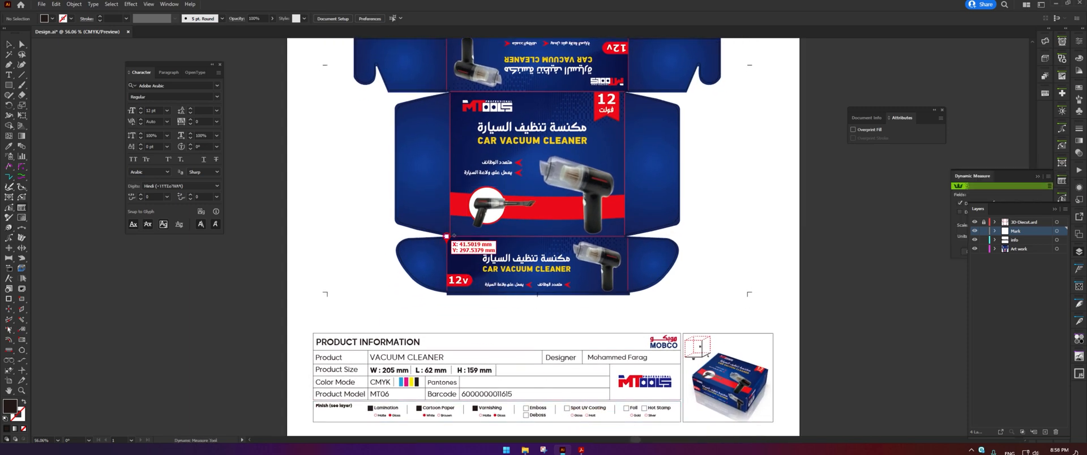
- Examine the box dieline panels and the product information table to review the die-cut size against the listed product size
scroll(544, 250, "up", 3)
scroll(544, 250, "up", 5)
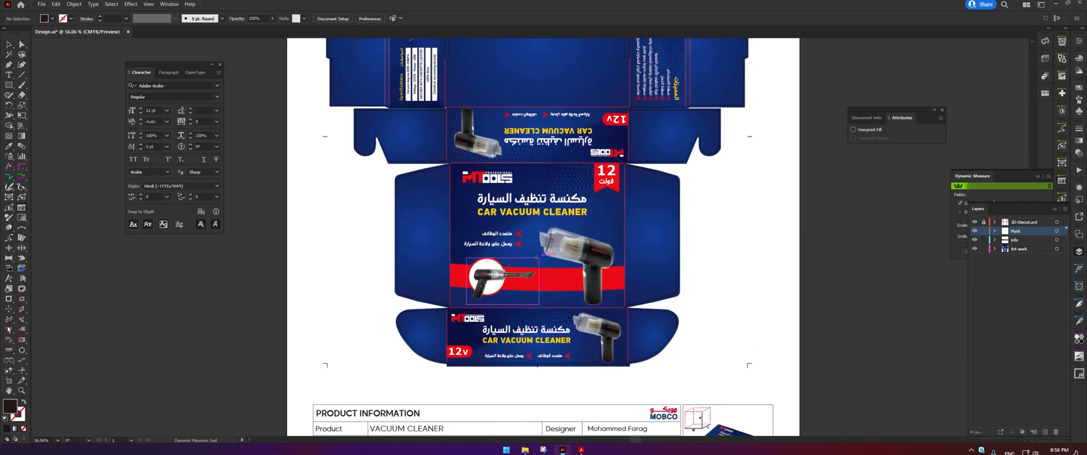
scroll(586, 216, "down", 7)
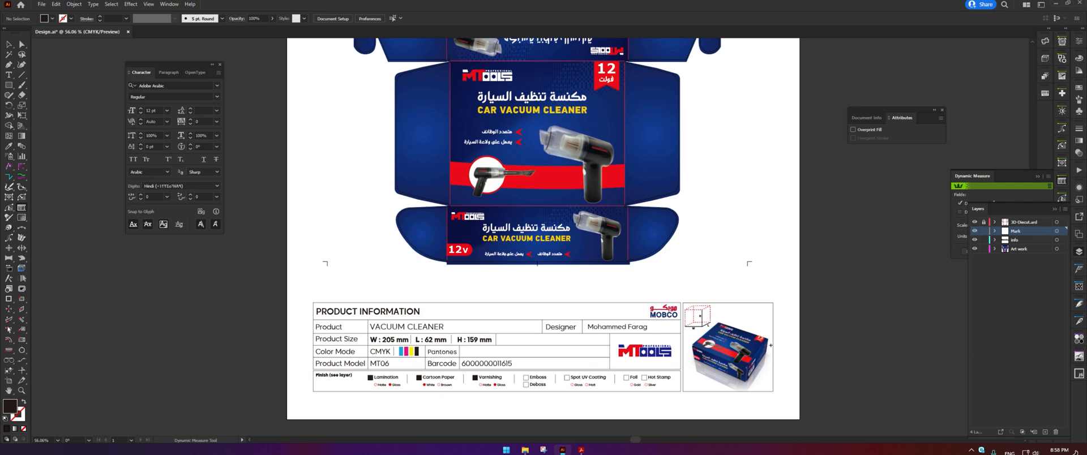
scroll(641, 200, "up", 2)
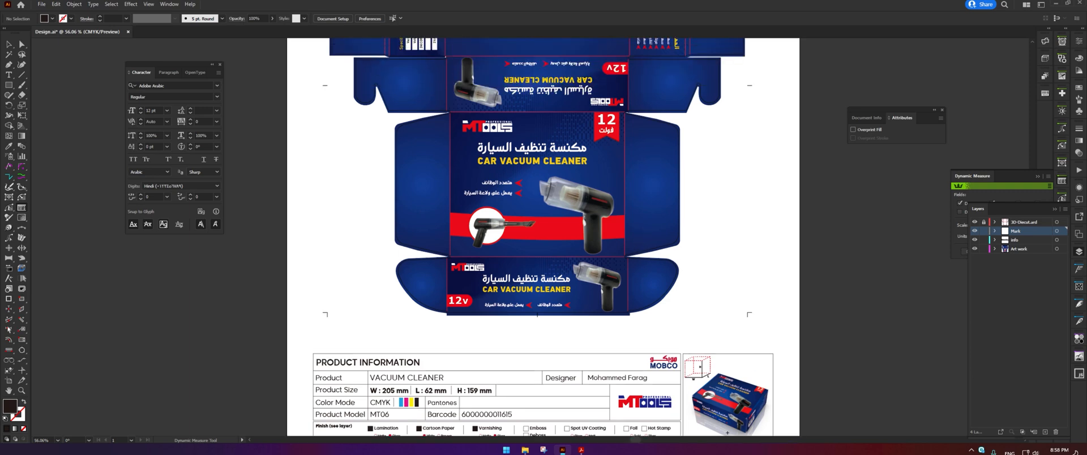
scroll(544, 237, "up", 10)
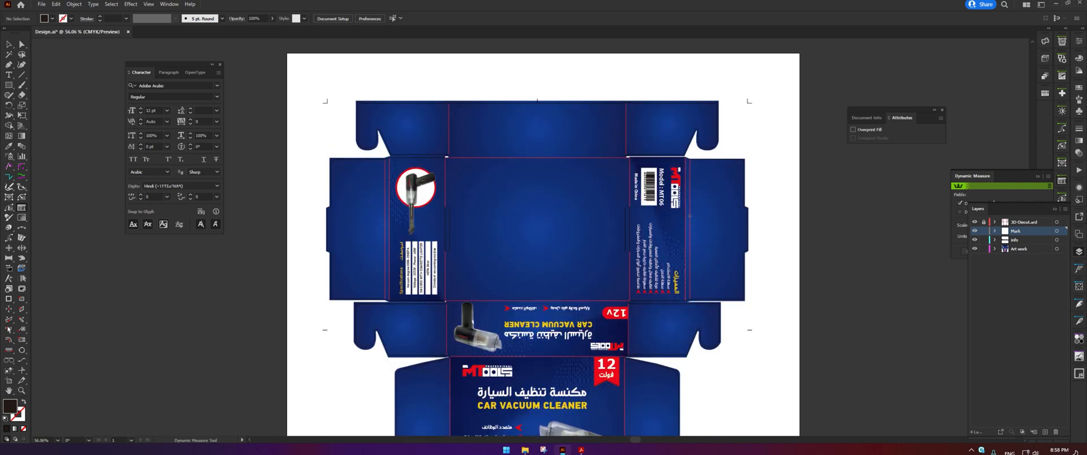
scroll(617, 276, "down", 14)
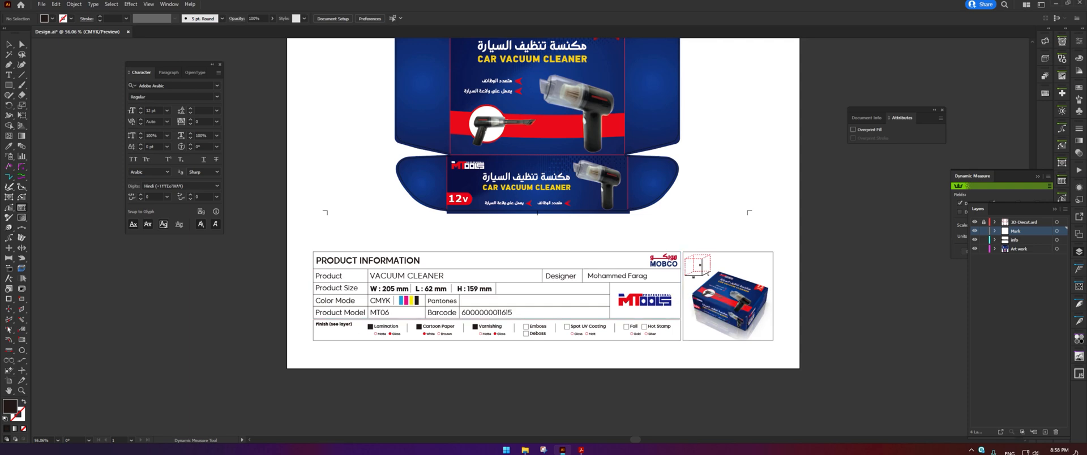
scroll(544, 237, "up", 9)
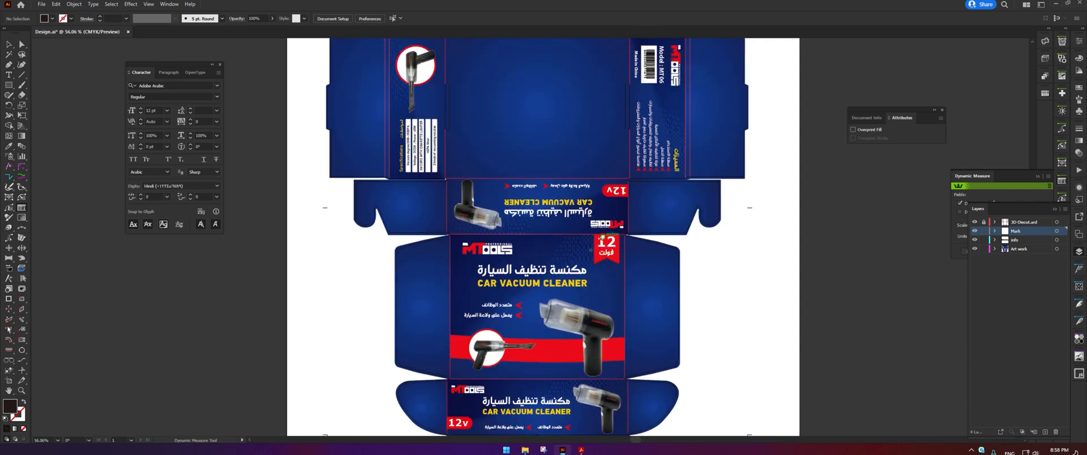
scroll(558, 255, "down", 7)
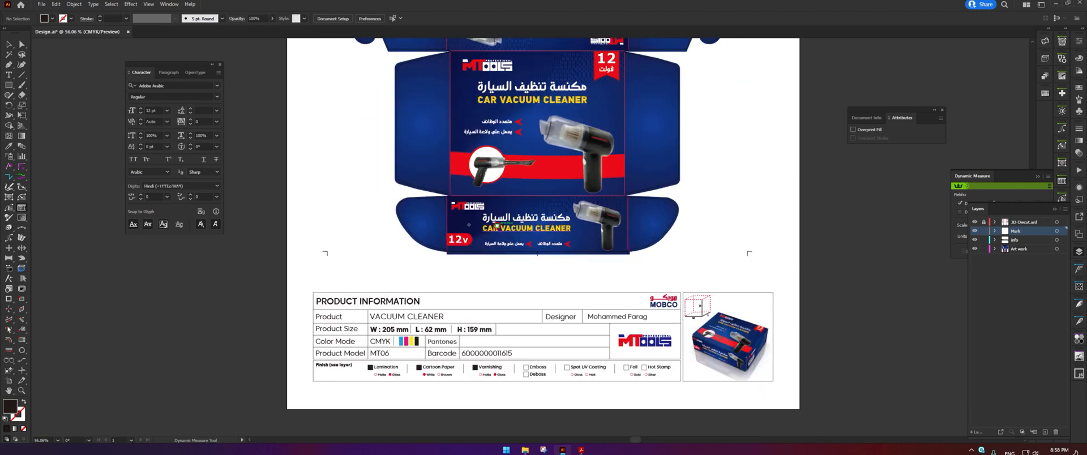
scroll(550, 236, "down", 2)
scroll(544, 228, "down", 2)
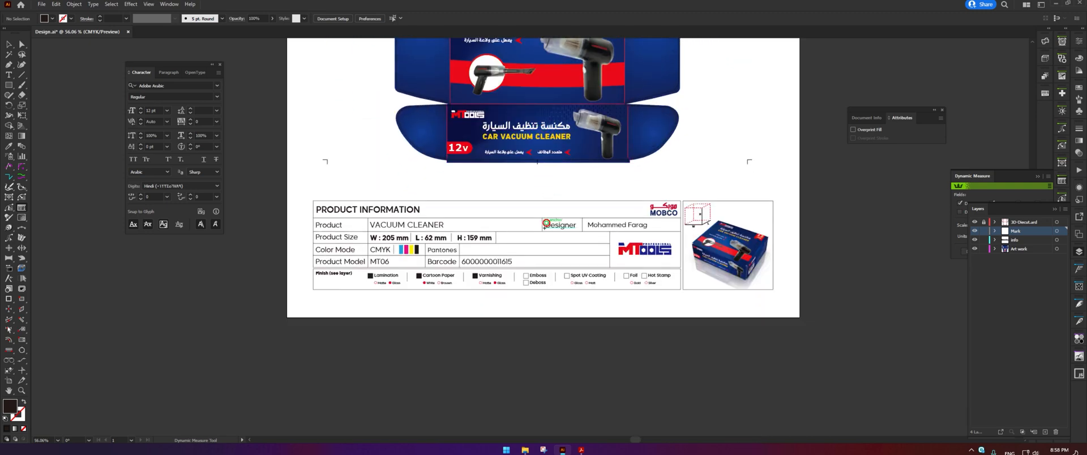
- Switch to the Acrobat file quality checklist, tick the Die cut Size item, and return to the Illustrator design
left_click(581, 450)
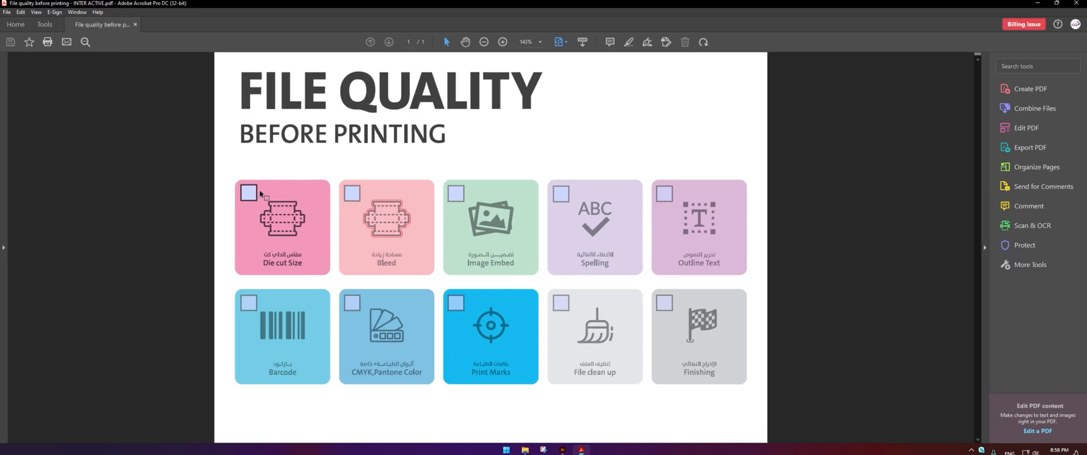
left_click(248, 192)
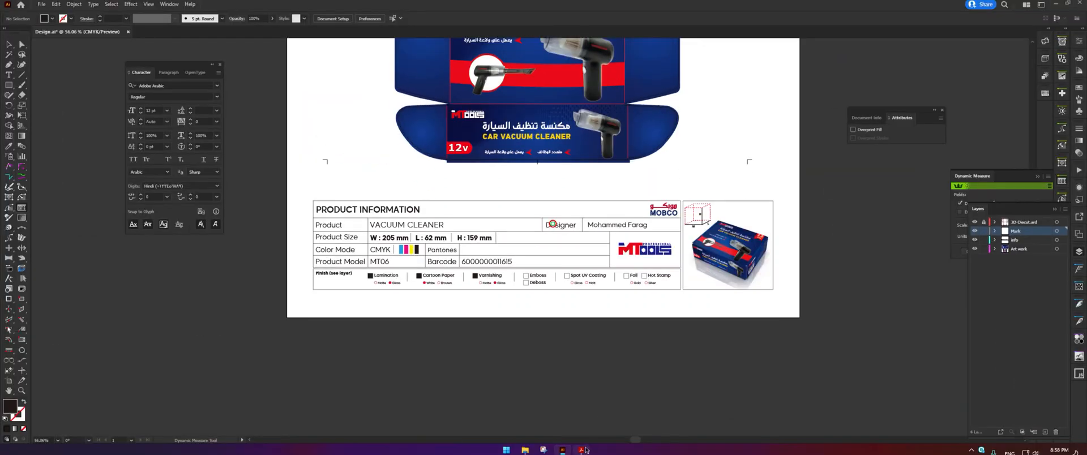
left_click(583, 450)
left_click(1038, 4)
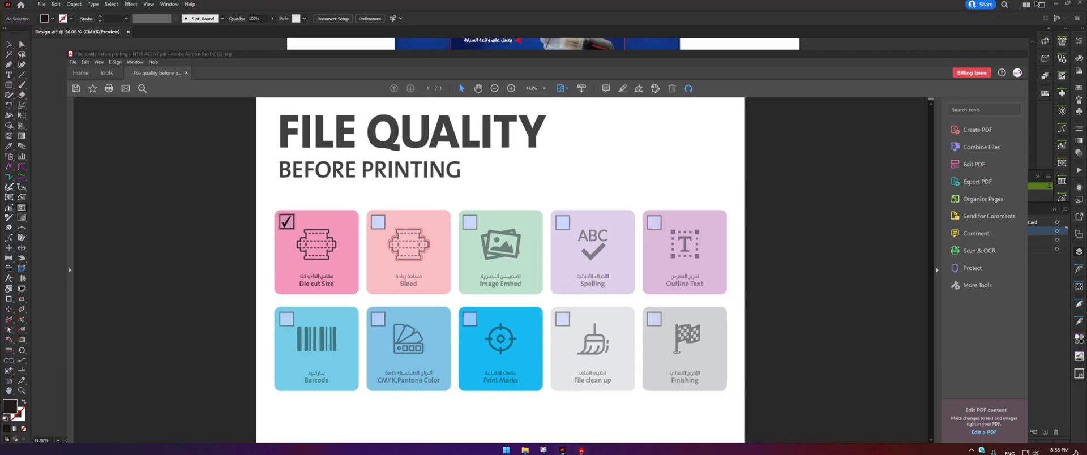
- Examine the bleed around the dieline's cut edges at close range, from the lower flap up to the top flaps
scroll(594, 198, "up", 3)
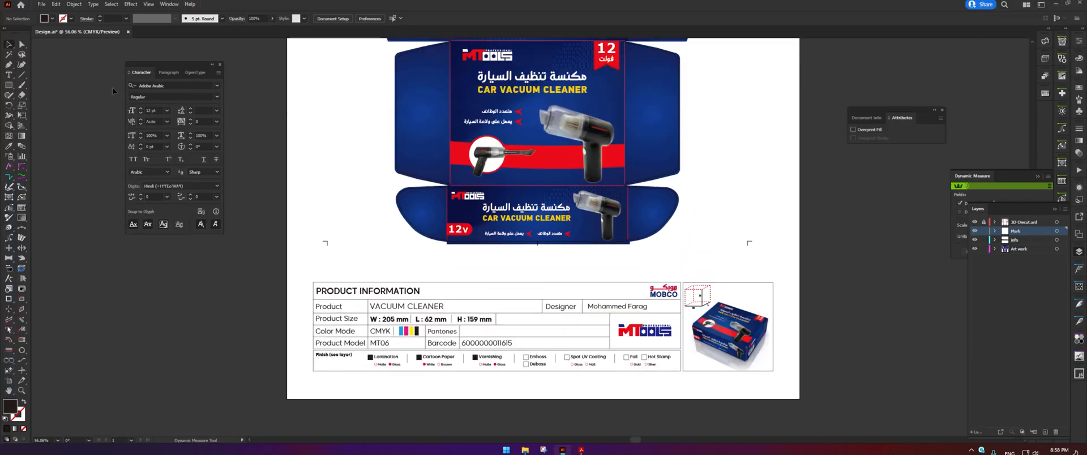
scroll(420, 247, "up", 5)
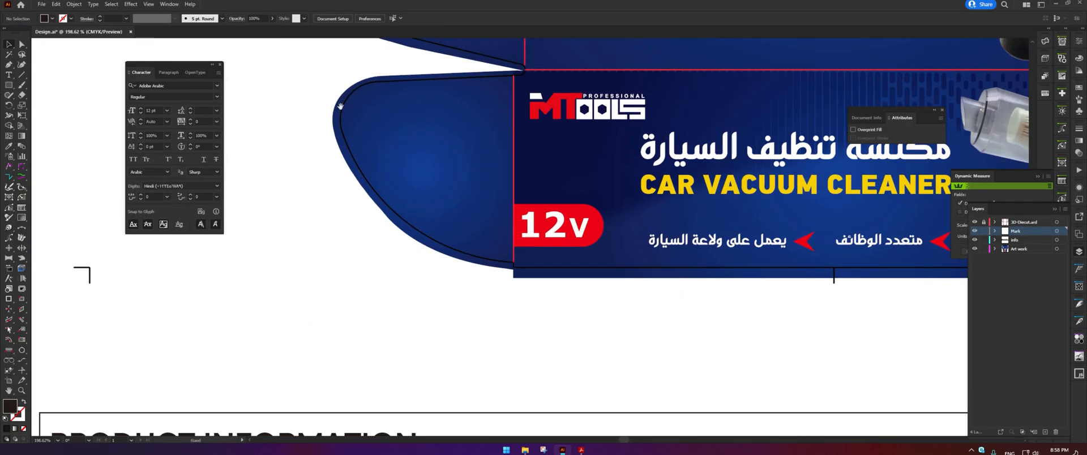
left_click_drag(578, 72, 470, 231)
left_click_drag(529, 100, 628, 260)
left_click_drag(611, 85, 705, 293)
left_click_drag(108, 79, 526, 182)
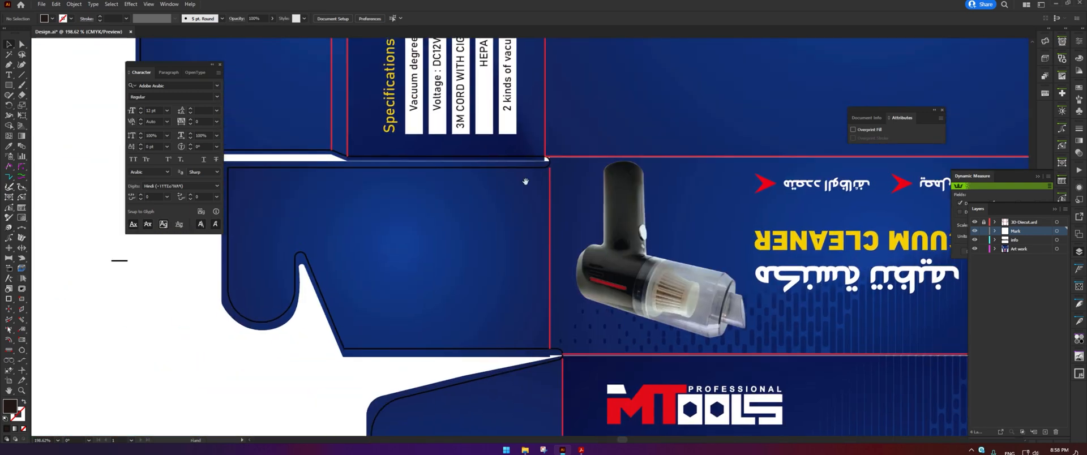
left_click_drag(536, 107, 456, 436)
left_click_drag(375, 170, 490, 349)
left_click_drag(461, 208, 458, 257)
left_click_drag(531, 209, 378, 242)
left_click_drag(845, 305, 335, 252)
left_click_drag(516, 223, 491, 203)
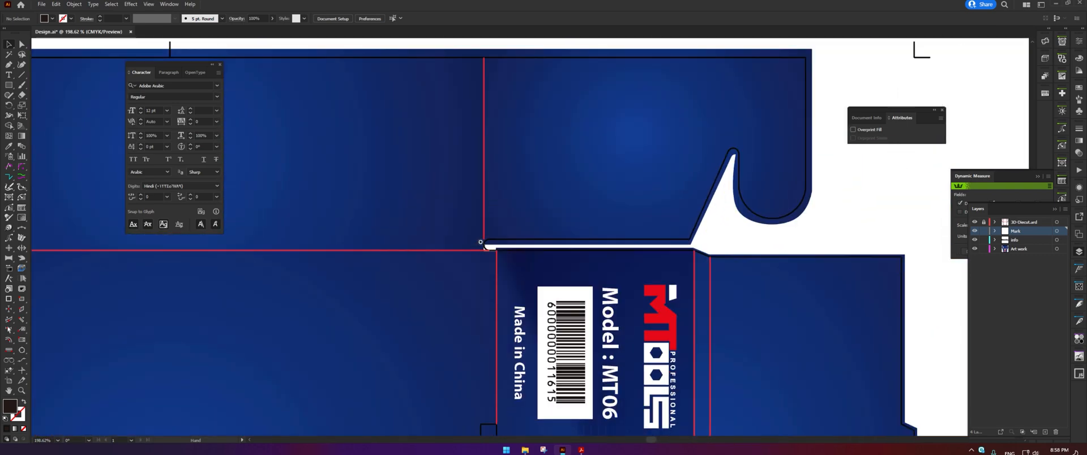
- Extend the lower edge of the upper-right flap's blue background down to the barcode panel to fill the white bleed gap
scroll(480, 242, "up", 10)
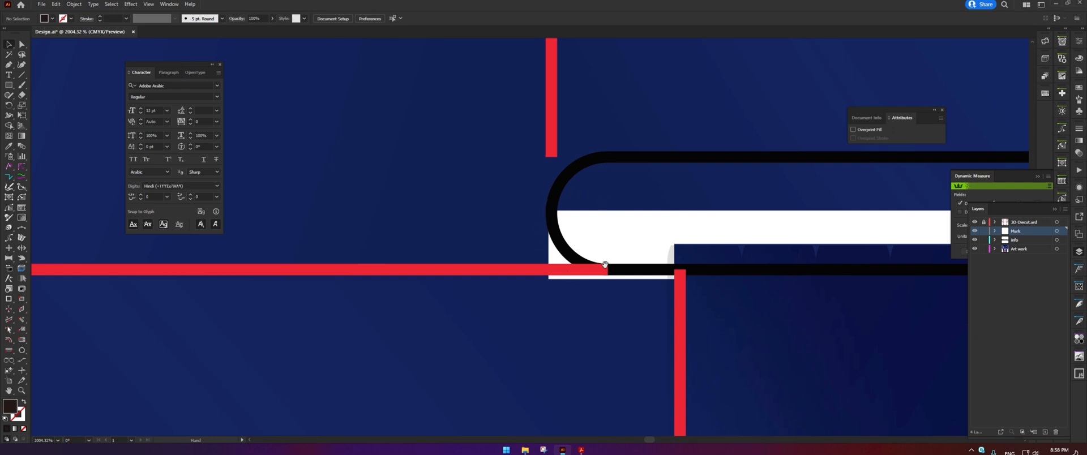
left_click(543, 271)
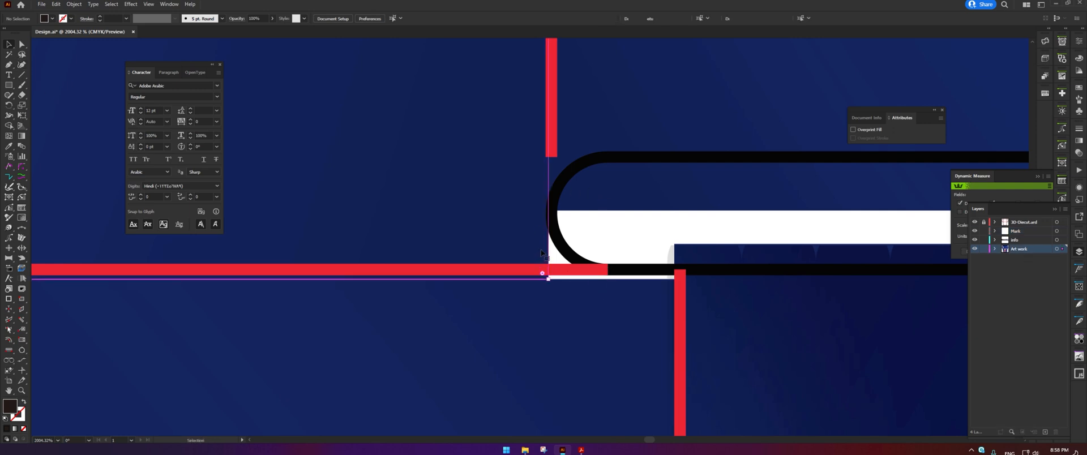
left_click_drag(547, 174, 501, 199)
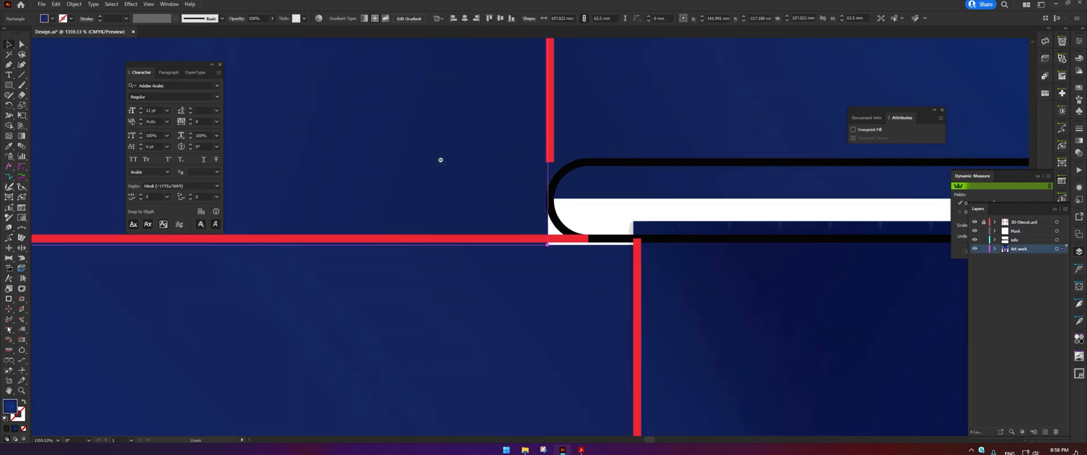
left_click_drag(441, 160, 399, 164)
left_click_drag(505, 195, 485, 321)
left_click(559, 294)
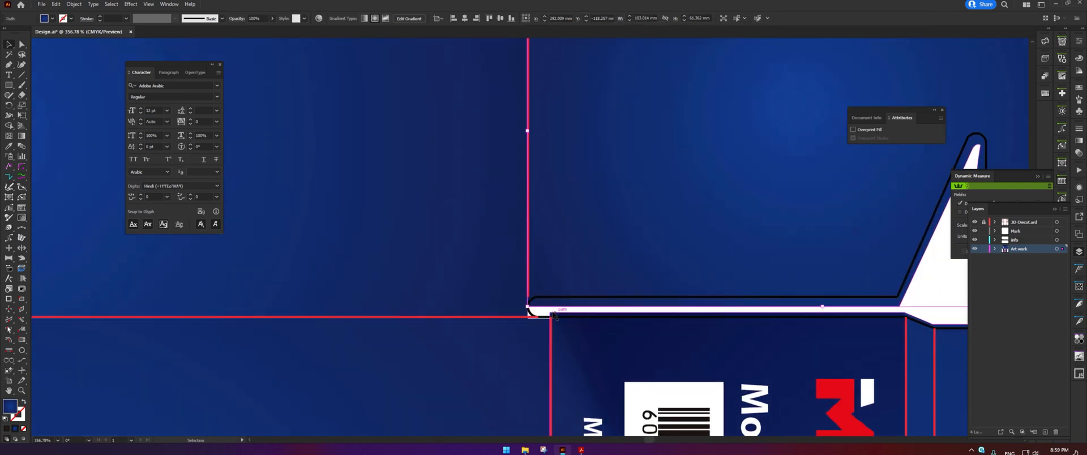
left_click_drag(821, 309, 823, 315)
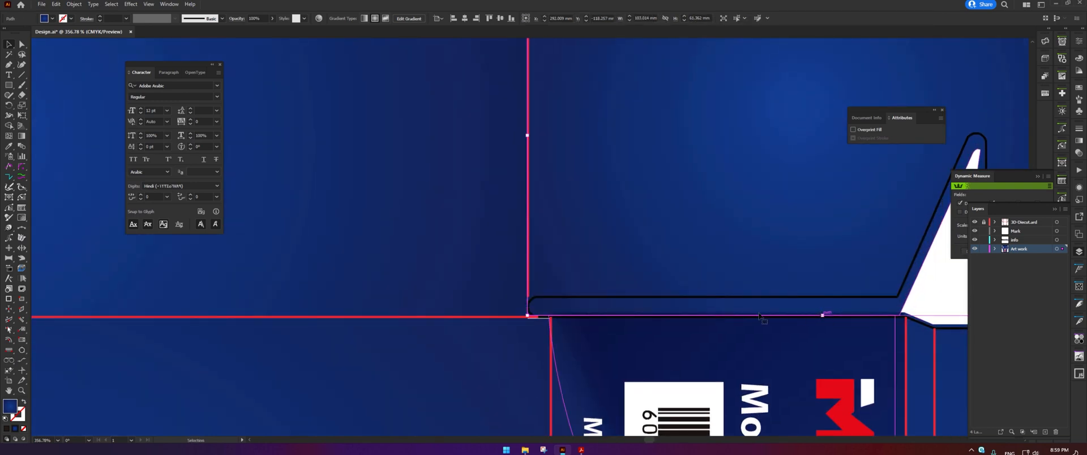
left_click(943, 294)
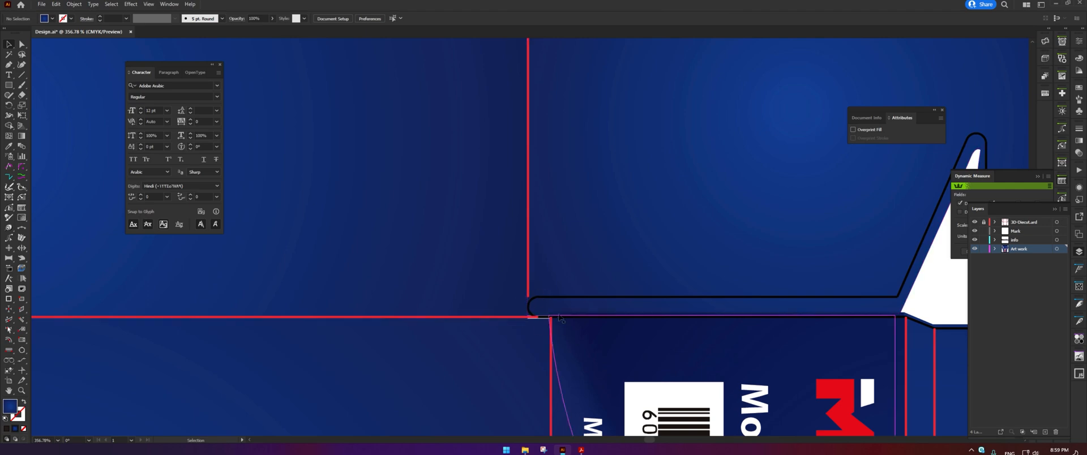
- Tick the Bleed item in the Acrobat checklist and return to the Illustrator design
left_click_drag(554, 269, 356, 299)
left_click_drag(454, 348, 444, 243)
left_click_drag(444, 308, 438, 164)
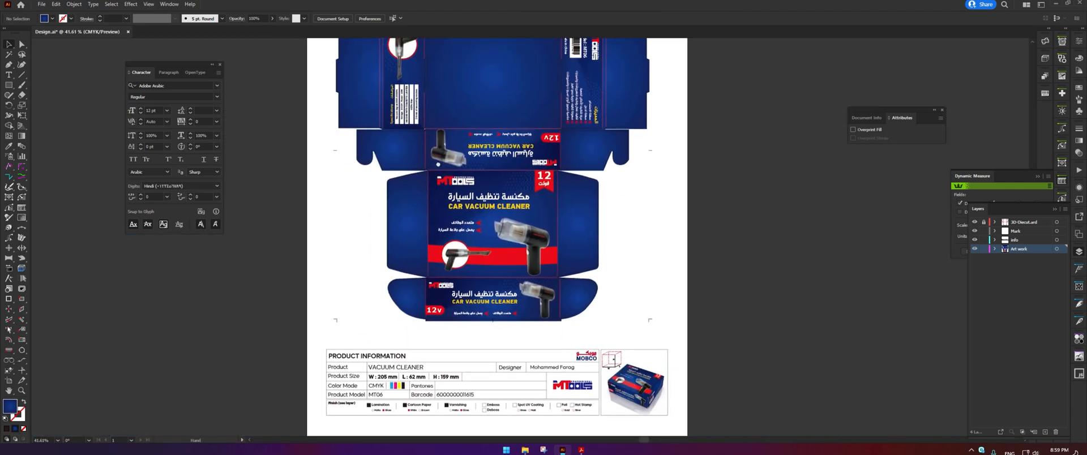
left_click(581, 450)
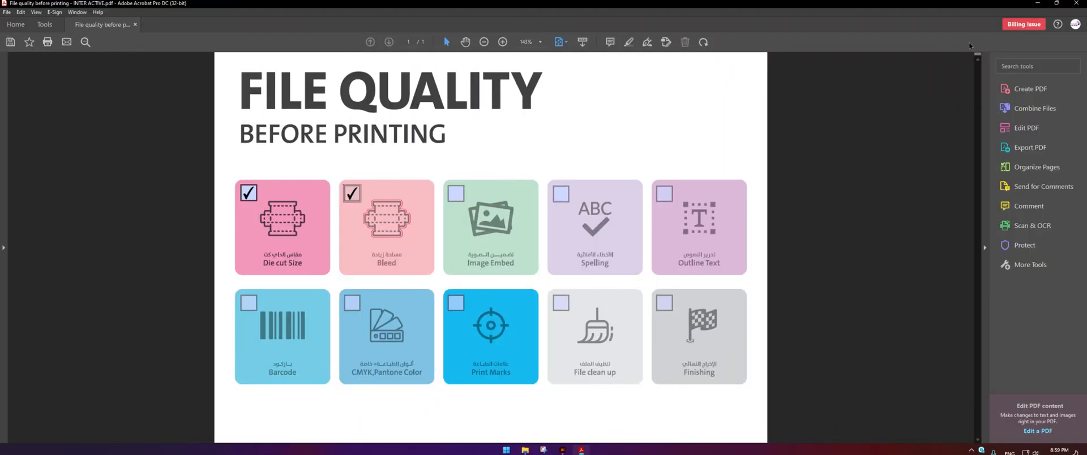
left_click(1037, 6)
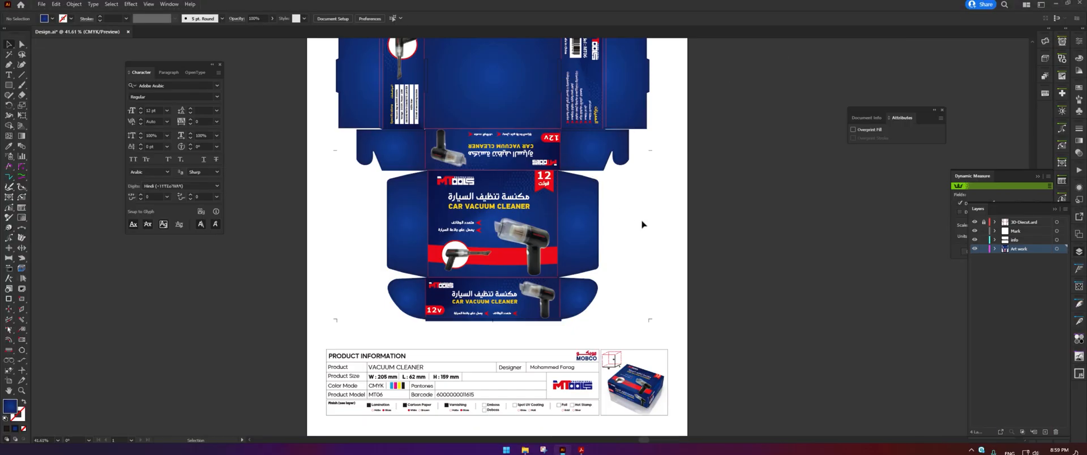
- Show the Links panel beside the artwork and enlarge it to list all the placed images
left_click_drag(548, 180, 595, 221)
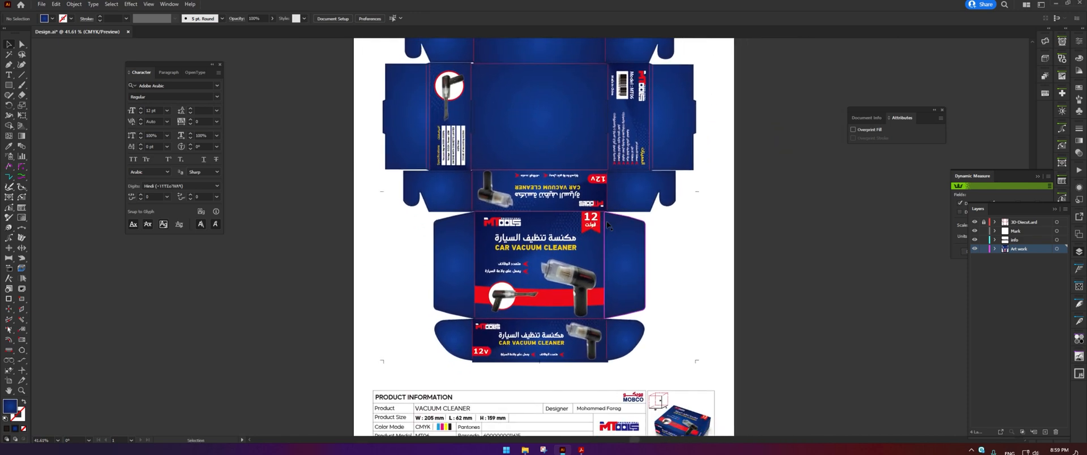
left_click(168, 5)
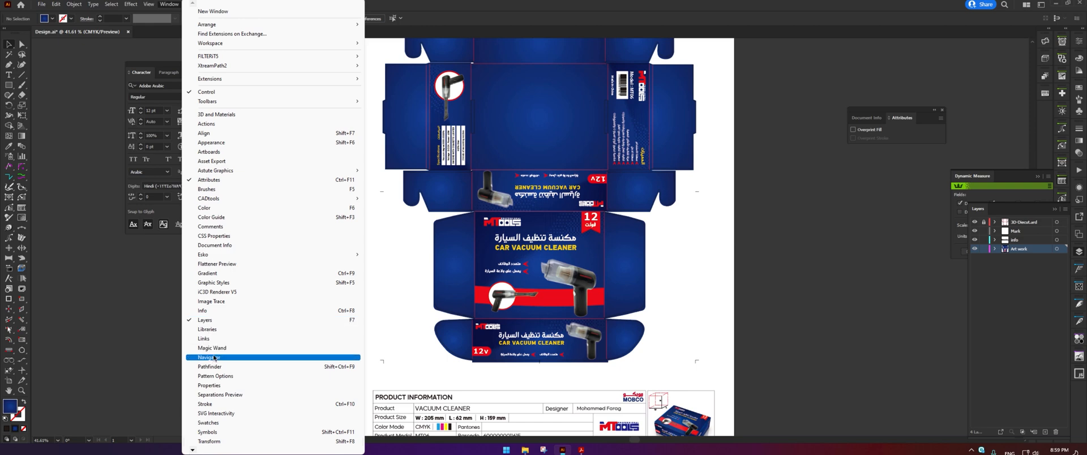
left_click(204, 339)
left_click_drag(279, 209, 329, 116)
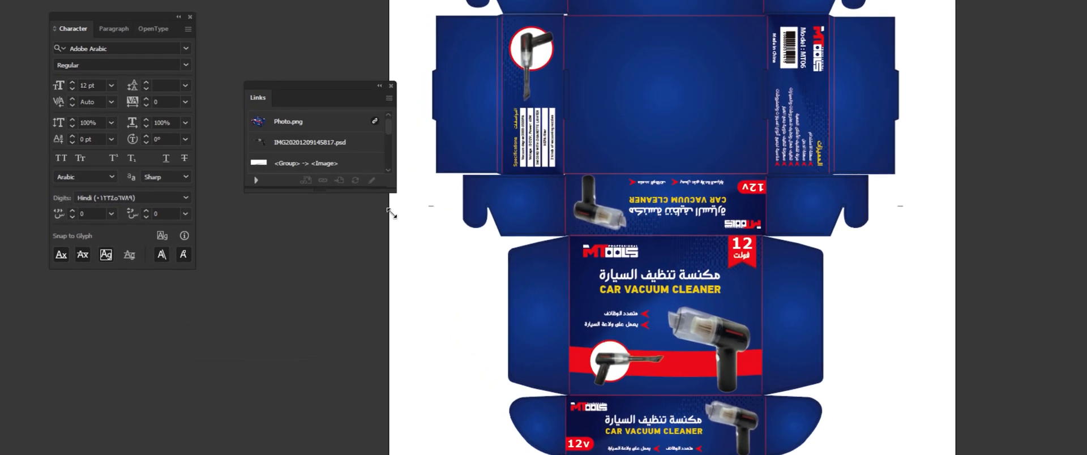
left_click_drag(390, 213, 417, 453)
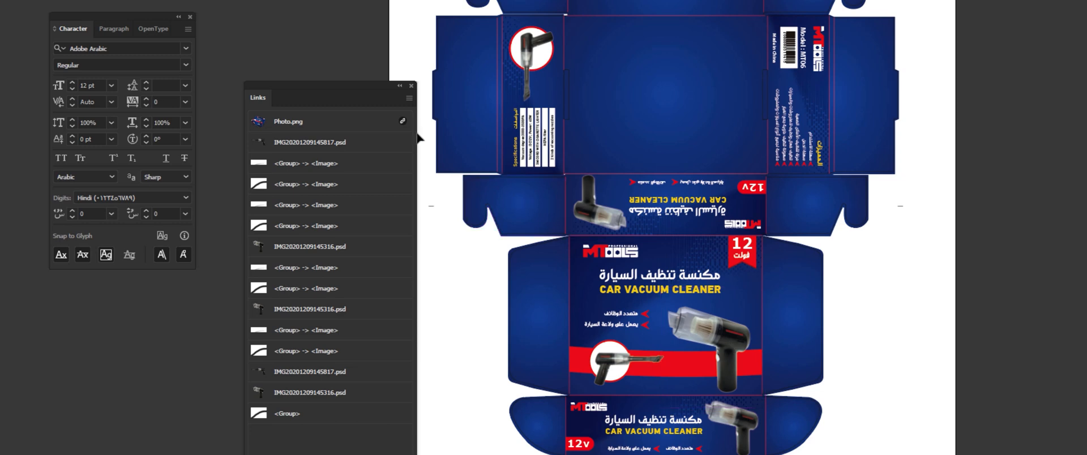
- Embed the linked image Photo.png from the product information block into the document
left_click(363, 121)
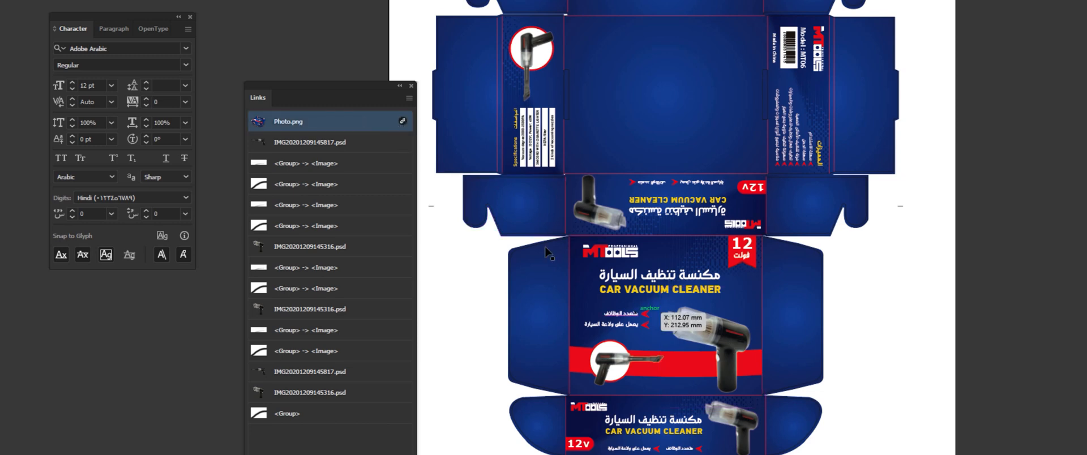
left_click(401, 121)
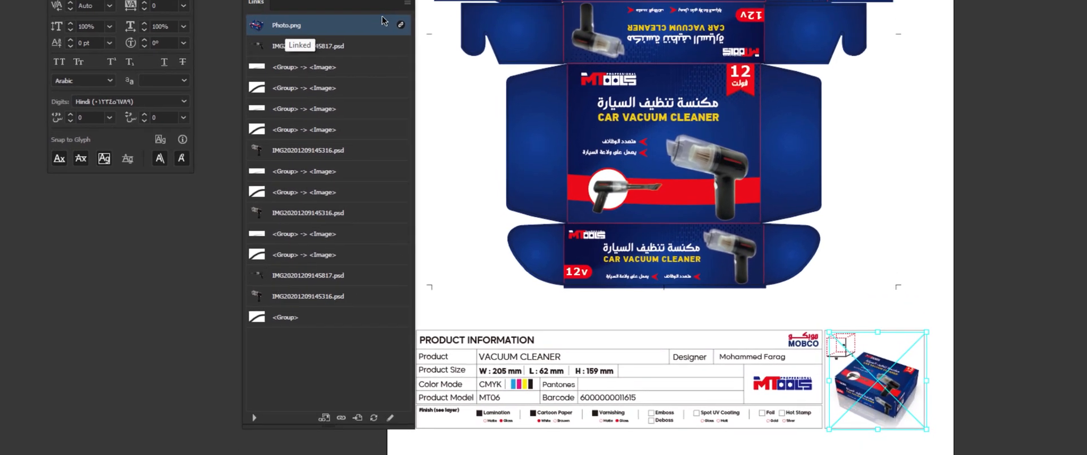
left_click(432, 70)
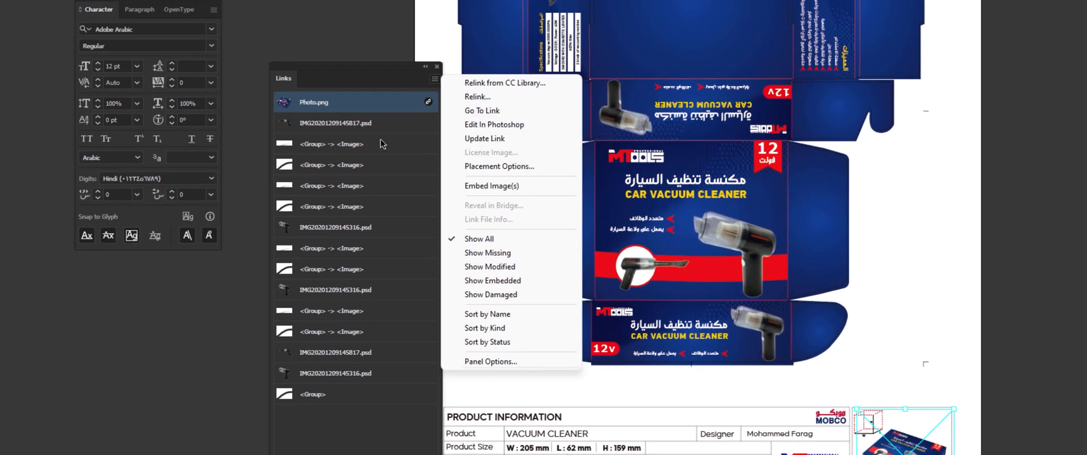
left_click(352, 105)
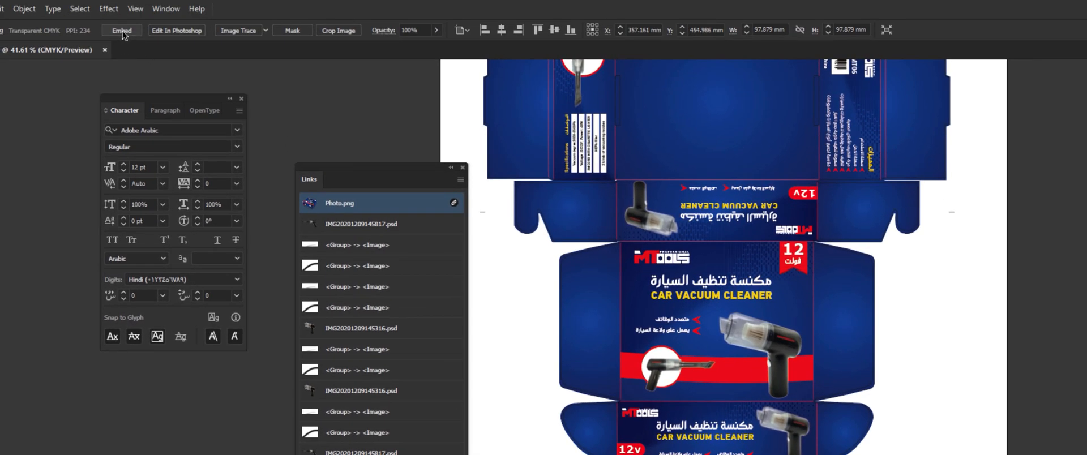
left_click(460, 179)
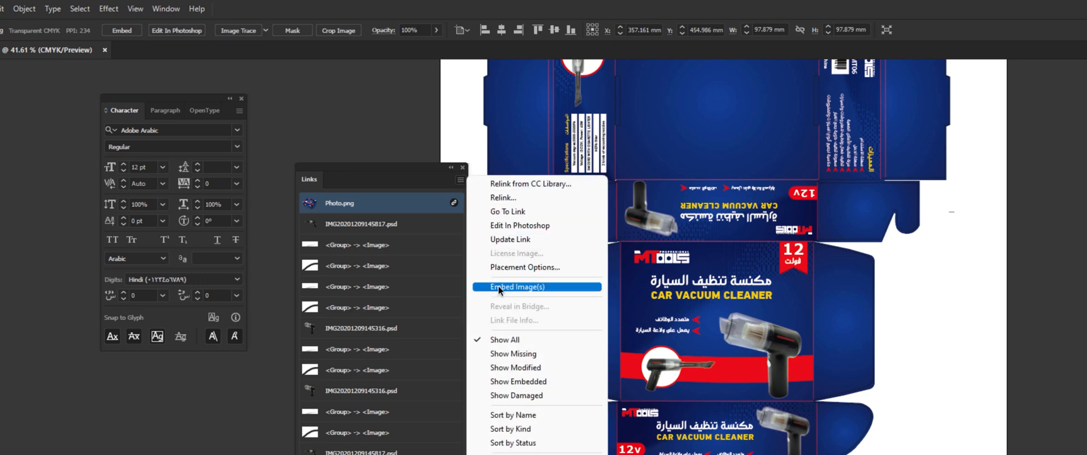
left_click(532, 292)
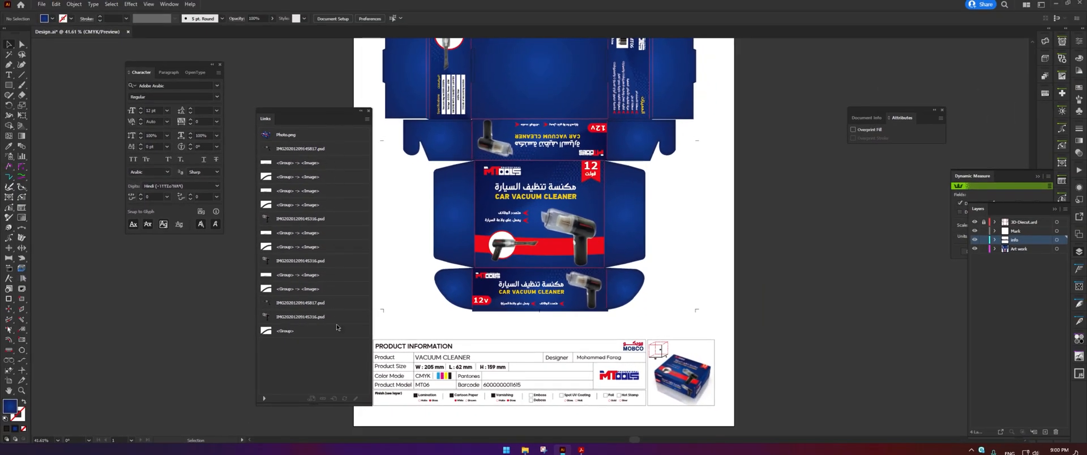
- Switch to the Acrobat checklist and tick the Image Embed item
left_click(581, 449)
left_click(456, 193)
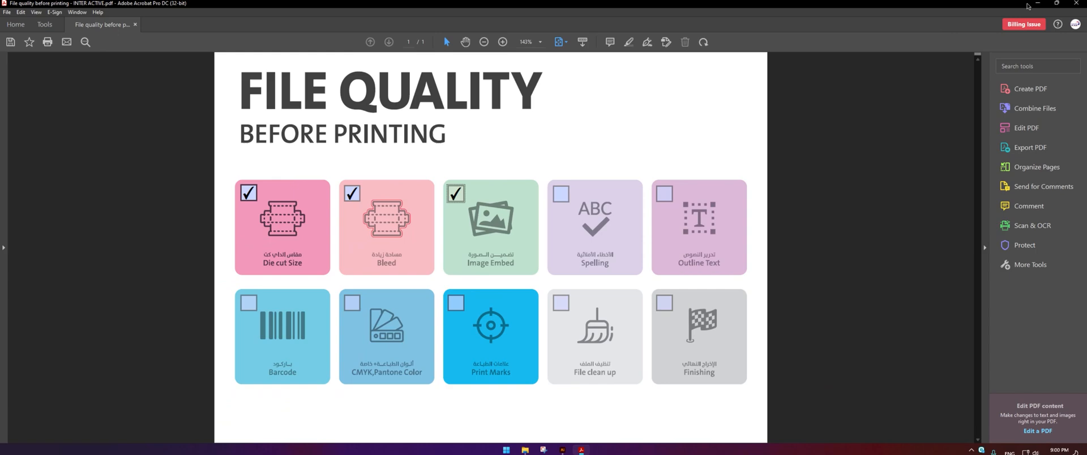
- Return to the box design in Illustrator and close the Links panel
left_click_drag(989, 3, 989, 19)
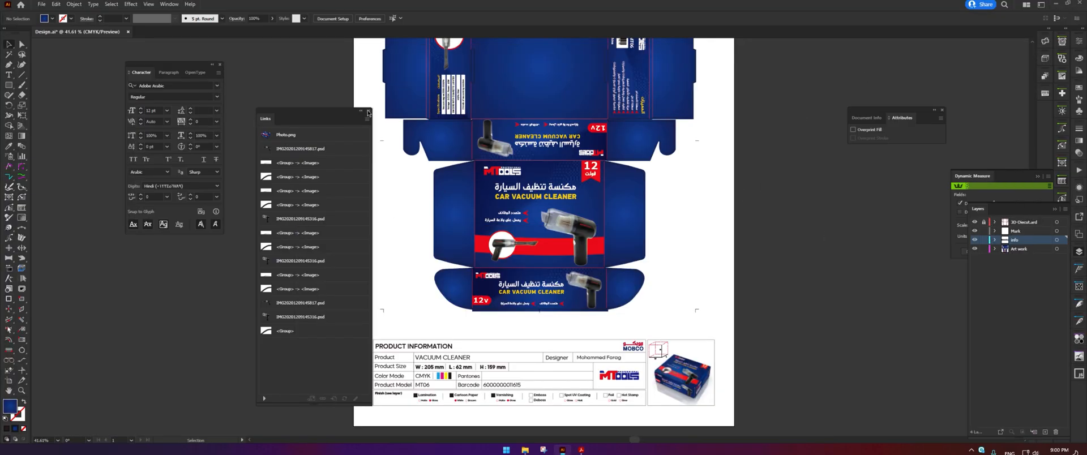
left_click(369, 112)
left_click_drag(649, 164, 578, 301)
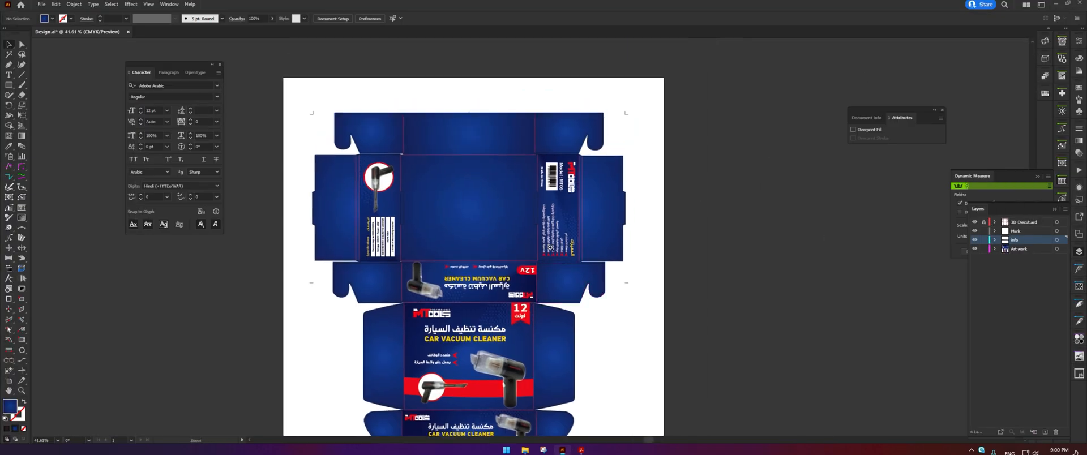
scroll(539, 262, "up", 5)
key("ctrl+0")
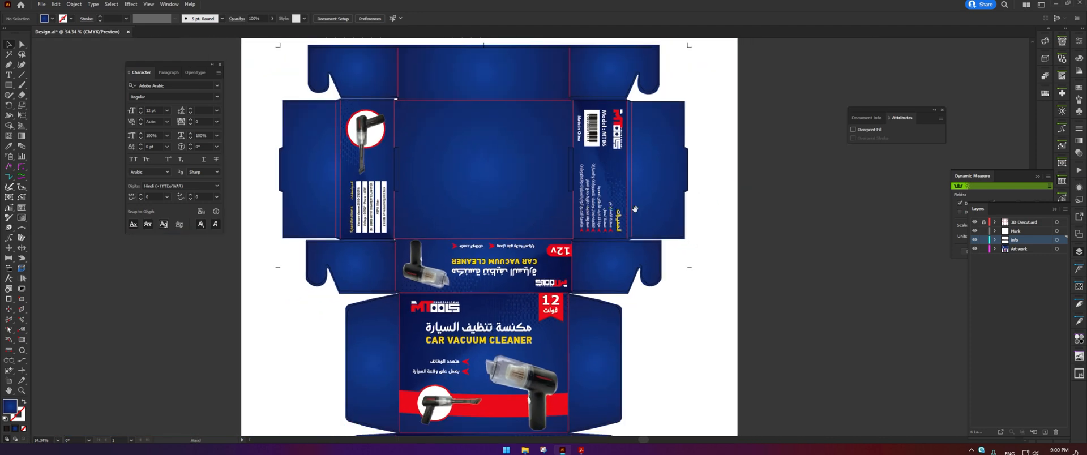
- Show the Studio 3D preview of the box and close the Layers and Attributes panels covering it
left_click(1046, 58)
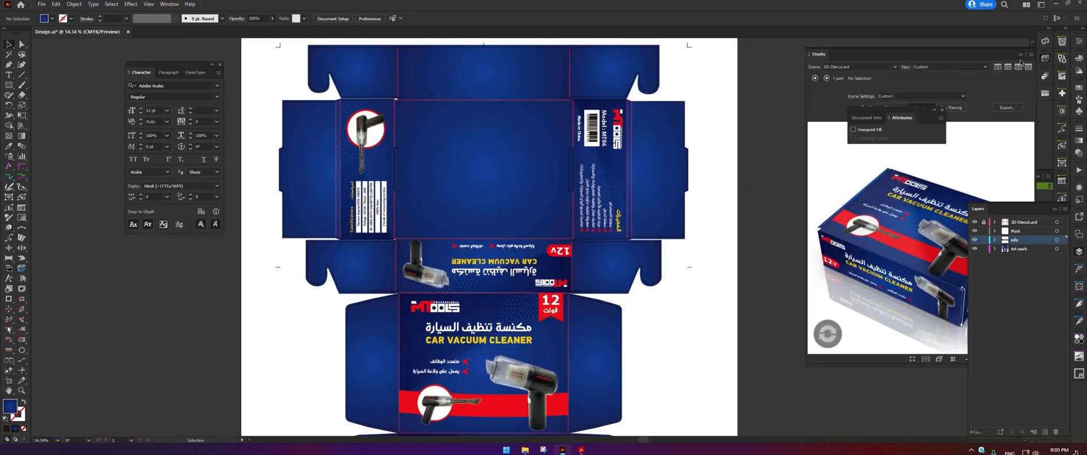
left_click(1049, 211)
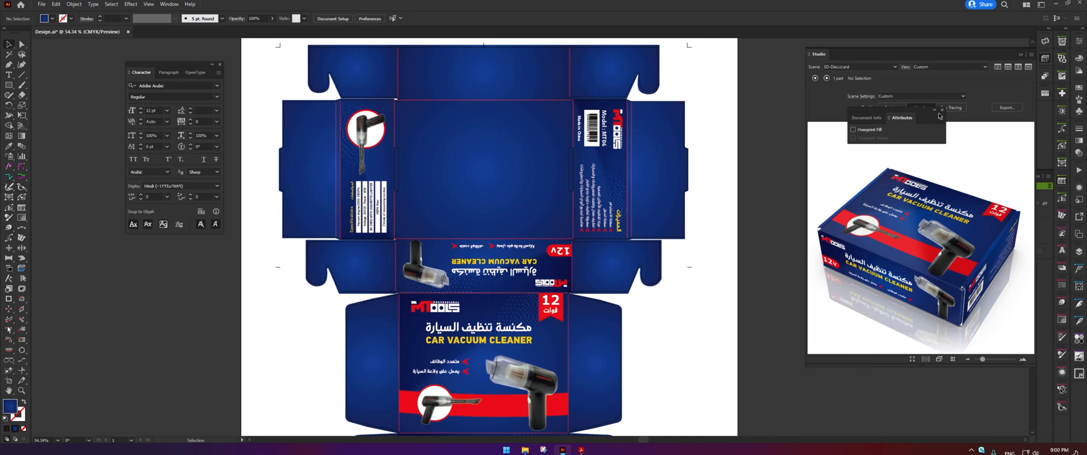
left_click(942, 110)
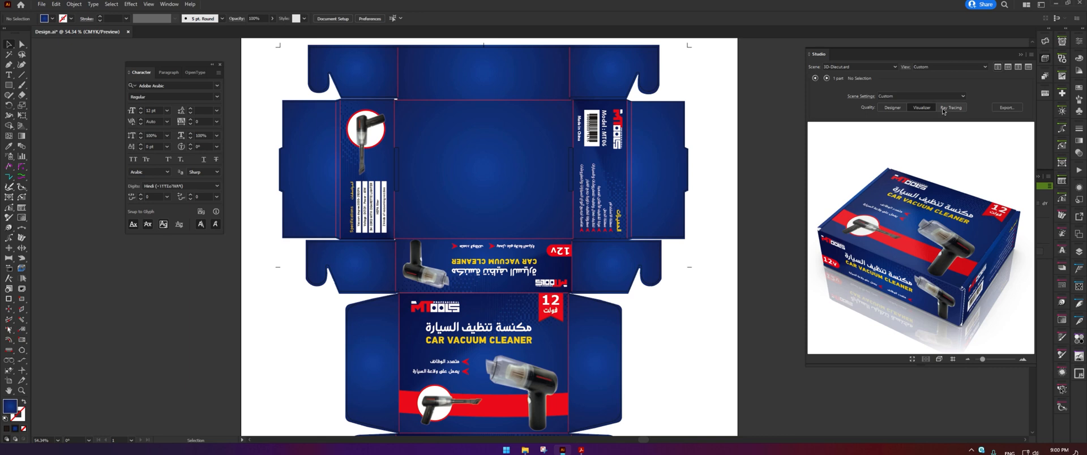
- Rotate the canvas view so the MT06 barcode side reads upright, and enable Auto Spell Check
left_click(1009, 66)
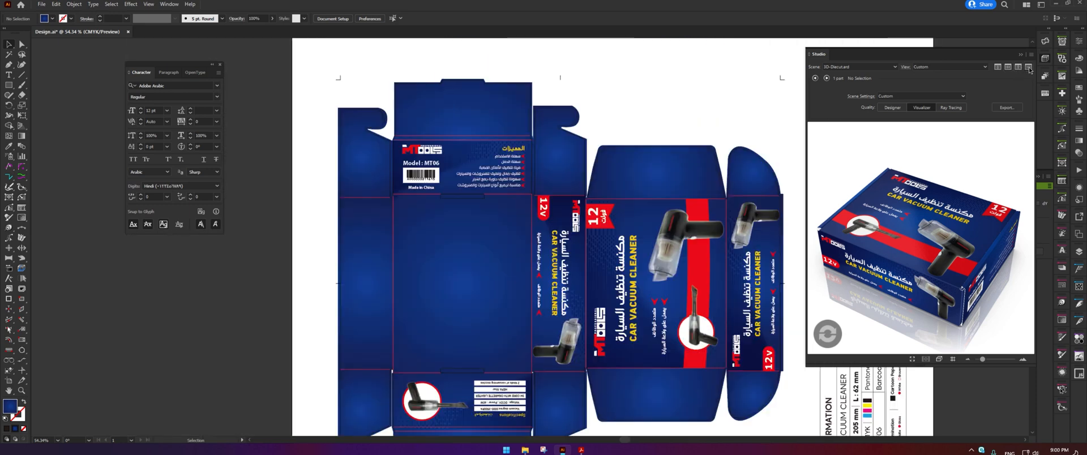
left_click(606, 146)
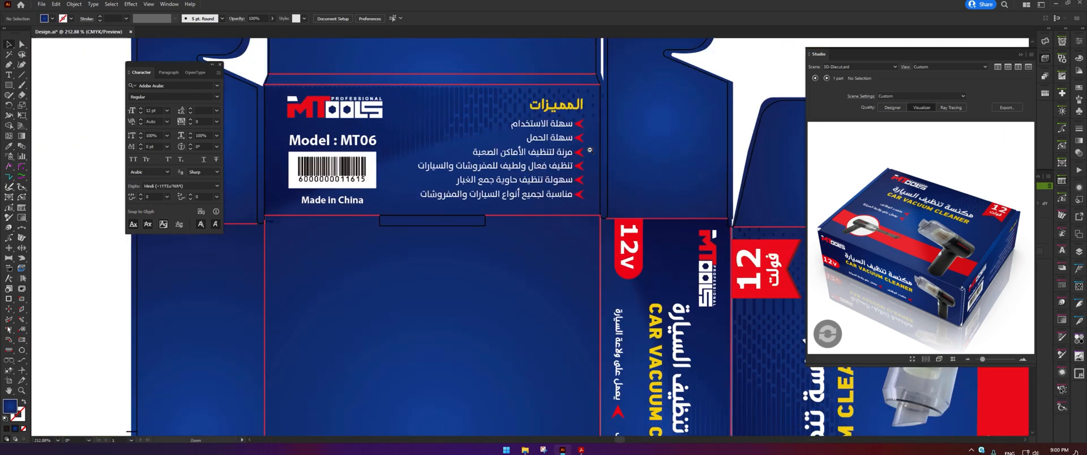
left_click(56, 4)
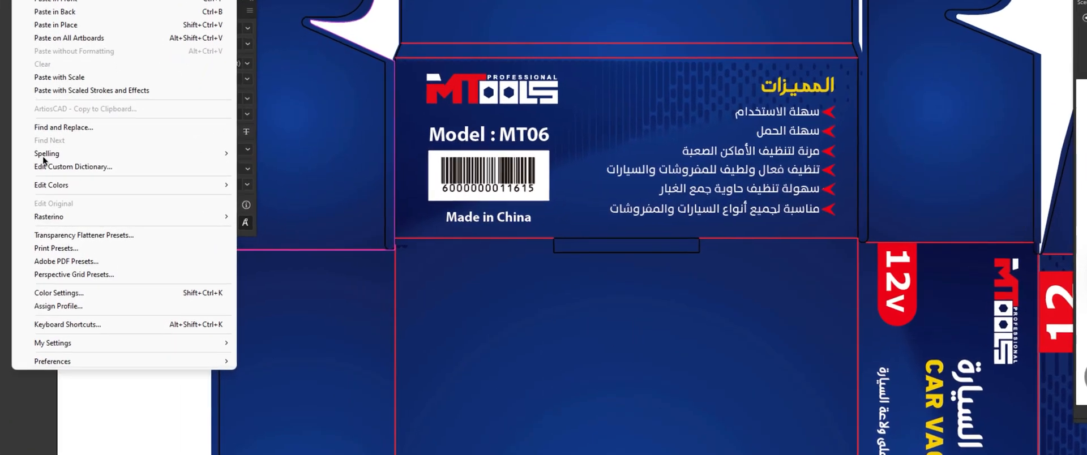
mouse_move(50, 158)
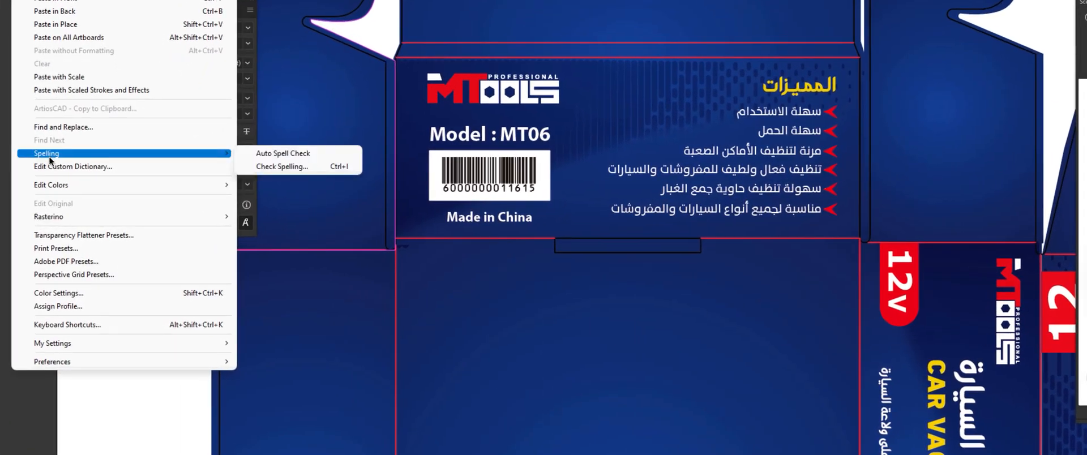
left_click(307, 153)
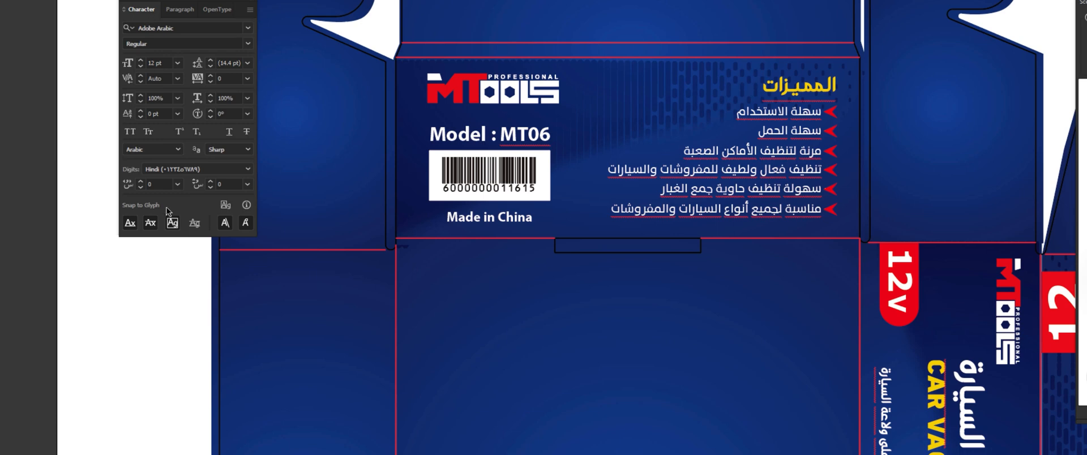
- Examine the available text languages and digit styles in the character settings without changing them
left_click(136, 149)
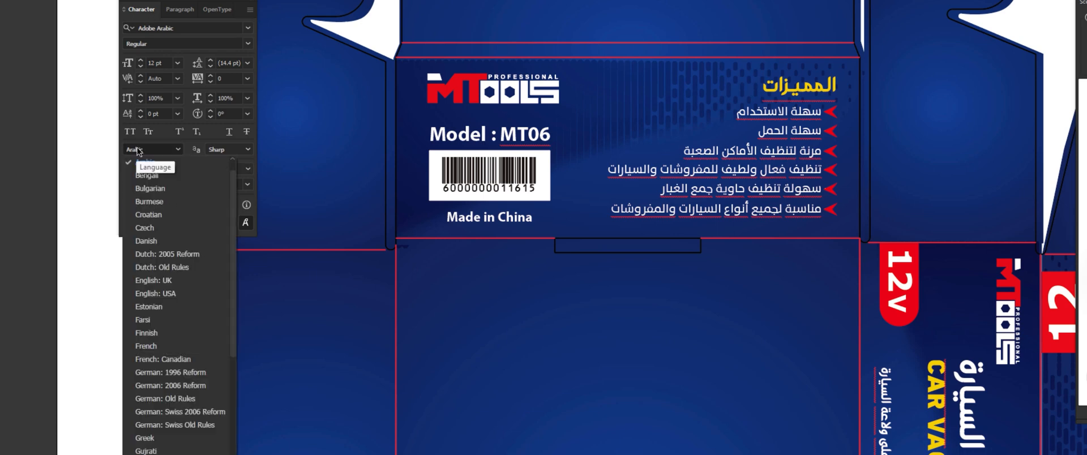
left_click(186, 3)
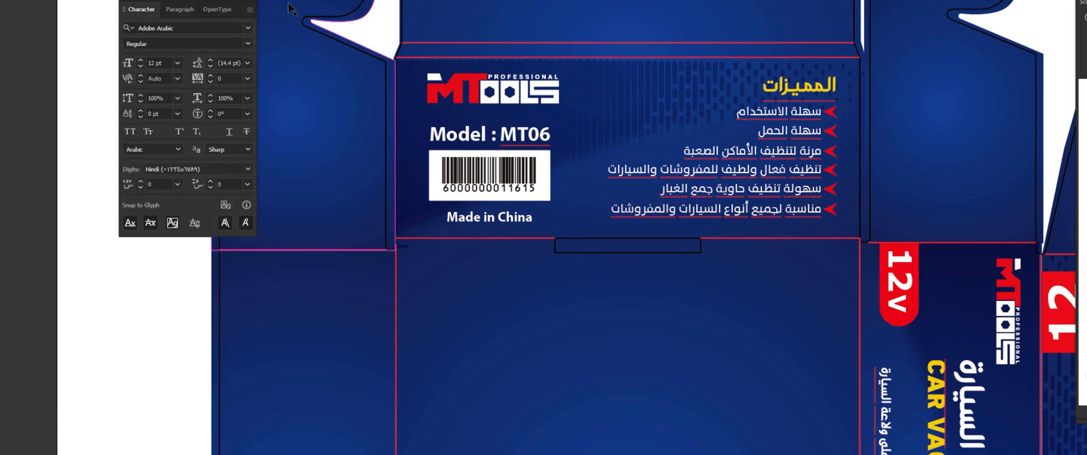
left_click(141, 147)
left_click(145, 160)
left_click(149, 169)
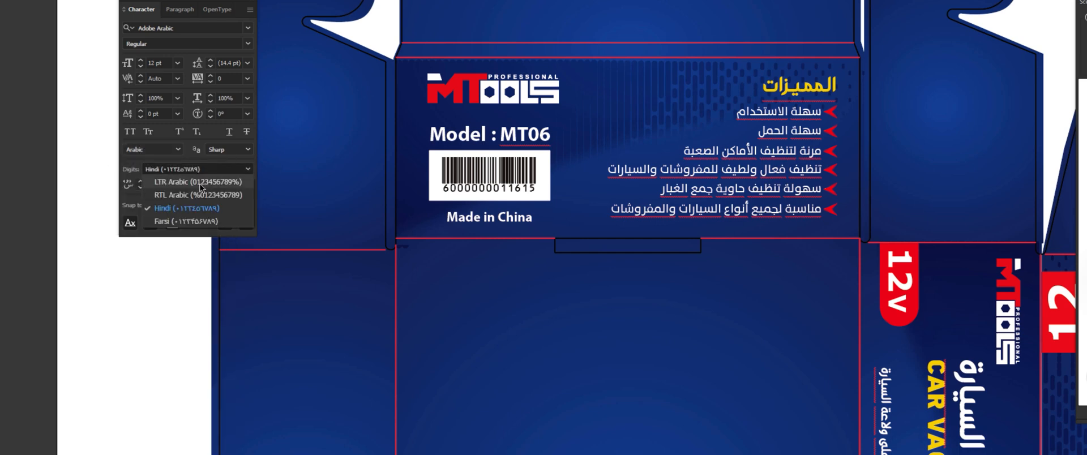
left_click(141, 173)
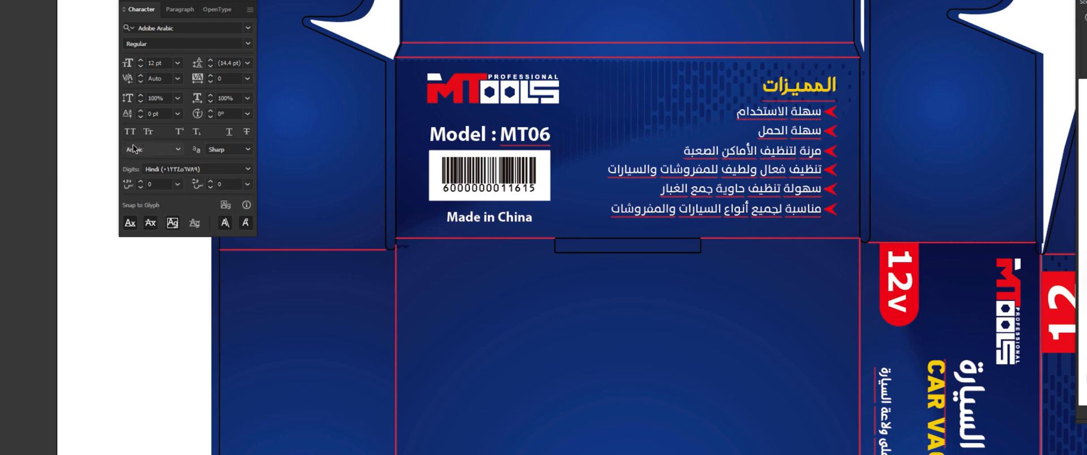
- Isolate the first Arabic feature line and examine the spelling options offered for its flagged words
left_click(805, 117)
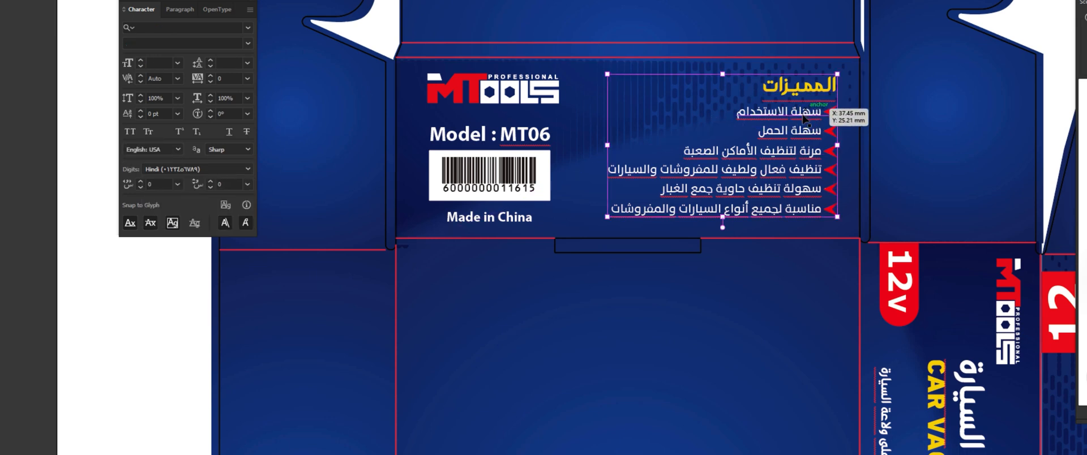
double_click(805, 117)
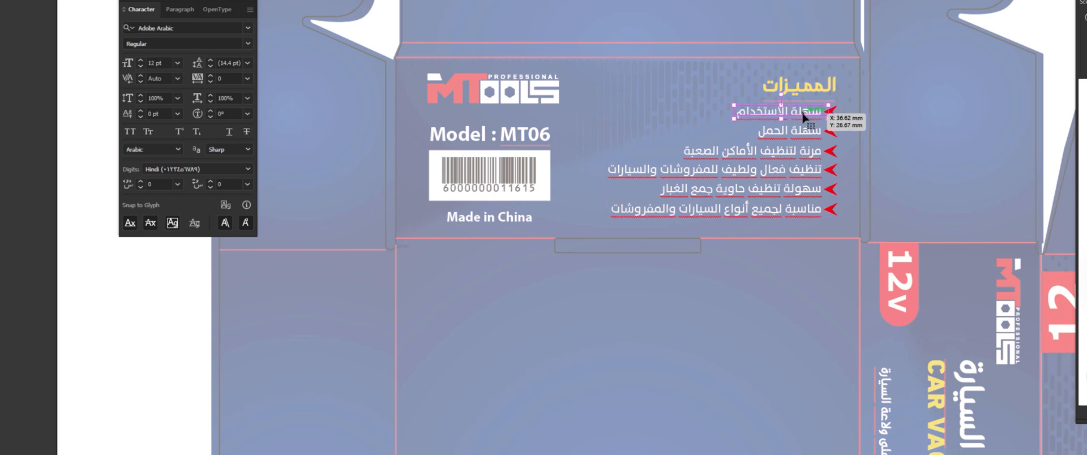
right_click(803, 114)
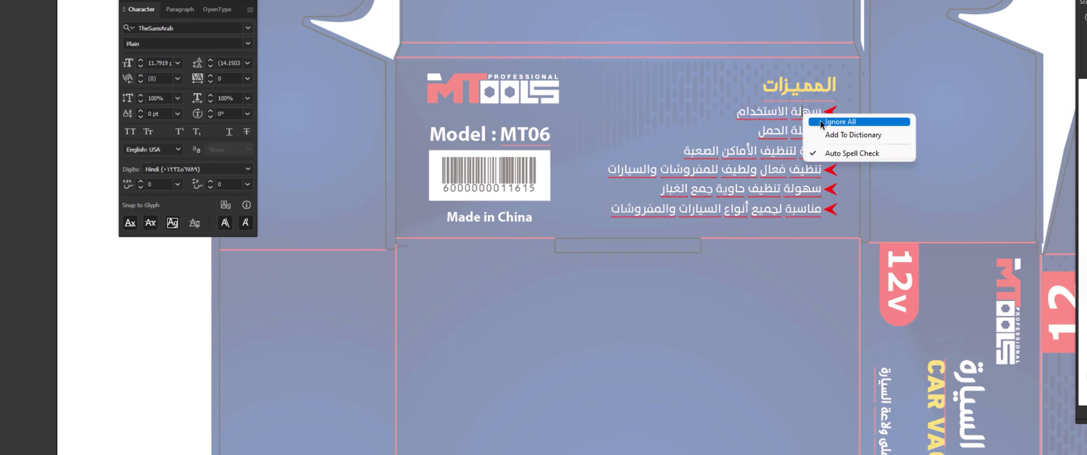
left_click(794, 116)
right_click(769, 115)
left_click(752, 113)
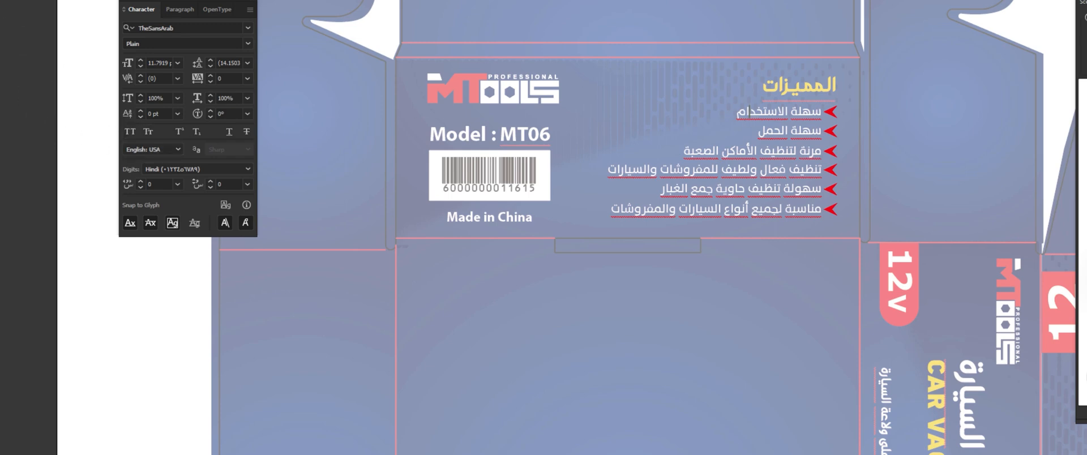
key("Escape")
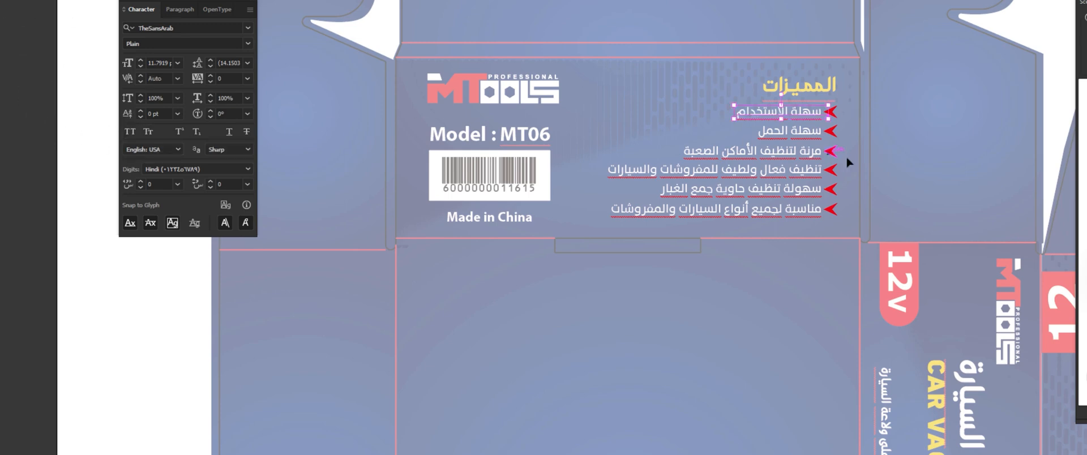
- Set the language of all six Arabic feature lines to Arabic and leave the group's isolation mode
left_click(783, 133, "shift")
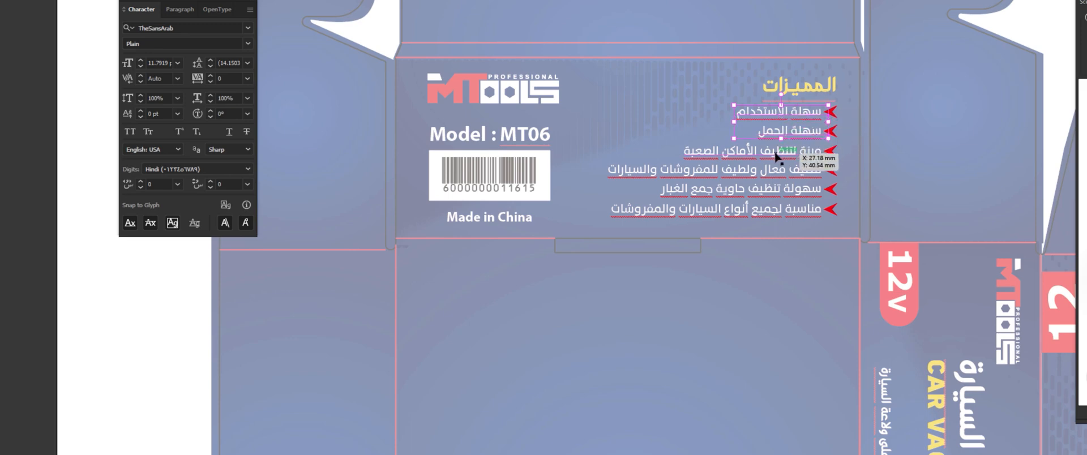
left_click(776, 153, "shift")
left_click(772, 171, "shift")
left_click(765, 193, "shift")
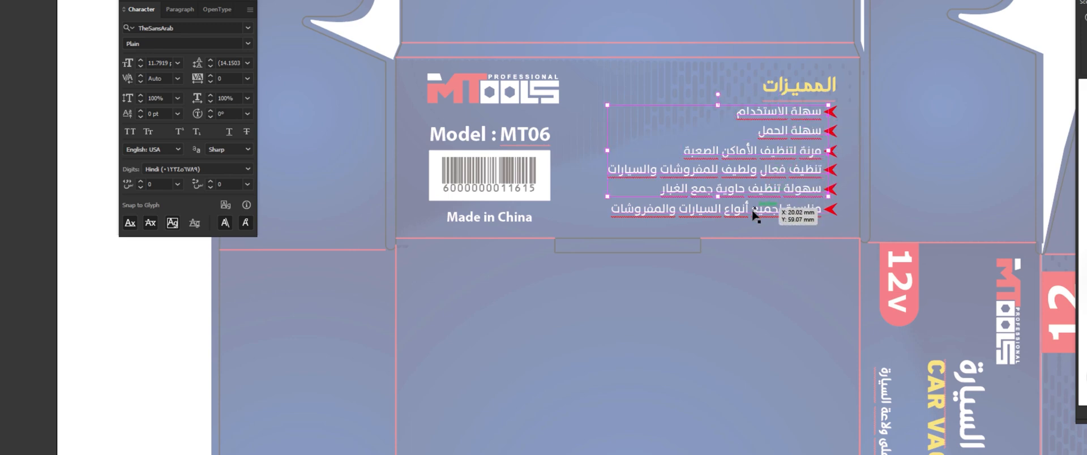
left_click(754, 211, "shift")
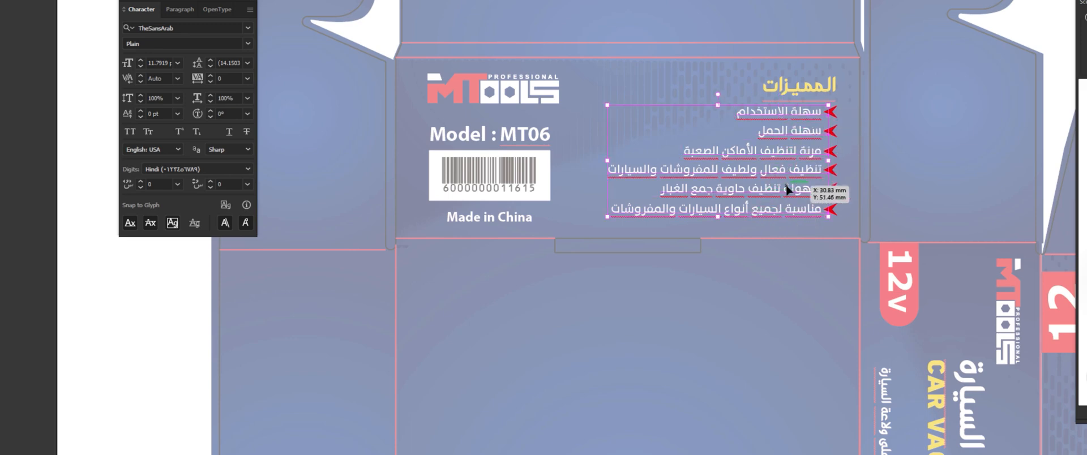
left_click(136, 154)
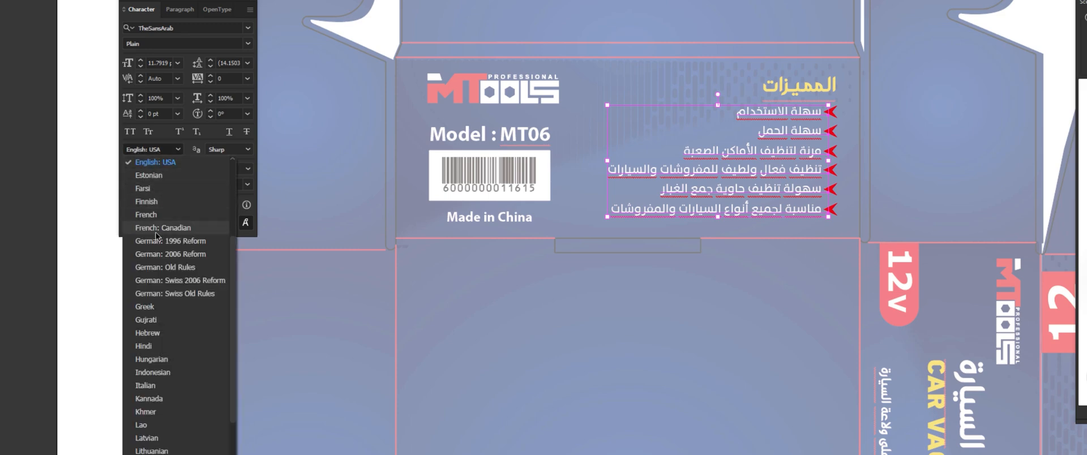
scroll(153, 277, "up", 4)
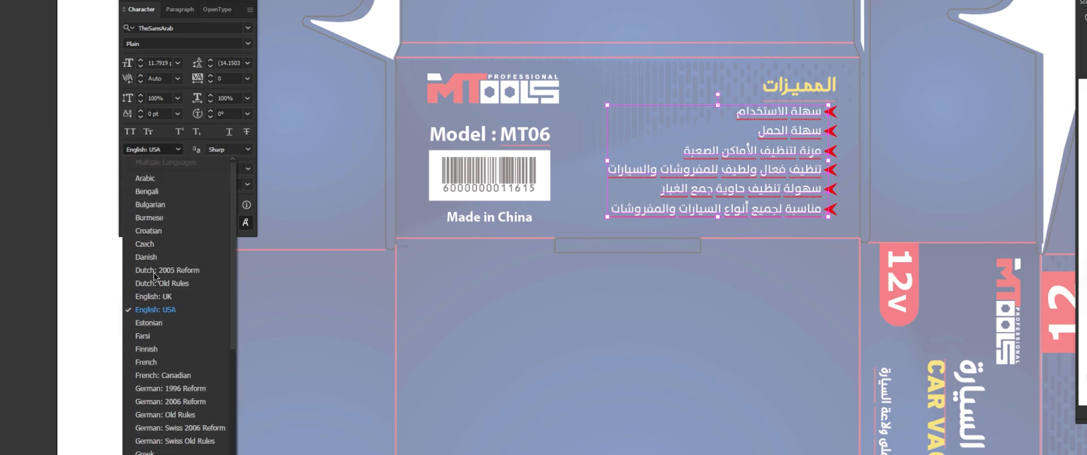
left_click(145, 177)
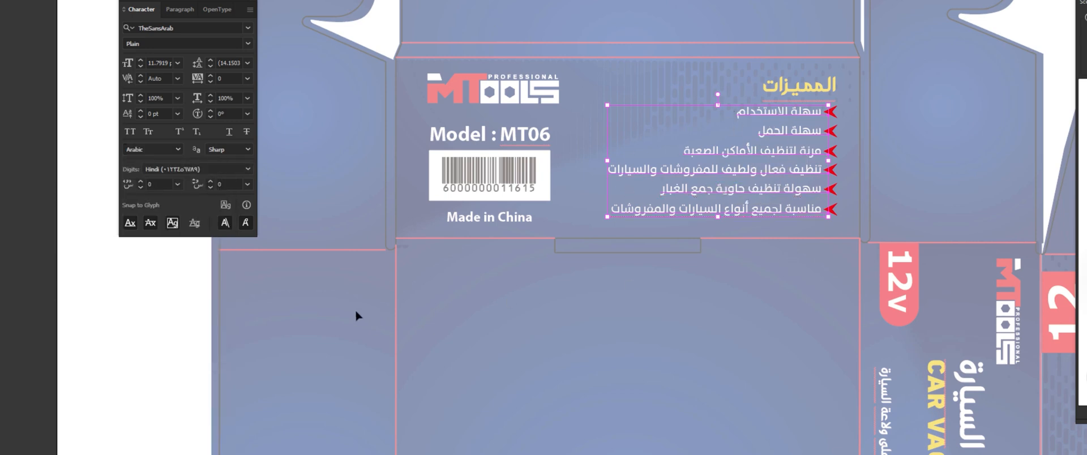
left_click(158, 317)
double_click(186, 296)
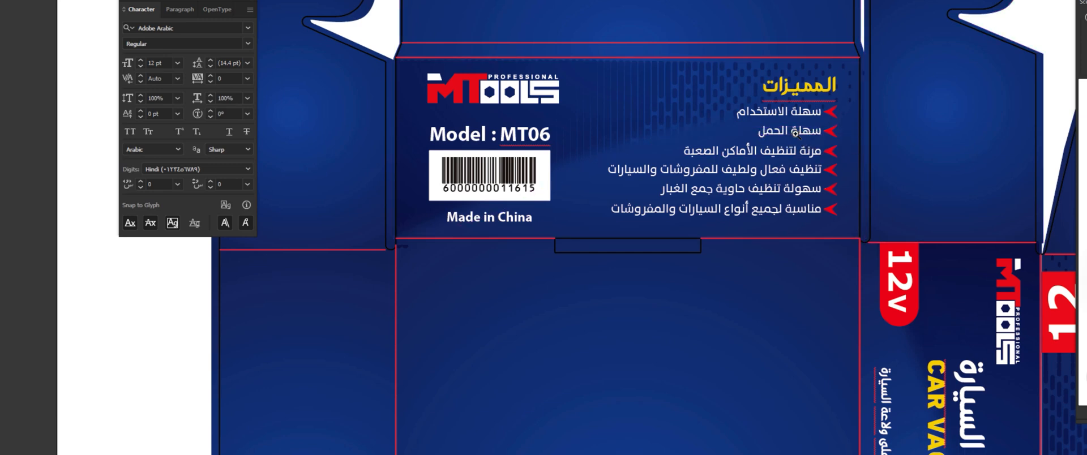
- Replace the final ة of the first word in the second feature line with ه, making it سهله الحمل, and finish the text edit
scroll(805, 143, "up", 1)
left_click_drag(792, 148, 760, 227)
scroll(657, 242, "up", 1)
left_click(784, 201)
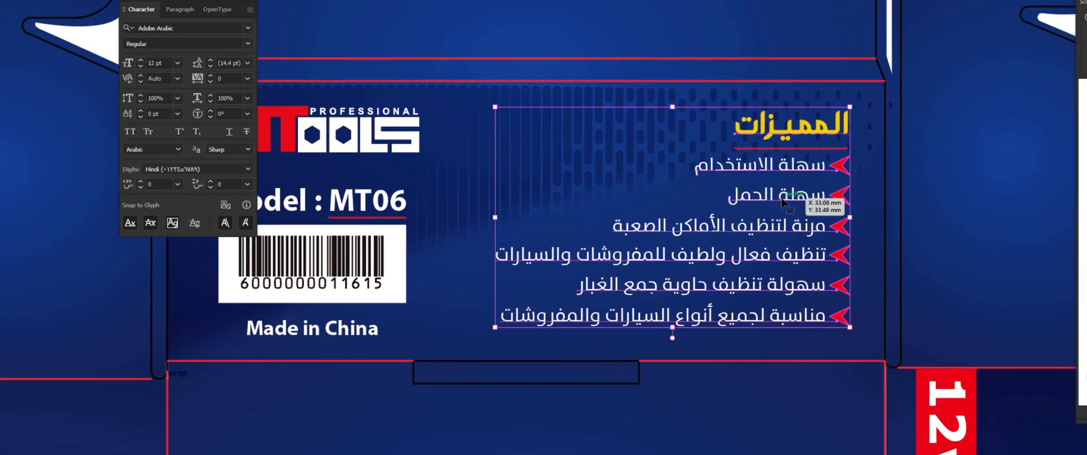
double_click(786, 199)
left_click(787, 195)
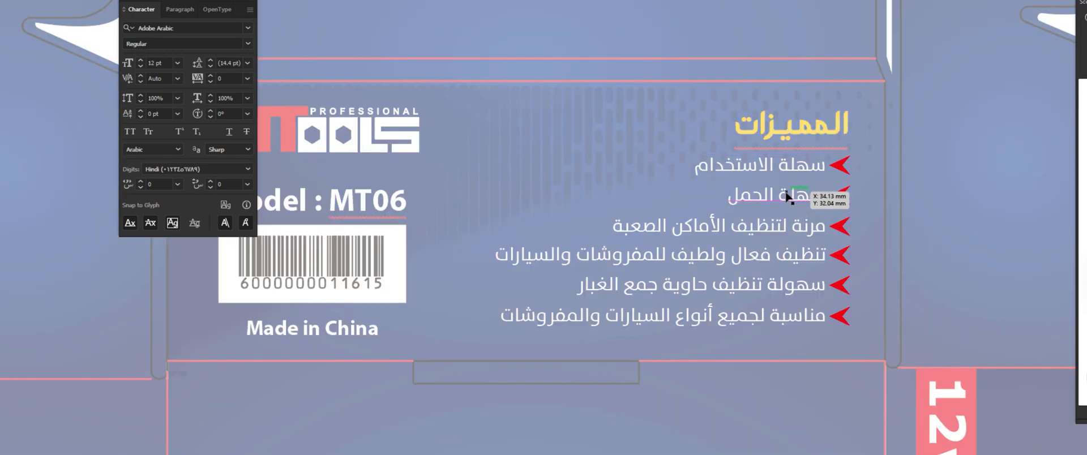
double_click(786, 195)
left_click_drag(788, 196, 783, 196)
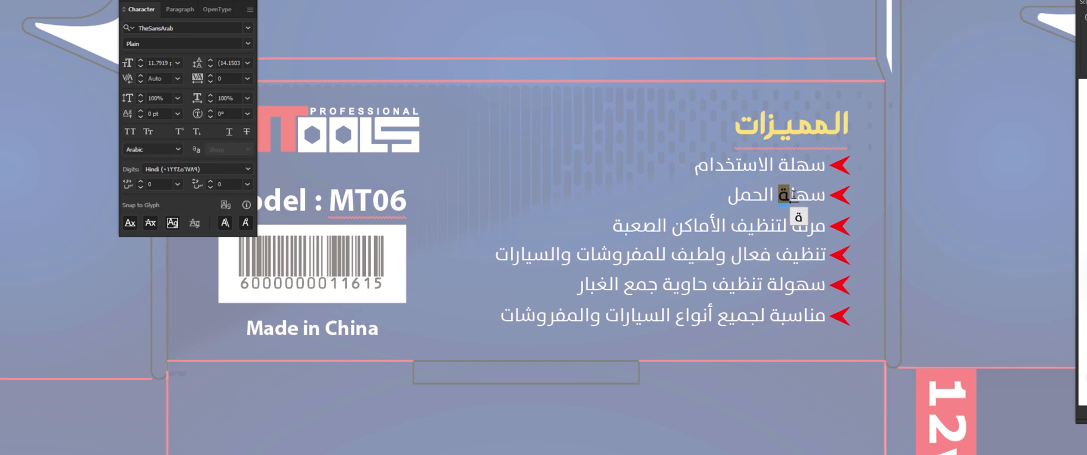
key("BackSpace")
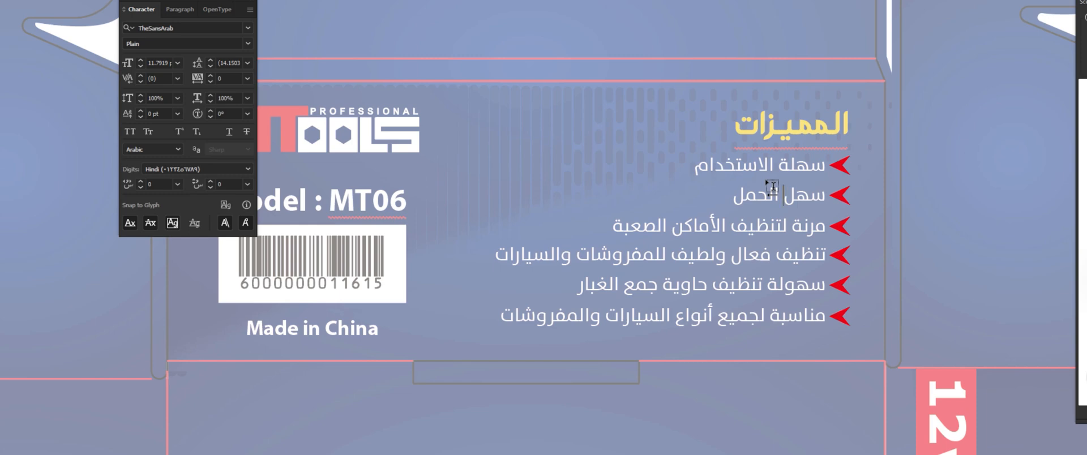
type("خ")
key("BackSpace")
type("ه")
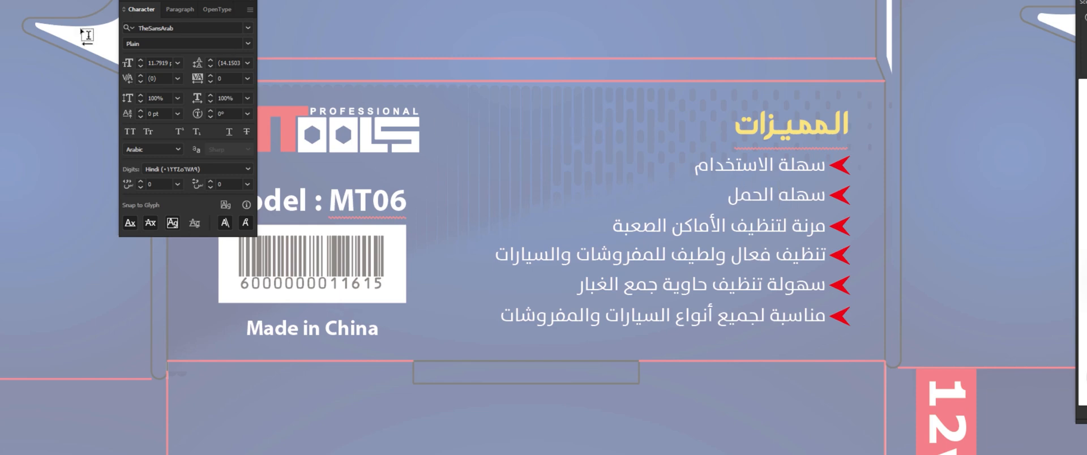
key("Escape")
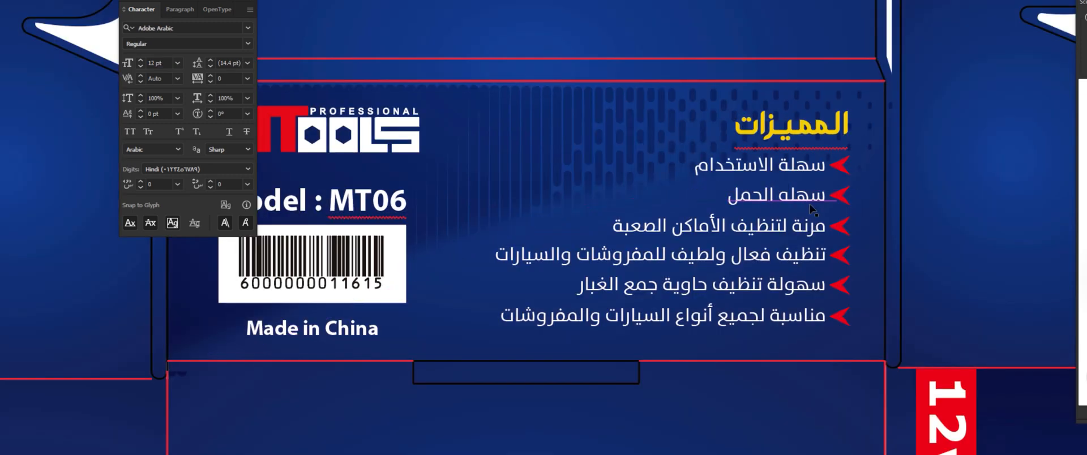
- Isolate the second Arabic feature line and switch automatic spell check off and back on for it
left_click(793, 196)
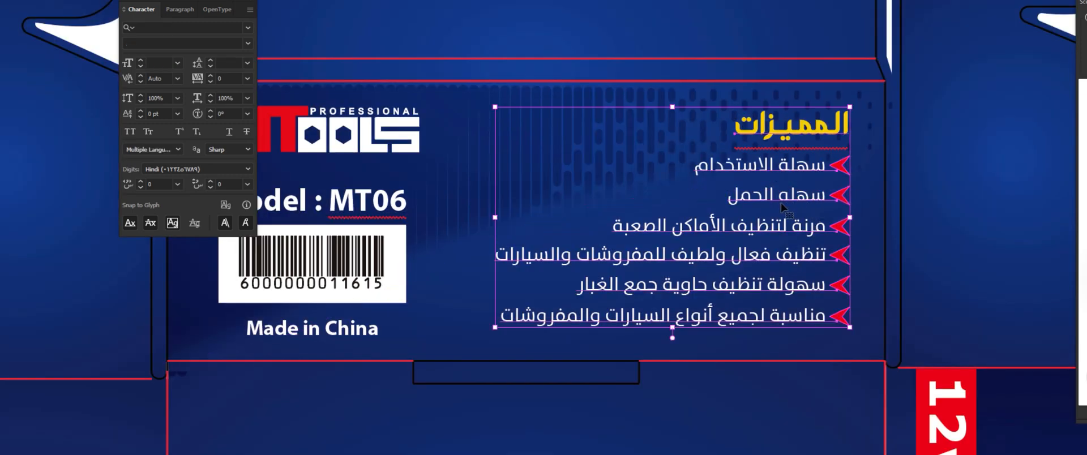
double_click(781, 204)
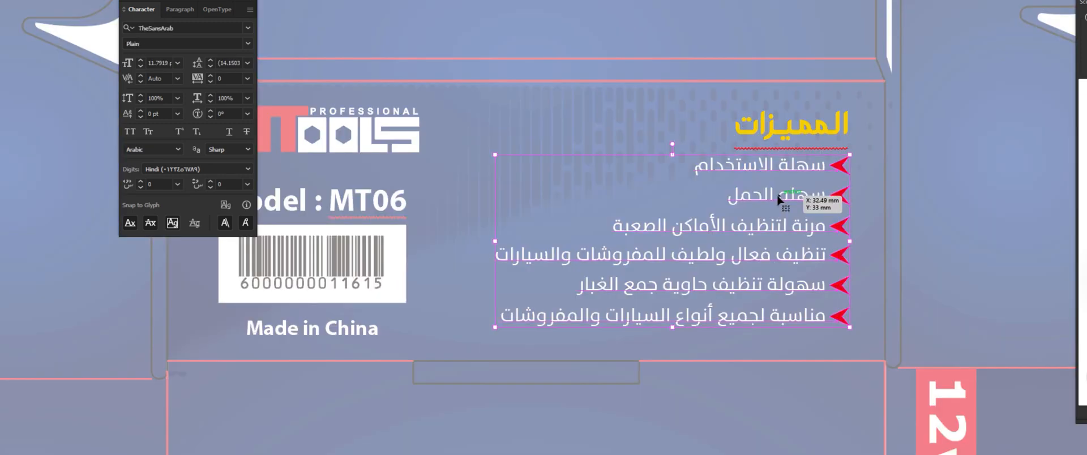
left_click(779, 199)
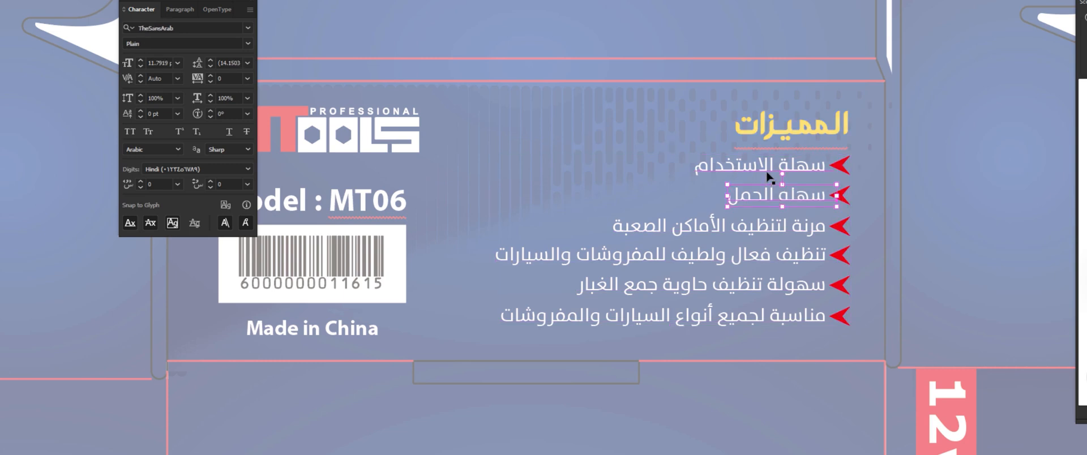
left_click(769, 170, "shift")
left_click(758, 199)
right_click(759, 198)
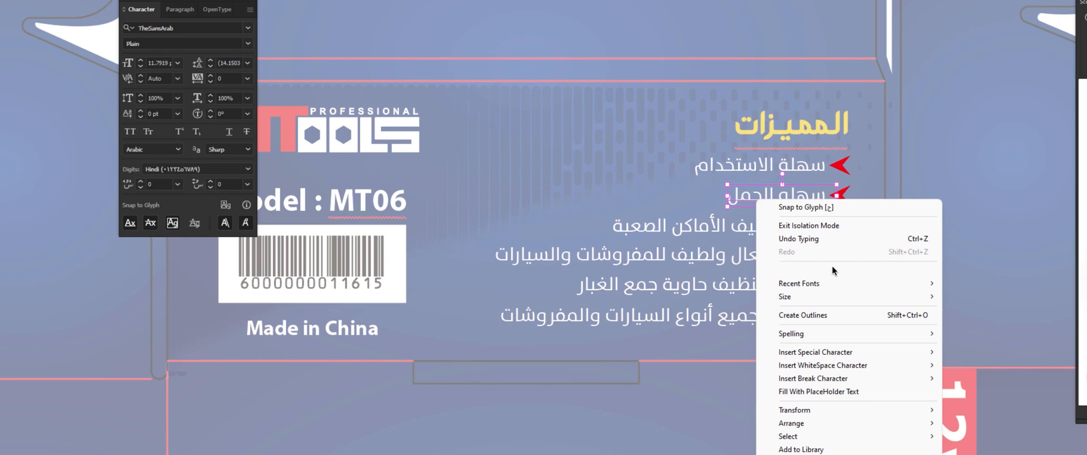
mouse_move(821, 331)
left_click(957, 335)
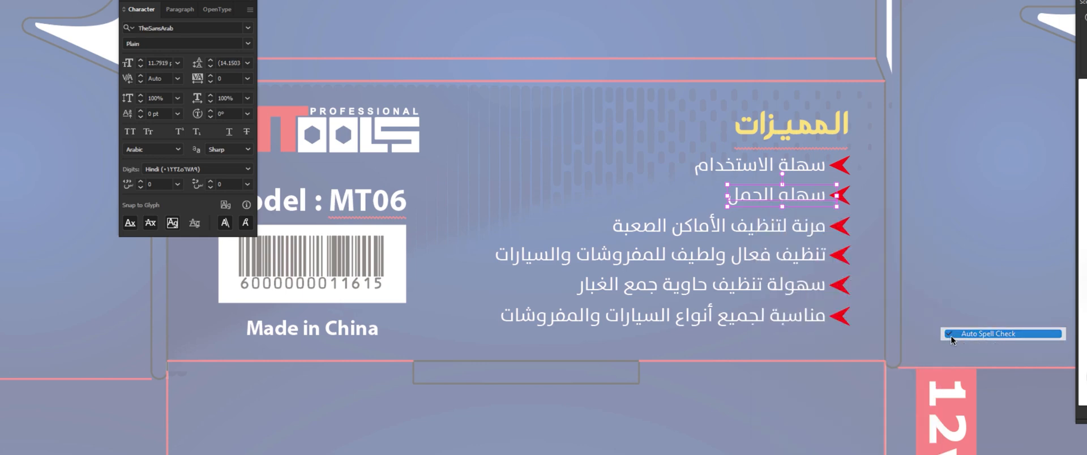
right_click(783, 196)
mouse_move(952, 333)
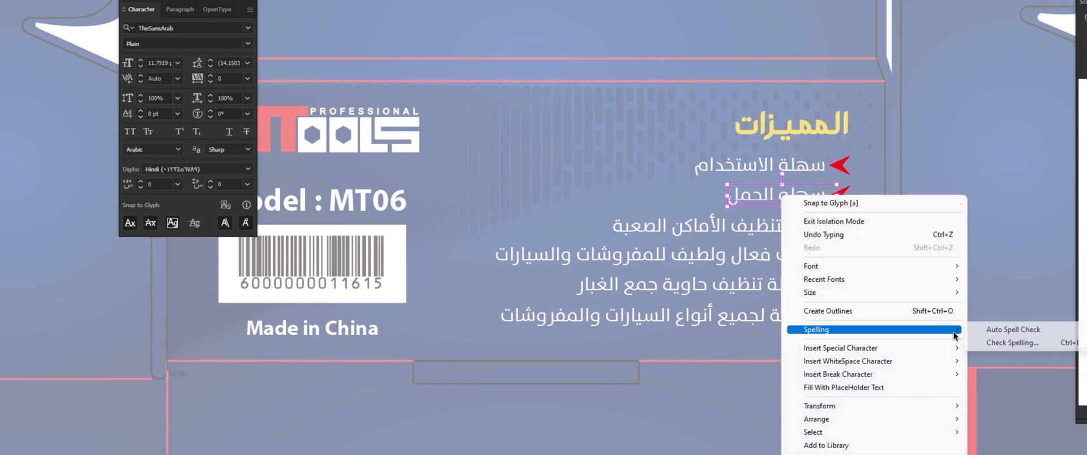
left_click(990, 331)
left_click(851, 210)
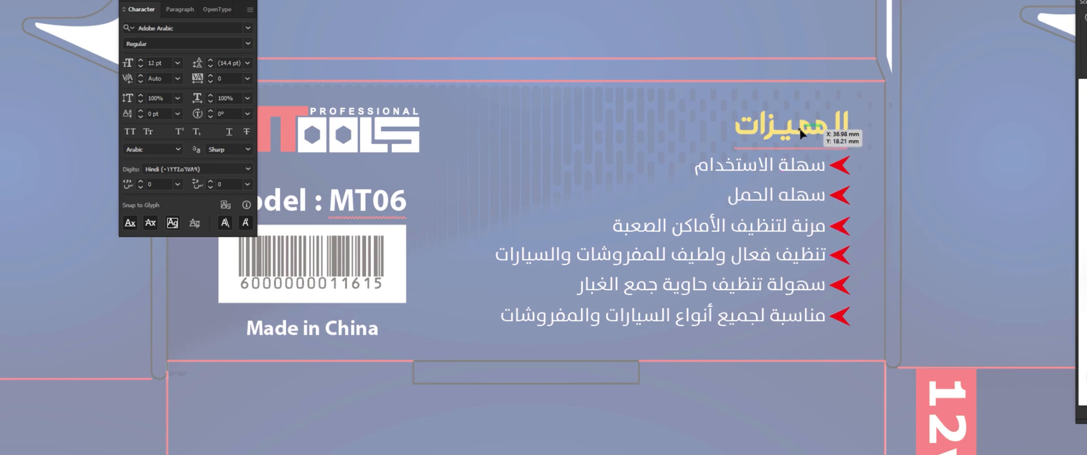
- Set the language of the yellow heading المميزات to Arabic and leave the group's isolation mode
double_click(798, 131)
left_click(797, 132)
double_click(791, 134)
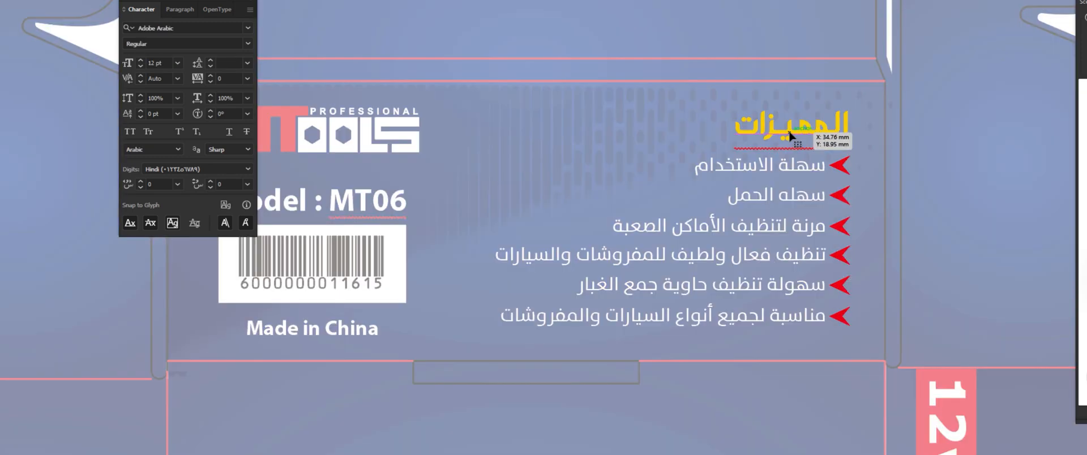
left_click(161, 151)
left_click(234, 216)
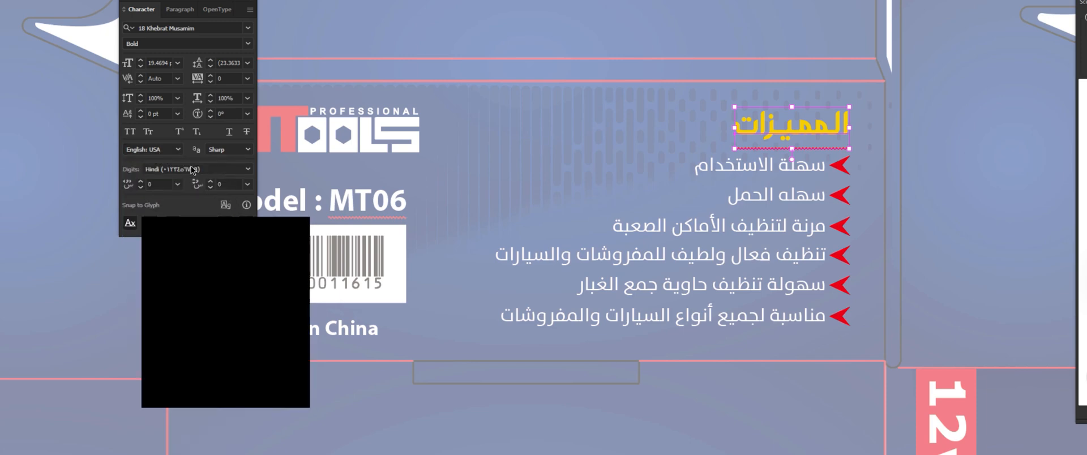
left_click(161, 149)
left_click(161, 150)
left_click(161, 149)
scroll(186, 221, "up", 5)
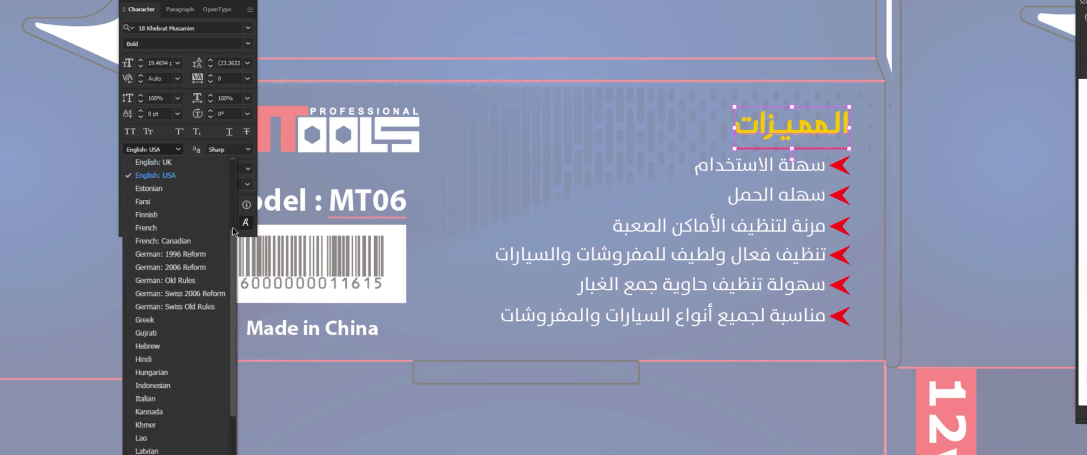
left_click(164, 175)
left_click(464, 181)
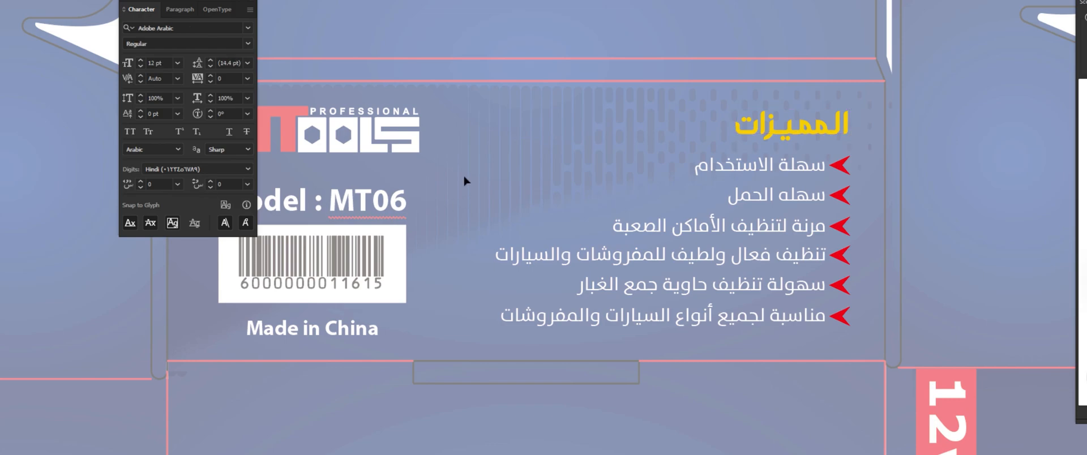
double_click(547, 147)
- Replace the final ه of the first word in the second feature line with ة, making it سهلة الحمل
key("ctrl+space")
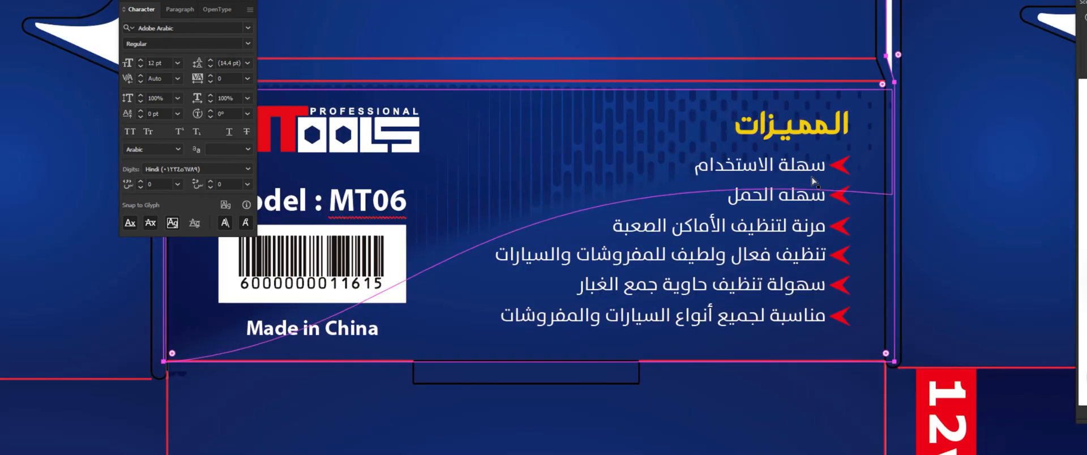
left_click_drag(756, 167, 844, 187)
left_click(772, 175)
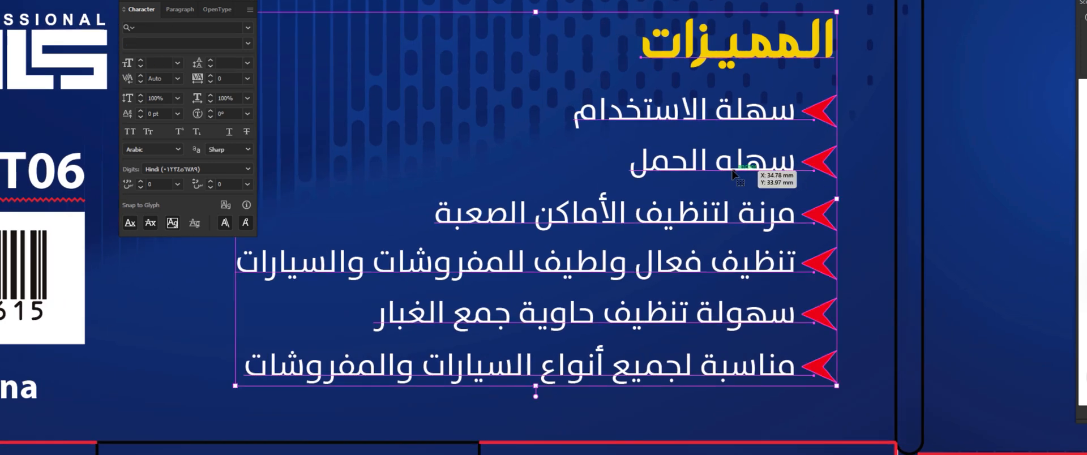
double_click(736, 175)
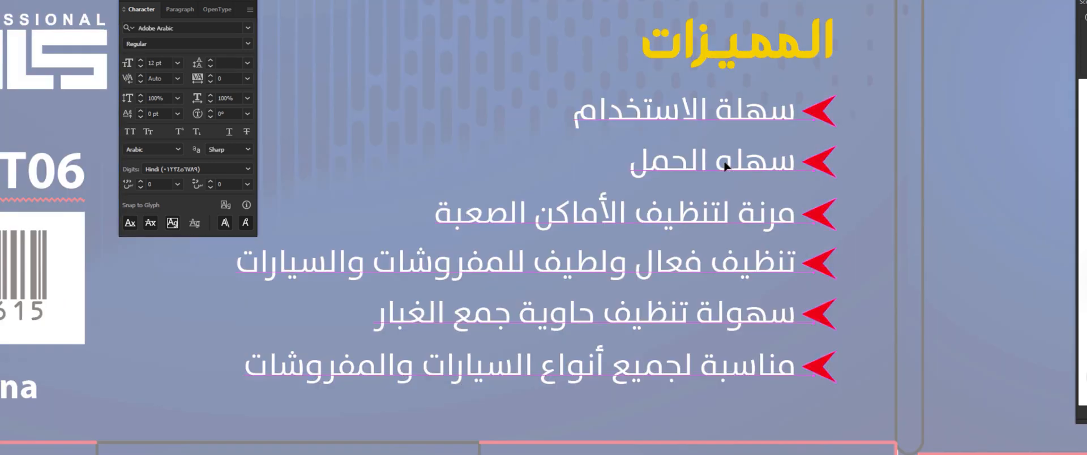
double_click(726, 165)
left_click_drag(734, 164, 723, 163)
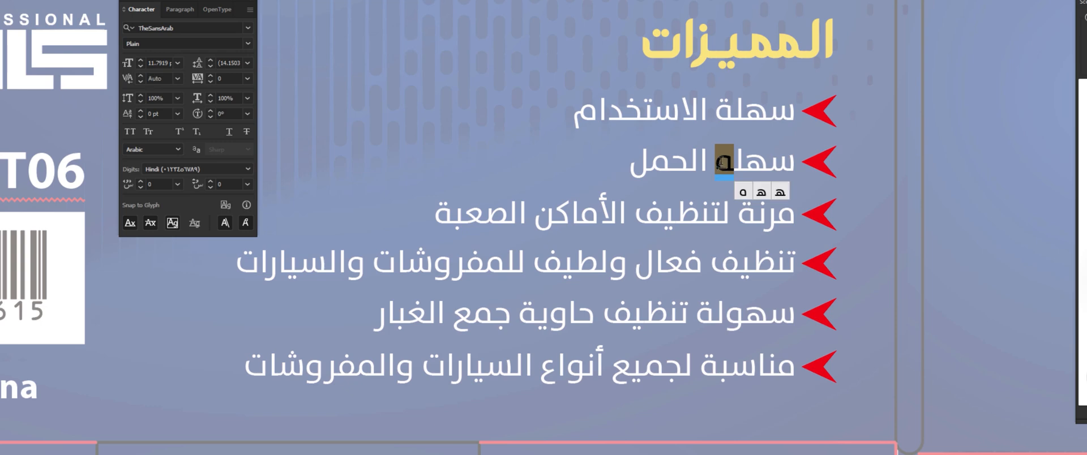
type("ة")
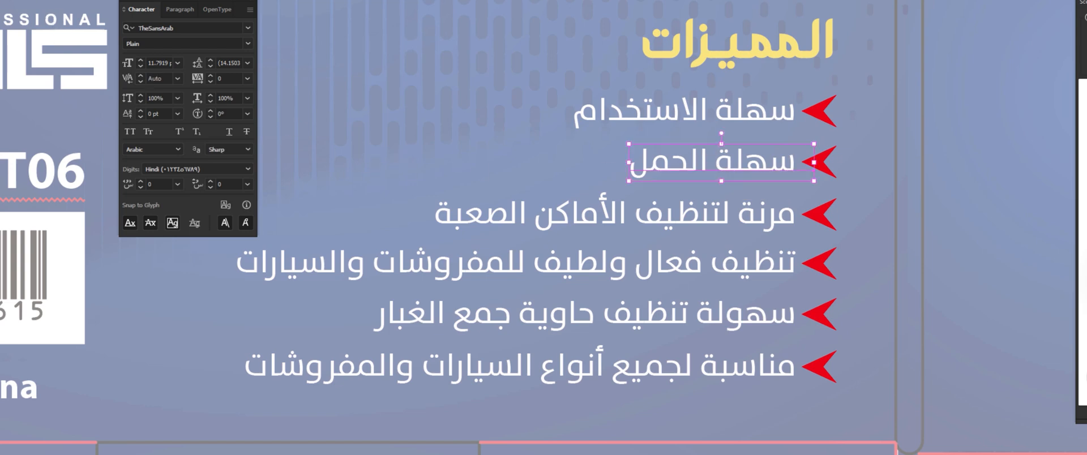
- Replace the أ with ا in the third feature line, making the word الاماكن, and finish the text edit
left_click(601, 220)
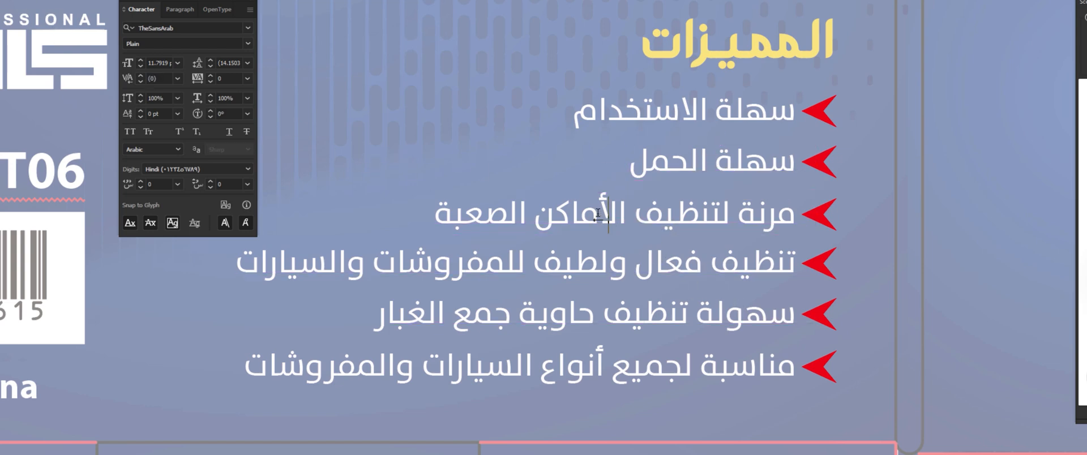
double_click(600, 215)
left_click_drag(600, 212, 608, 212)
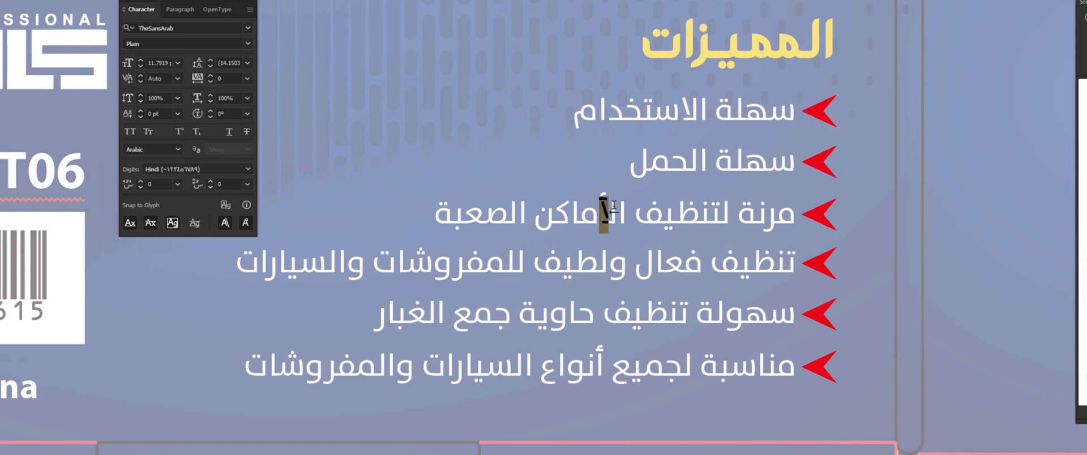
type("ا")
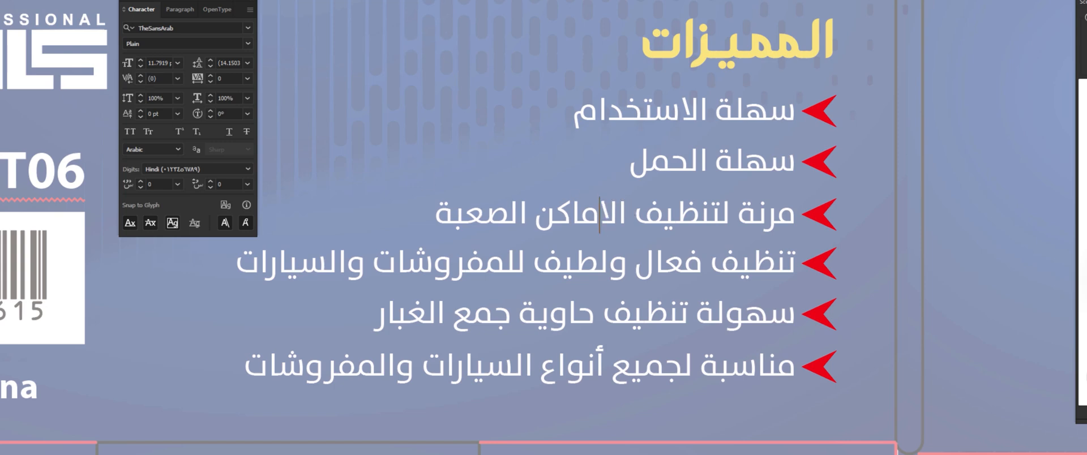
key("Escape")
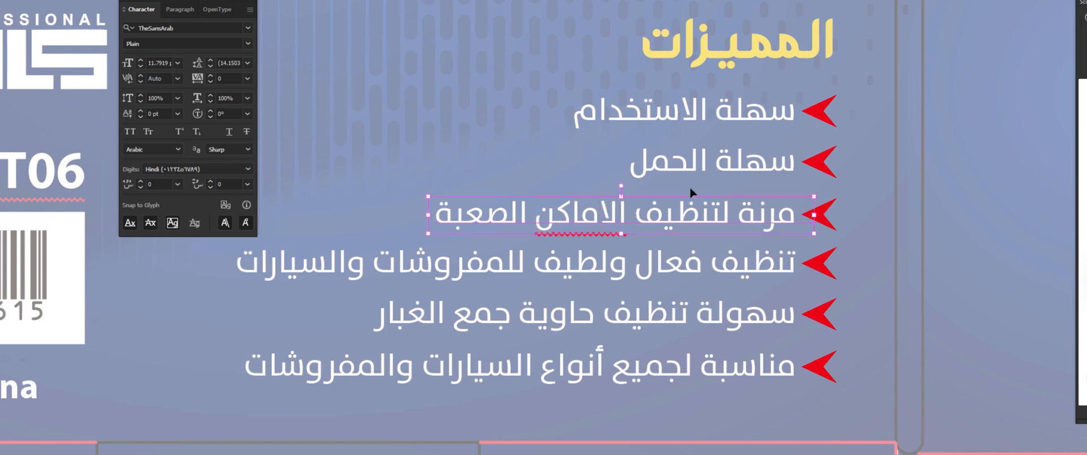
- Correct the flagged word in the third feature line with the spelling suggestion الأماكن and leave isolation mode
double_click(577, 221)
right_click(575, 218)
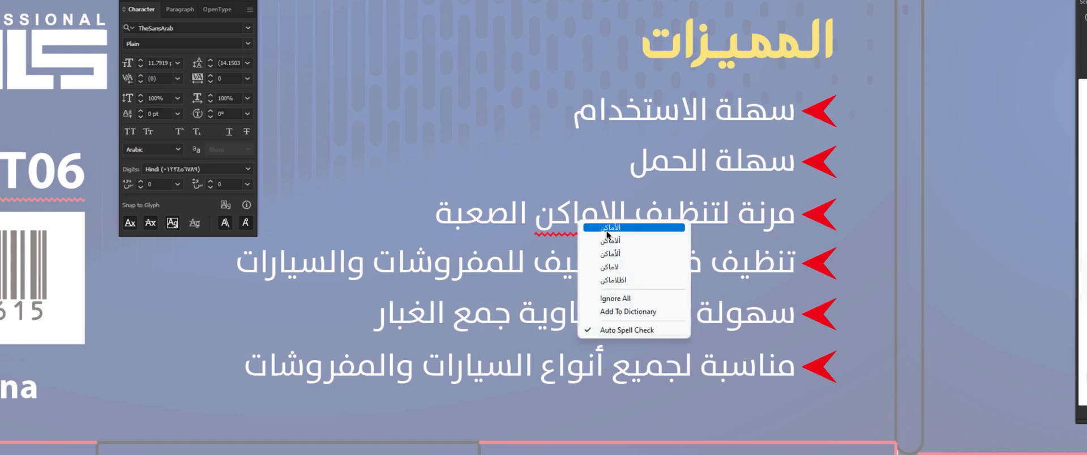
left_click(589, 224)
key("Escape")
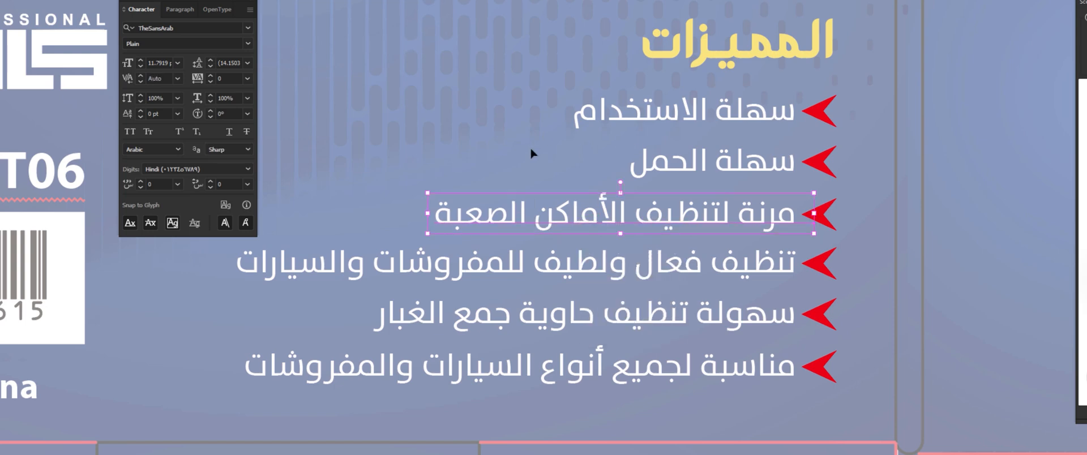
double_click(531, 153)
left_click(531, 154)
- Set the language of the two small Arabic feature lines on the narrow side panel beside the blank face to Arabic
left_click_drag(779, 135, 518, 172)
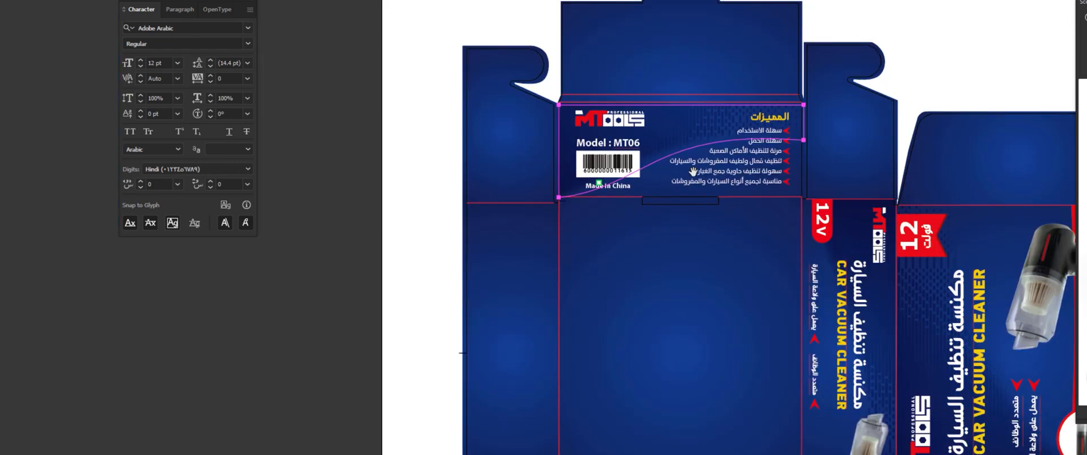
left_click_drag(694, 171, 593, 110)
left_click(736, 97)
left_click_drag(606, 267, 675, 220)
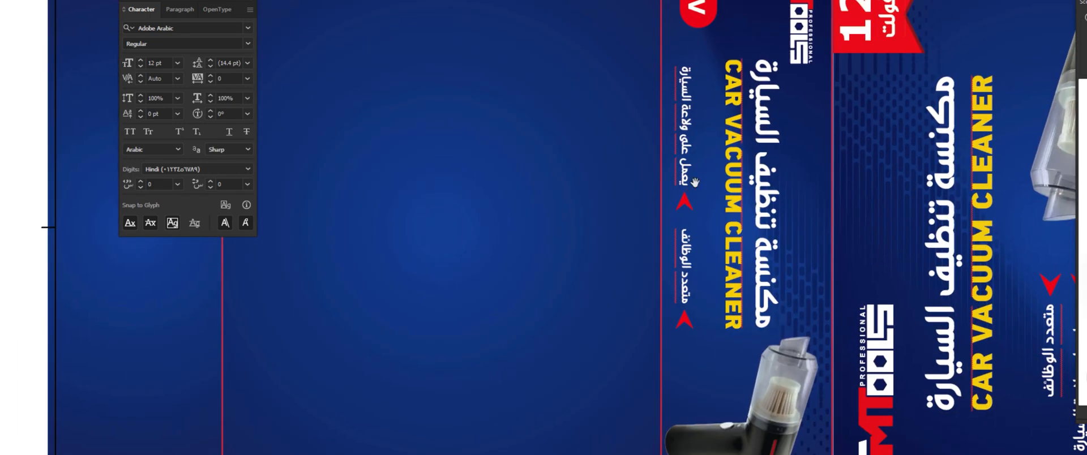
left_click_drag(695, 181, 735, 250)
left_click(728, 226)
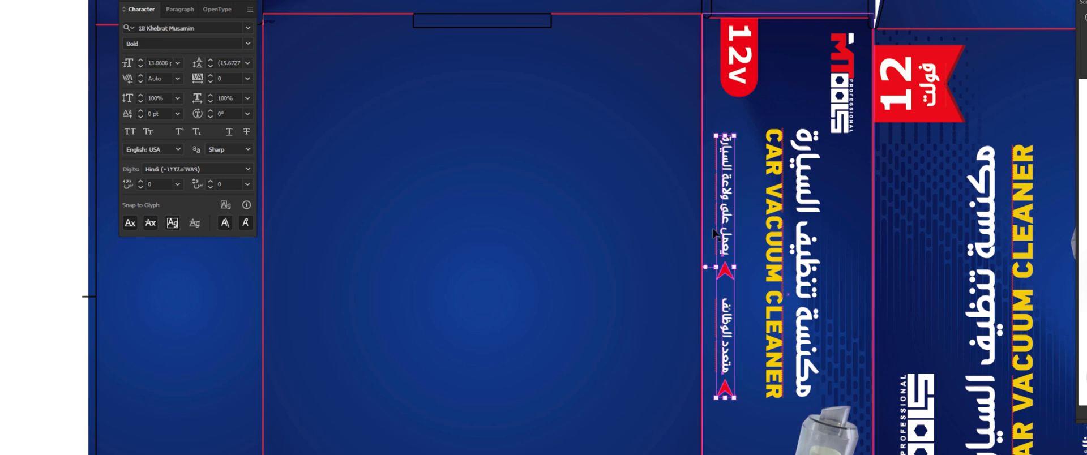
left_click(170, 150)
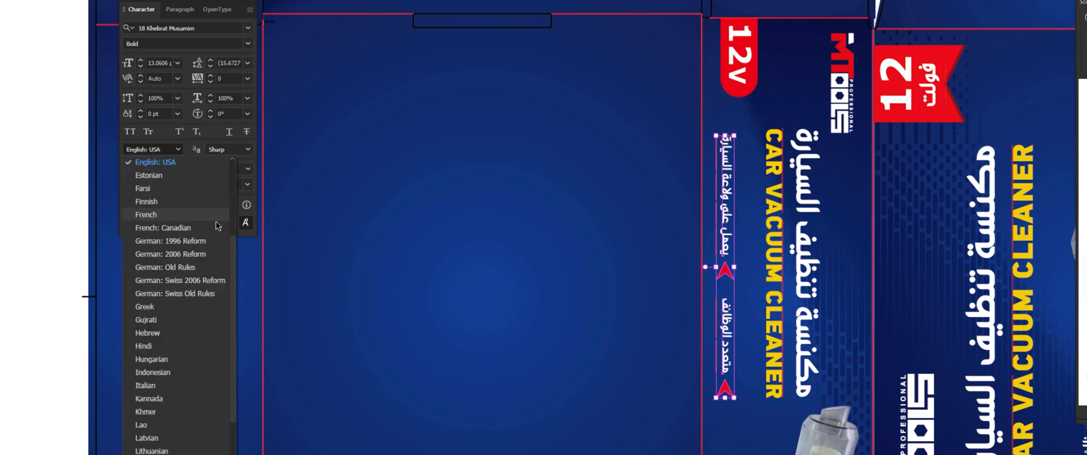
scroll(217, 225, "up", 5)
left_click(184, 180)
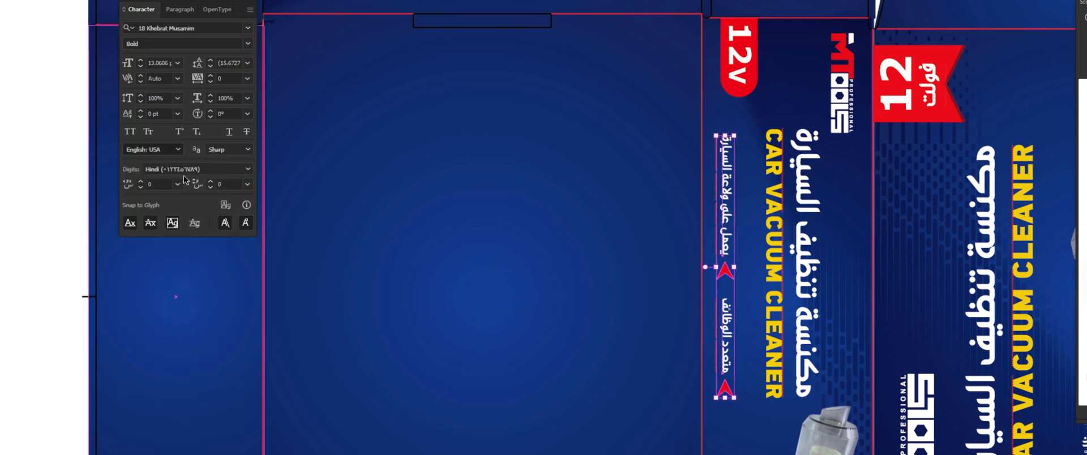
left_click(64, 308)
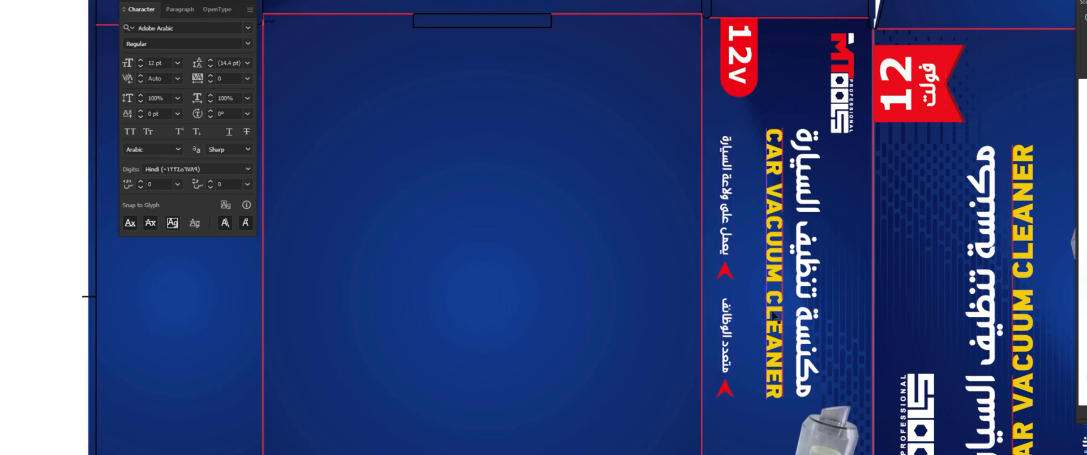
- Examine the front, side and specifications panels of the box for text flagged by the spell check
scroll(774, 315, "right", 10)
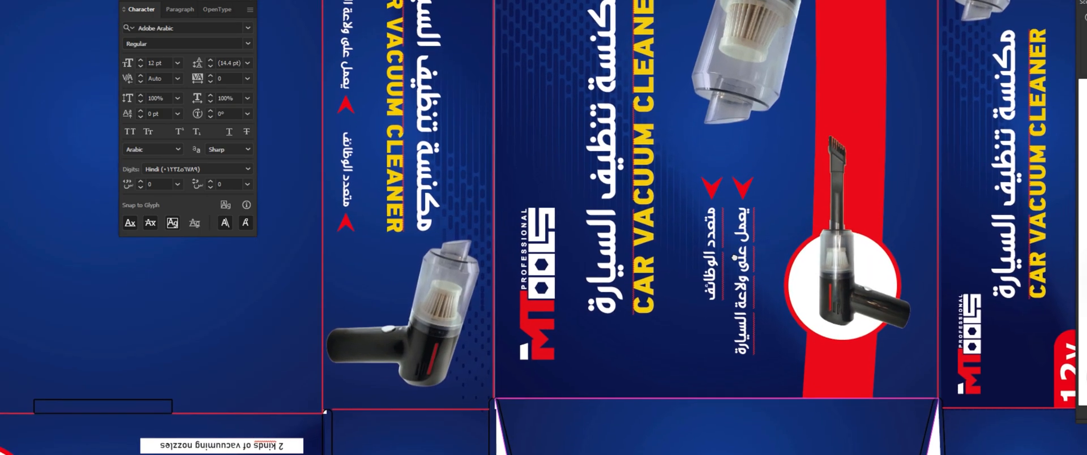
left_click_drag(746, 285, 838, 149)
left_click_drag(702, 245, 835, 186)
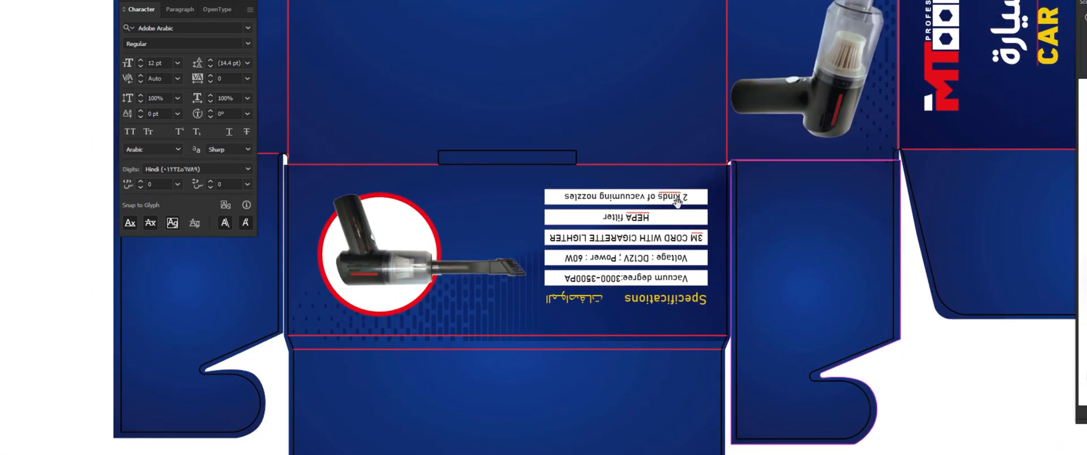
left_click_drag(679, 205, 549, 264)
left_click_drag(773, 169, 613, 289)
left_click_drag(627, 247, 770, 230)
left_click_drag(493, 392, 522, 274)
left_click_drag(699, 236, 483, 297)
left_click_drag(843, 89, 597, 319)
left_click_drag(689, 201, 575, 283)
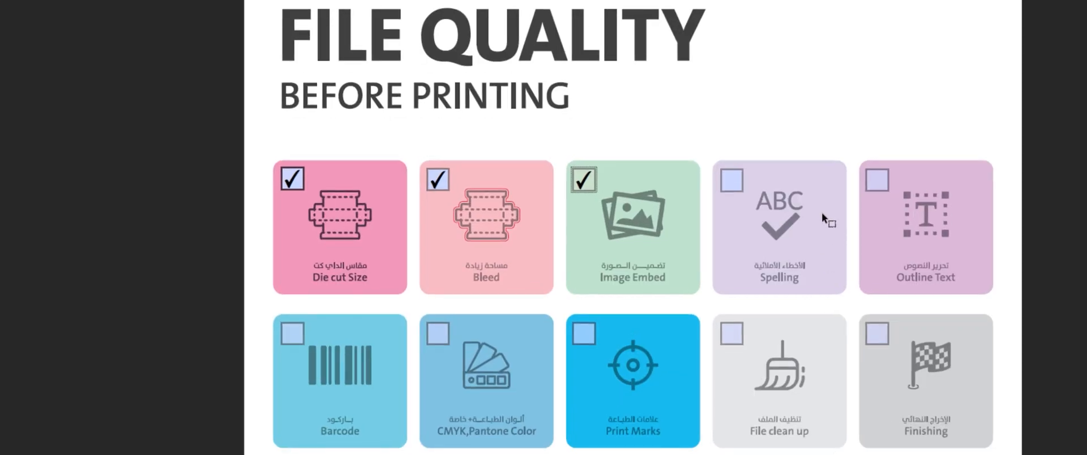
- Switch to the Acrobat file quality checklist and tick the Spelling item
left_click(732, 185)
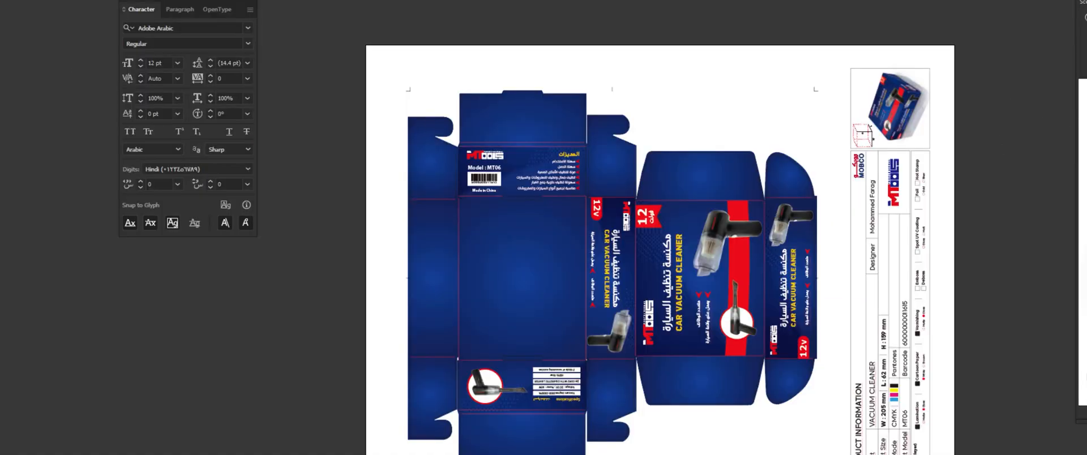
- Reset the rotated view of the box design in Illustrator and switch back to the Acrobat checklist
key("ctrl+shift+1")
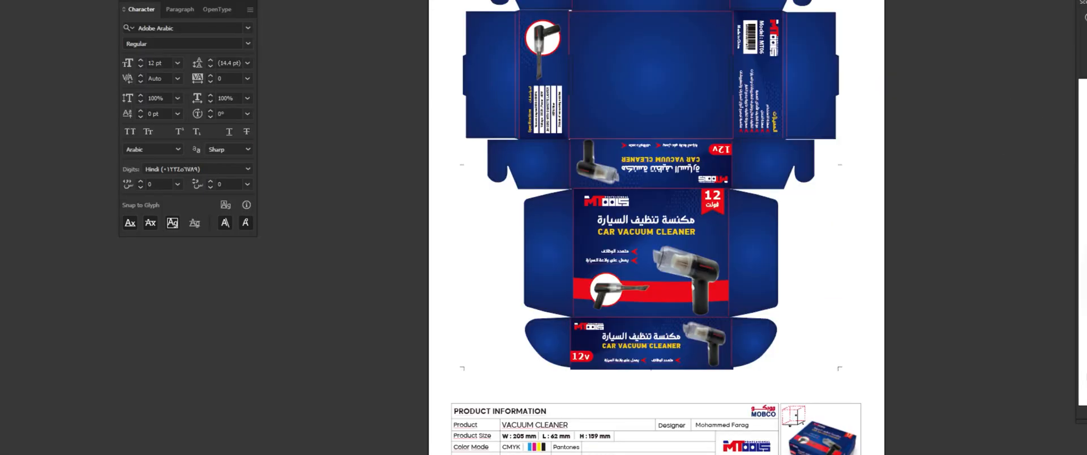
mouse_move(836, 117)
left_mouse_down()
mouse_move(834, 154)
mouse_move(834, 125)
left_mouse_up()
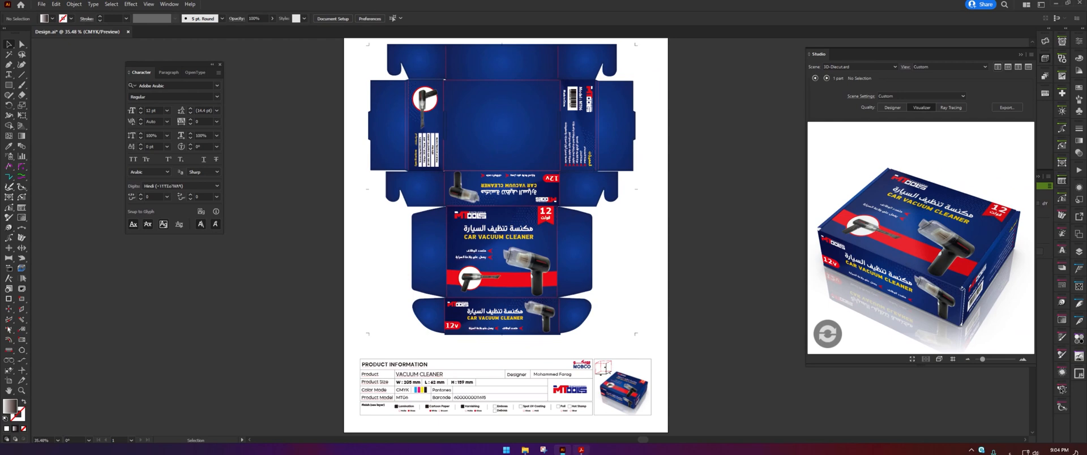
left_click(579, 451)
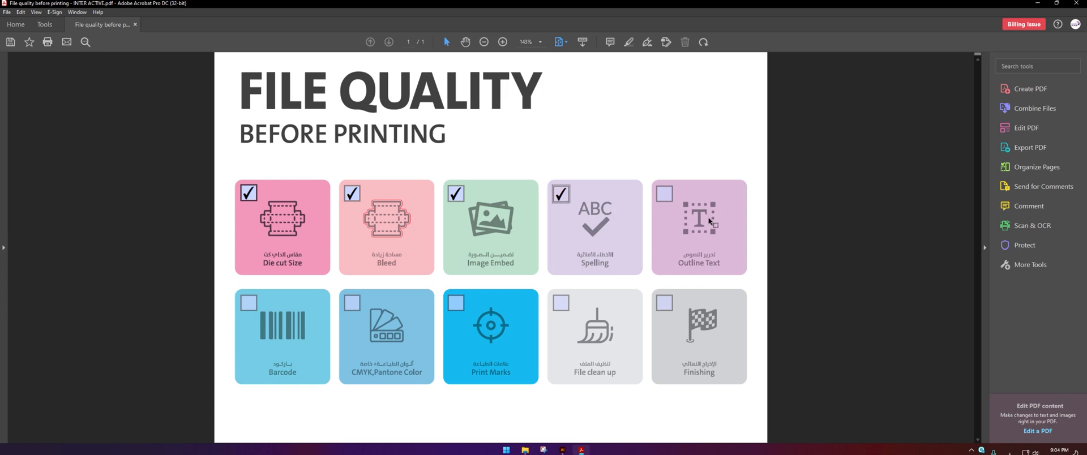
- Return to the box design in Illustrator and look over the available select, outline and expand actions
left_click(1038, 3)
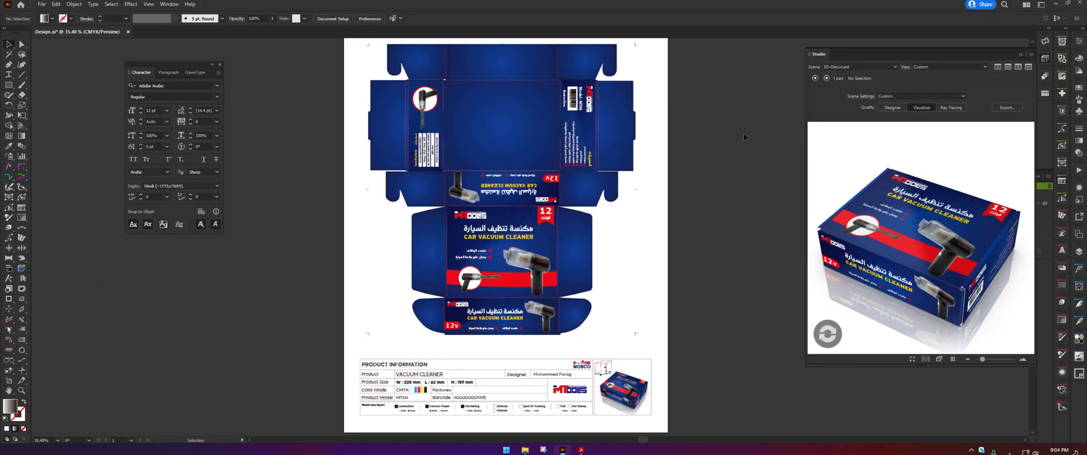
scroll(488, 231, "up", 2)
left_click_drag(488, 232, 479, 286)
left_click(1078, 171)
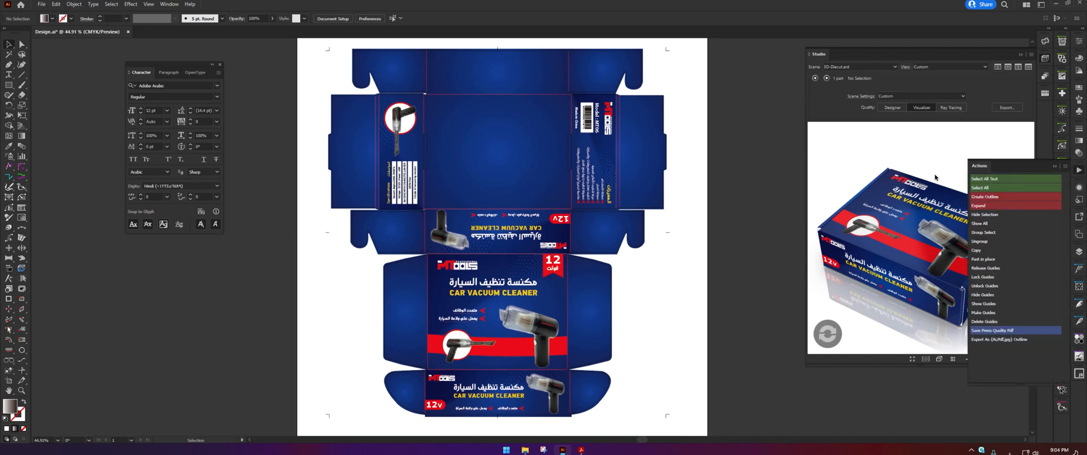
left_click(1056, 168)
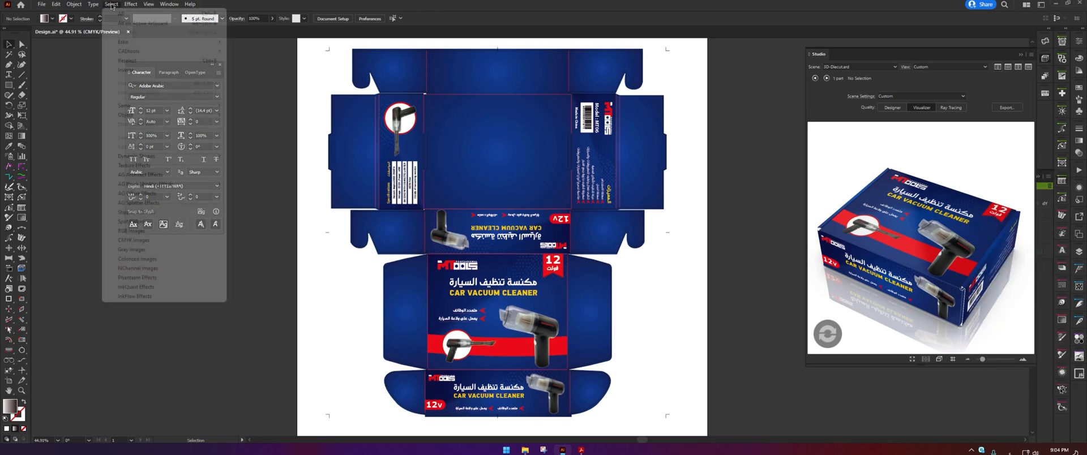
- Select all text objects in the box design and expand their appearance
left_click(112, 5)
mouse_move(139, 116)
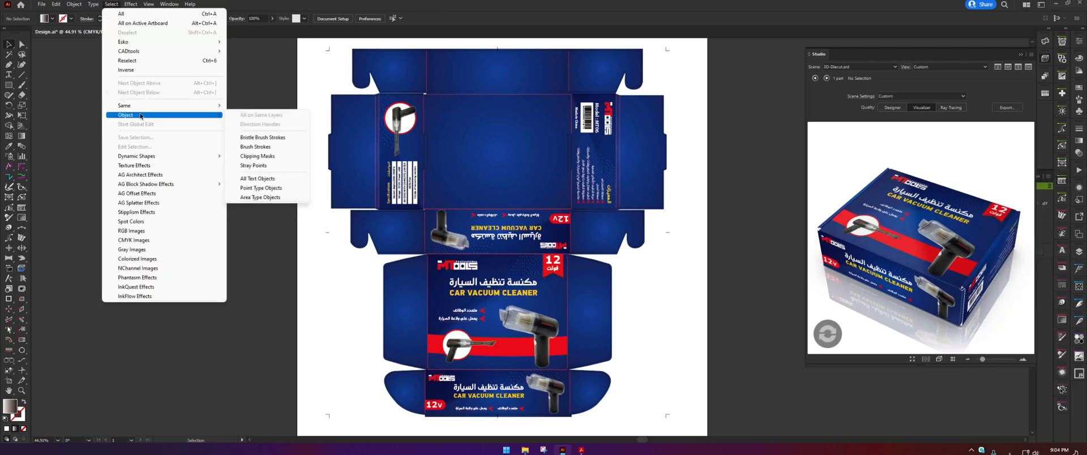
left_click(267, 179)
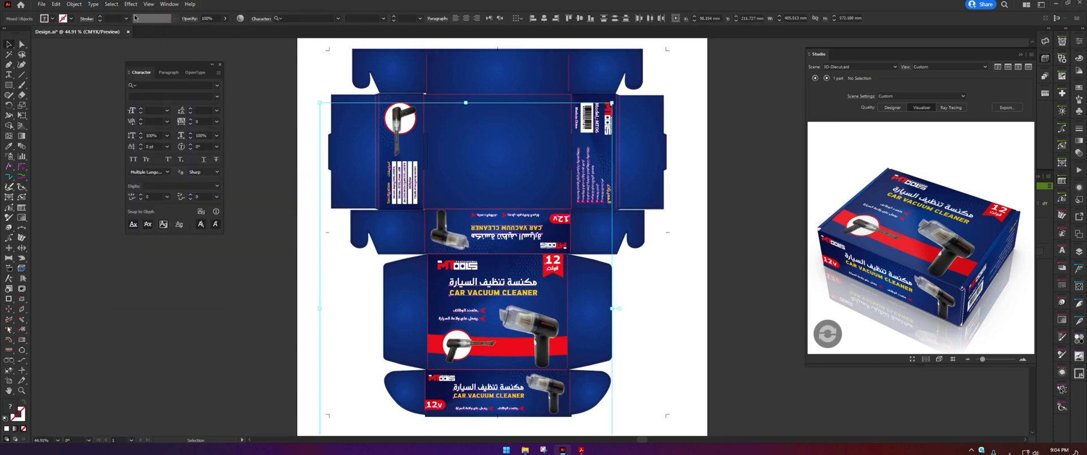
left_click(75, 5)
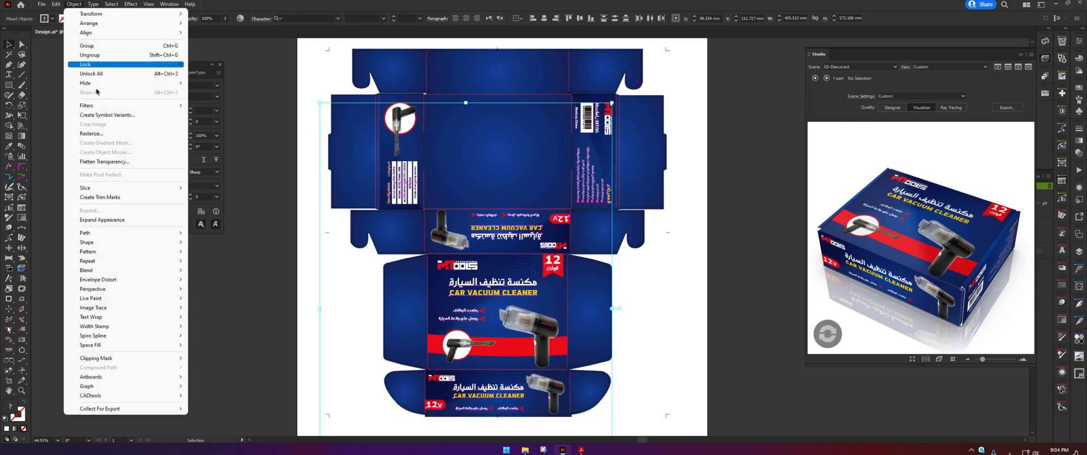
left_click(107, 221)
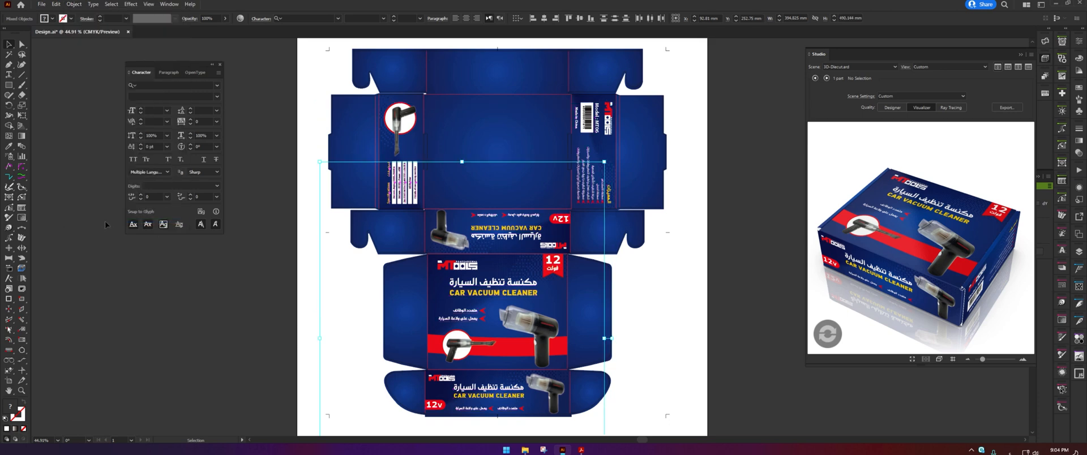
- Create outlines from the expanded text and check the Arabic feature list beside the blank face
left_click(69, 8)
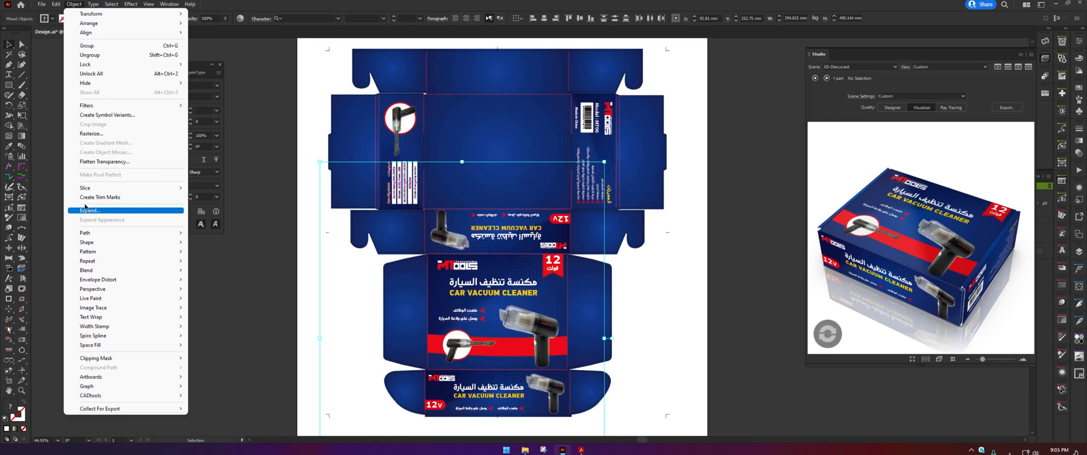
mouse_move(88, 4)
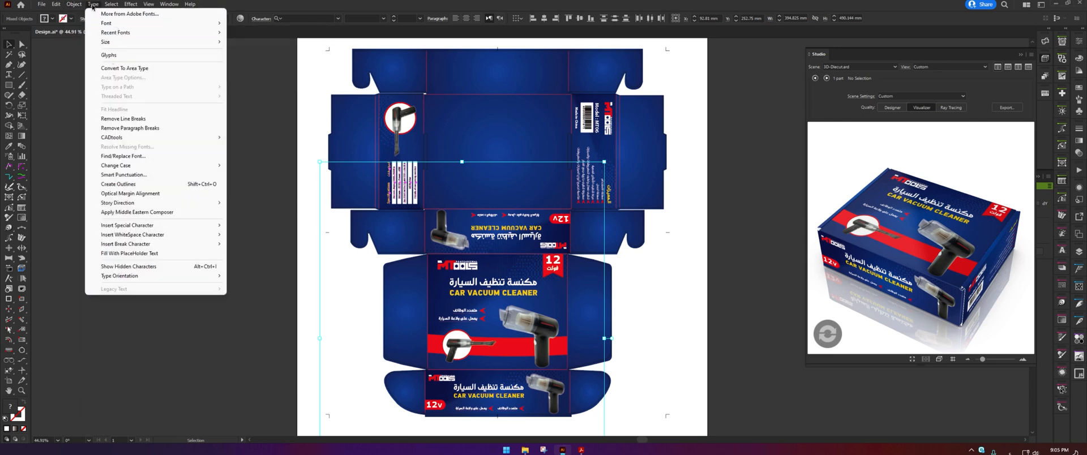
left_click(134, 189)
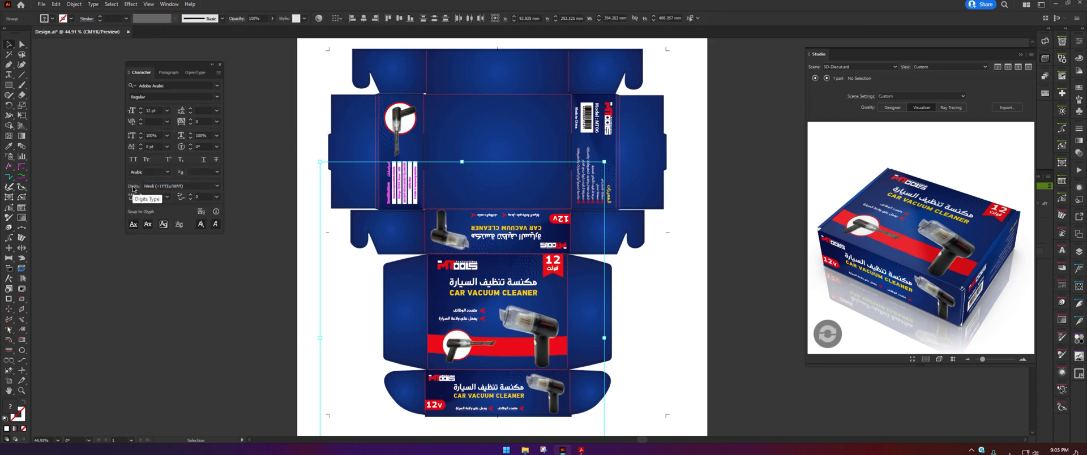
left_click(589, 182)
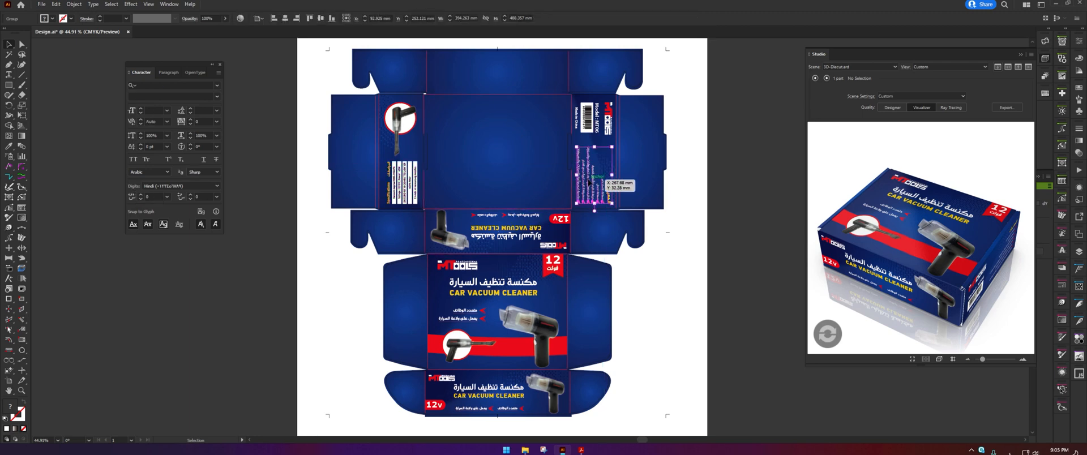
left_click(694, 184)
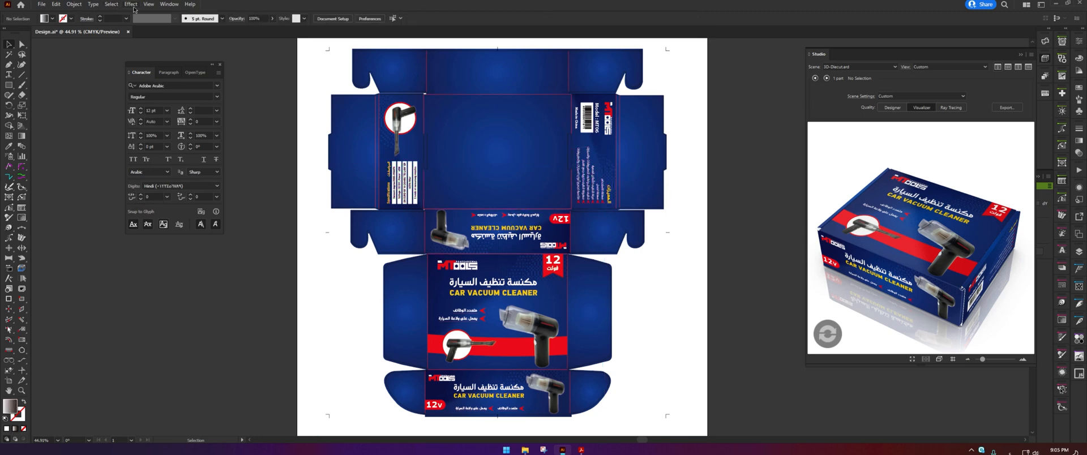
- Select every text object that is still live in the design and convert it to outlines
left_click(133, 6)
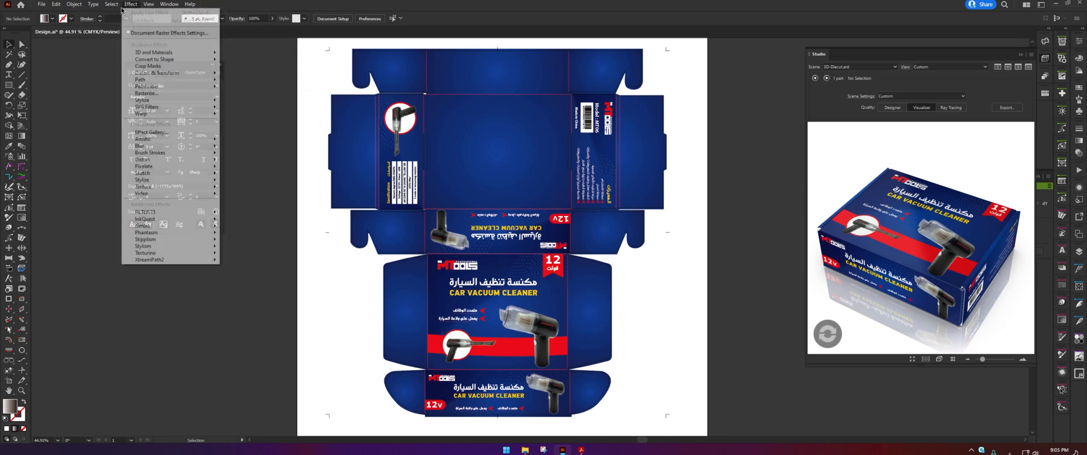
mouse_move(170, 115)
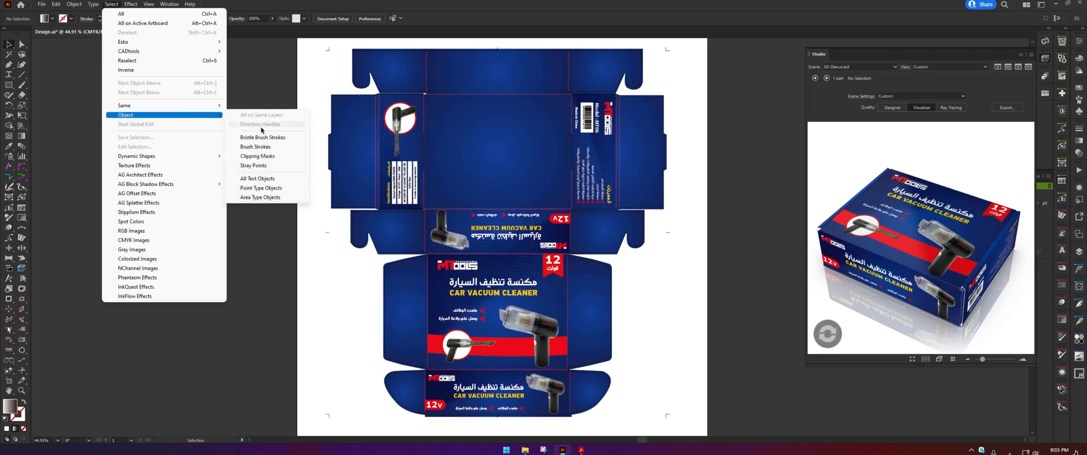
left_click(258, 179)
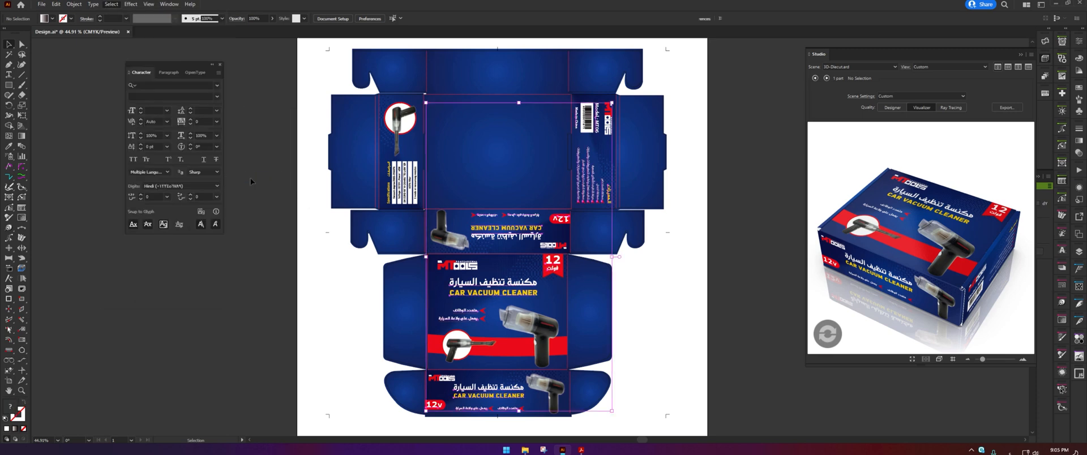
left_click(91, 4)
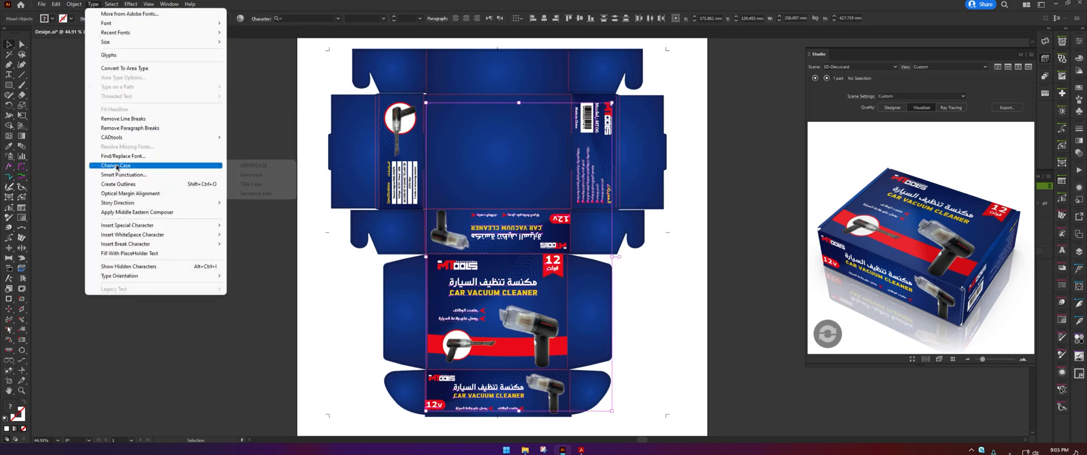
left_click(116, 184)
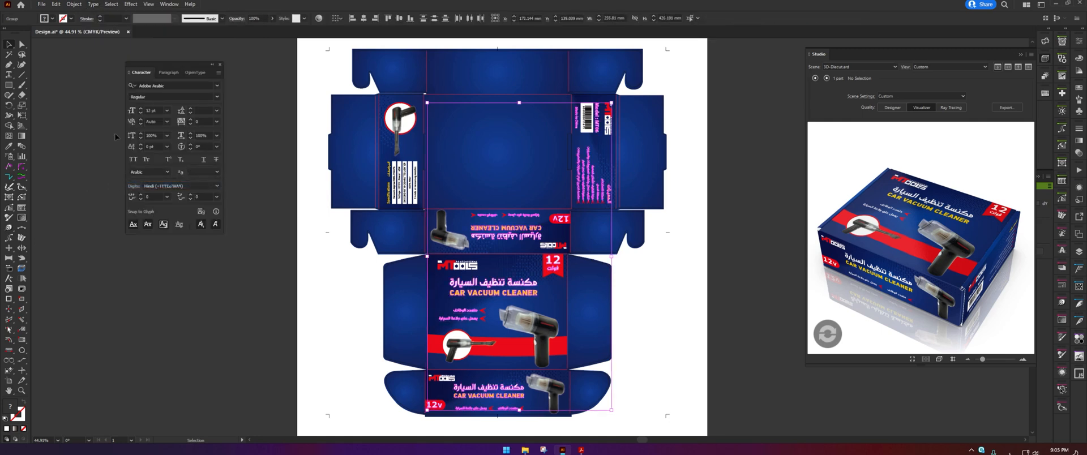
left_click(687, 224)
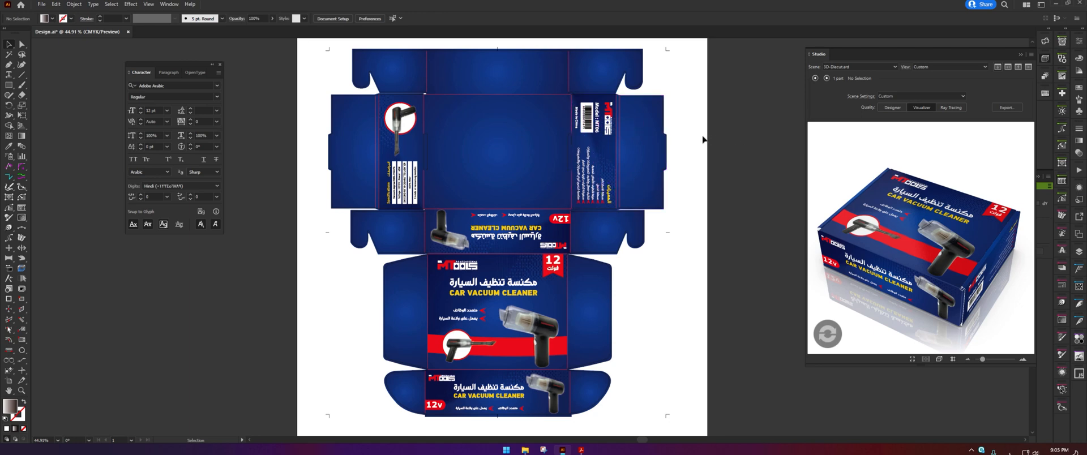
- Examine the outlined text on the feature list, specifications, front and side panels of the box
left_click_drag(590, 174, 692, 125)
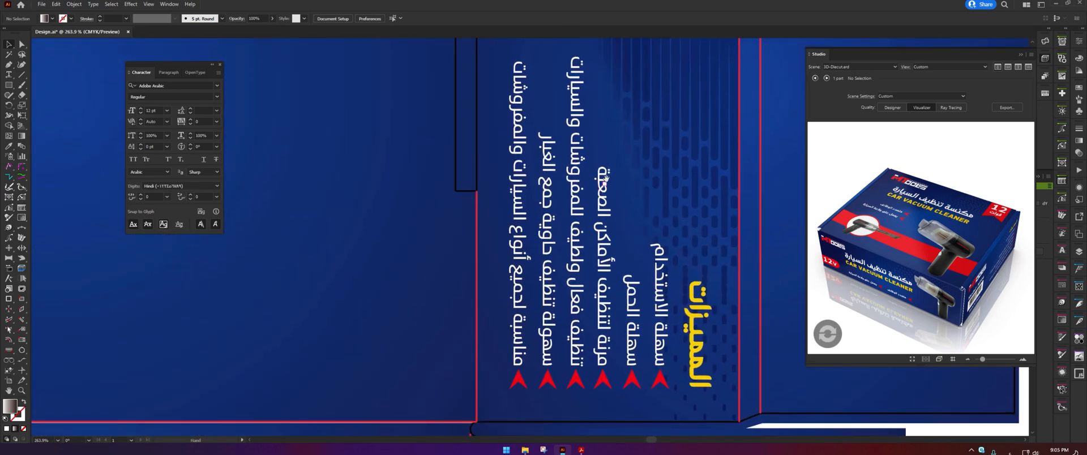
left_click_drag(616, 142, 449, 171)
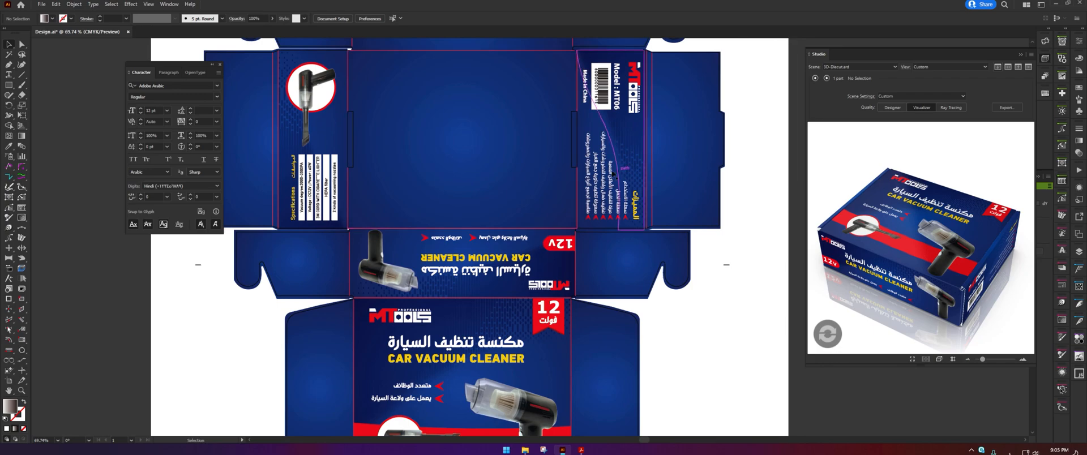
left_click_drag(606, 185, 662, 169)
mouse_move(587, 85)
left_mouse_down()
mouse_move(591, 255)
mouse_move(488, 249)
mouse_move(543, 79)
left_mouse_up()
mouse_move(453, 418)
left_mouse_down()
mouse_move(517, 152)
mouse_move(449, 125)
mouse_move(496, 238)
left_mouse_up()
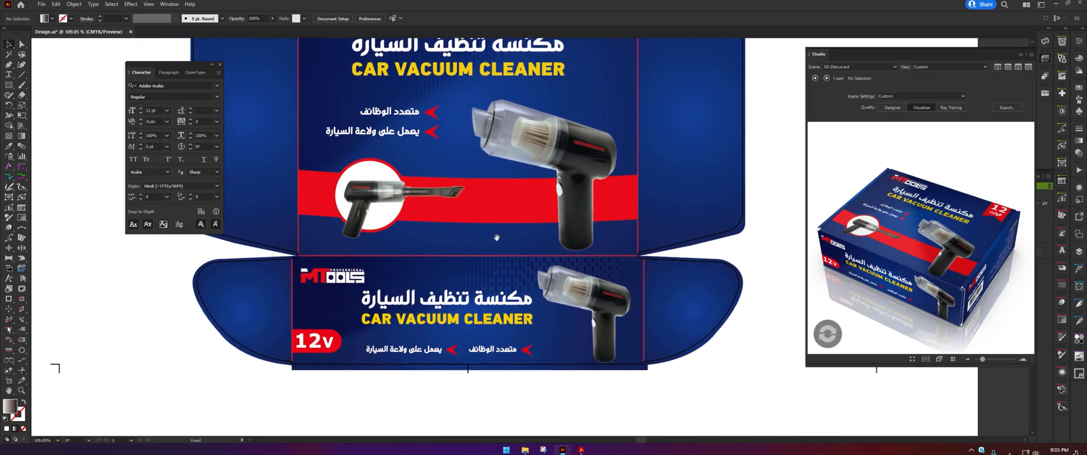
mouse_move(488, 85)
left_mouse_down()
mouse_move(442, 275)
mouse_move(480, 340)
left_mouse_up()
mouse_move(481, 80)
left_mouse_down()
mouse_move(474, 172)
mouse_move(404, 271)
left_mouse_up()
mouse_move(511, 163)
left_mouse_down()
mouse_move(501, 260)
mouse_move(468, 236)
mouse_move(385, 257)
mouse_move(451, 123)
mouse_move(568, 148)
mouse_move(571, 200)
left_mouse_up()
scroll(571, 200, "down", 5, "alt")
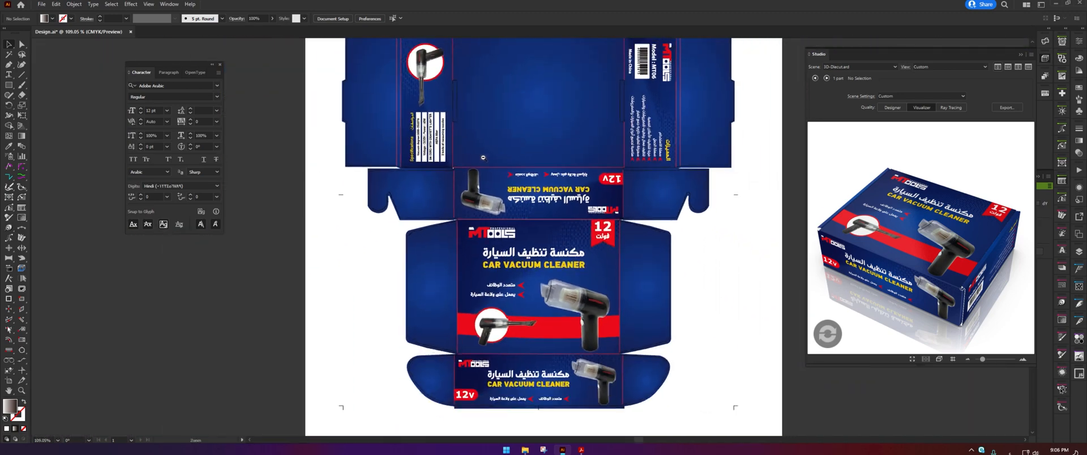
left_click_drag(483, 158, 437, 139)
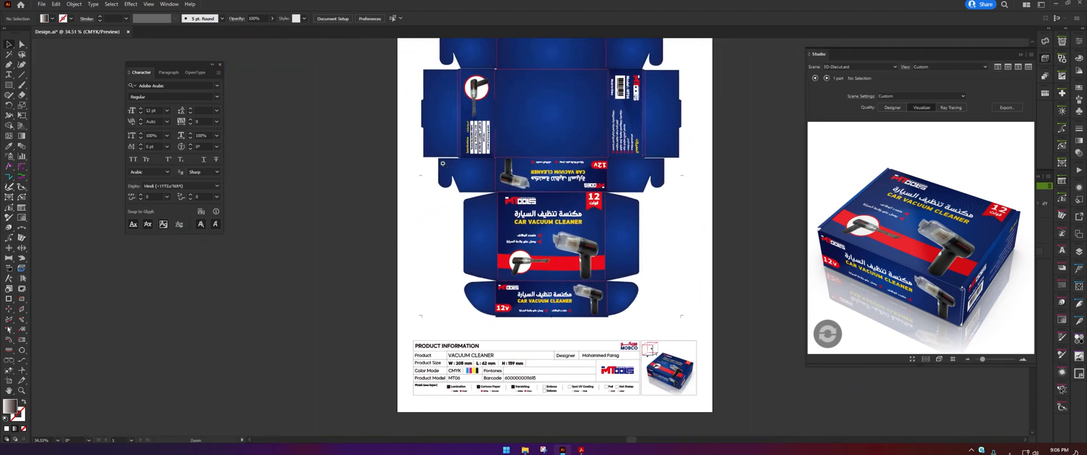
left_click_drag(552, 116, 506, 238)
scroll(578, 190, "up", 2, "alt")
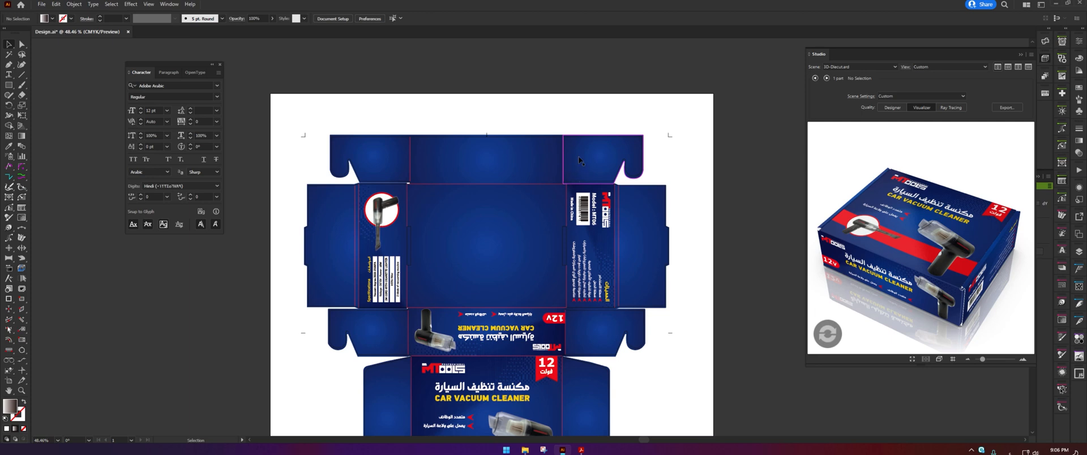
scroll(586, 147, "down", 3)
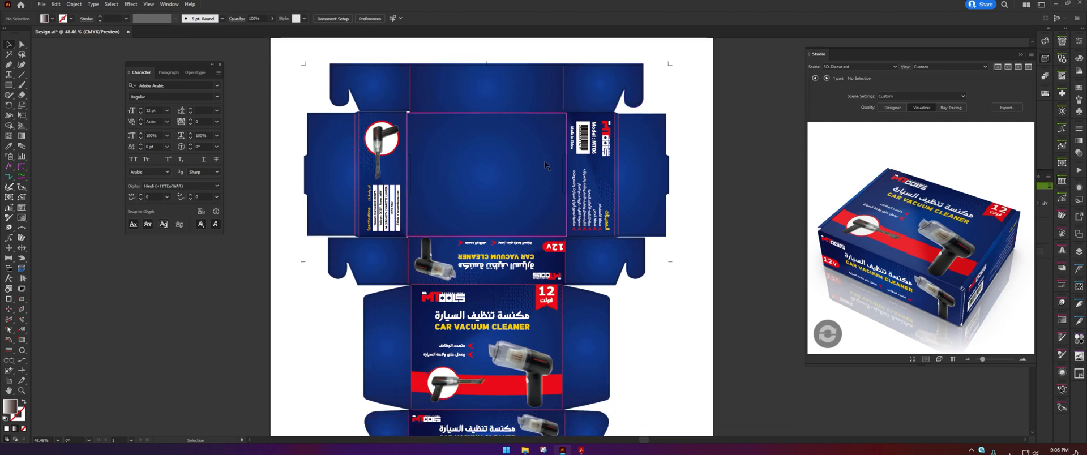
- Consult the Acrobat checklist, return to Illustrator and check the design for remaining live text objects
left_click(581, 450)
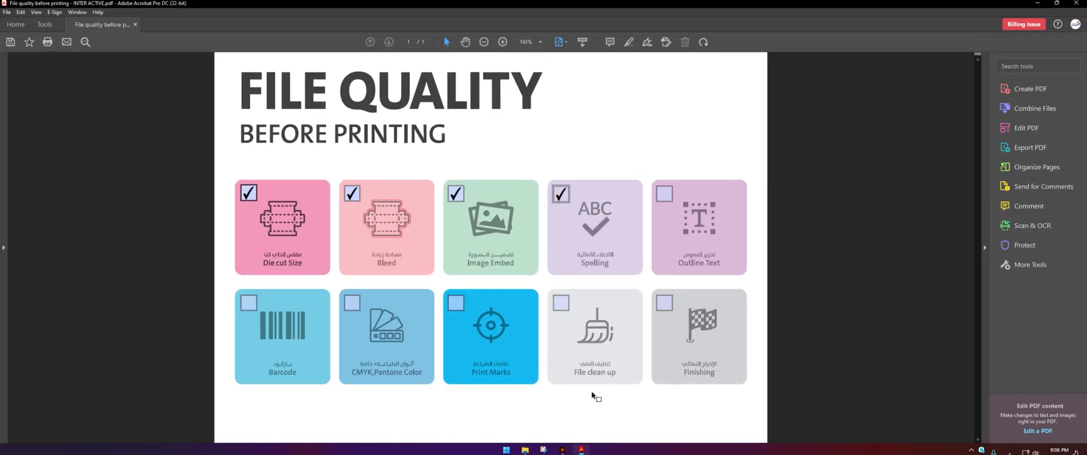
left_click(1039, 5)
left_click(111, 5)
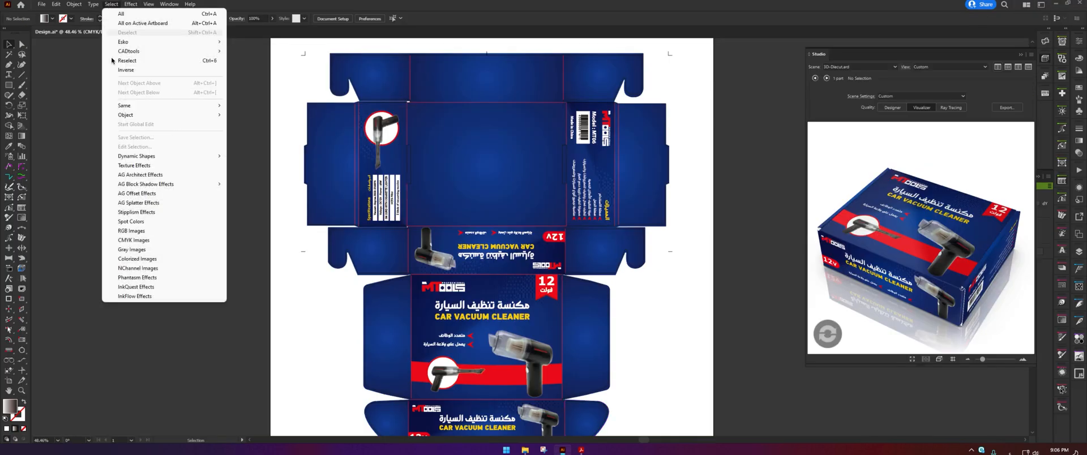
mouse_move(169, 115)
left_click(258, 178)
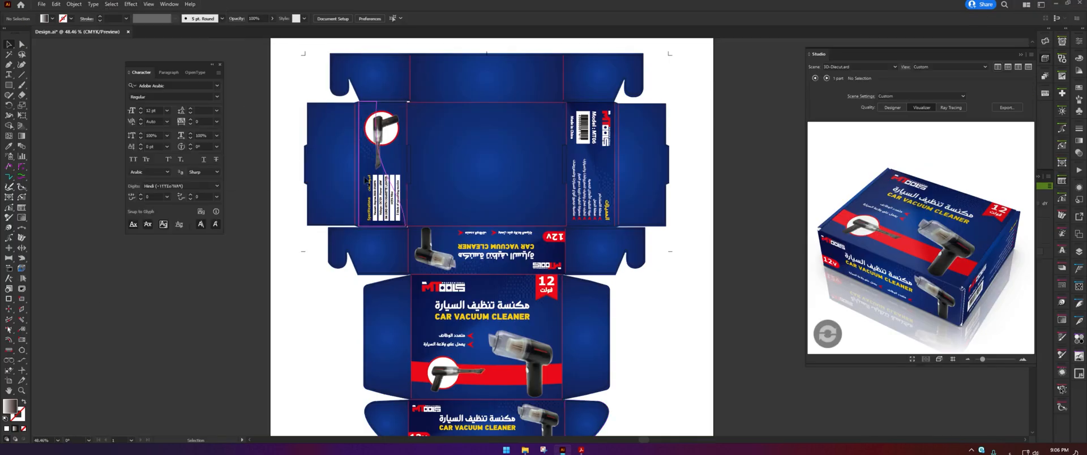
scroll(716, 262, "down", 2)
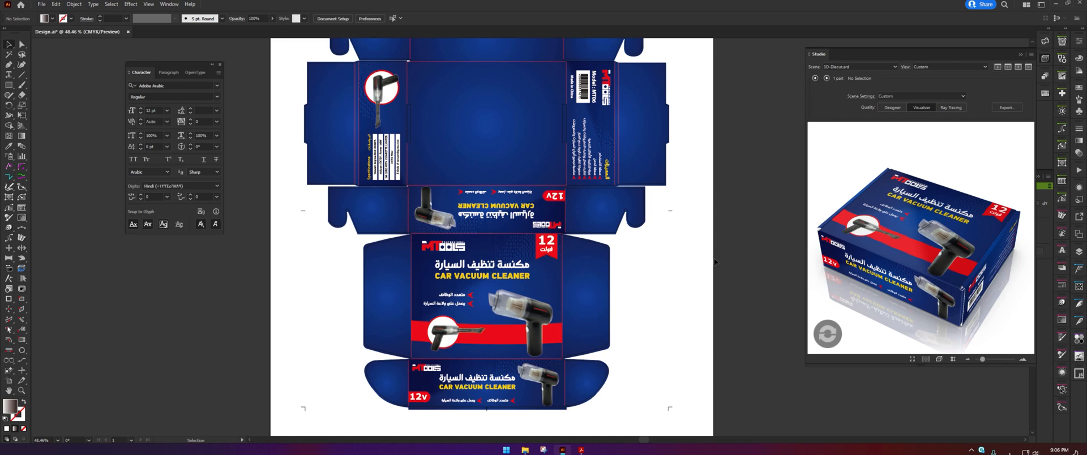
scroll(716, 258, "up", 3)
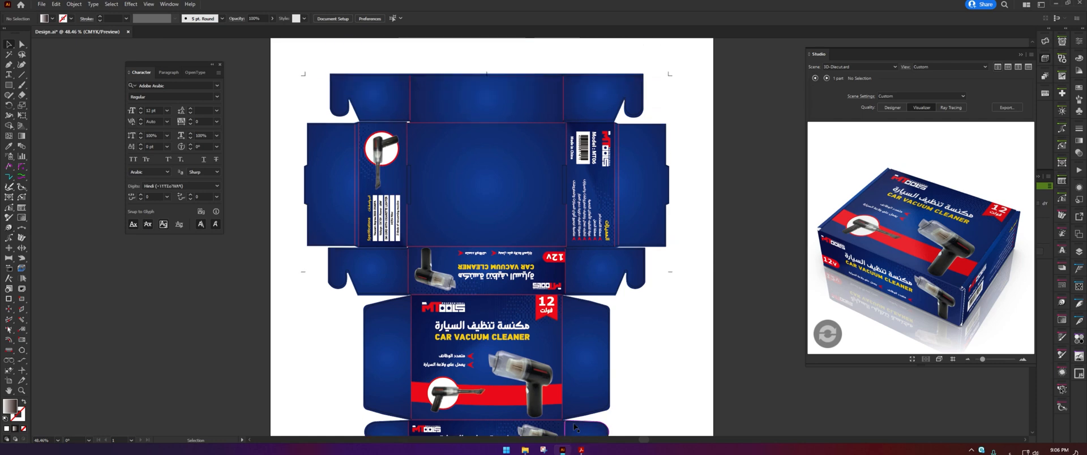
- Switch to the Acrobat file quality checklist and tick the Outline Text item
left_click(583, 450)
left_click(665, 195)
- Select the barcode on the box's side panel and examine its type, code and size settings in Dynamic Barcodes
scroll(578, 166, "up", 5)
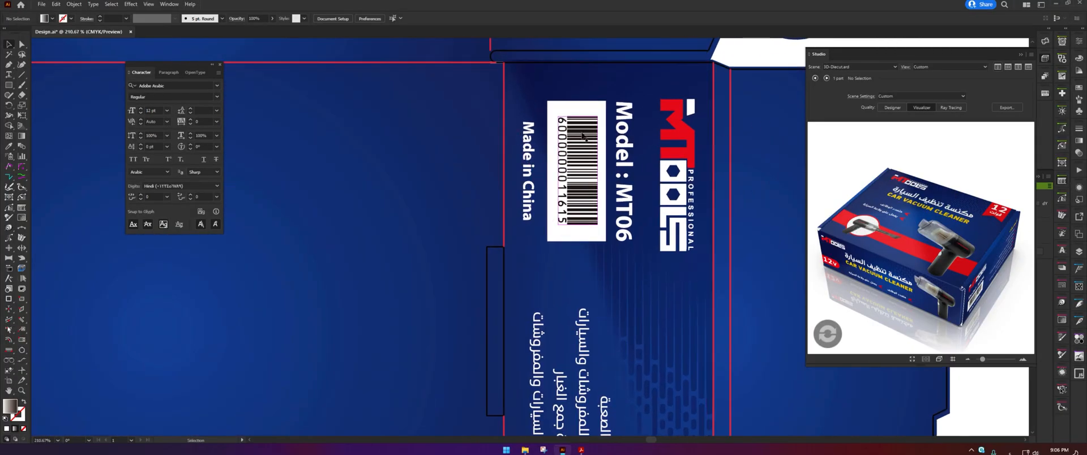
left_click(583, 136)
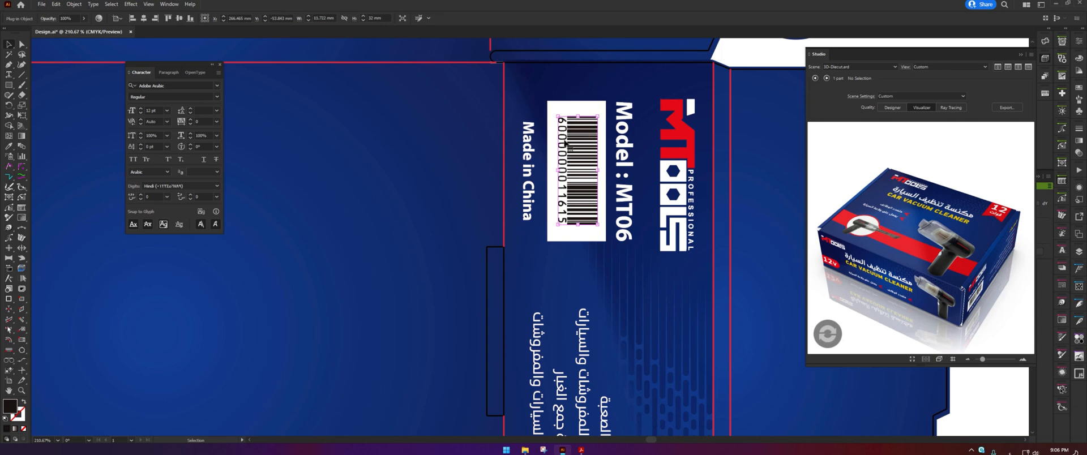
left_click(1047, 93)
left_click(949, 102)
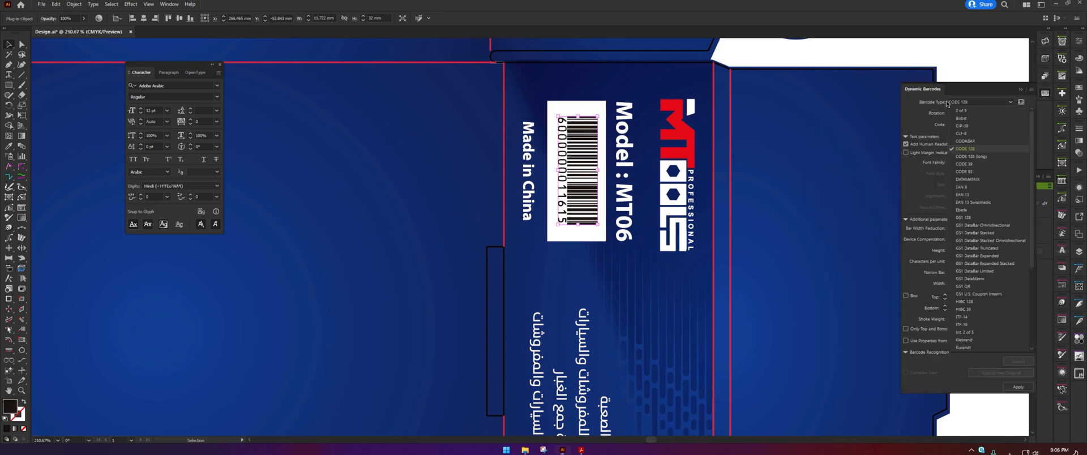
left_click(1003, 104)
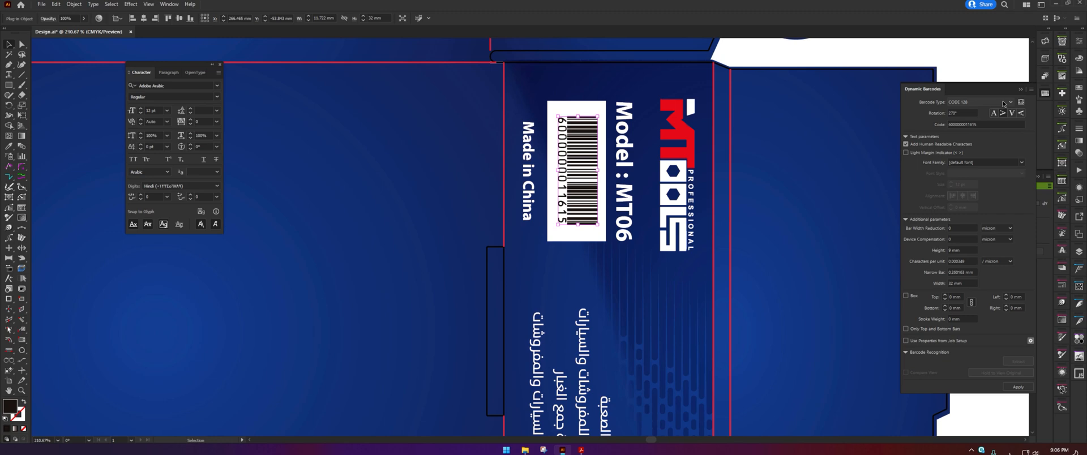
double_click(966, 125)
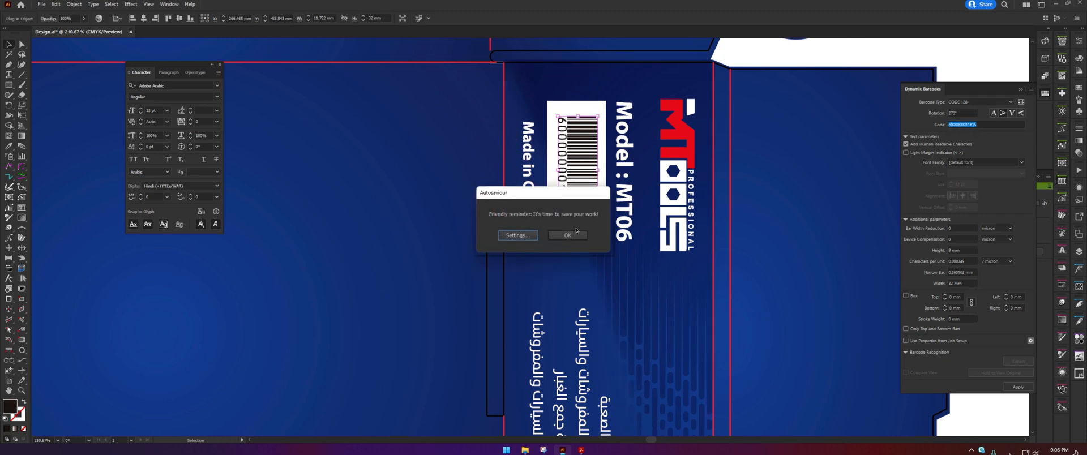
left_click(568, 235)
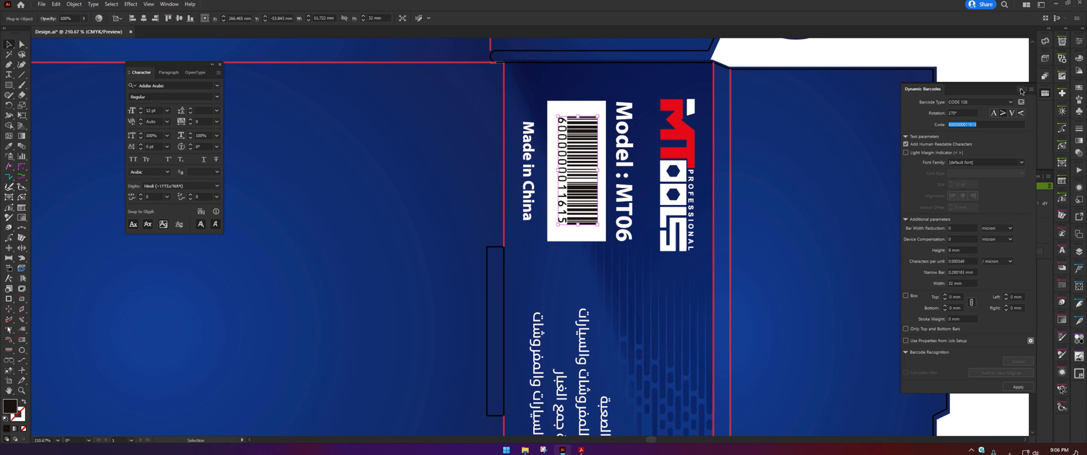
left_click(1021, 90)
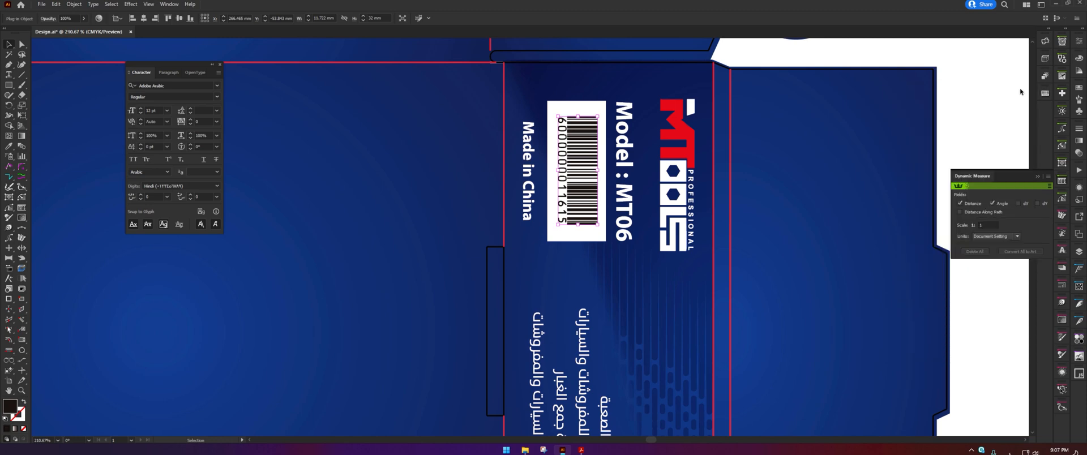
left_click(984, 95)
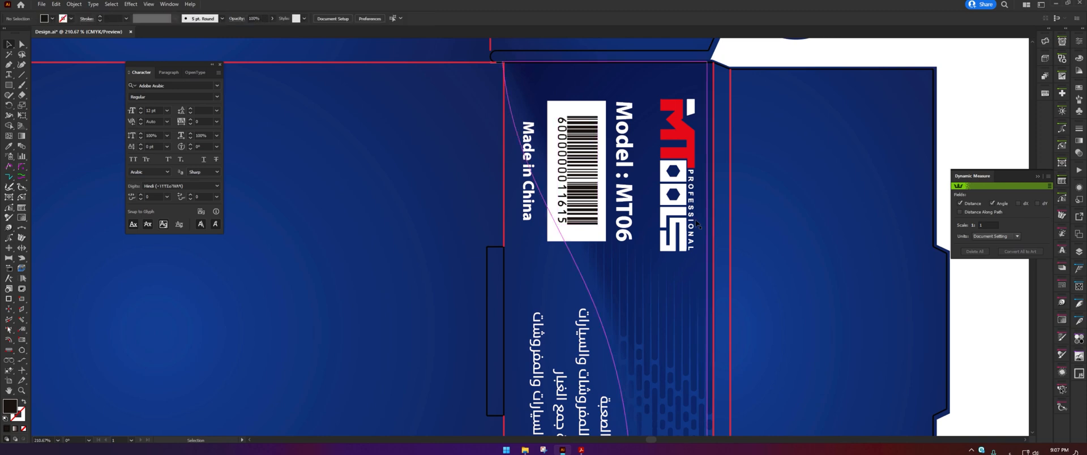
- Switch to the Acrobat file quality checklist, tick the Barcode item and return to Illustrator
key("ctrl+space")
left_click_drag(612, 139, 355, 194)
key("ctrl+0")
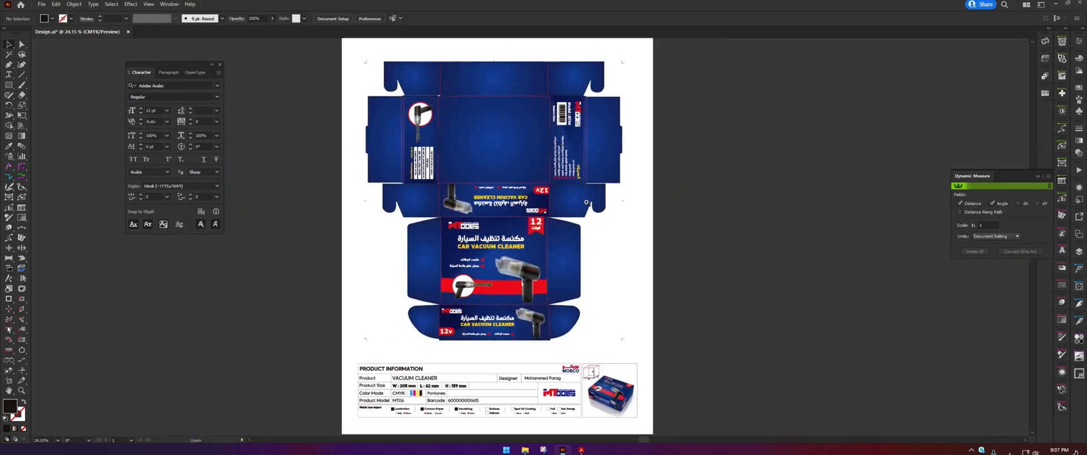
left_click(580, 450)
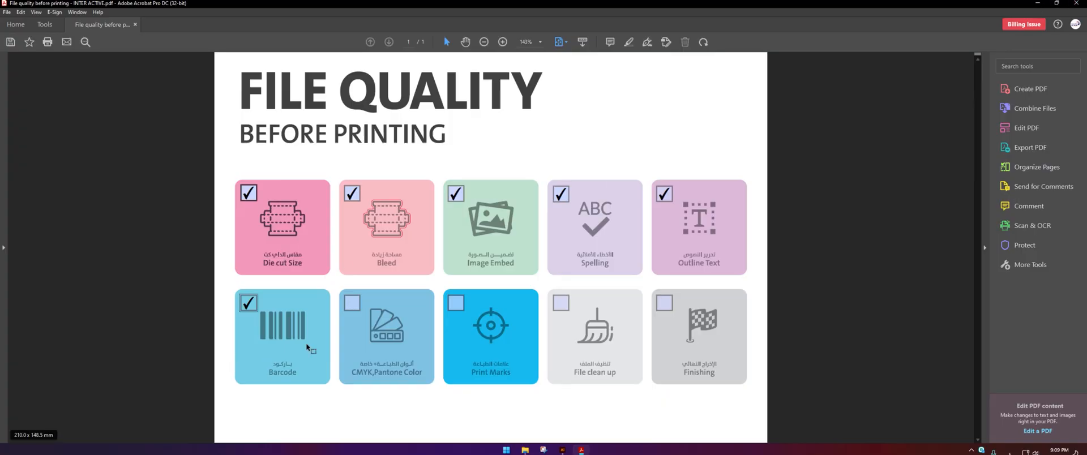
left_click(1040, 5)
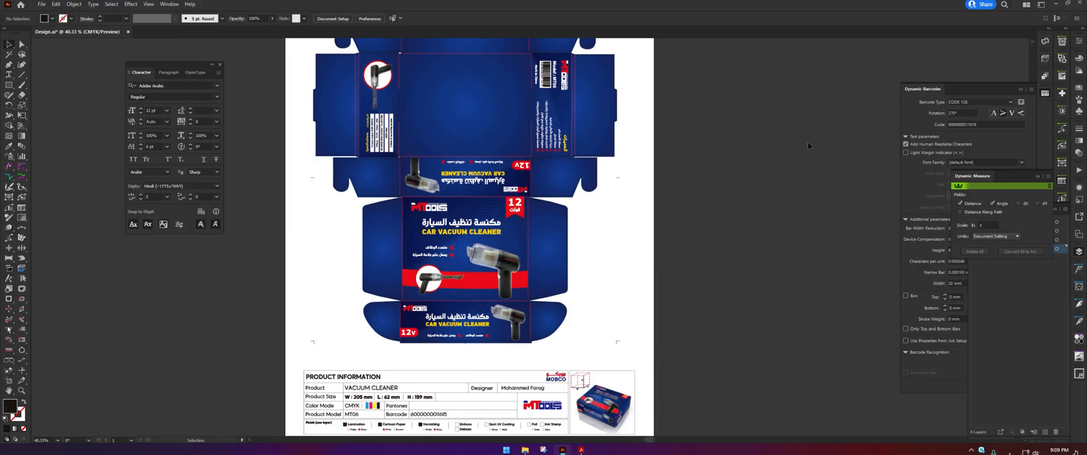
- Examine the design's ink separations in Separations Preview with Overprint Preview turned on
left_click(1039, 177)
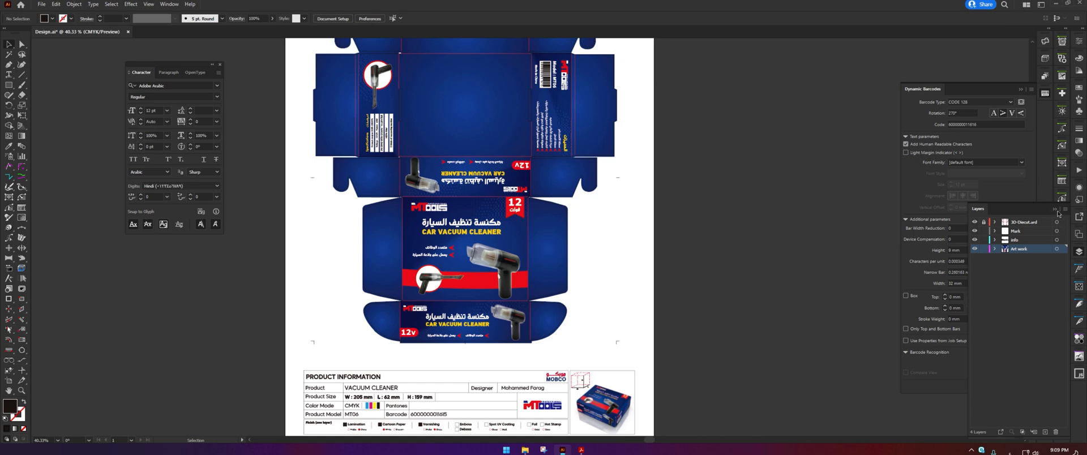
left_click(169, 4)
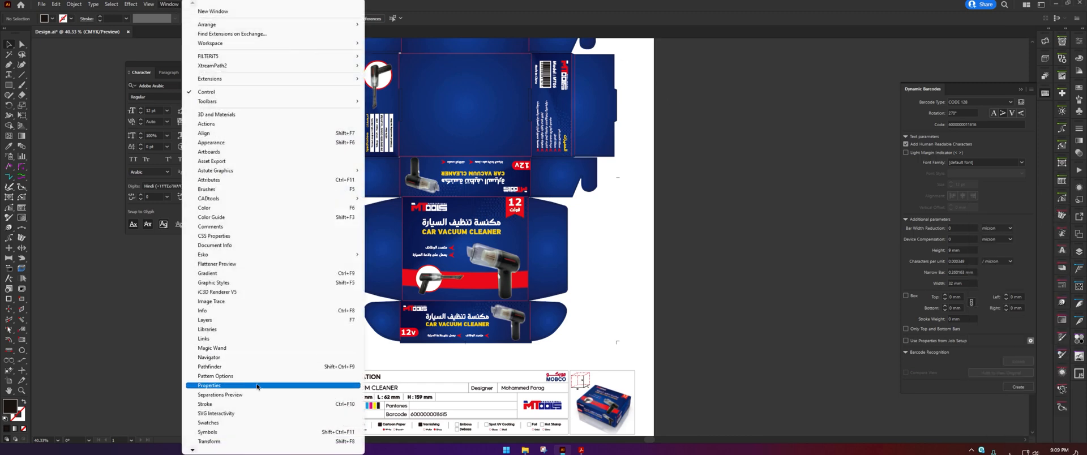
left_click(218, 394)
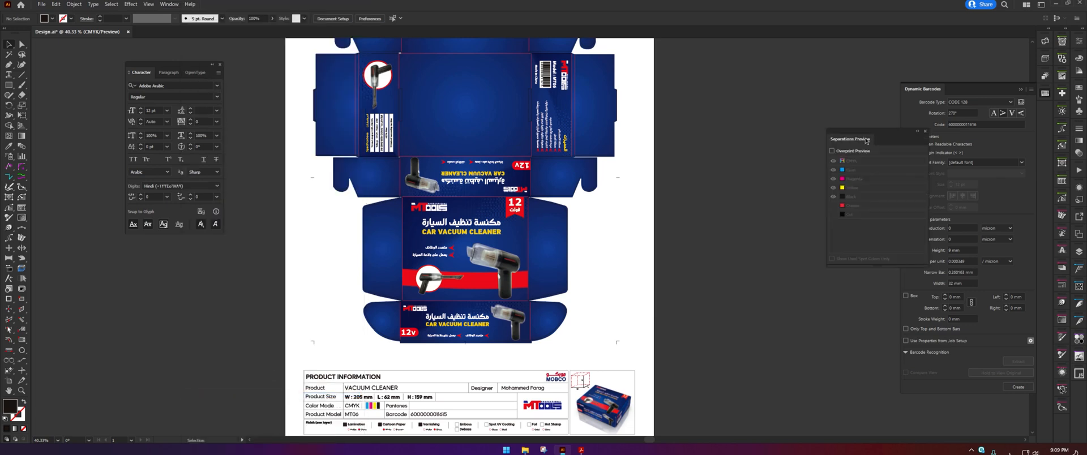
left_click(831, 151)
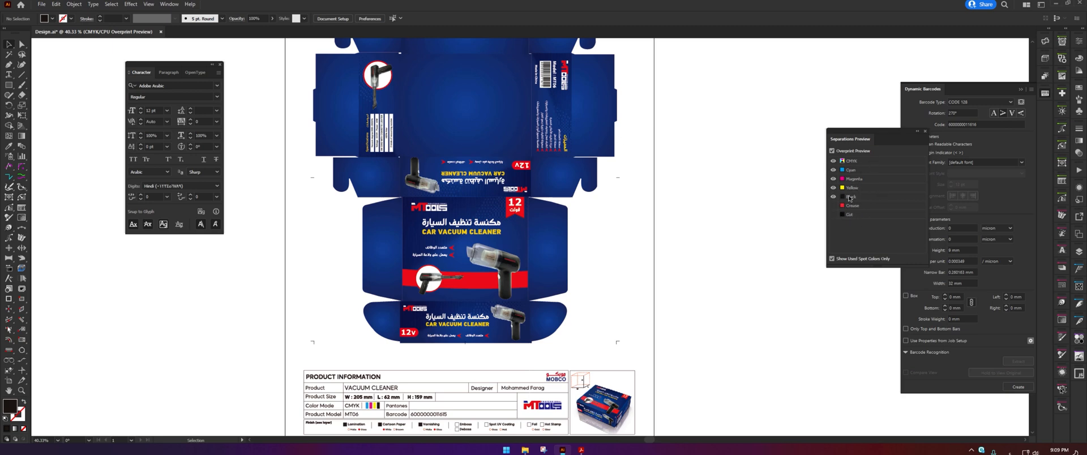
left_click(925, 133)
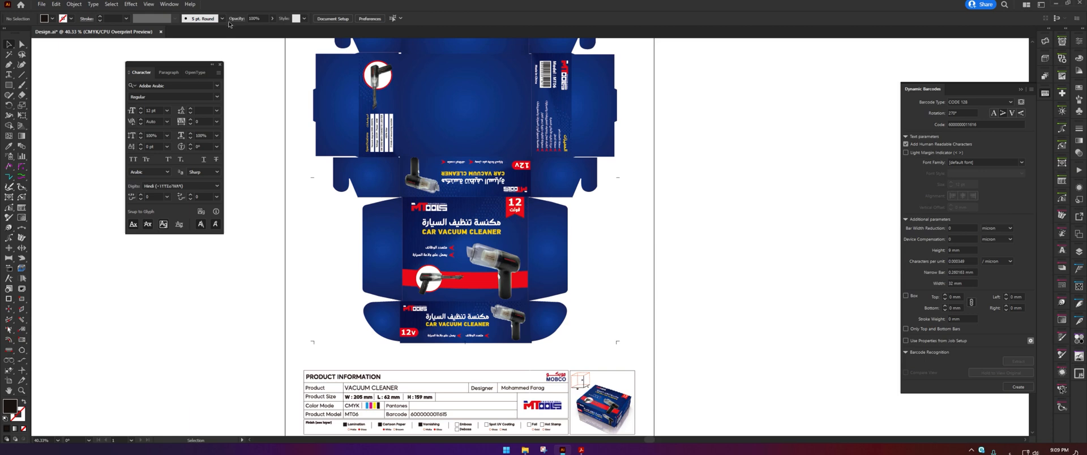
- Check the design's overprinting areas with the InkQuest overprint output preview and turn off Overprint Preview
left_click(169, 5)
mouse_move(149, 4)
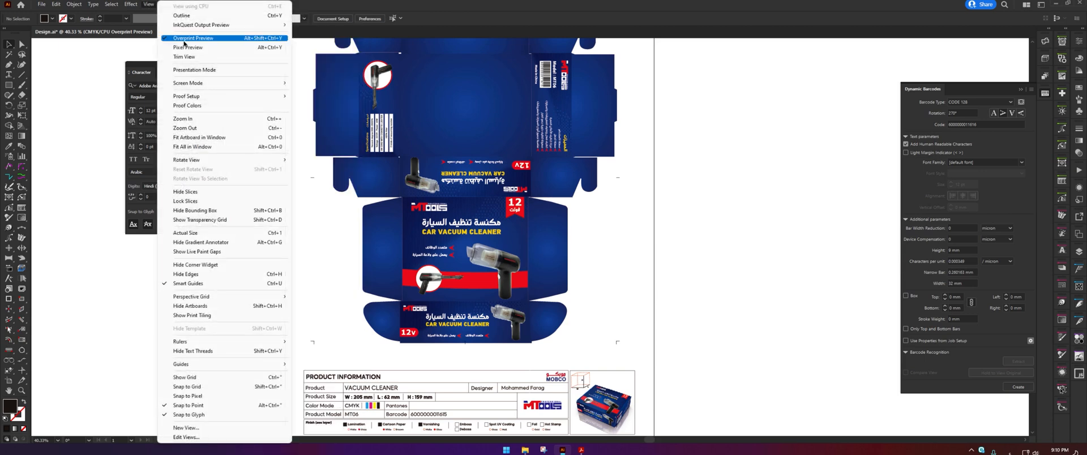
mouse_move(217, 29)
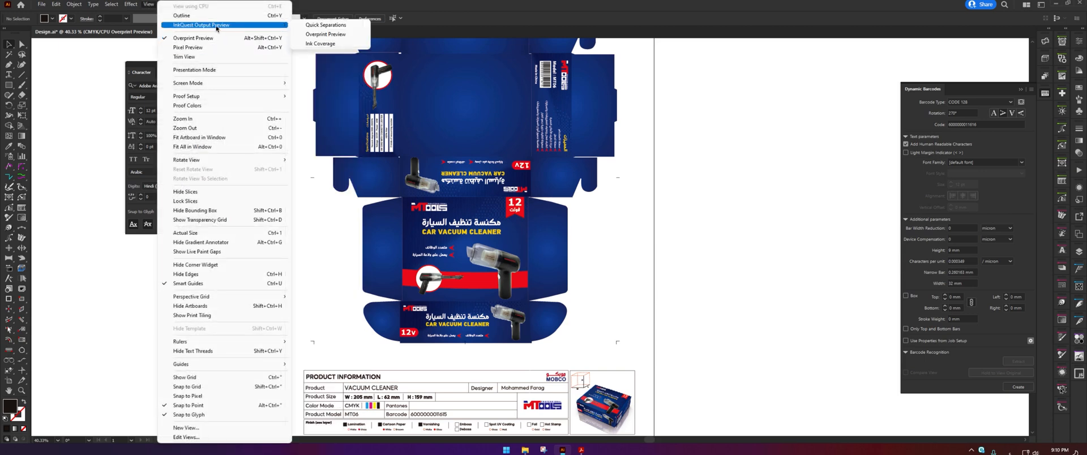
left_click(317, 35)
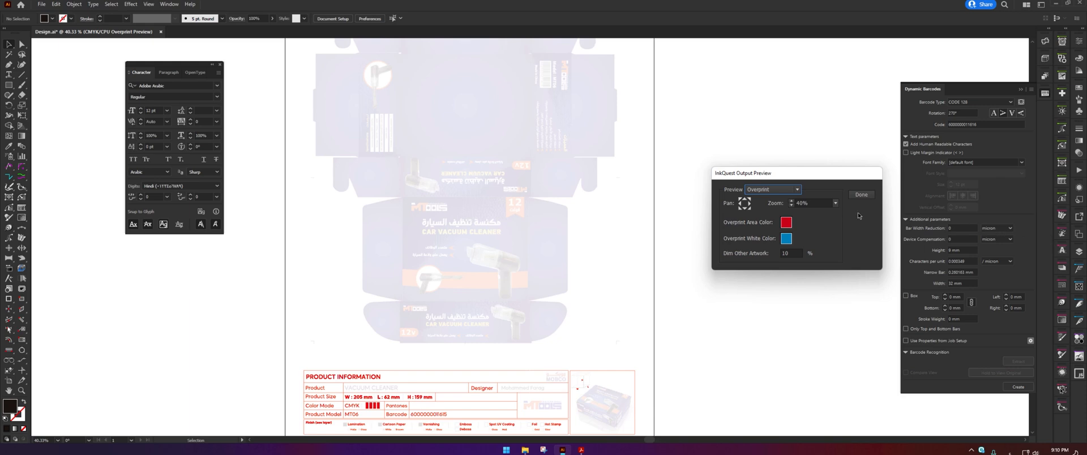
left_click(861, 195)
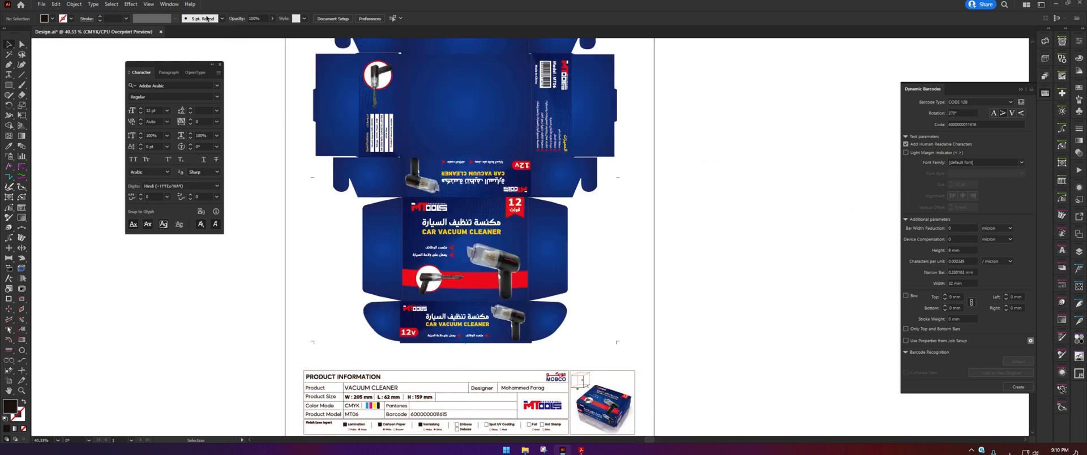
left_click(148, 4)
left_click(182, 26)
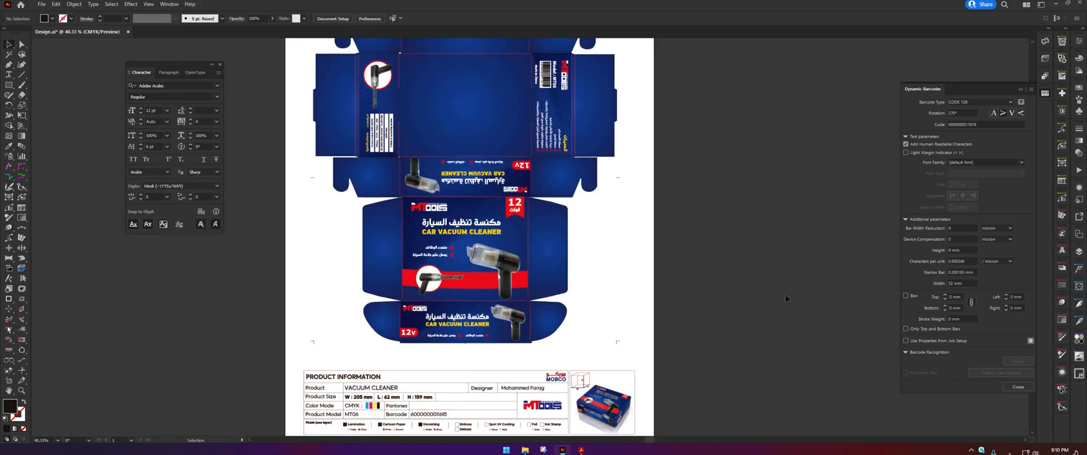
- Tick the CMYK,Pantone Color item in the Acrobat checklist and return to Illustrator
left_click(581, 450)
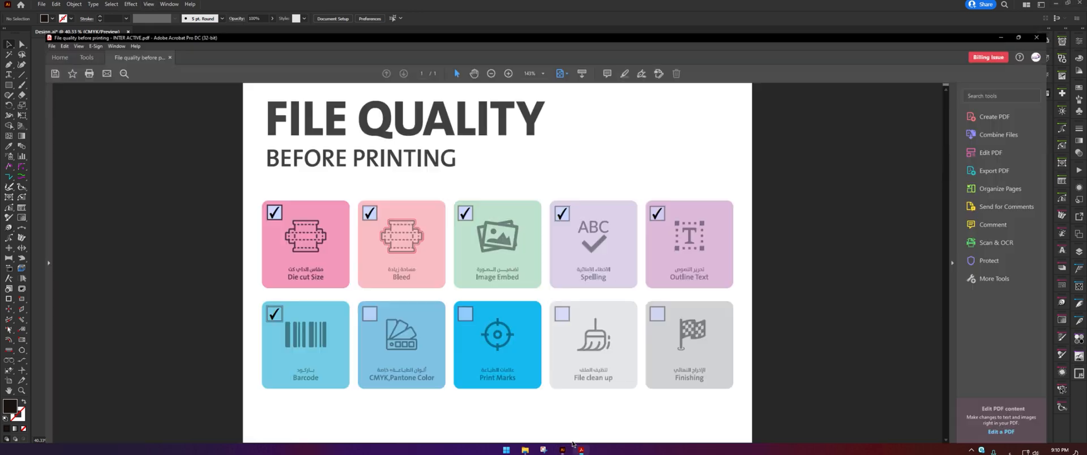
left_click(356, 308)
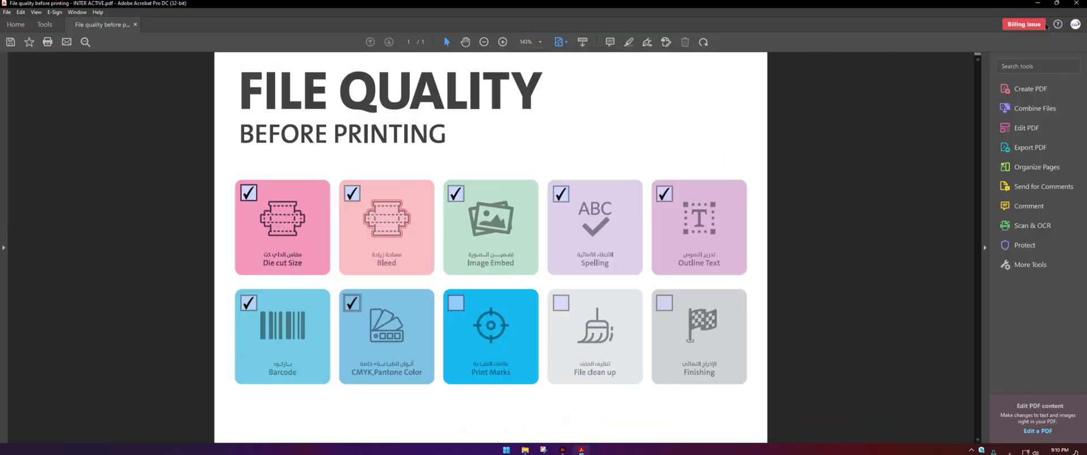
left_click(1038, 3)
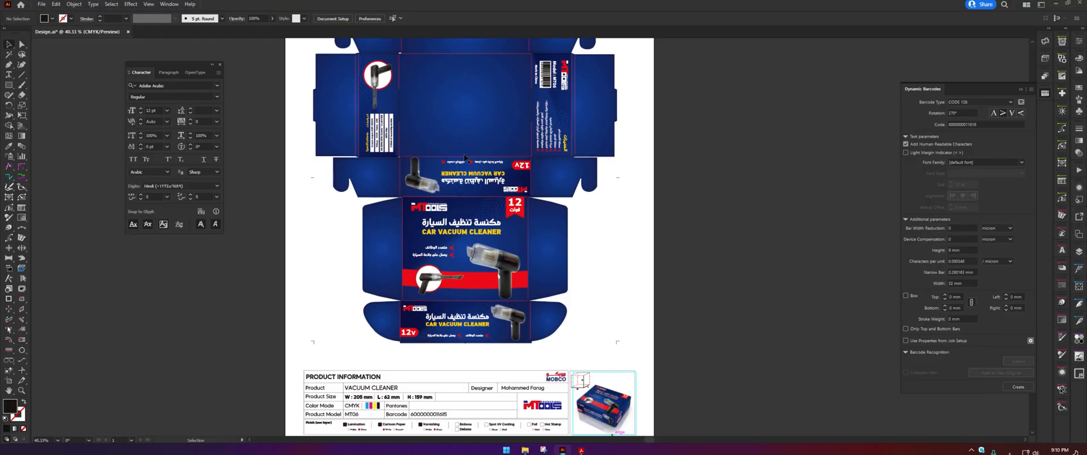
- Show the rulers and place a horizontal guide at the upper crop marks and a vertical guide at the right-hand ones
left_click_drag(540, 212, 543, 231)
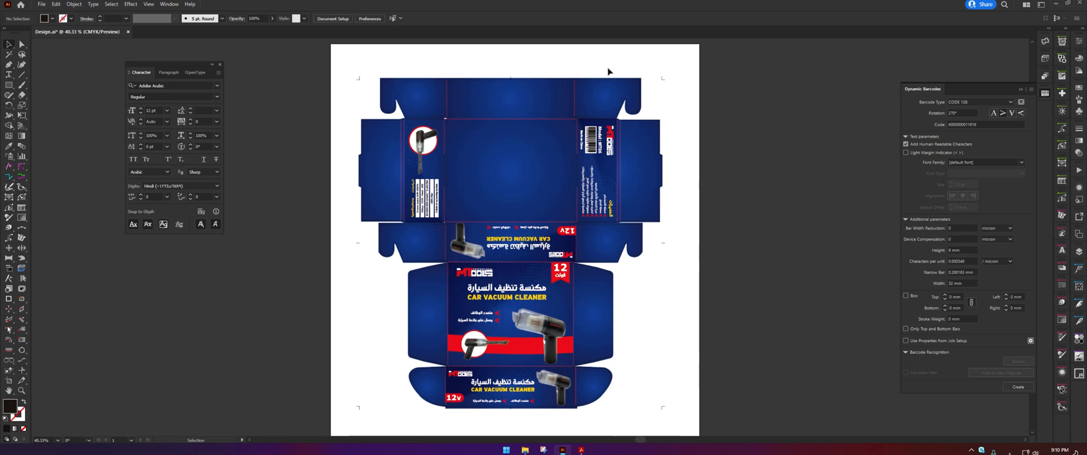
key("z")
left_click(665, 79)
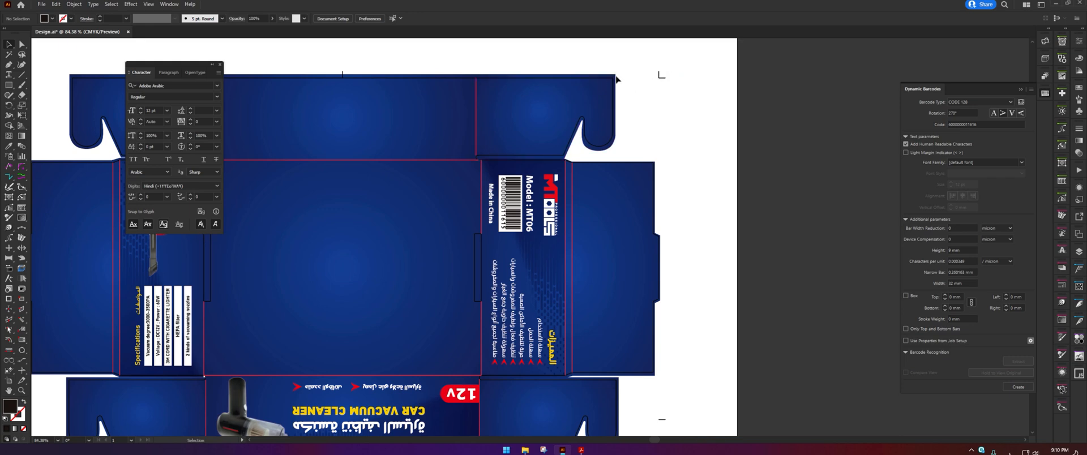
left_click_drag(619, 72, 637, 132)
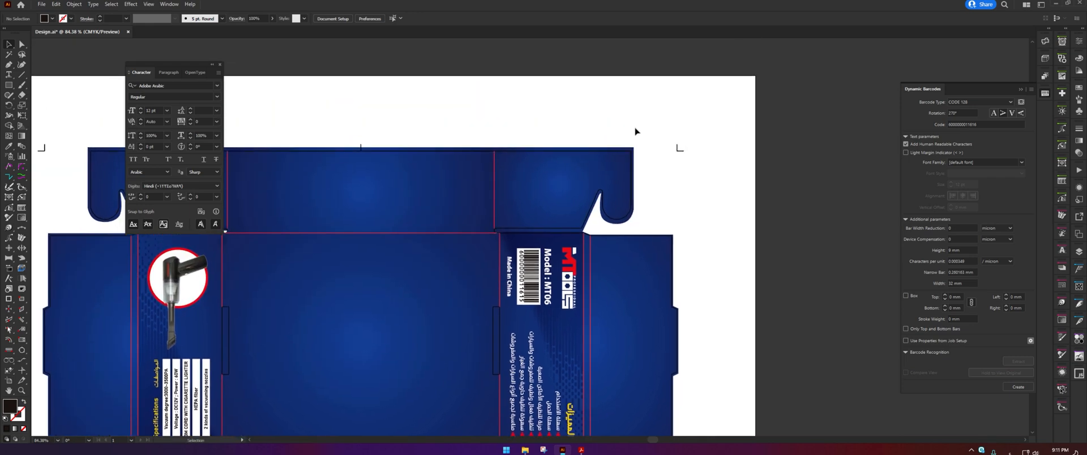
key("ctrl+r")
left_click_drag(608, 44, 605, 150)
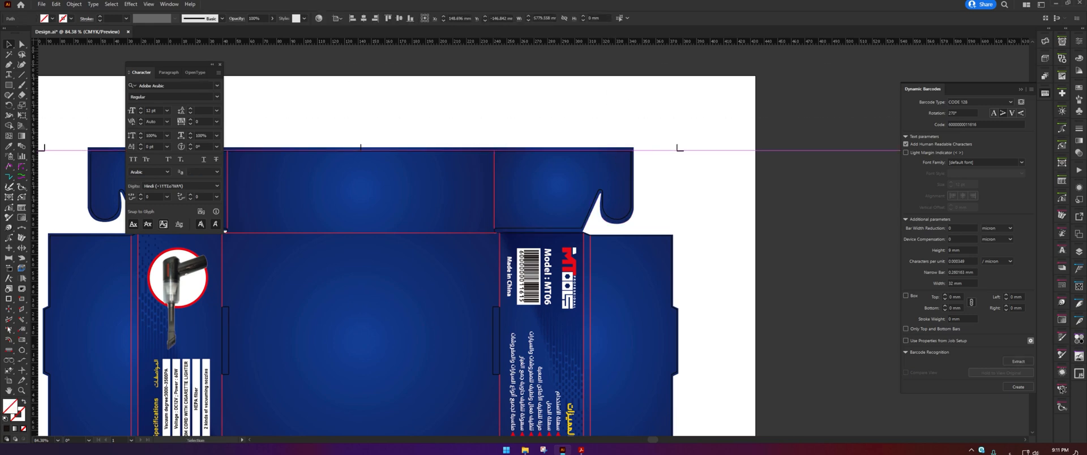
left_click_drag(36, 104, 677, 288)
- Examine how the box's outer edge and the print marks line up with the vertical guide
scroll(691, 296, "down", 3)
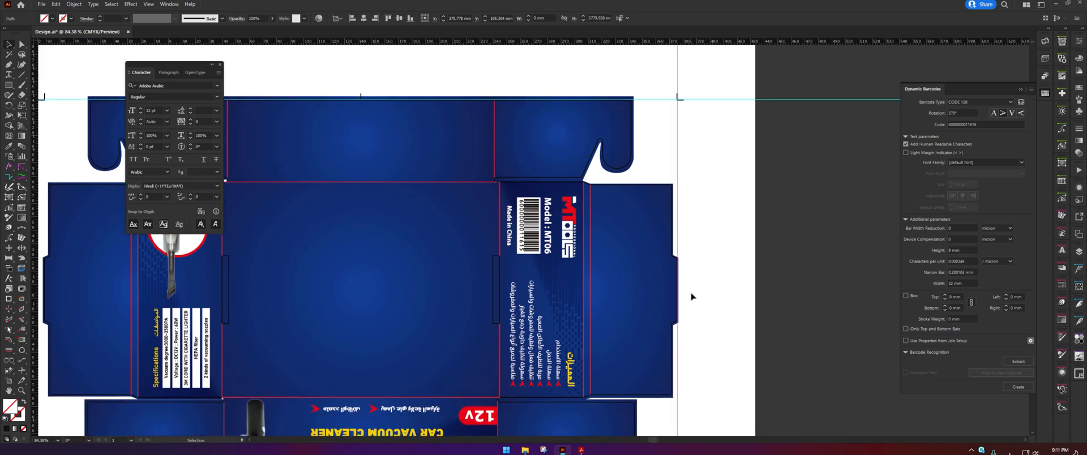
scroll(691, 304, "down", 1)
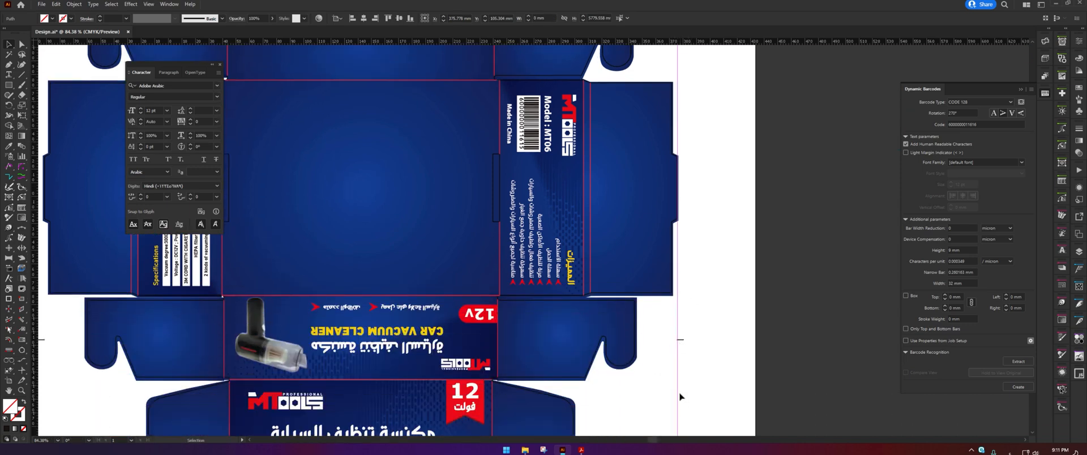
scroll(691, 266, "up", 5, "alt")
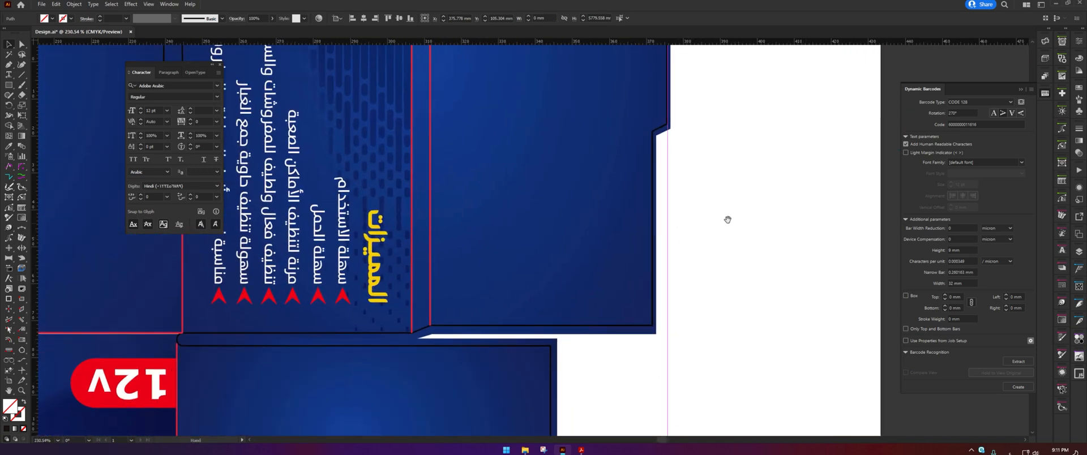
left_click_drag(727, 219, 725, 22)
left_click_drag(718, 245, 740, 407)
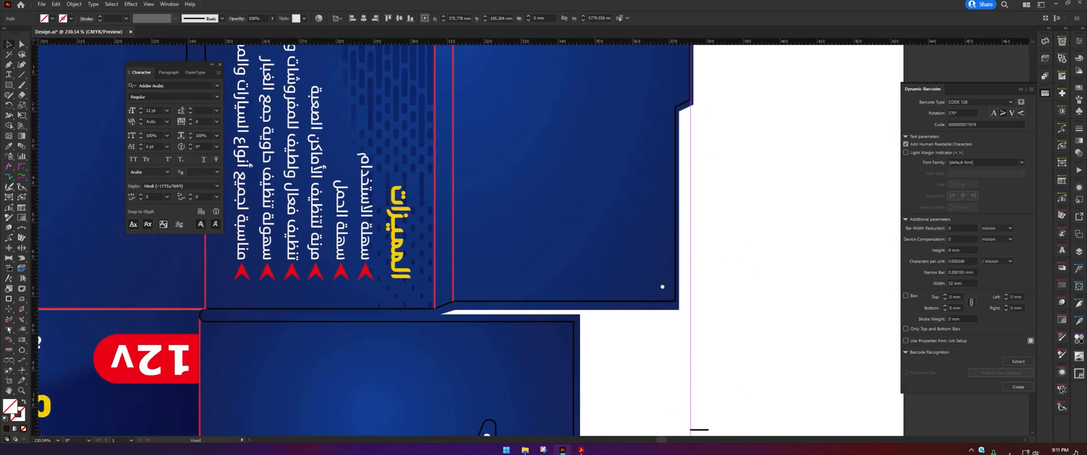
left_click_drag(662, 287, 666, 450)
scroll(708, 211, "down", 8, "alt")
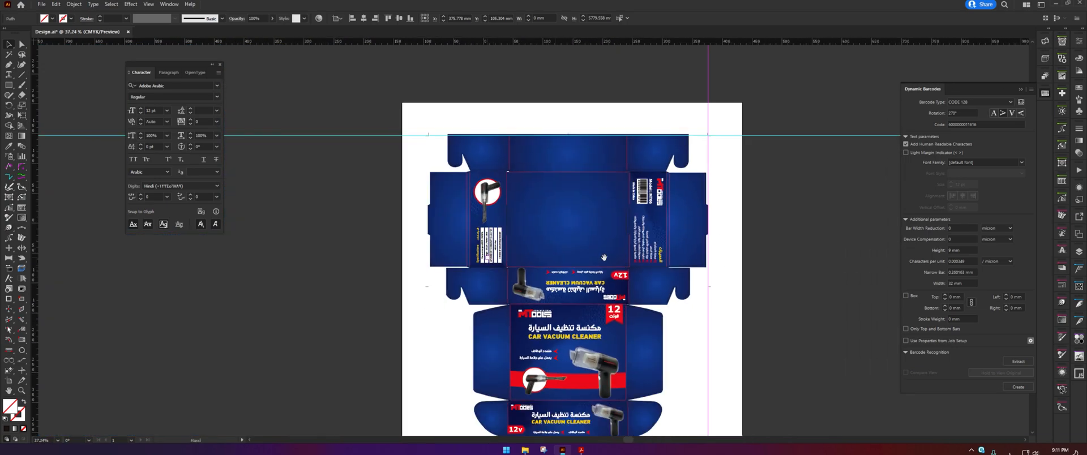
- Delete the horizontal guide at the upper crop marks
left_click_drag(734, 182, 641, 271)
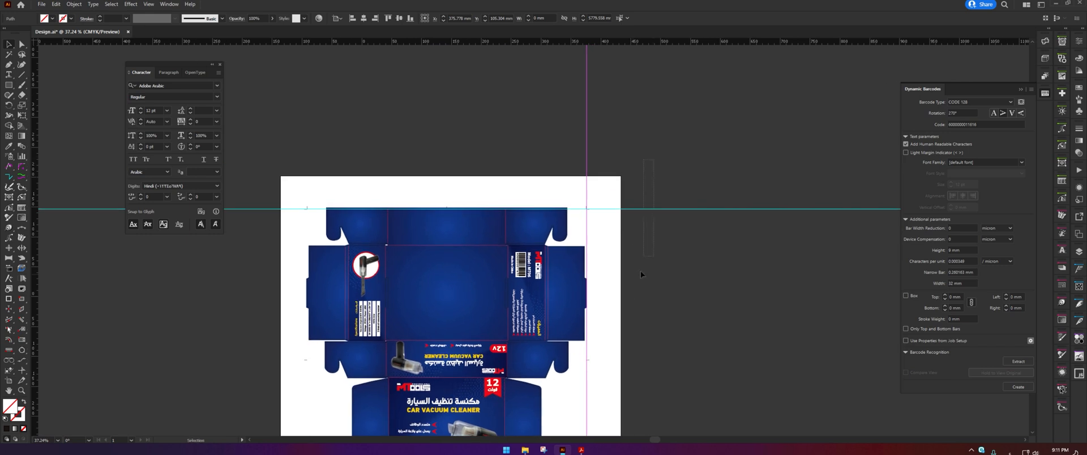
left_click(651, 209)
left_click(653, 225)
key("Delete")
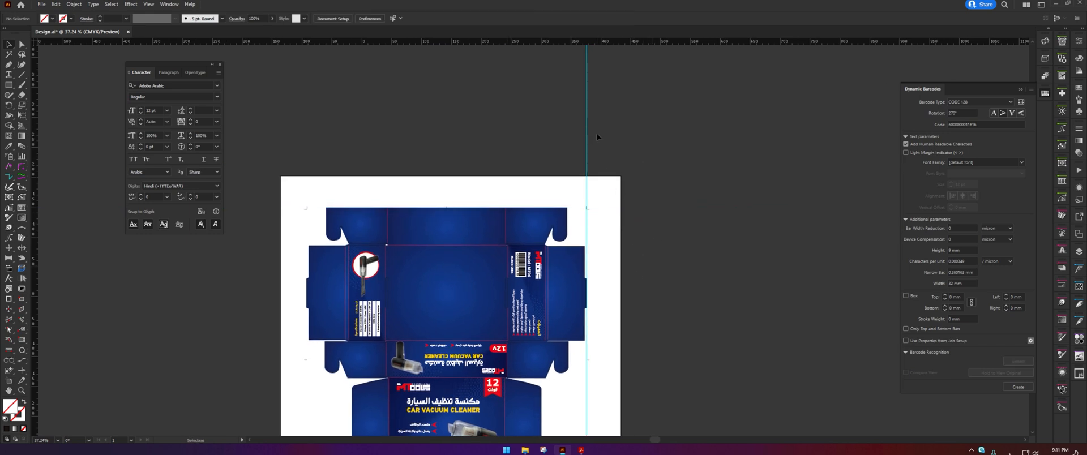
- Delete the vertical guide at the right-hand crop marks and tick Print Marks in the Acrobat checklist
left_click(586, 139)
key("Delete")
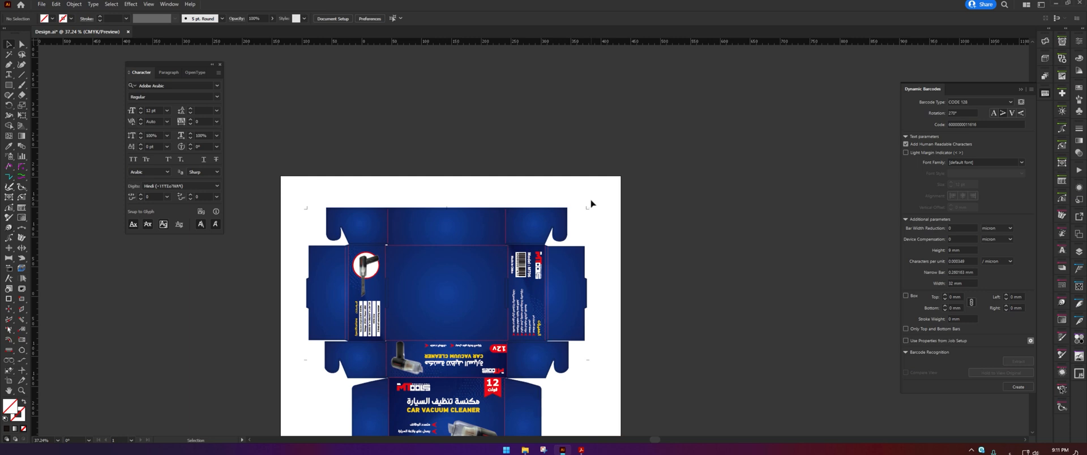
left_click_drag(459, 198, 498, 85)
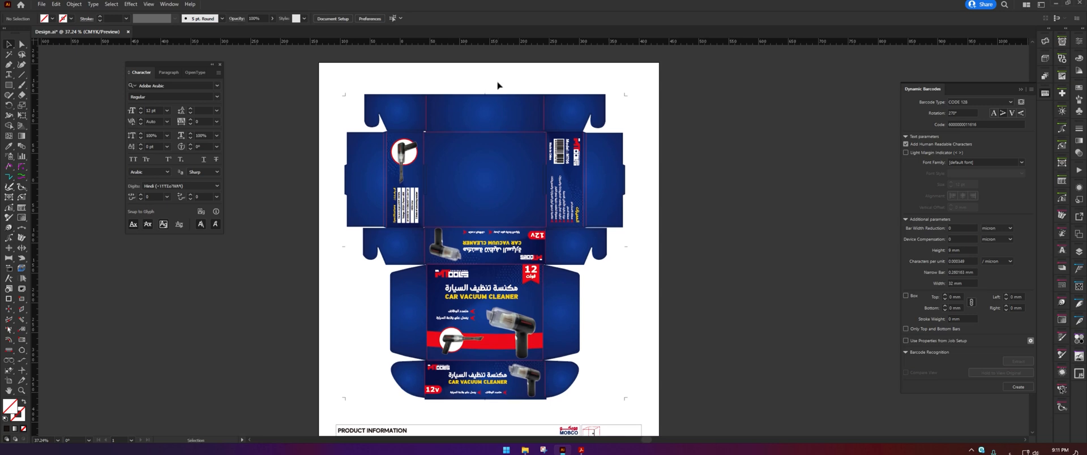
left_click(581, 450)
- Inspect the appearance attributes of the whole box artwork, enlarging the Appearance view to read its stroke, fill and opacity entries
left_click(1079, 188)
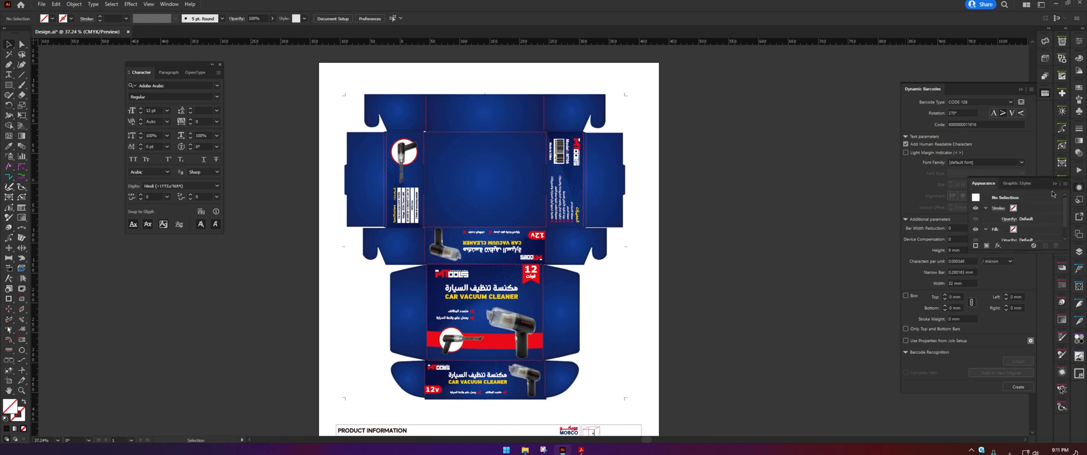
left_click_drag(1024, 250, 1013, 346)
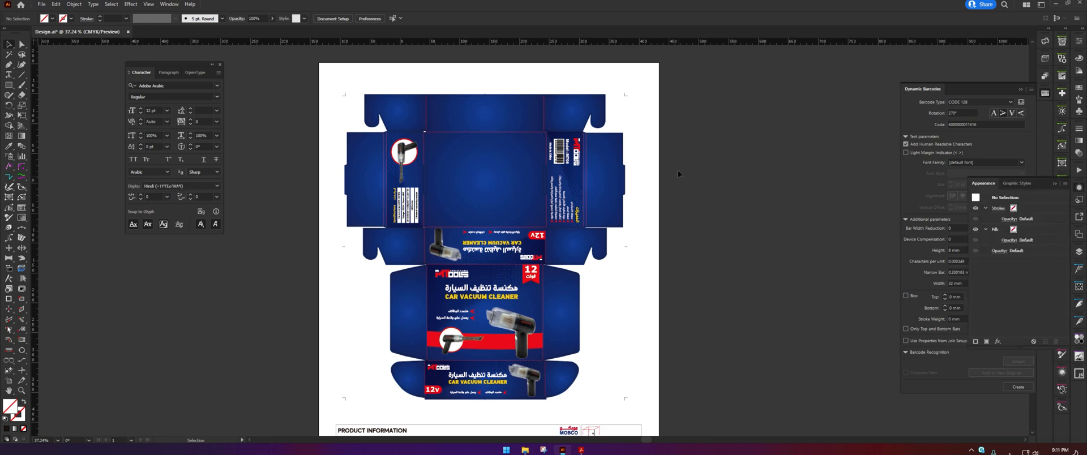
scroll(674, 81, "down", 2)
left_click_drag(670, 64, 333, 396)
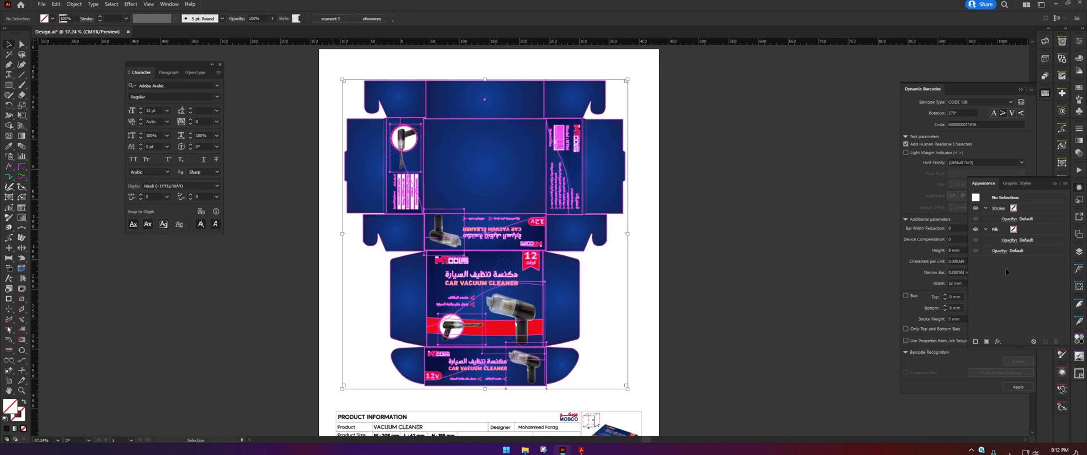
left_click(1055, 183)
left_click(800, 213)
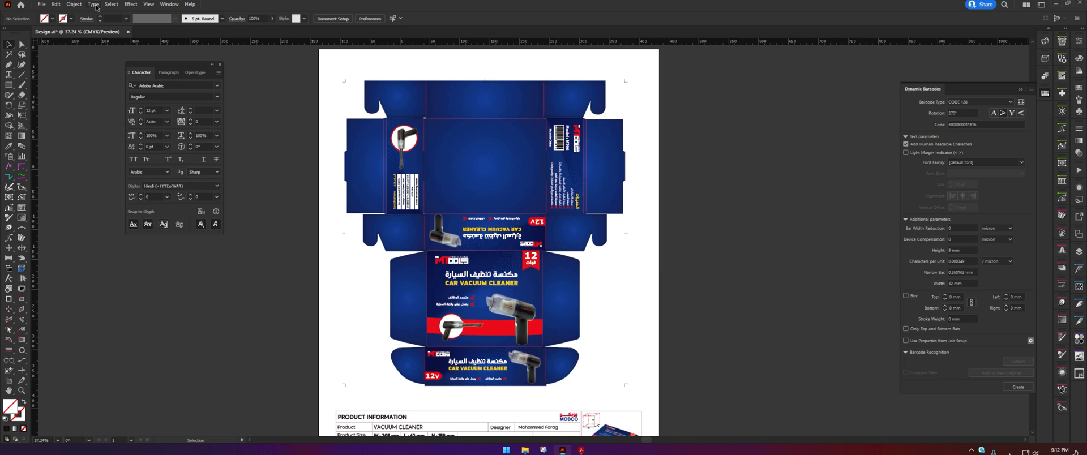
- Apply Expand Appearance to the complete box artwork, including its crop marks, and clear the selection
left_click(76, 5)
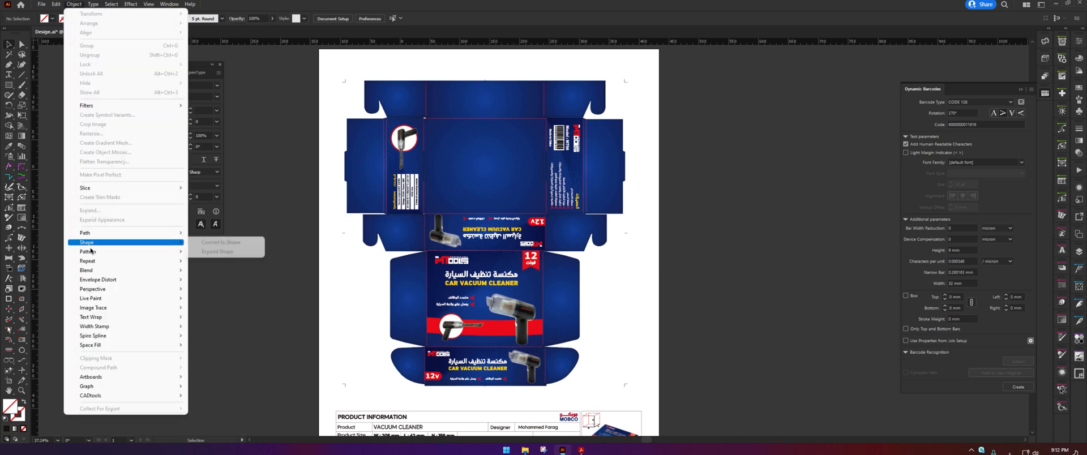
left_click(372, 75)
left_click_drag(325, 59, 652, 396)
left_click(74, 4)
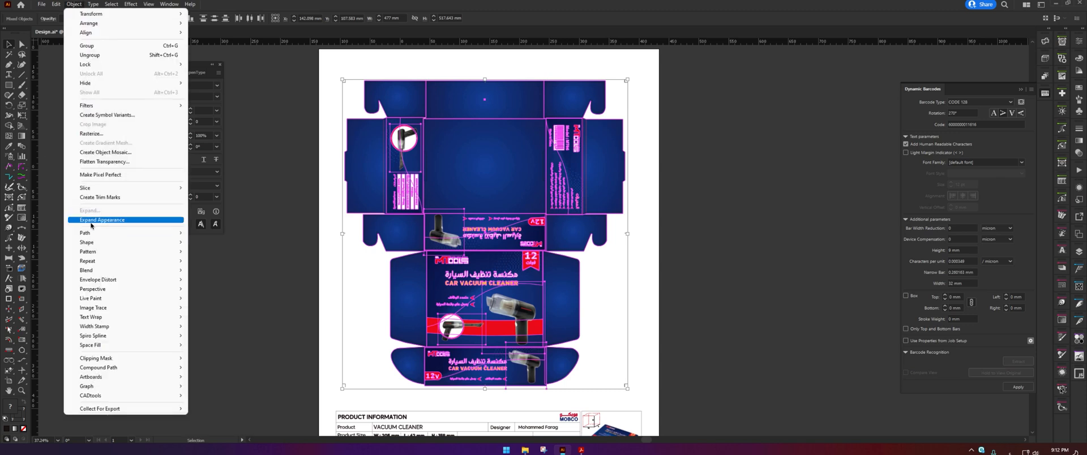
left_click(108, 220)
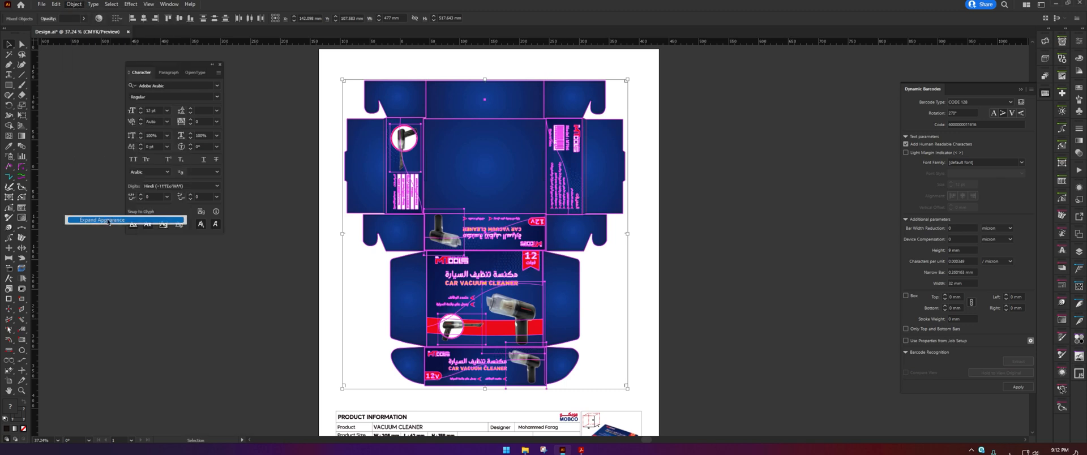
left_click(688, 169)
- Check the document for all issues with VectorFirstAid and fix everything found, repeating the fix for remaining points
key("a")
left_click_drag(573, 158, 834, 128)
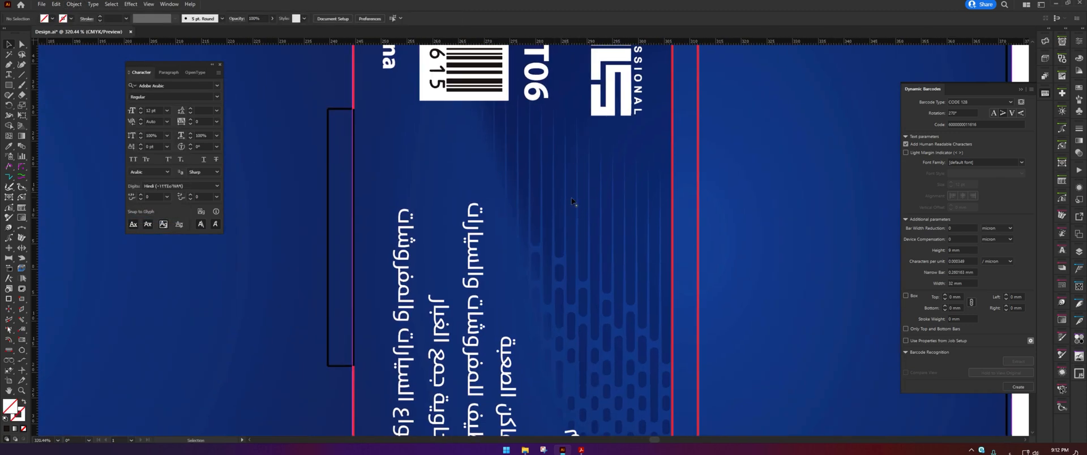
left_click_drag(619, 186, 385, 195)
left_click_drag(506, 203, 420, 205)
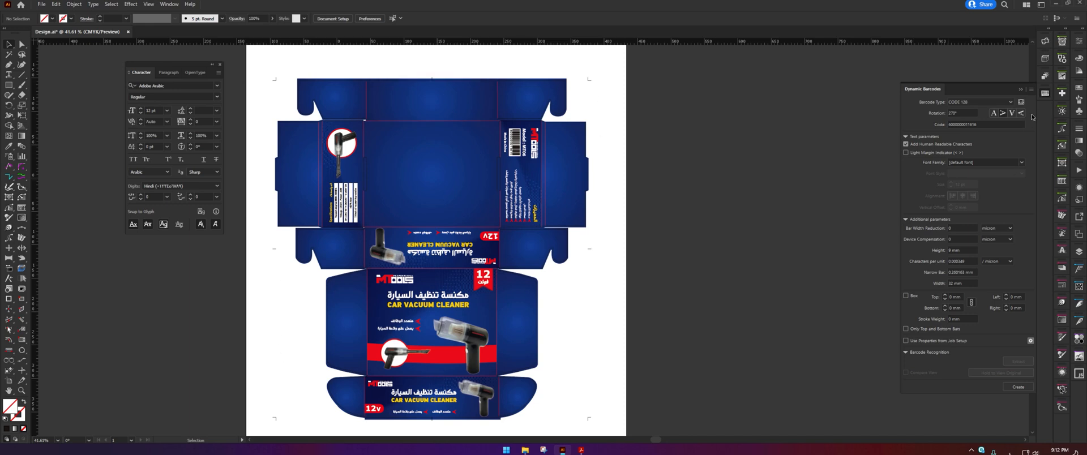
left_click(1061, 94)
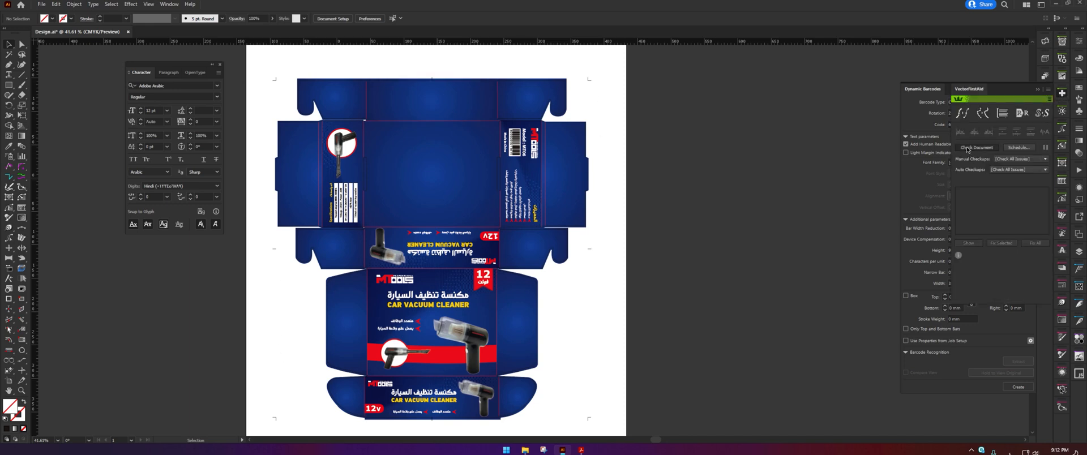
left_click(995, 148)
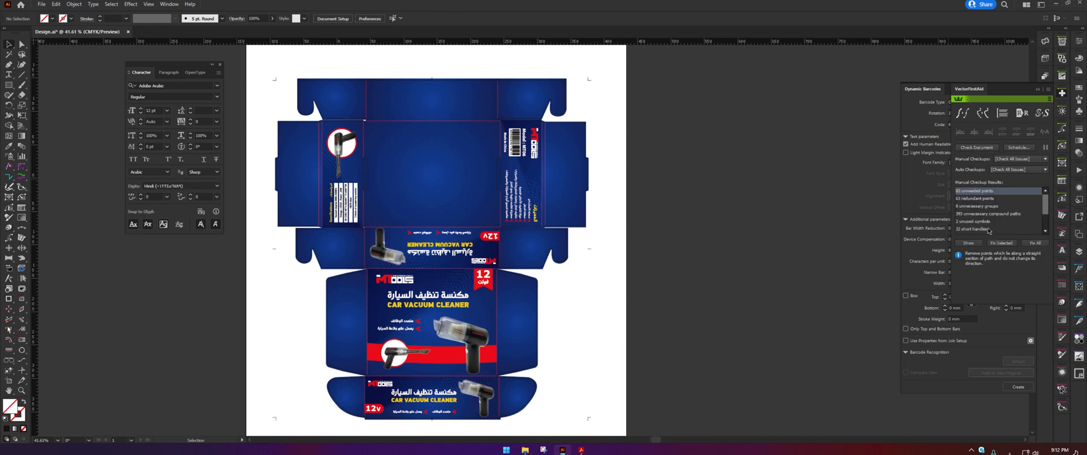
left_click(1025, 243)
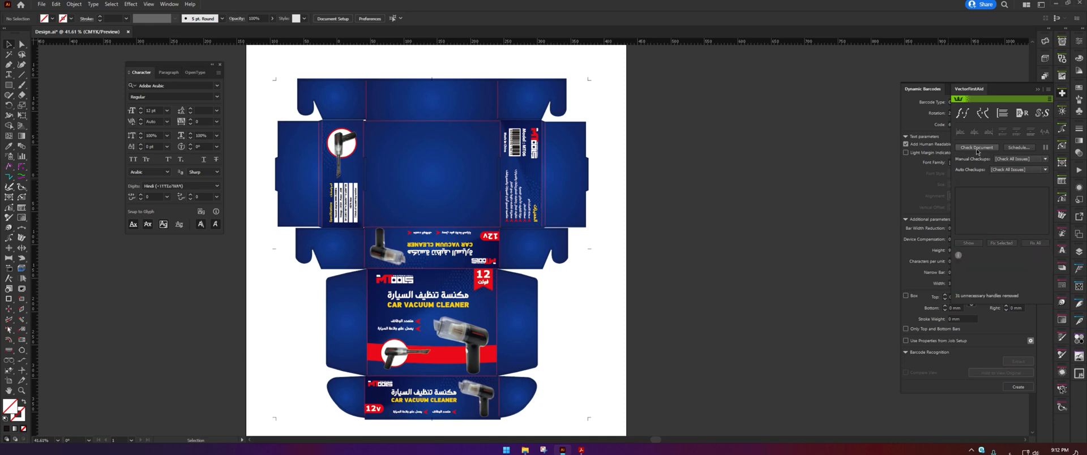
left_click(1042, 245)
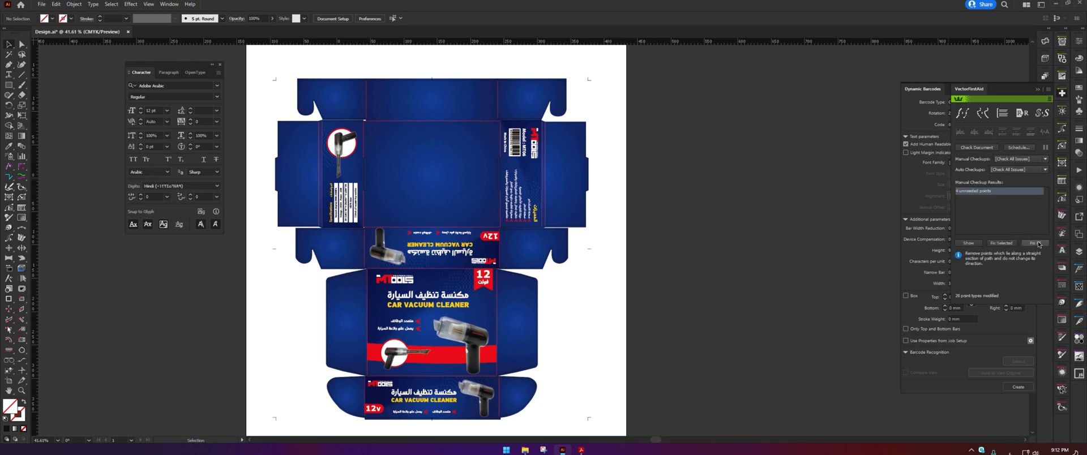
left_click(1038, 244)
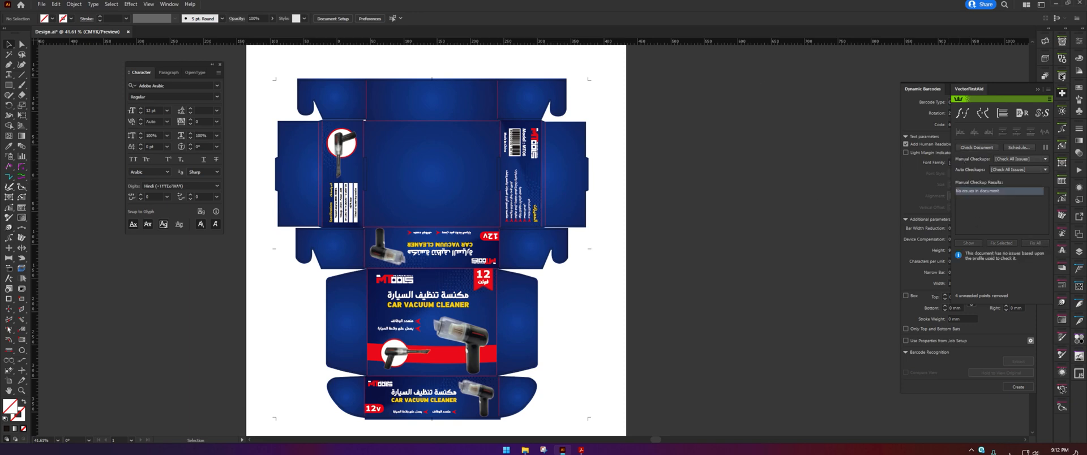
left_click(1038, 93)
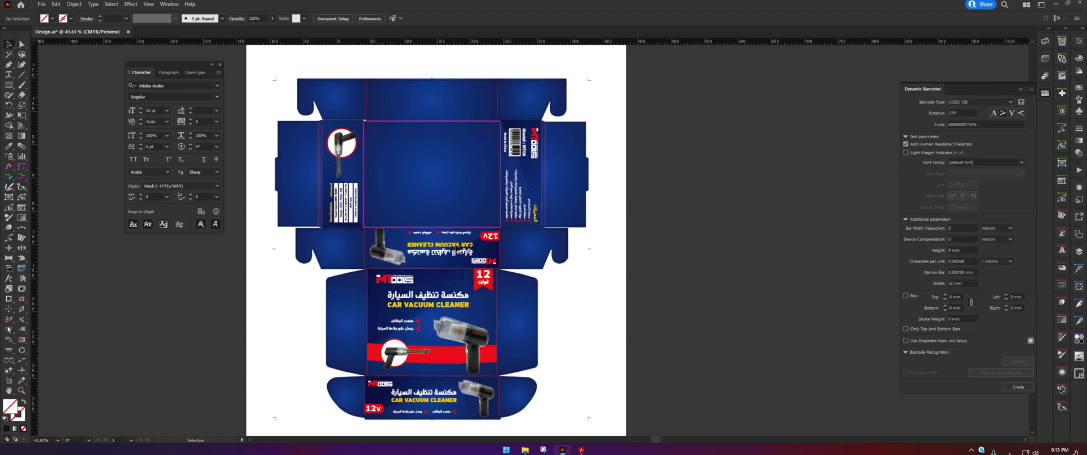
- Switch to Acrobat, tick File clean up in the quality checklist, and return to Illustrator
key("z")
left_click_drag(440, 277, 458, 155)
key("space")
scroll(458, 154, "down", 3)
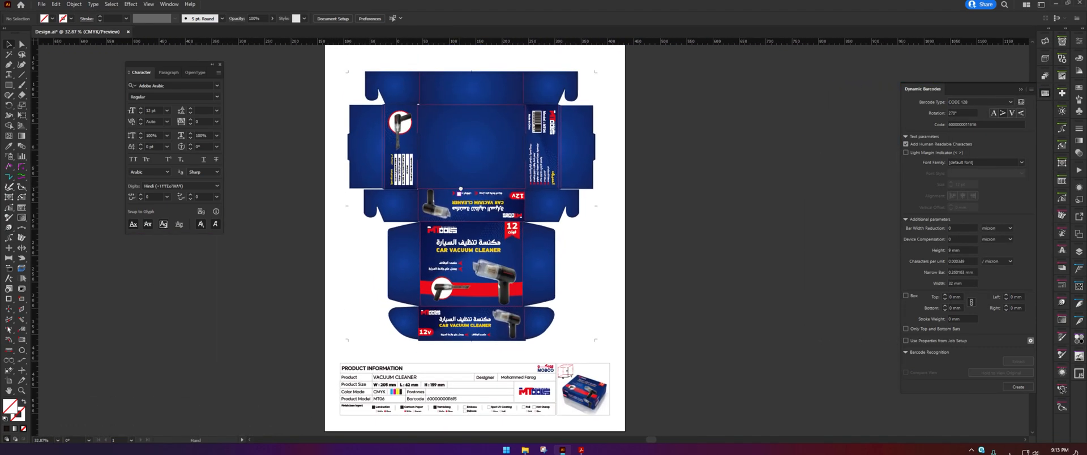
left_click(581, 450)
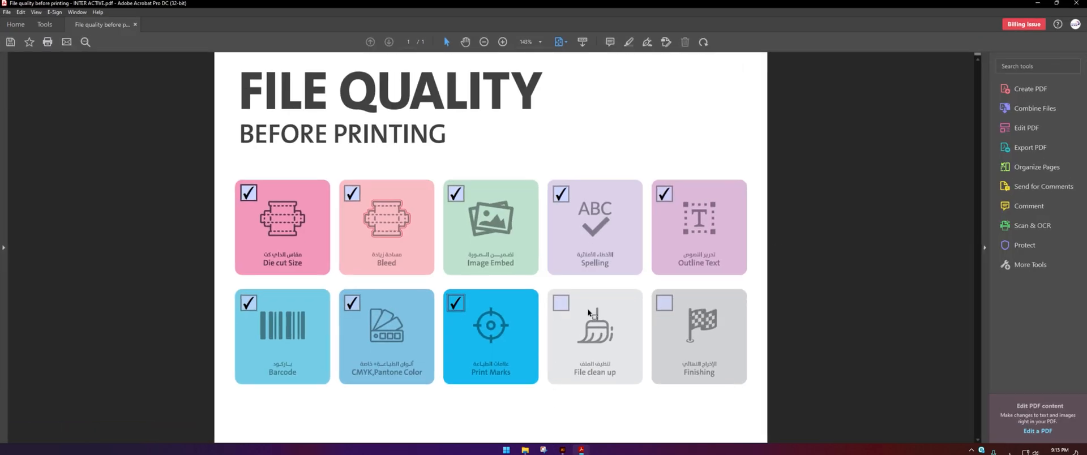
left_click(560, 303)
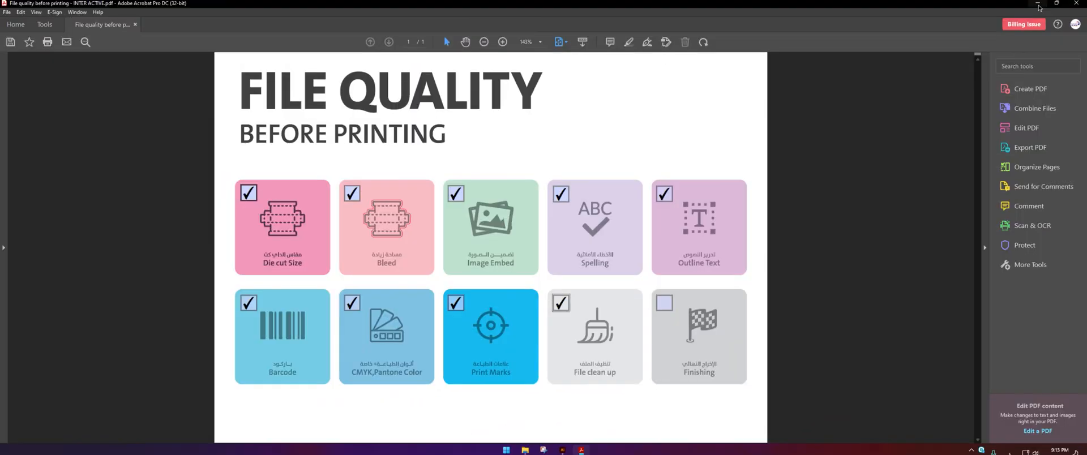
left_click(1056, 3)
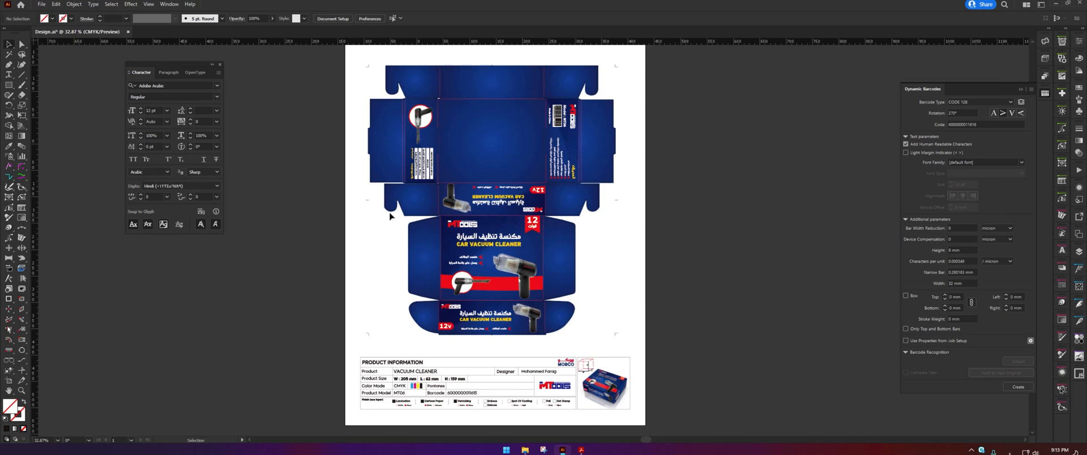
- Assign the Working CMYK profile, Japan Color 2003 Web Coated, to the document
scroll(368, 171, "up", 2)
left_click_drag(394, 143, 427, 159)
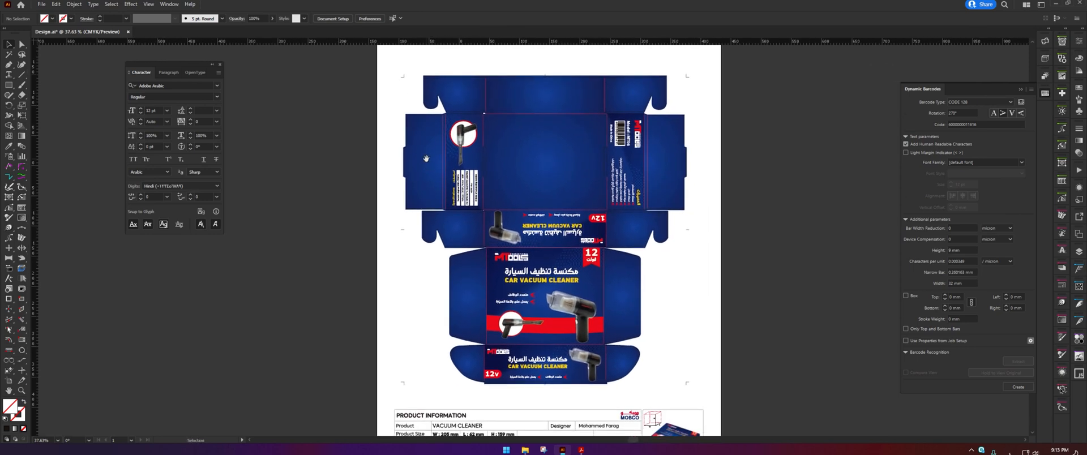
left_click_drag(341, 164, 303, 151)
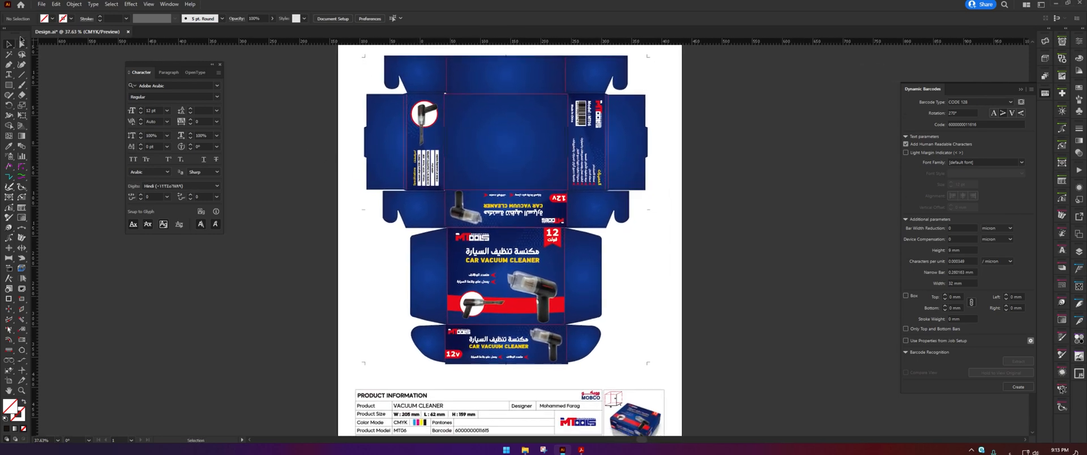
left_click(41, 4)
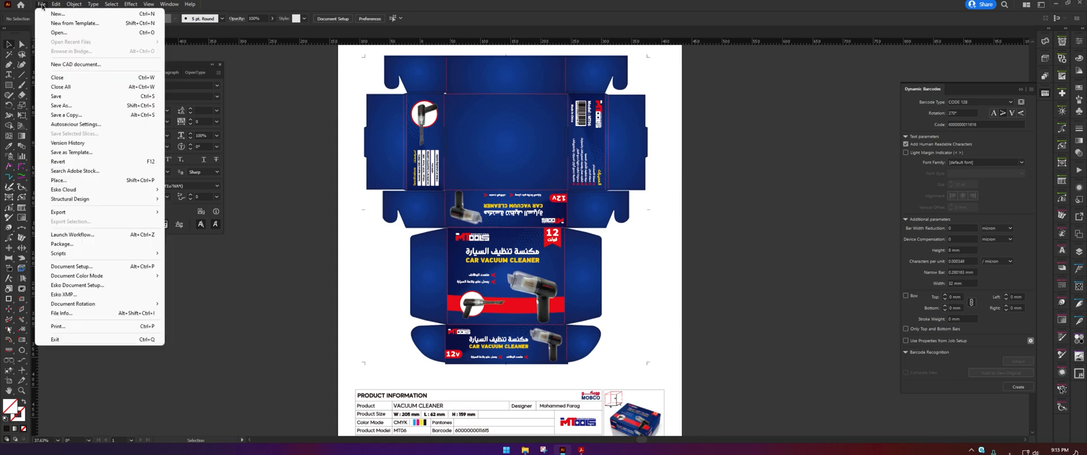
mouse_move(56, 4)
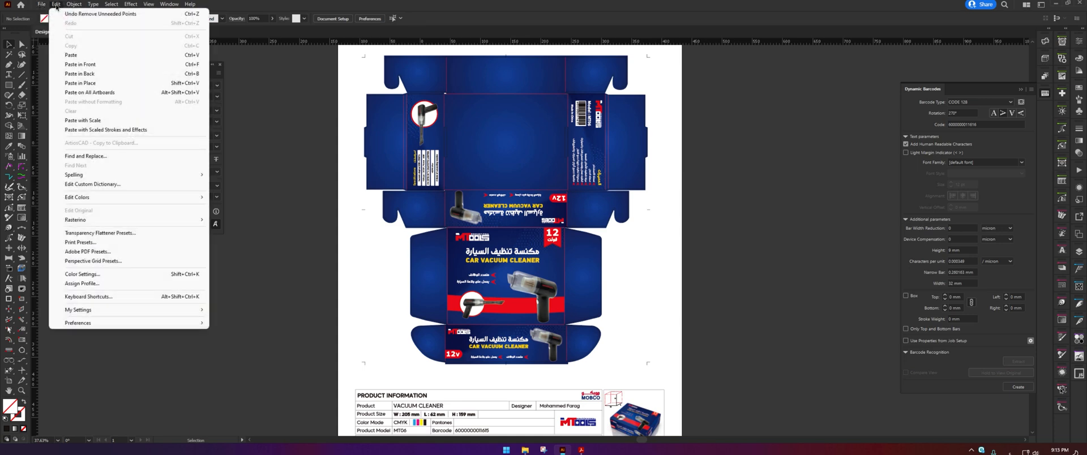
left_click(89, 283)
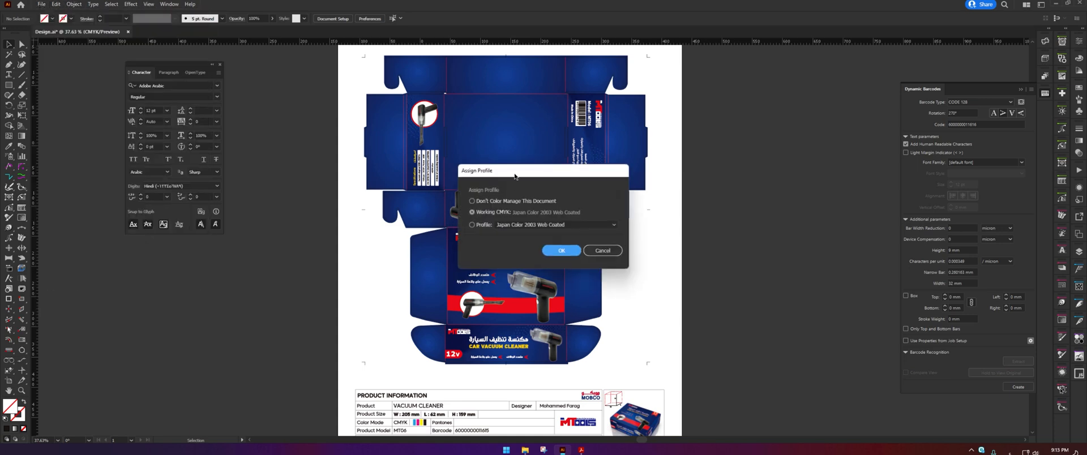
left_click_drag(514, 176, 678, 185)
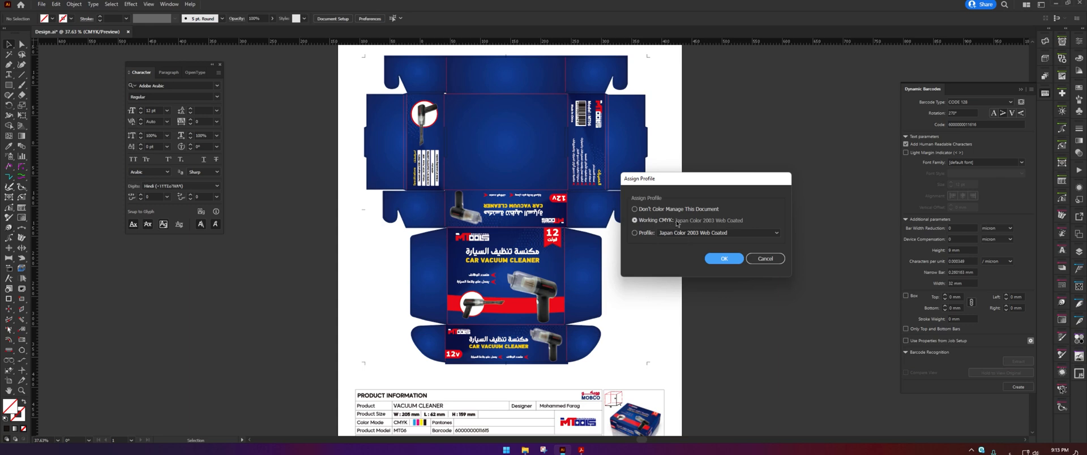
left_click(724, 258)
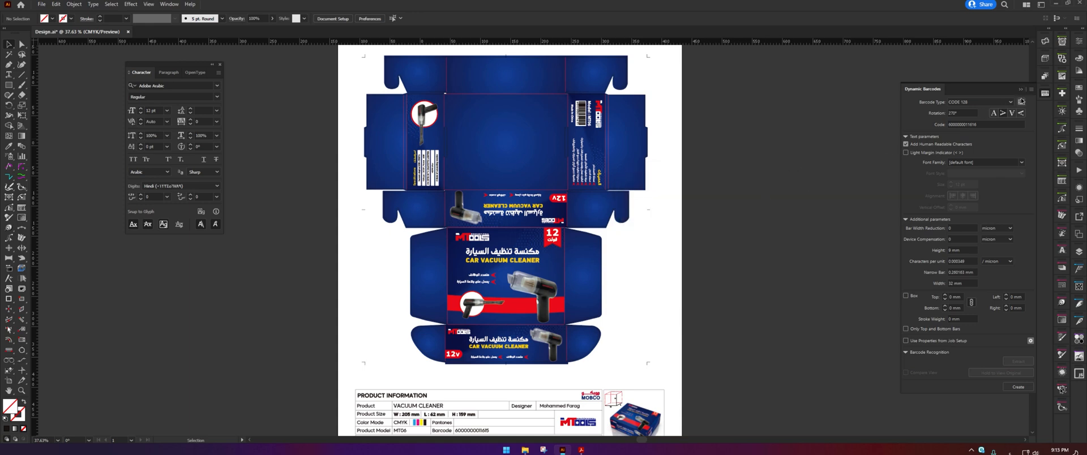
- Put away the Dynamic Barcodes settings and display the list of saved actions with the whole design in view
left_click(1021, 89)
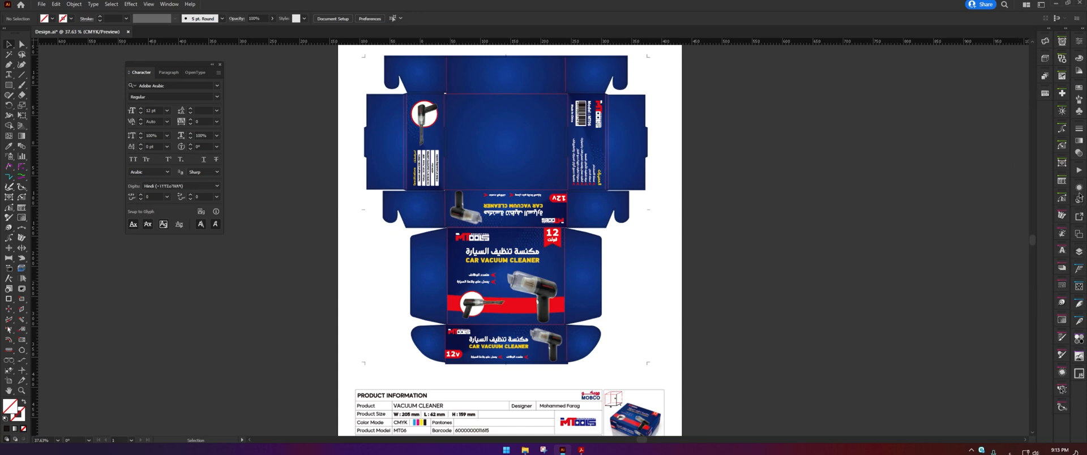
left_click(1079, 170)
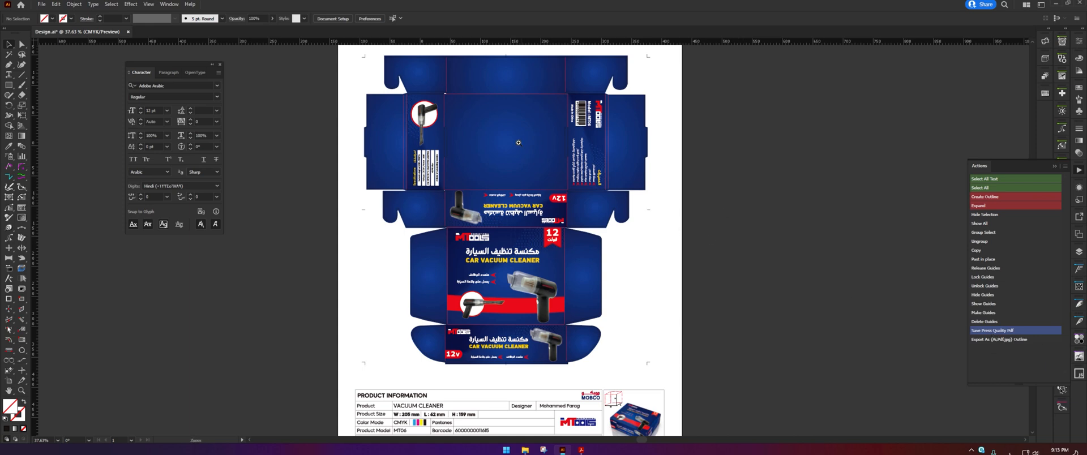
left_click_drag(518, 143, 486, 140)
left_click_drag(404, 145, 435, 159)
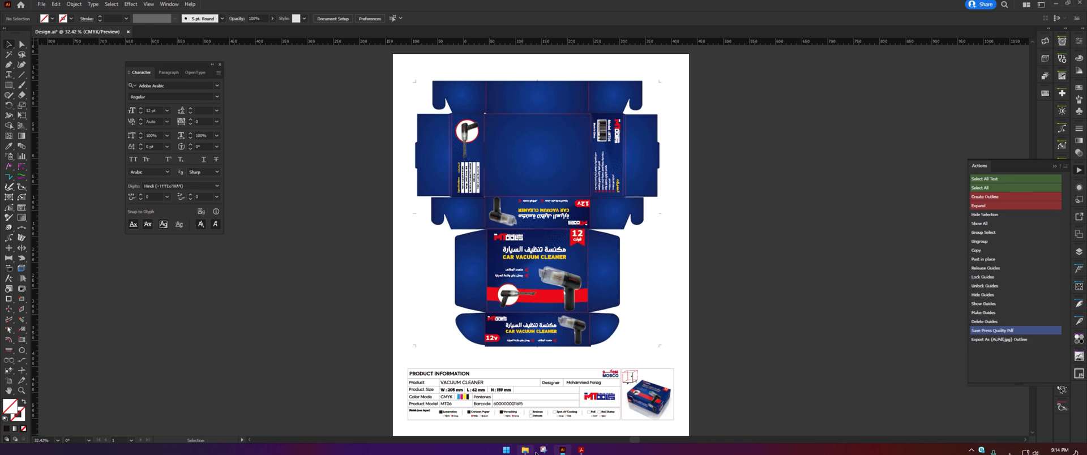
- Switch to File Explorer, open the Desgin folder inside Tu and bring up the options for the folder itself
mouse_move(535, 453)
left_click(523, 409)
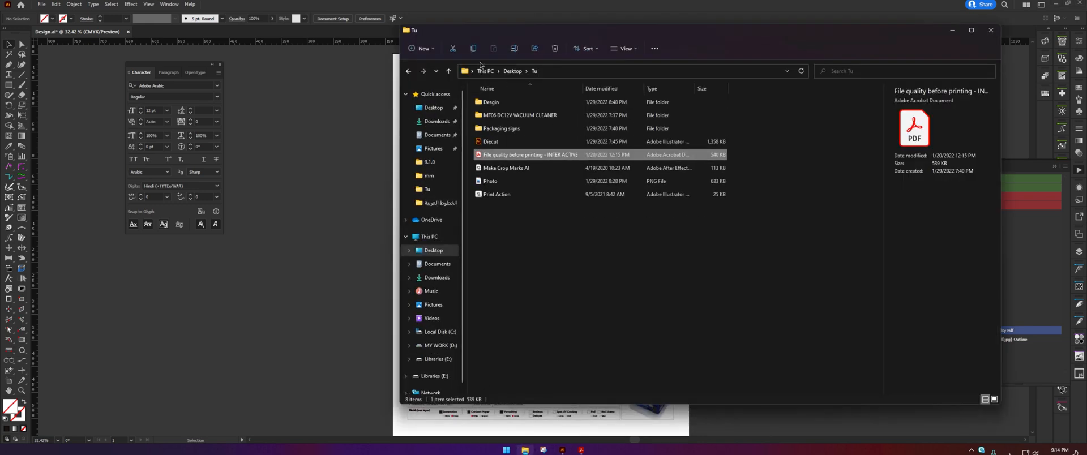
double_click(482, 102)
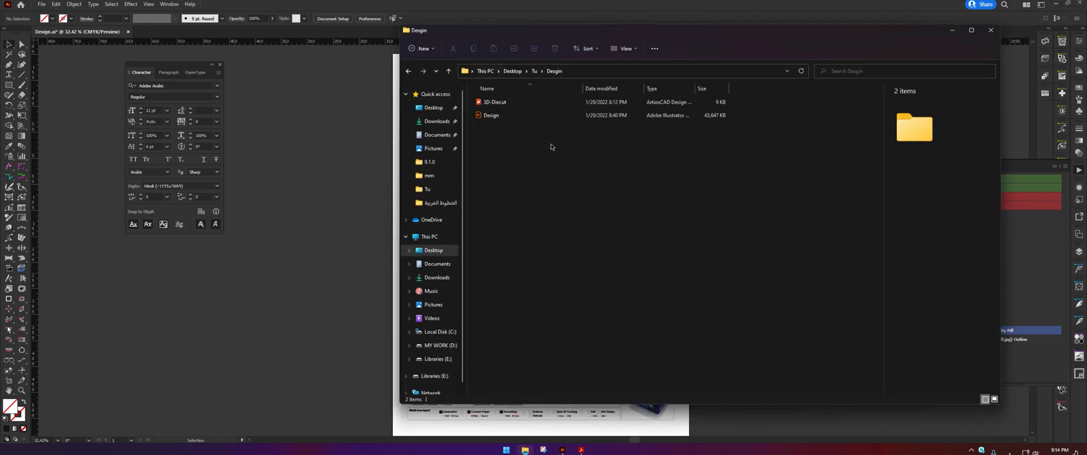
right_click(553, 146)
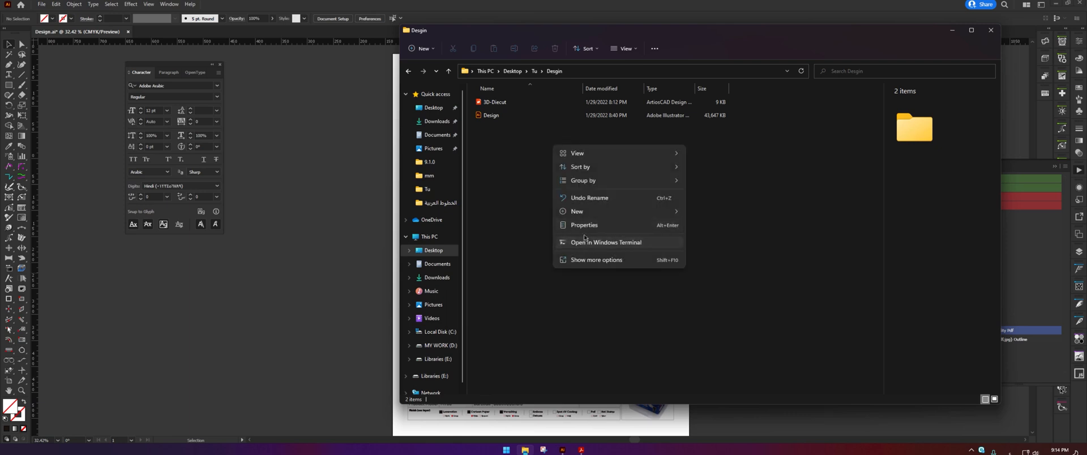
- Create a new folder named Source inside the Desgin folder
mouse_move(582, 211)
left_click(710, 212)
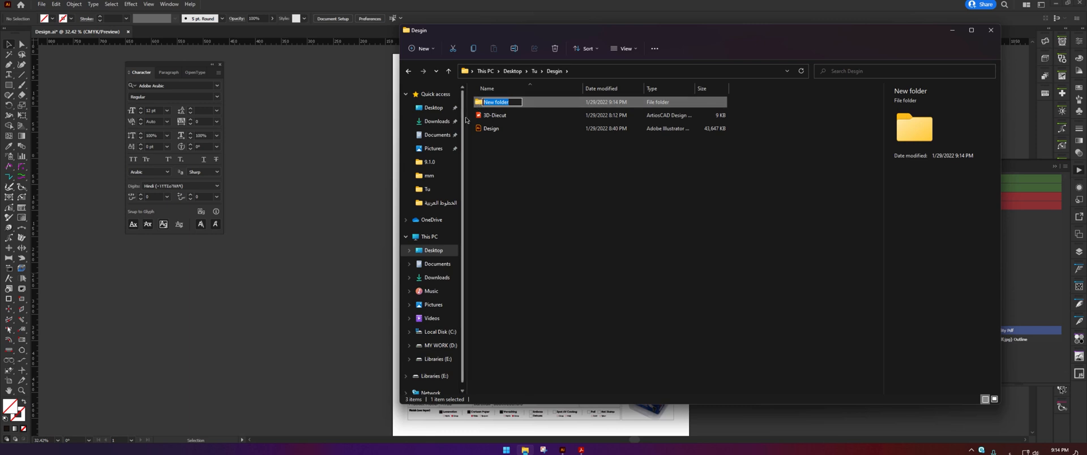
type("p")
key("BackSpace")
type("Source")
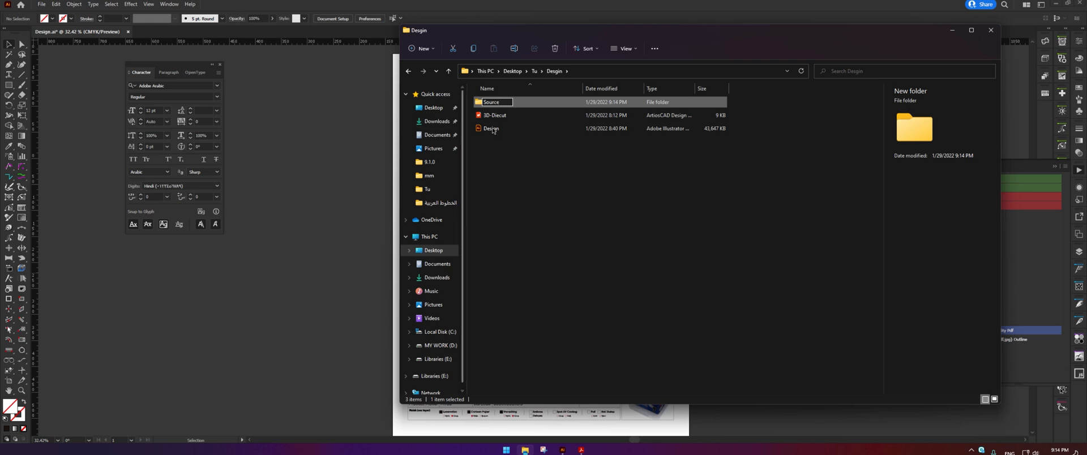
key("Return")
- Open the Source folder and create a subfolder named 3D in it
double_click(487, 103)
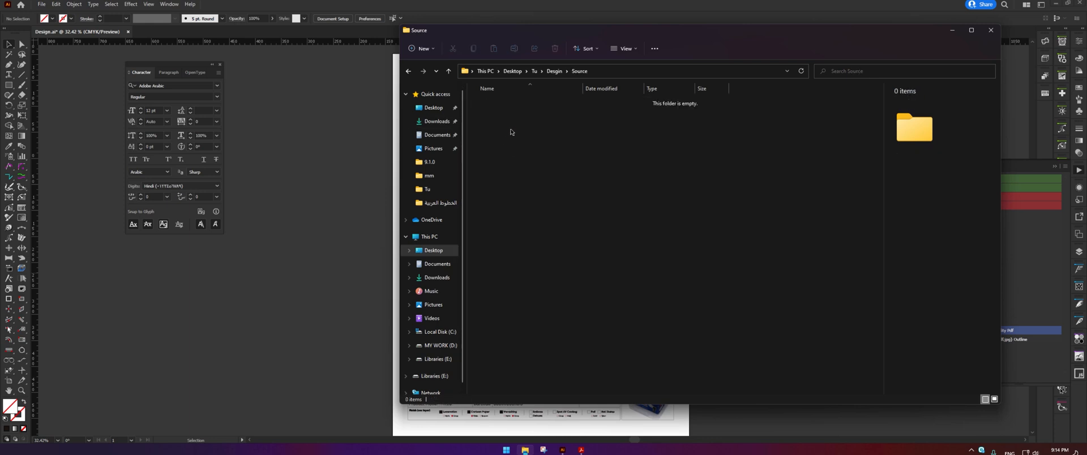
right_click(557, 259)
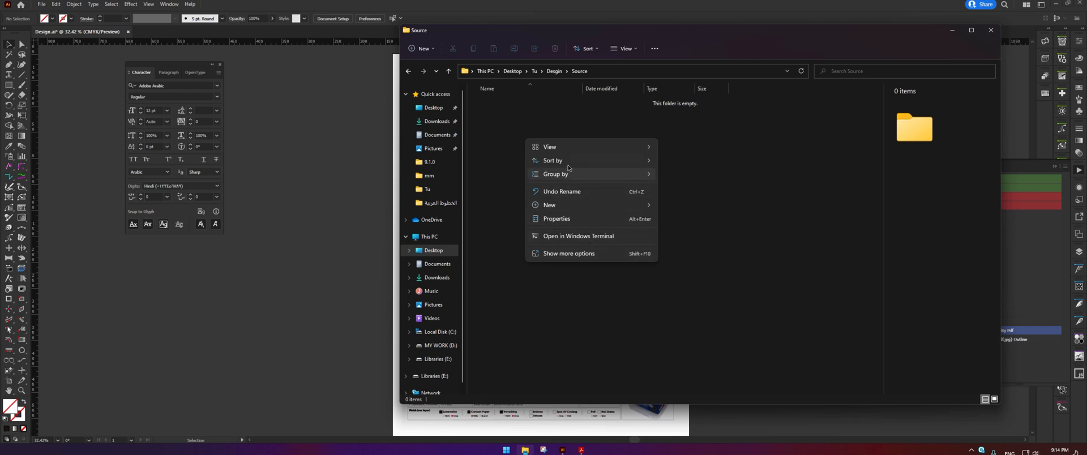
mouse_move(566, 205)
left_click(663, 206)
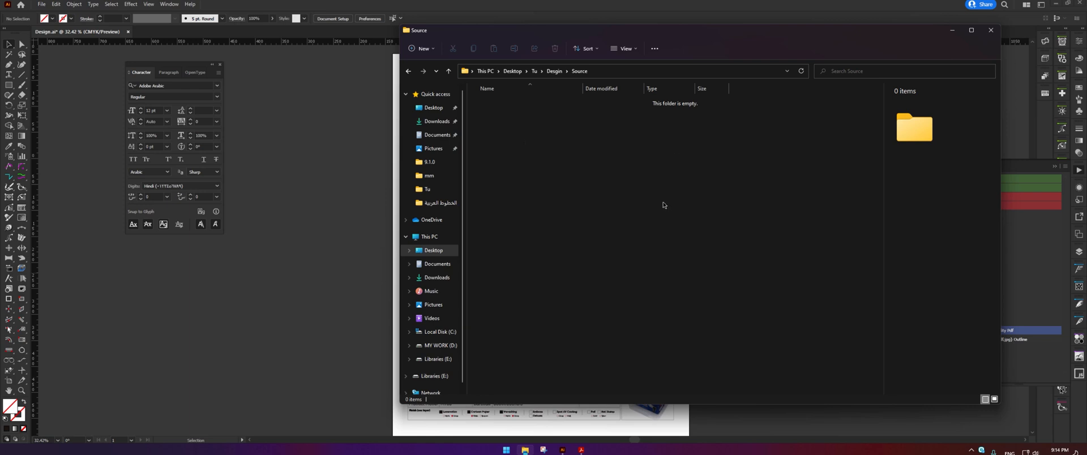
type("3")
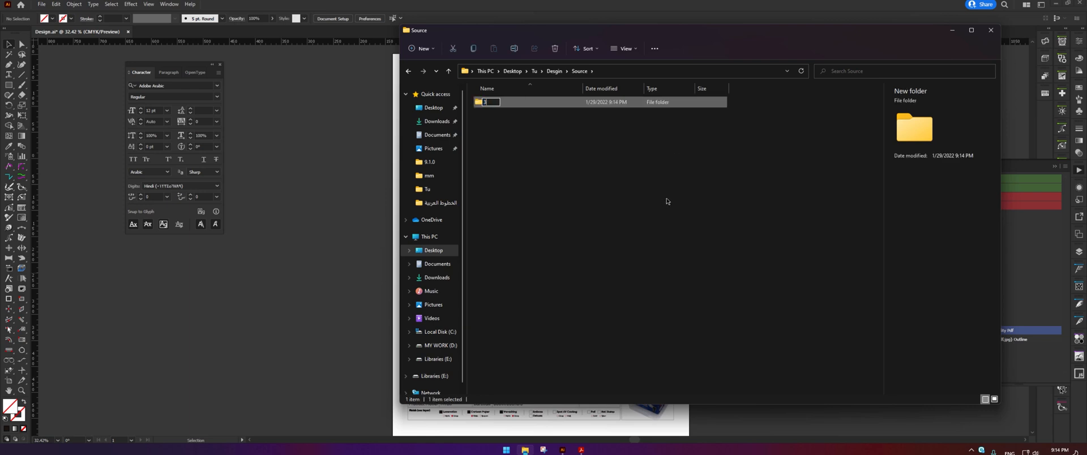
type("D")
left_click(511, 126)
- Create a second subfolder named Ai inside the Source folder
right_click(511, 126)
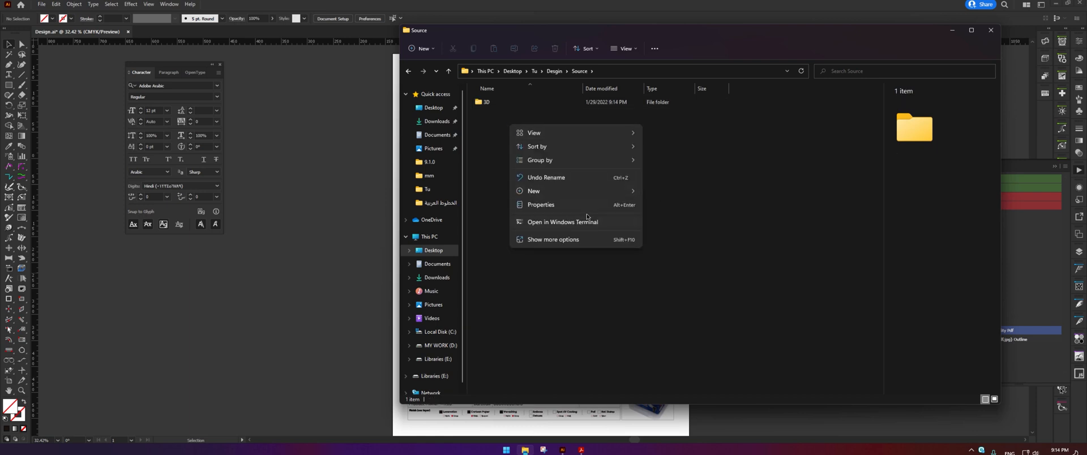
mouse_move(566, 190)
left_click(657, 193)
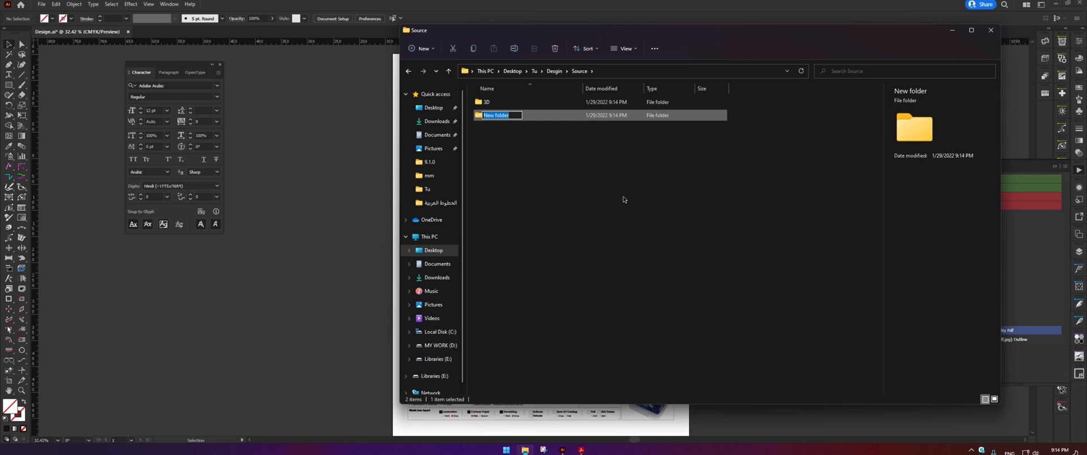
type("a")
key("Caps_Lock")
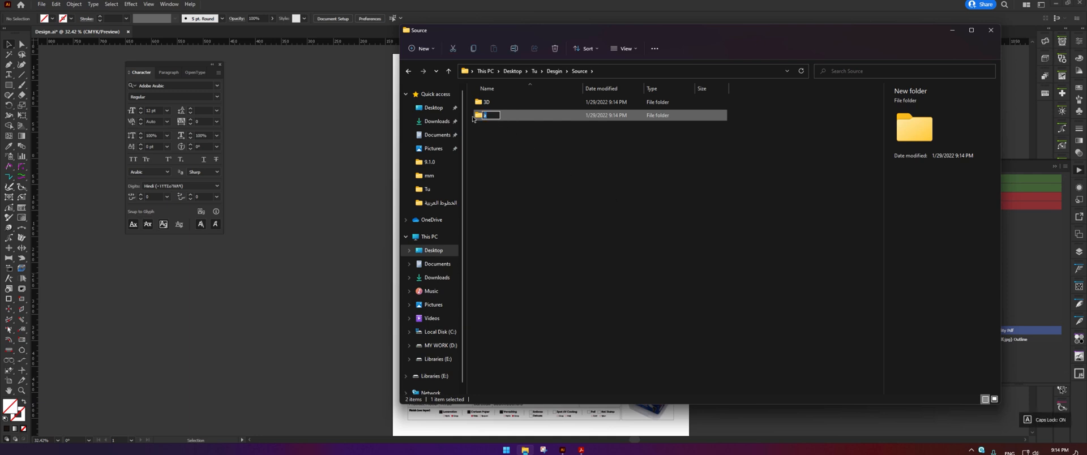
key("Caps_Lock")
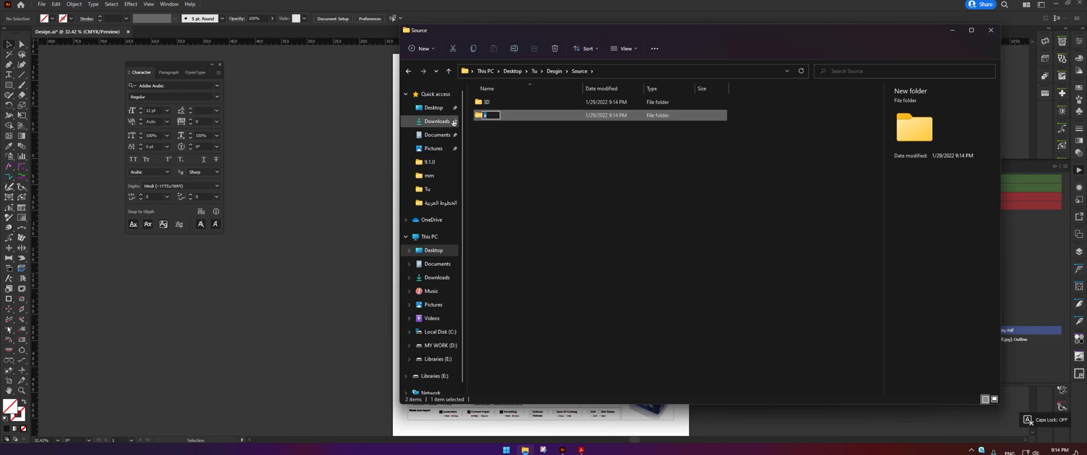
type("i")
key("Return")
left_click(509, 140)
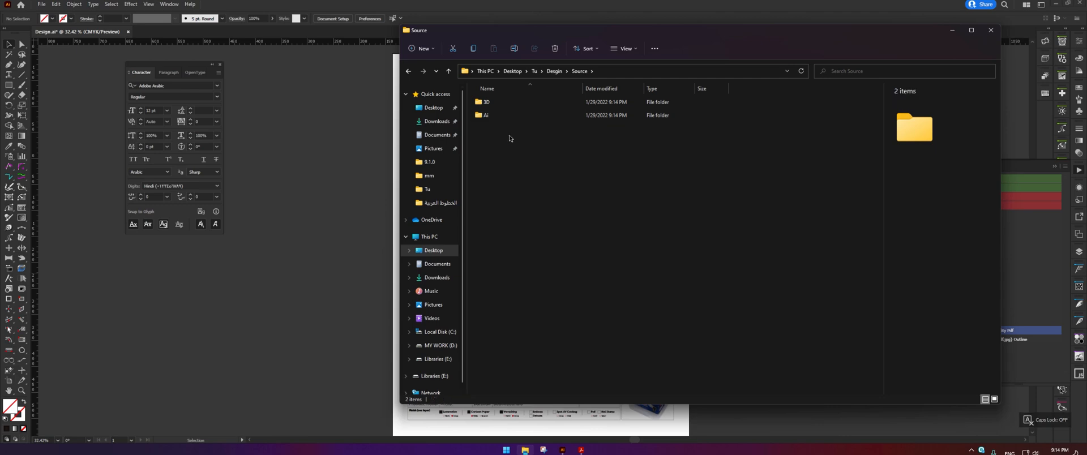
- Add a subfolder named Diecut to the Source folder
right_click(511, 137)
mouse_move(608, 204)
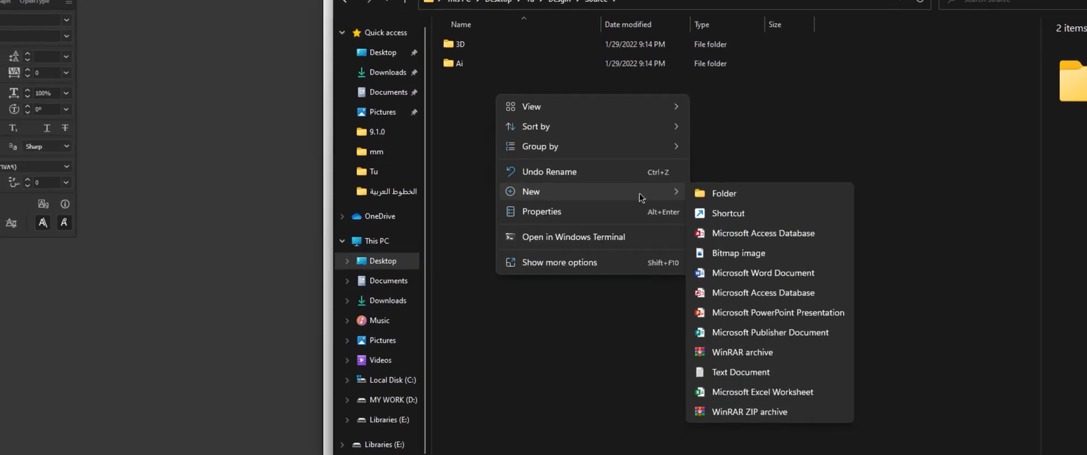
left_click(641, 203)
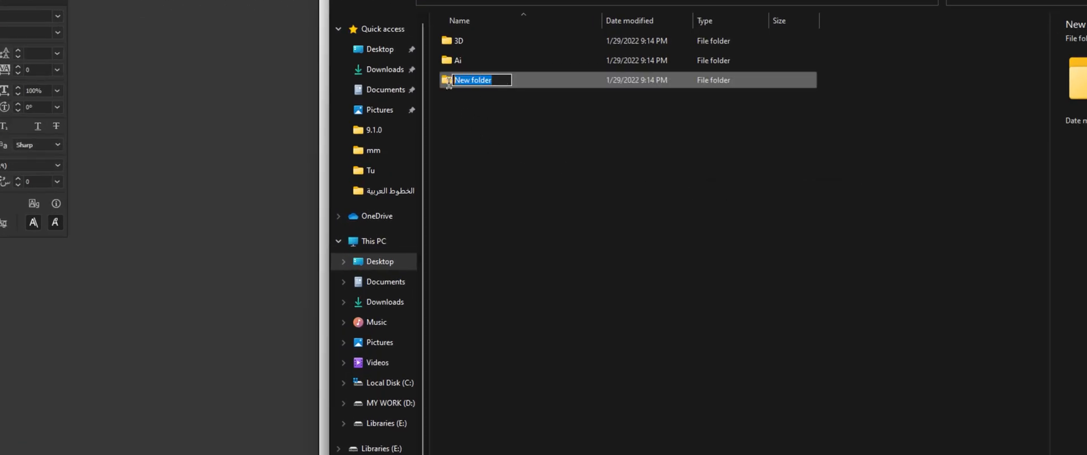
type("Diecut")
left_click(479, 113)
- Add a subfolder named Photo Link to the Source folder
right_click(483, 111)
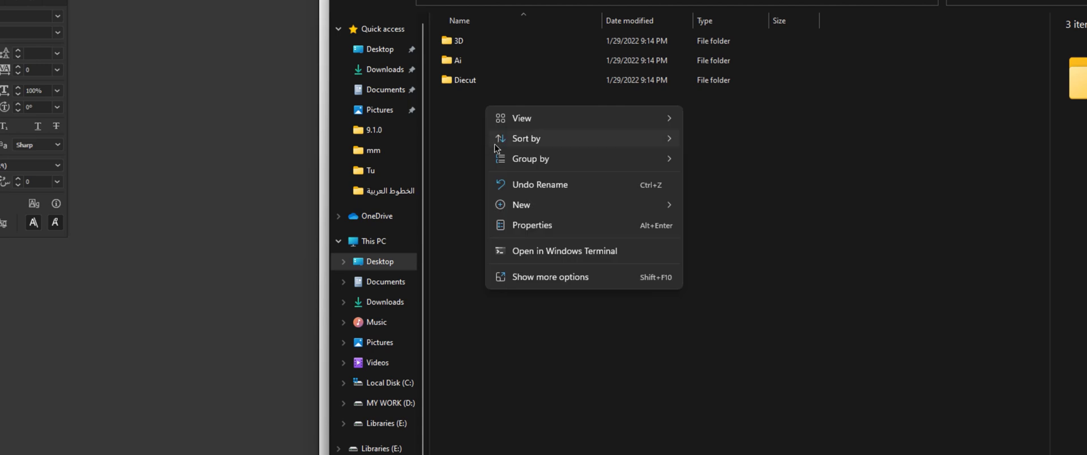
mouse_move(592, 206)
left_click(702, 209)
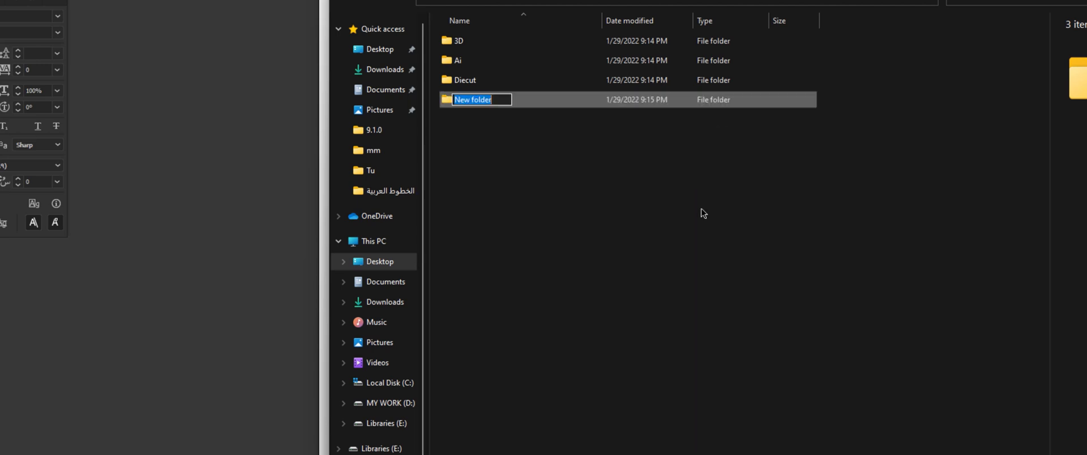
type("Photo")
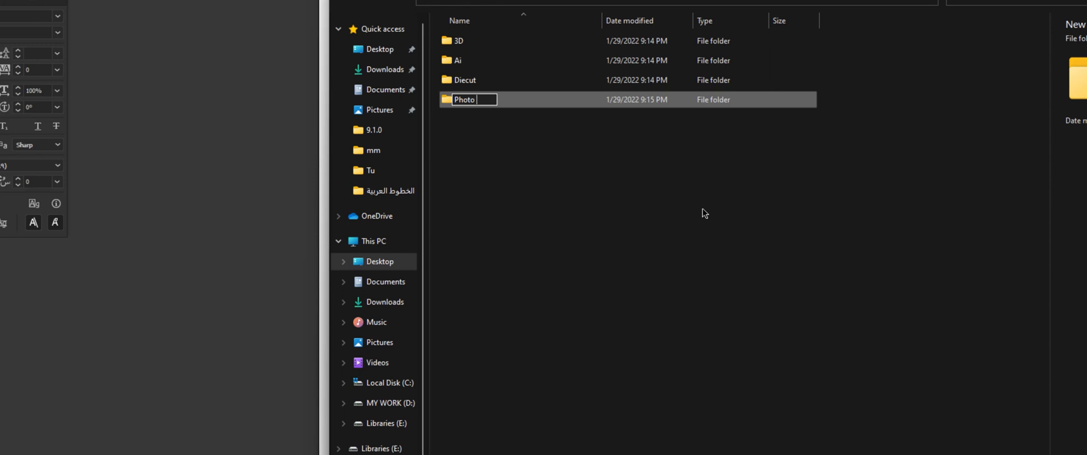
type(" Link")
left_click(500, 139)
- Create a fifth subfolder named Rev inside the Source folder
right_click(504, 133)
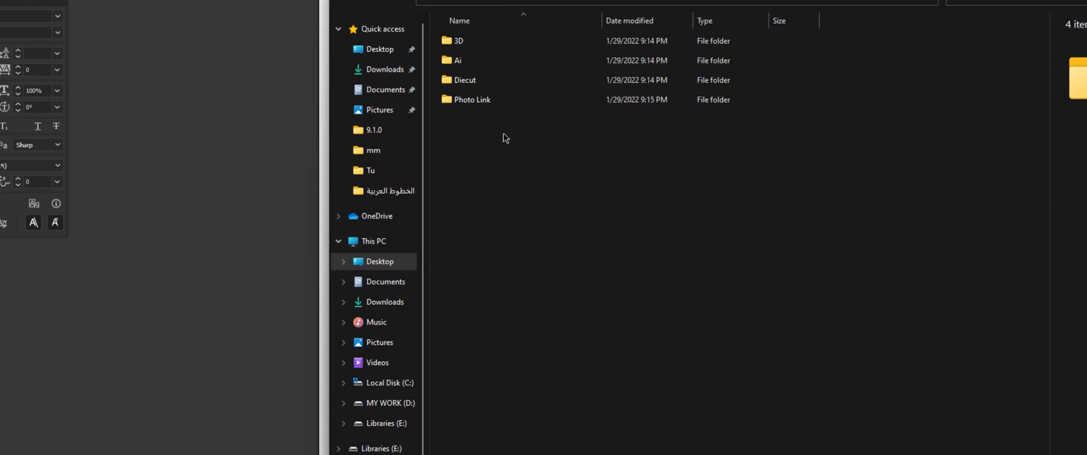
left_click(481, 113)
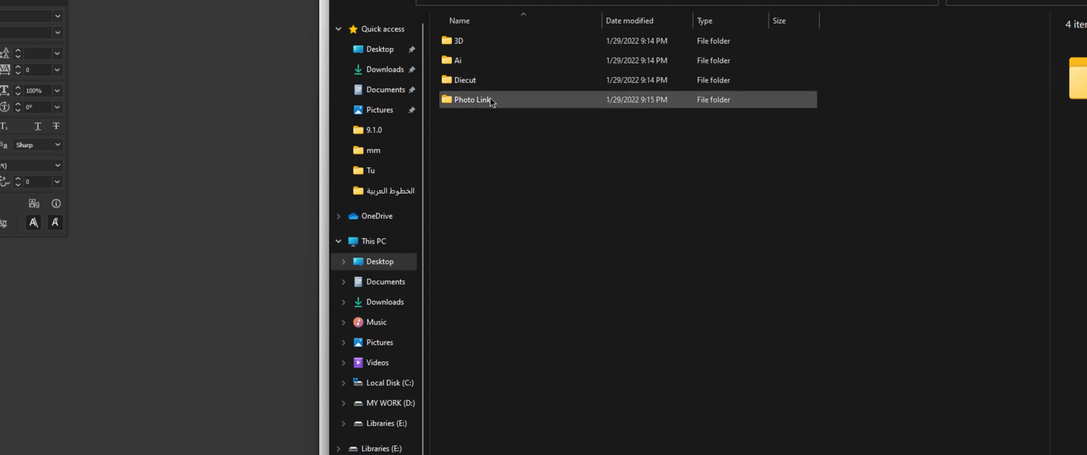
right_click(488, 128)
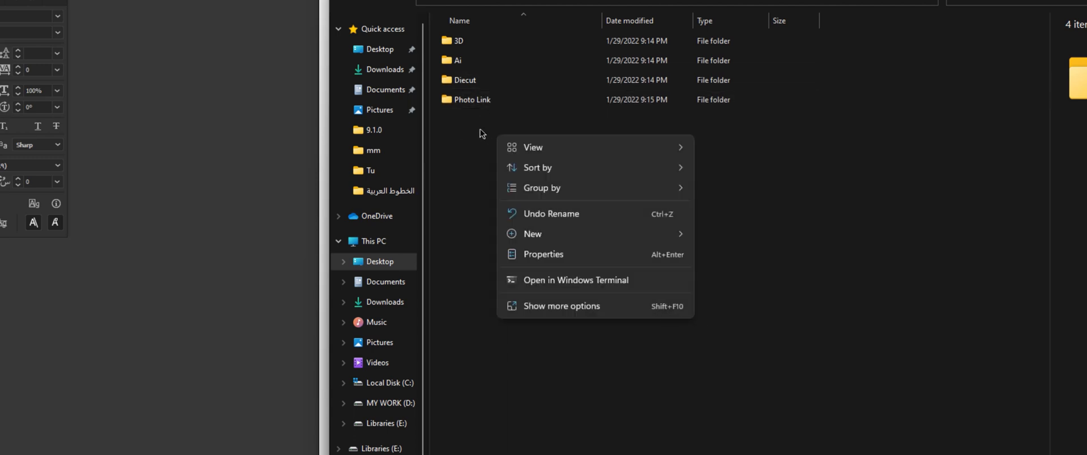
left_click(480, 129)
right_click(480, 129)
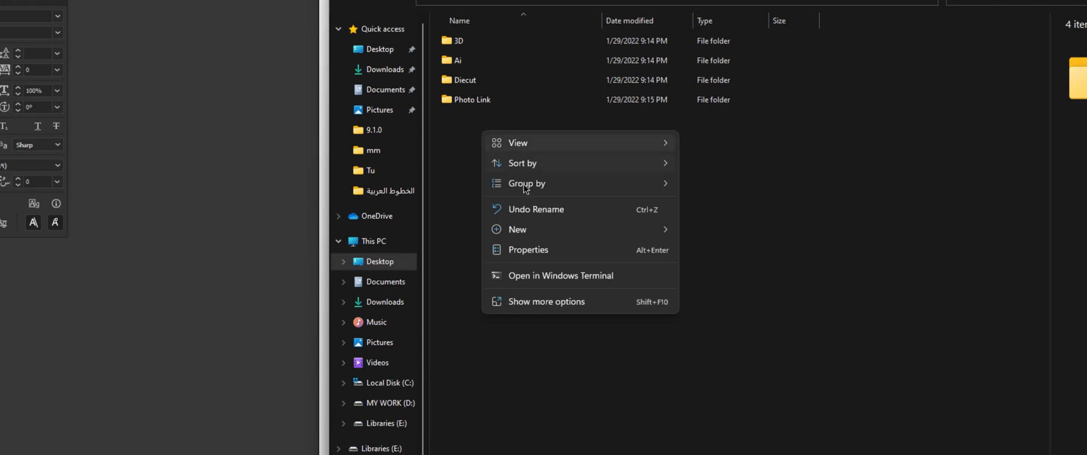
mouse_move(565, 230)
left_click(714, 233)
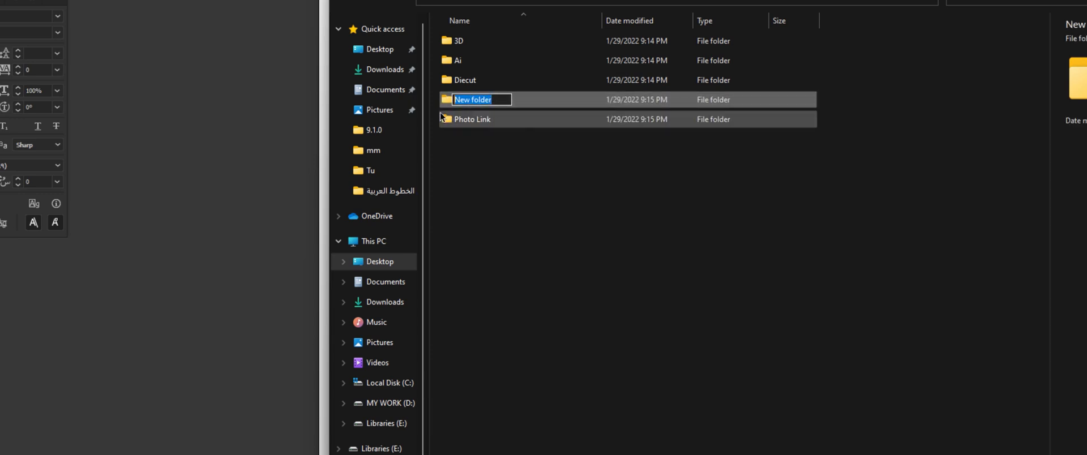
type("Rev")
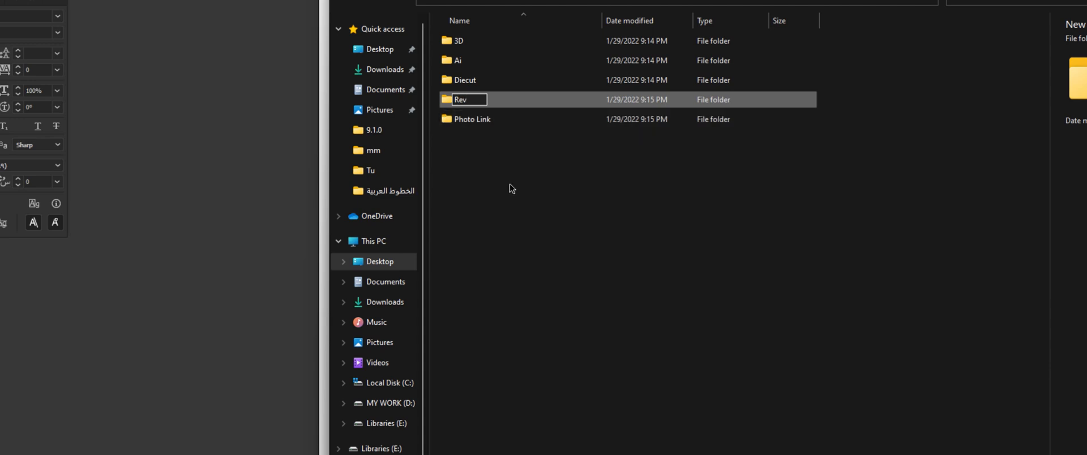
key("Return")
left_click(507, 190)
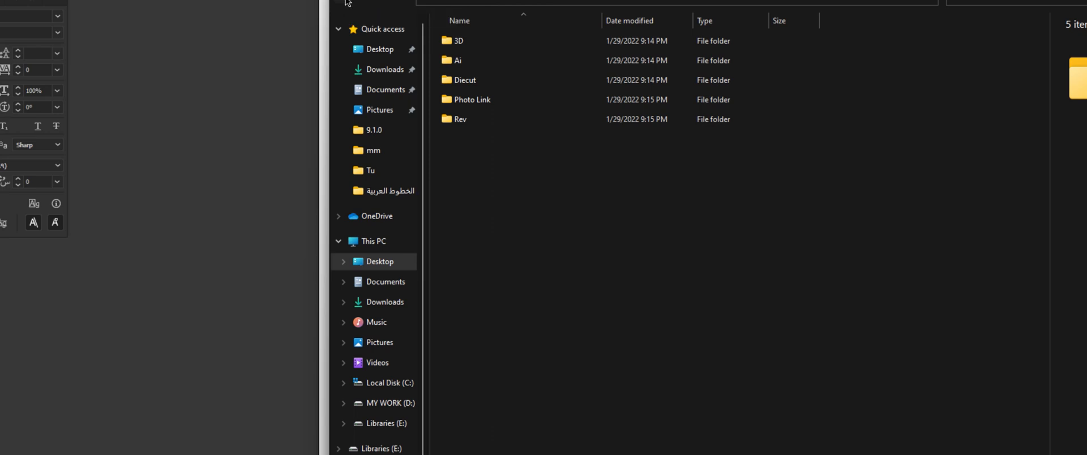
- Return to the Desgin folder and create a new folder named Print beside Source
double_click(509, 66)
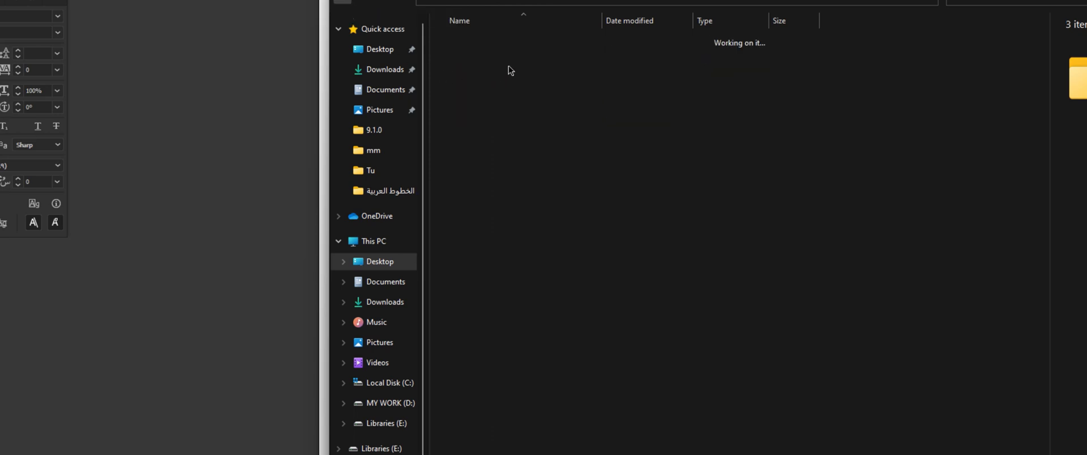
right_click(518, 180)
mouse_move(579, 221)
left_click(735, 245)
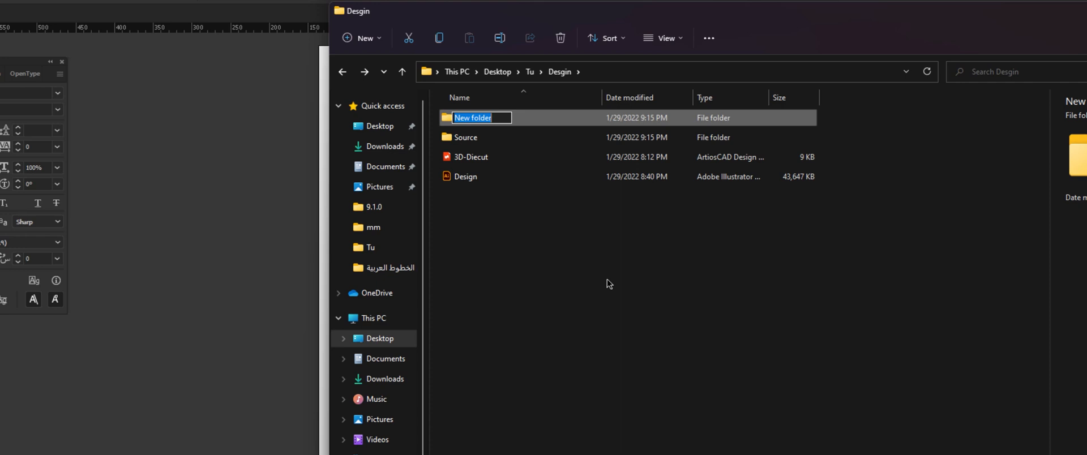
type("Print")
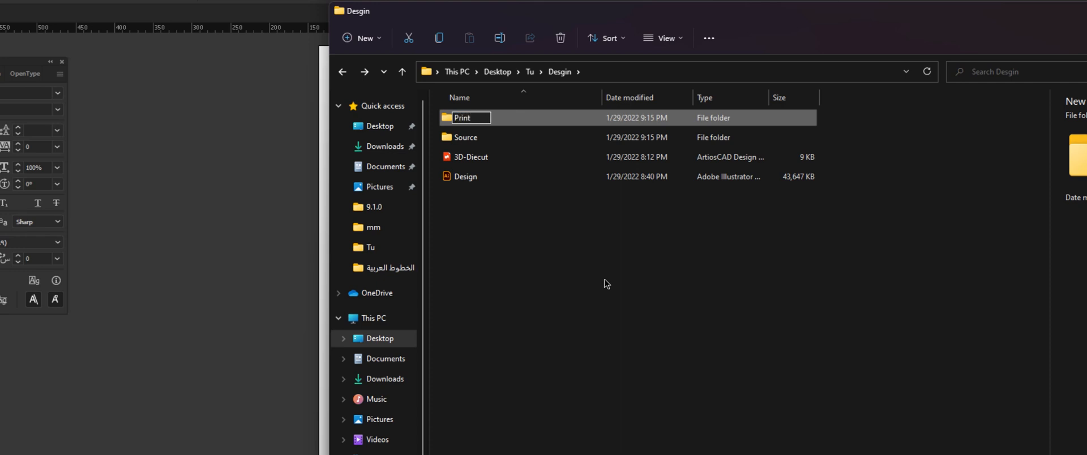
key("Return")
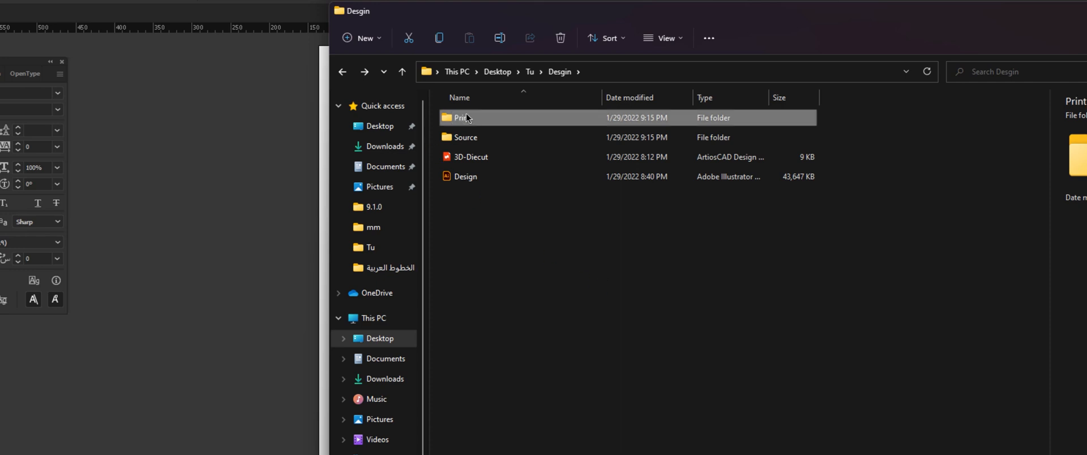
- Open the Print folder and create a subfolder named Ai-Outline in it
double_click(468, 117)
right_click(530, 183)
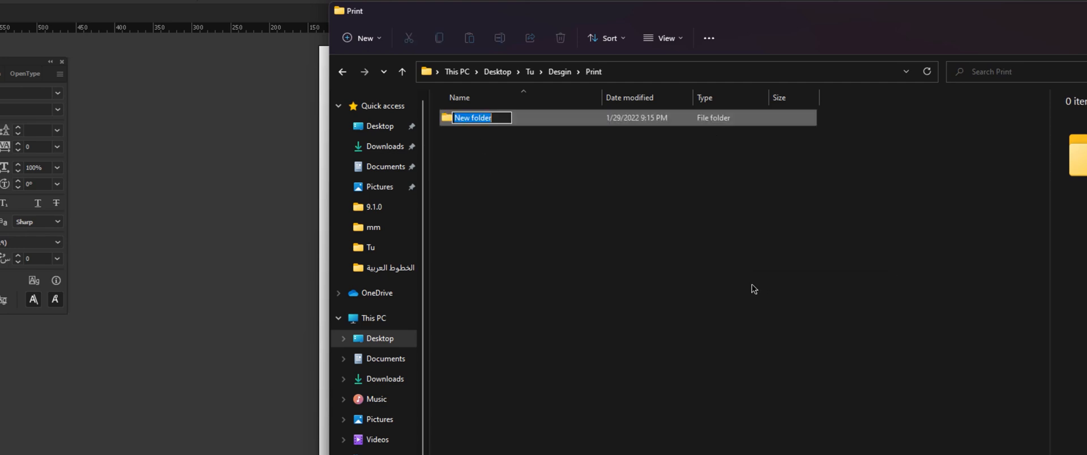
type("Ai")
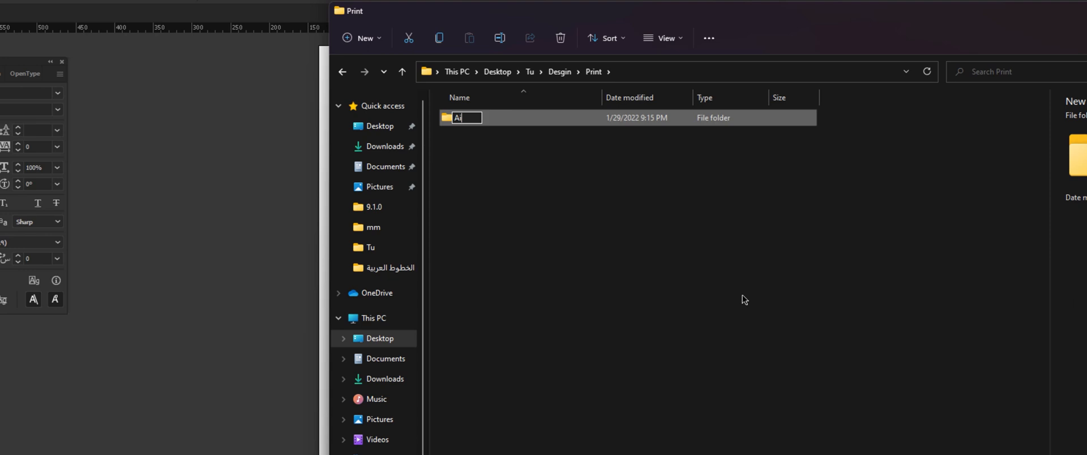
type("-Outline")
key("Return")
- Create a second subfolder named Pdf inside the Print folder
right_click(511, 146)
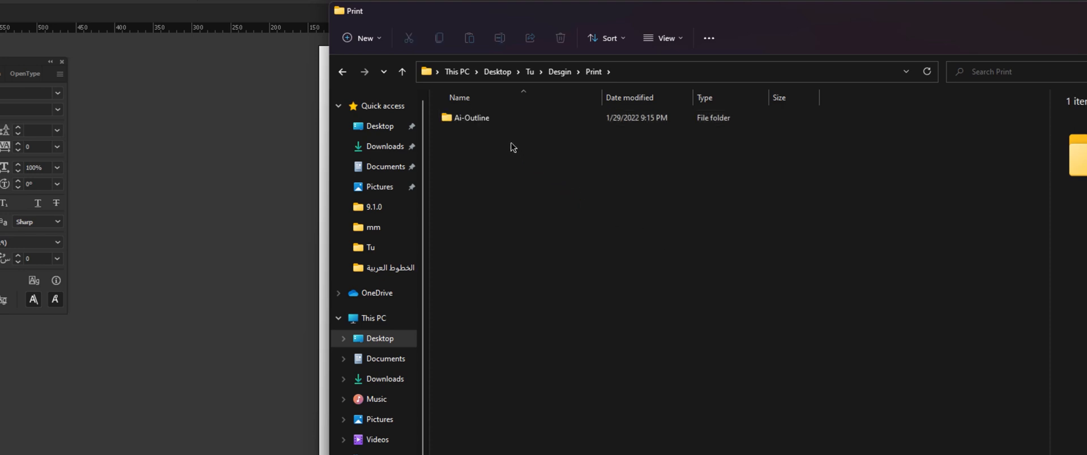
mouse_move(599, 247)
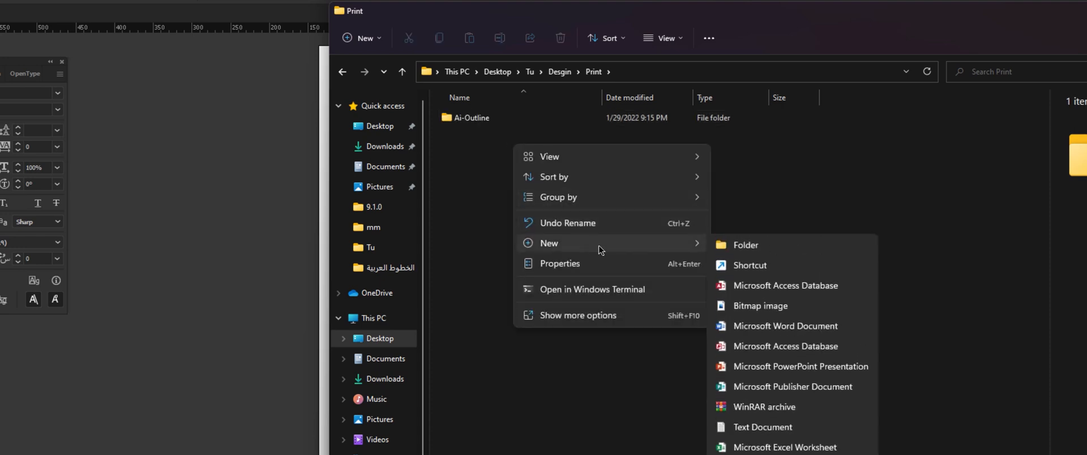
left_click(770, 248)
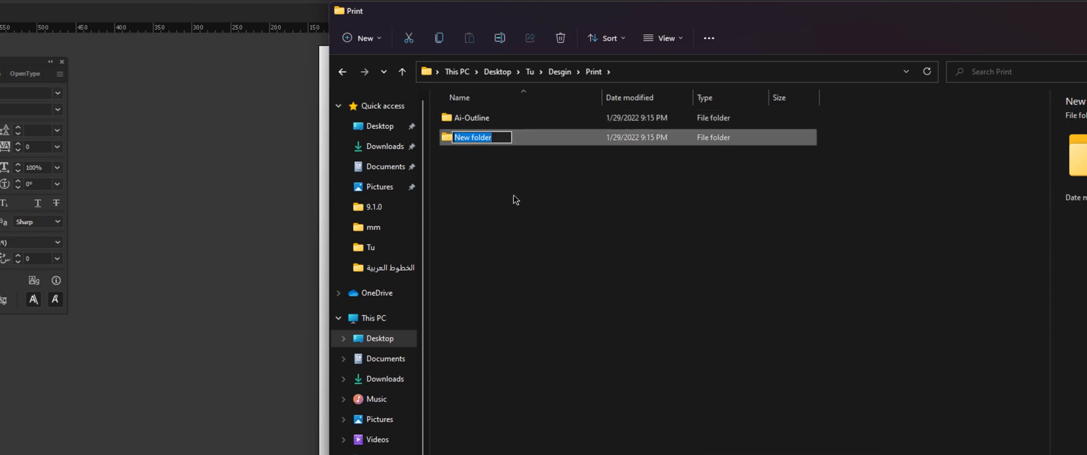
type("Pd")
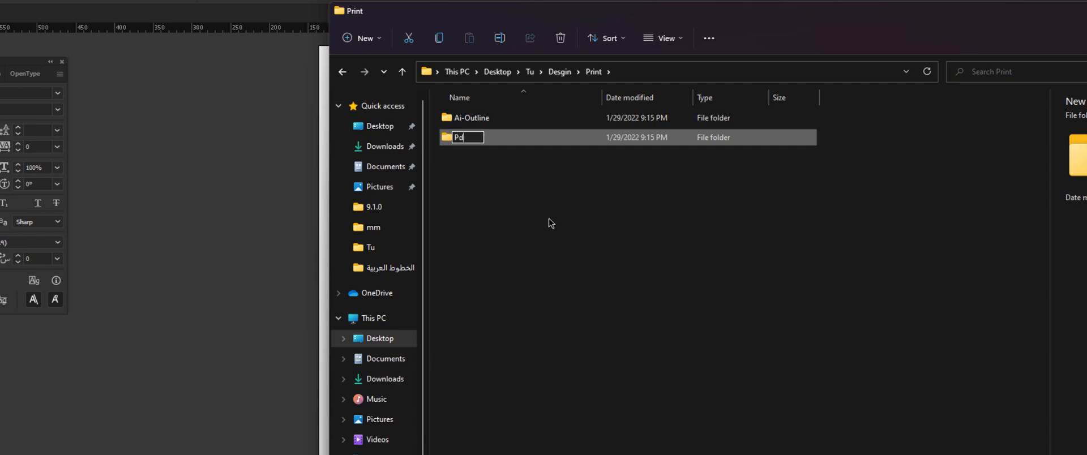
type("f")
key("Return")
left_click(506, 176)
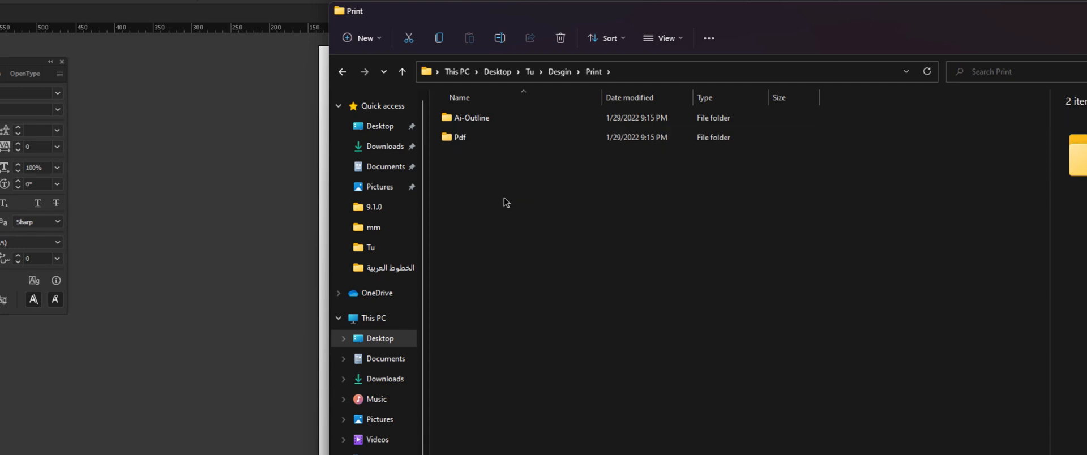
- Create a third subfolder named Jpg inside the Print folder and return to the Desgin folder
right_click(505, 199)
mouse_move(600, 267)
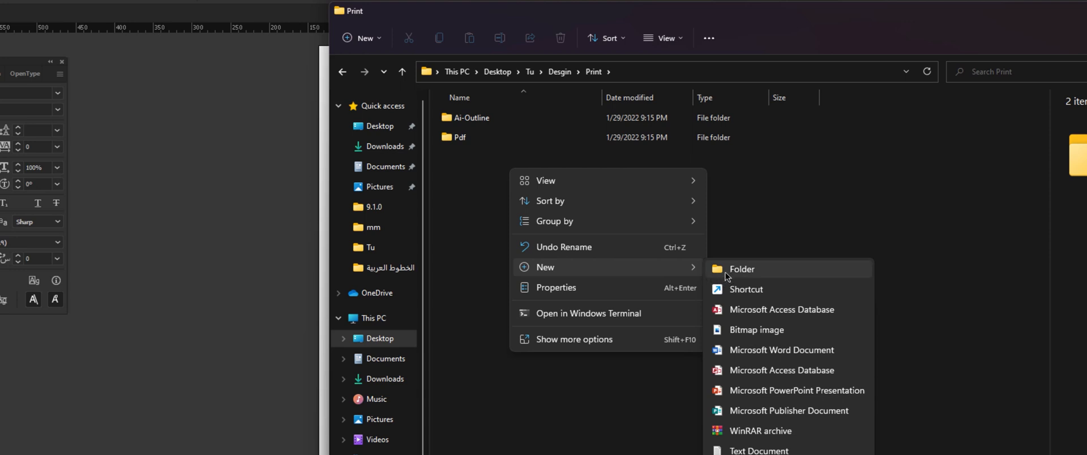
left_click(727, 274)
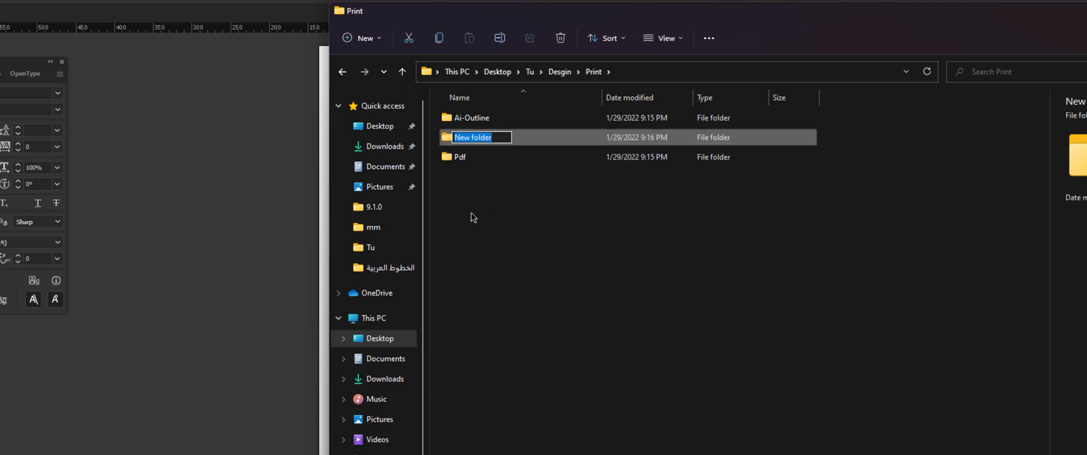
type("Jpg")
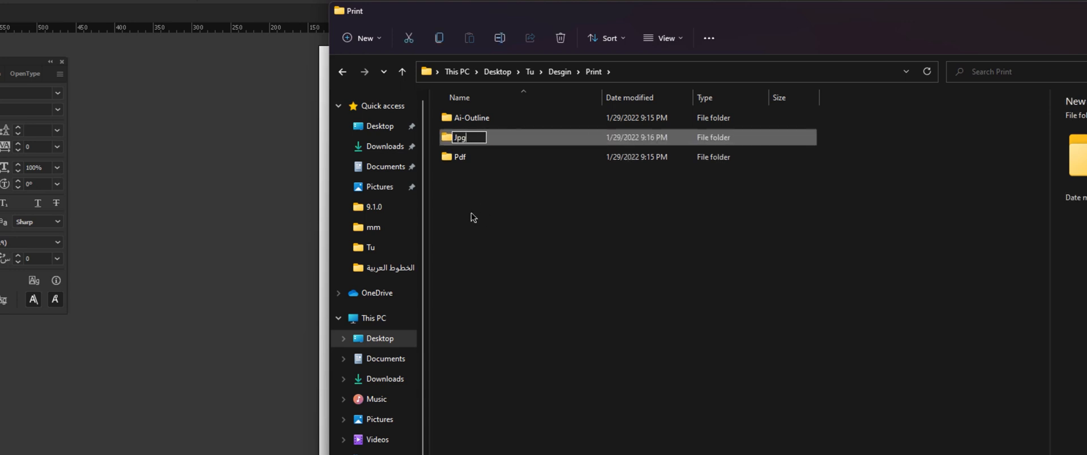
key("Return")
left_click(541, 178)
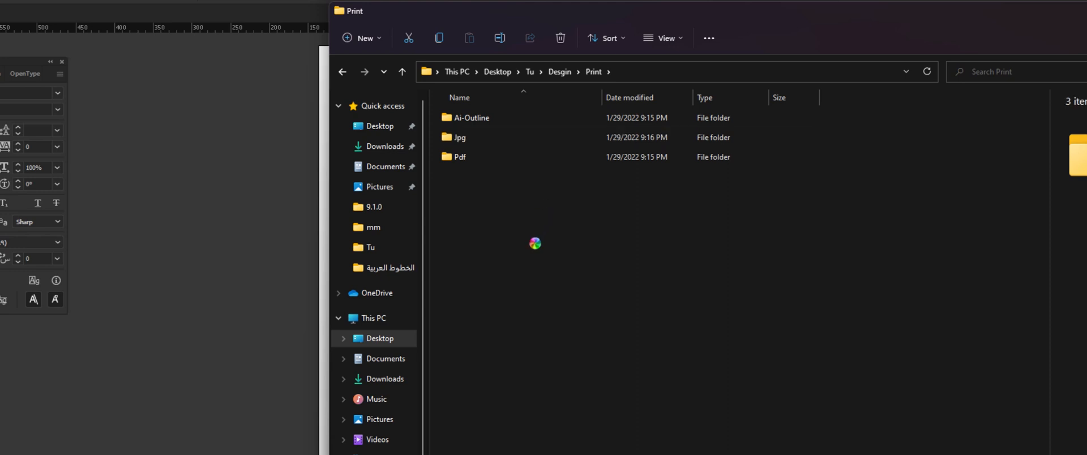
right_click(508, 195)
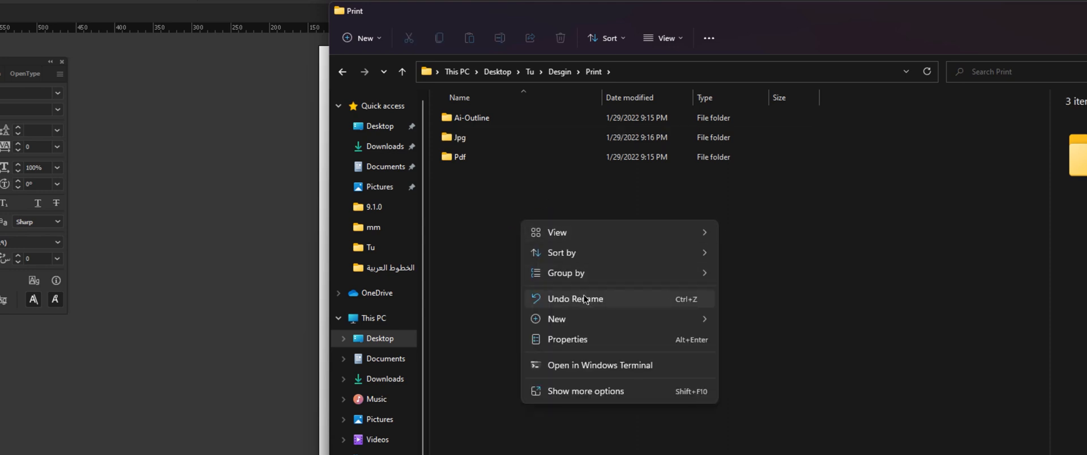
left_click(472, 211)
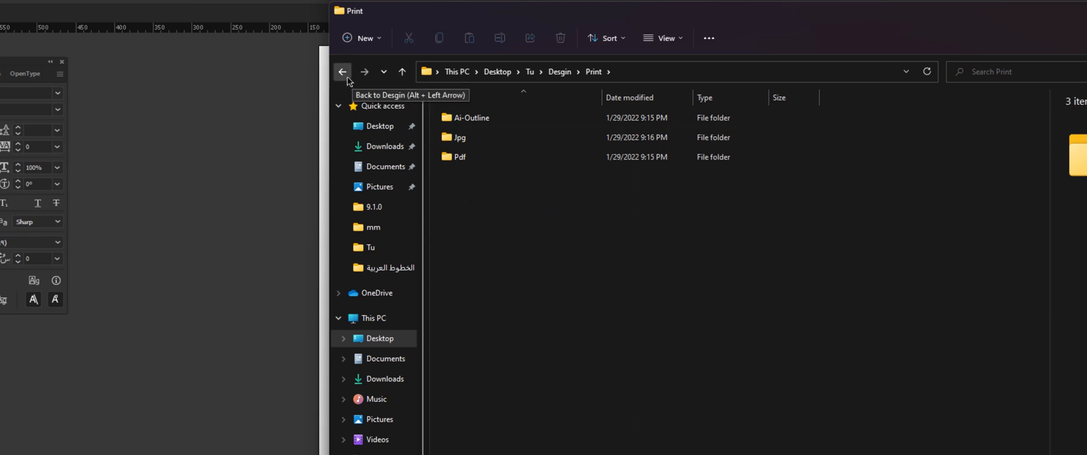
left_click(342, 71)
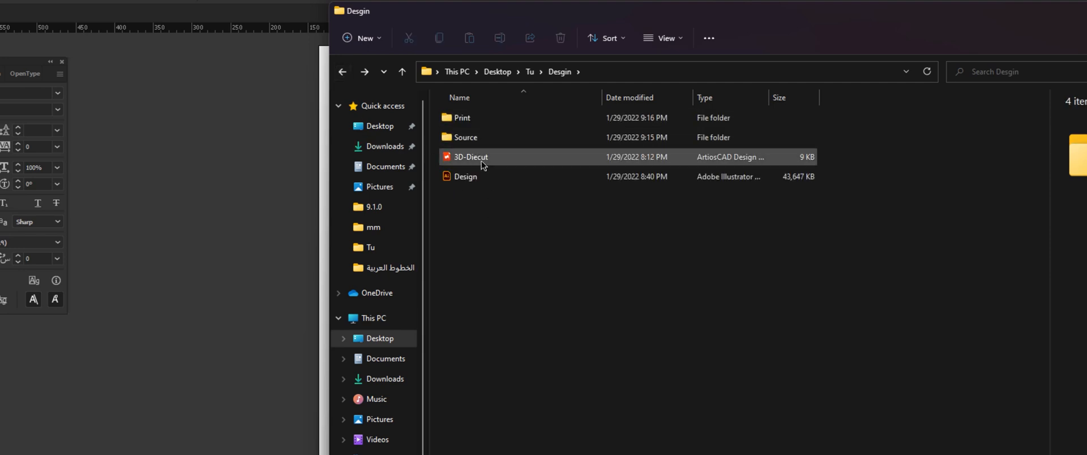
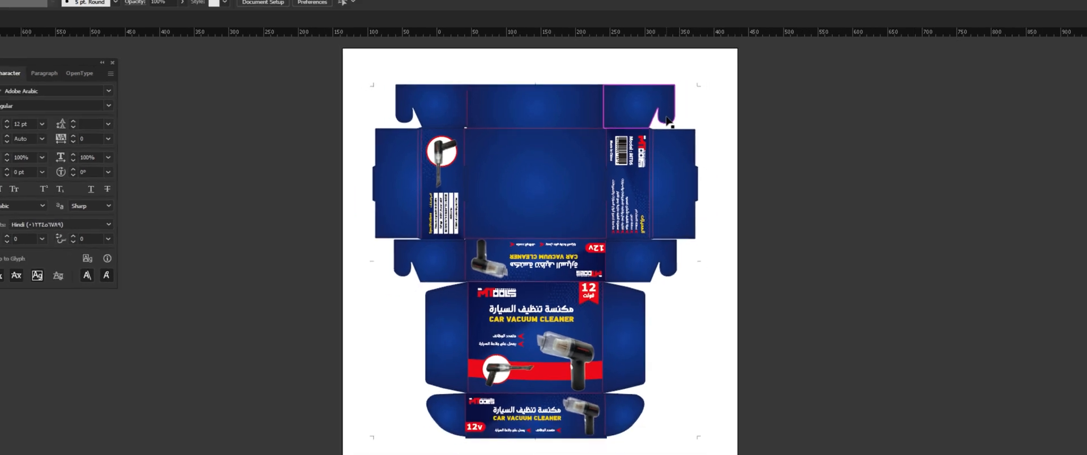
- Switch to Illustrator, delete the 3D-Diecut.ard layer with its artwork and dismiss the save reminder
left_click(1052, 167)
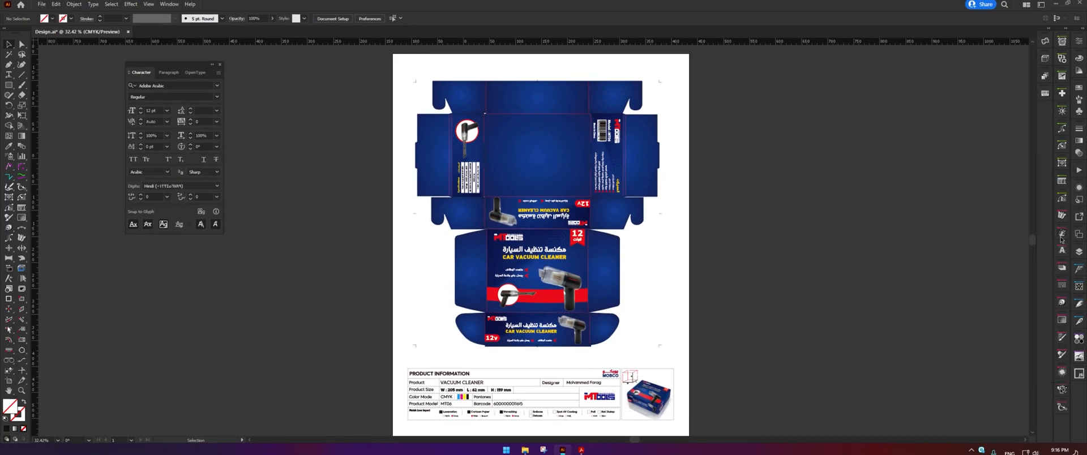
left_click(1080, 254)
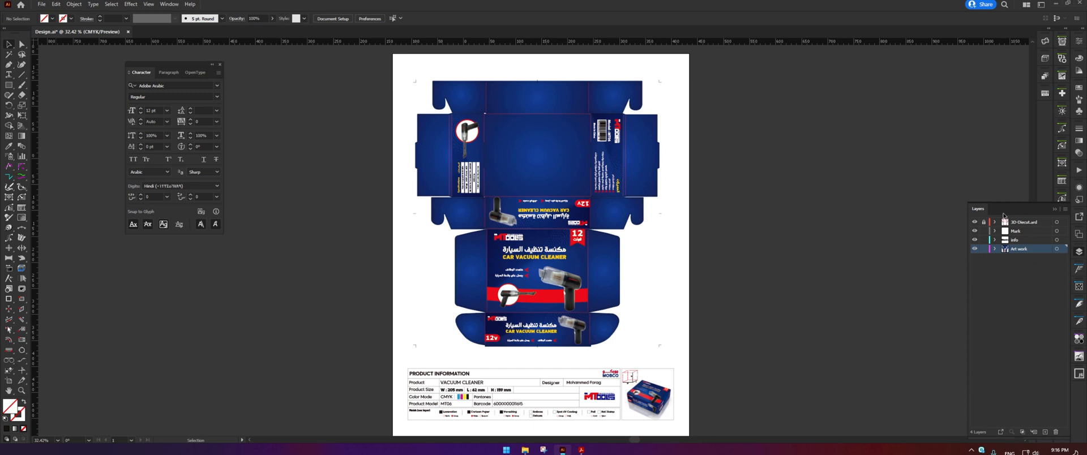
left_click(1027, 225)
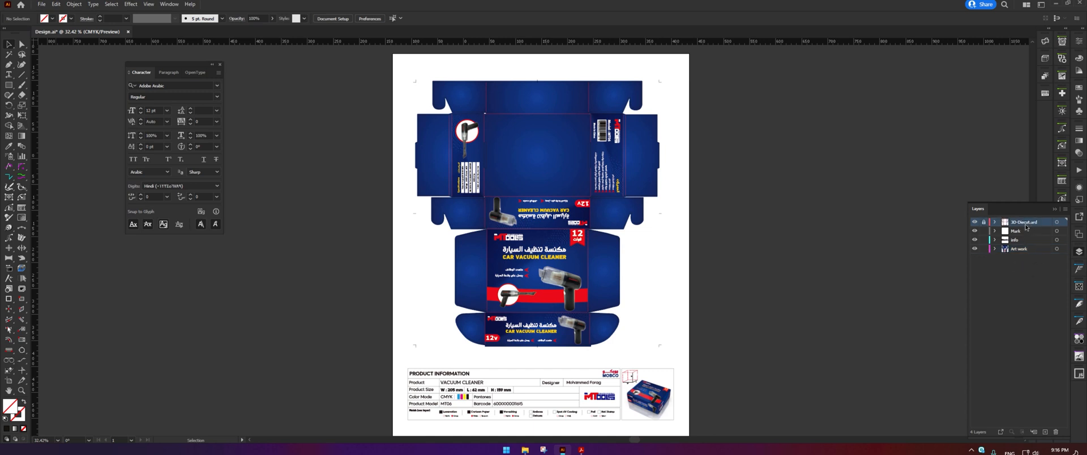
left_click(1054, 432)
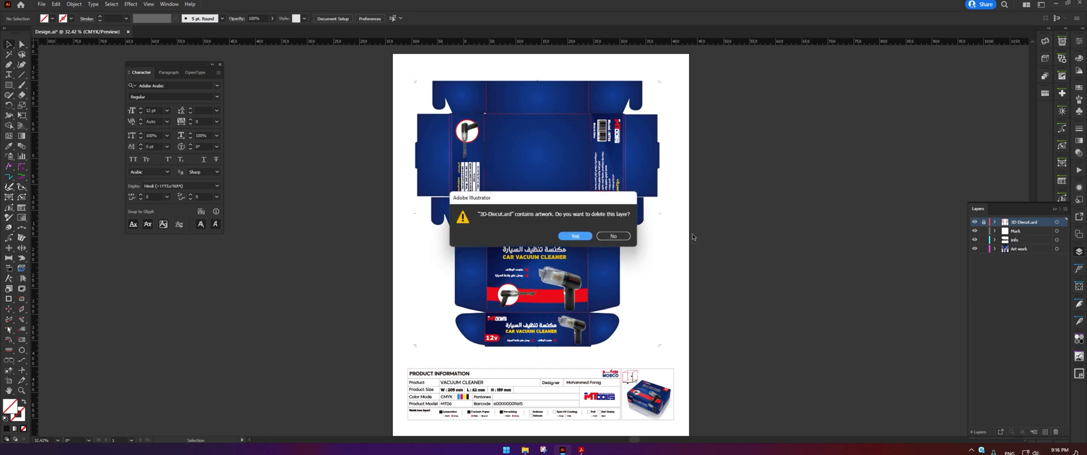
left_click(577, 235)
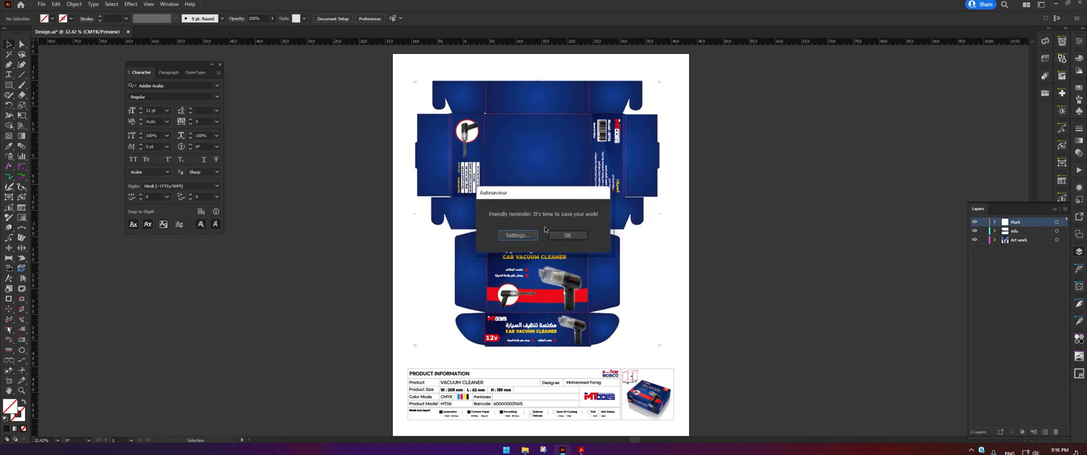
left_click(563, 236)
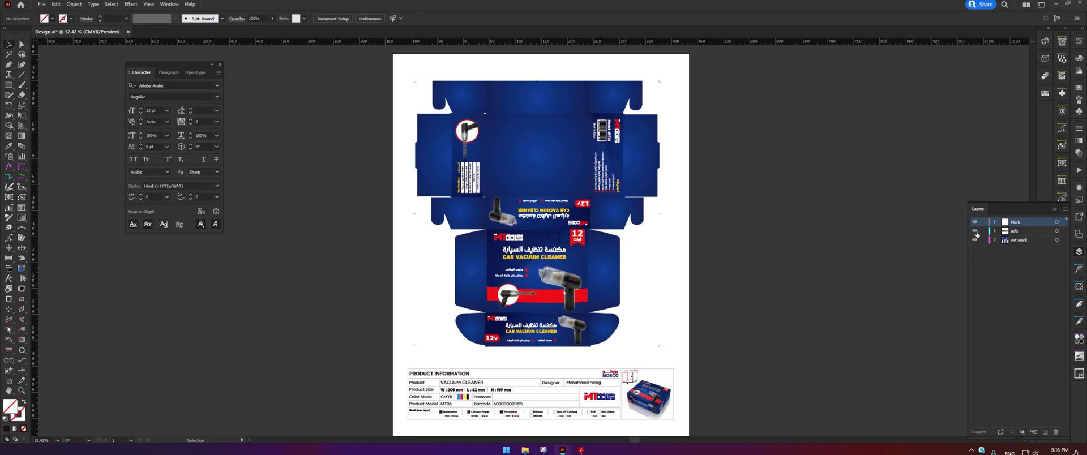
- Extend the lower edge of the large central panel's blue background to close the white gap above the inverted title panel
key("z")
left_click_drag(566, 213, 722, 163)
left_click_drag(433, 204, 559, 179)
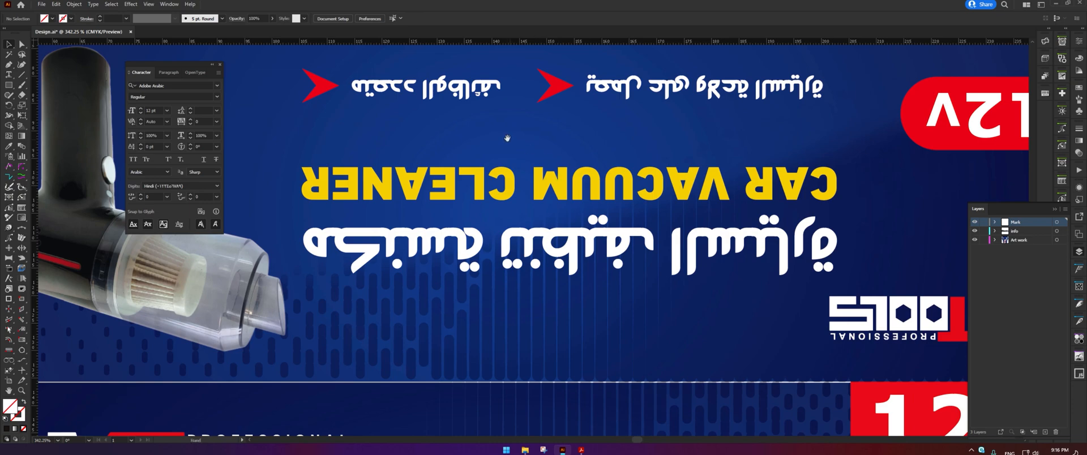
key("space")
left_click_drag(509, 135, 569, 386)
left_click_drag(275, 298, 609, 304)
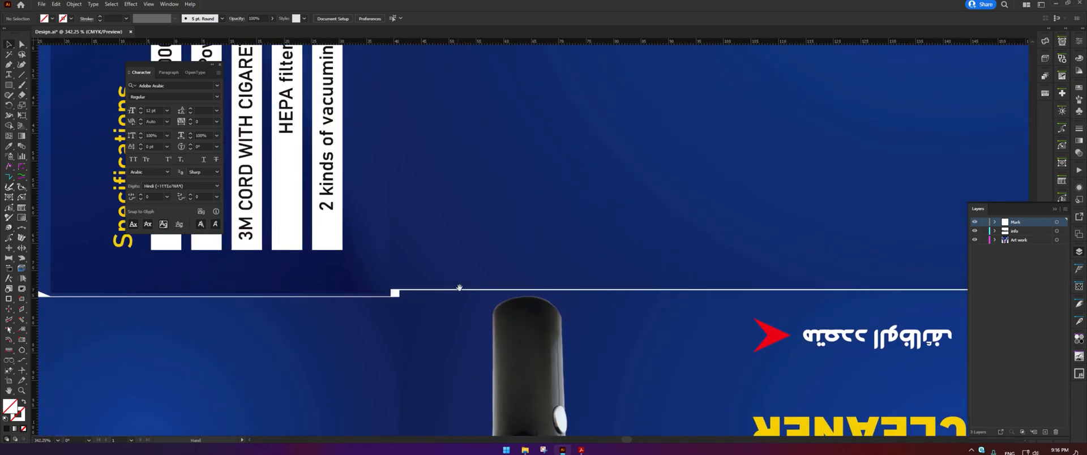
key("ctrl+0")
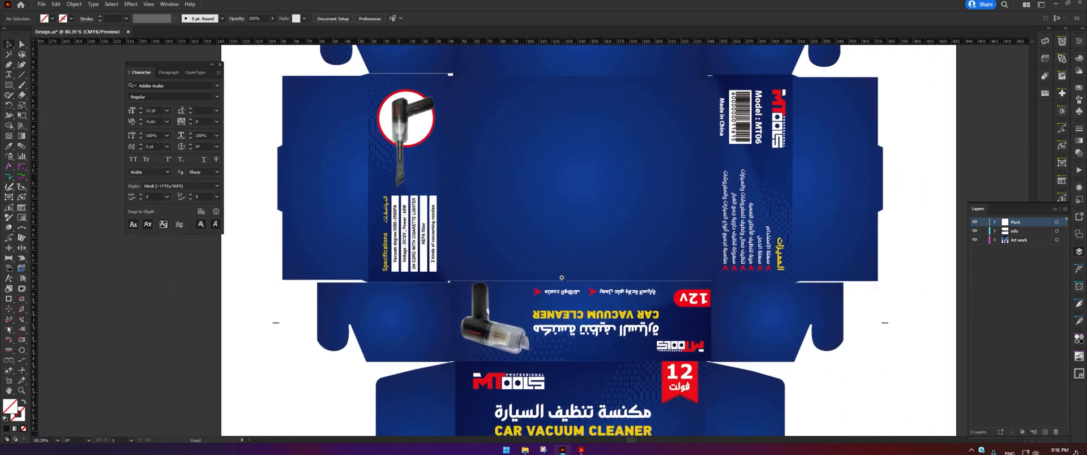
left_click_drag(562, 278, 693, 270)
left_click(668, 264)
left_click_drag(615, 296, 750, 254)
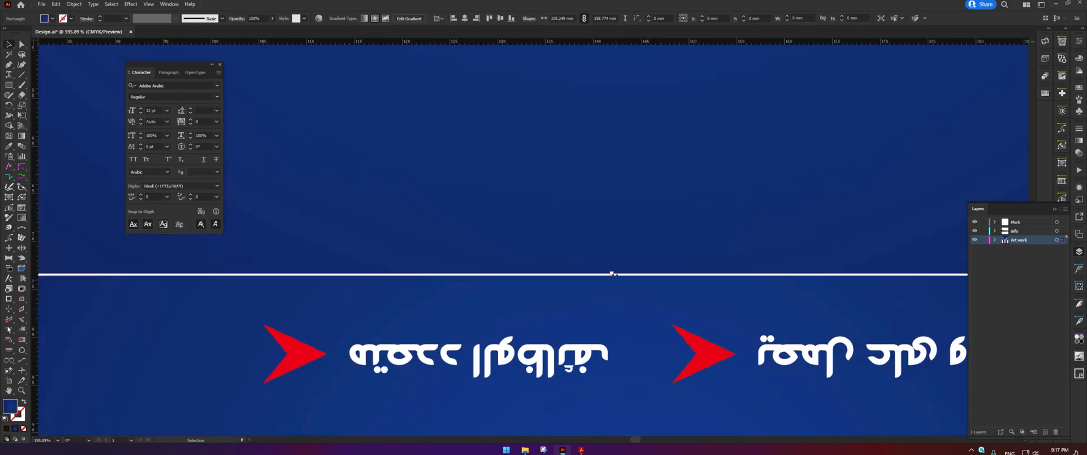
left_click_drag(611, 274, 611, 276)
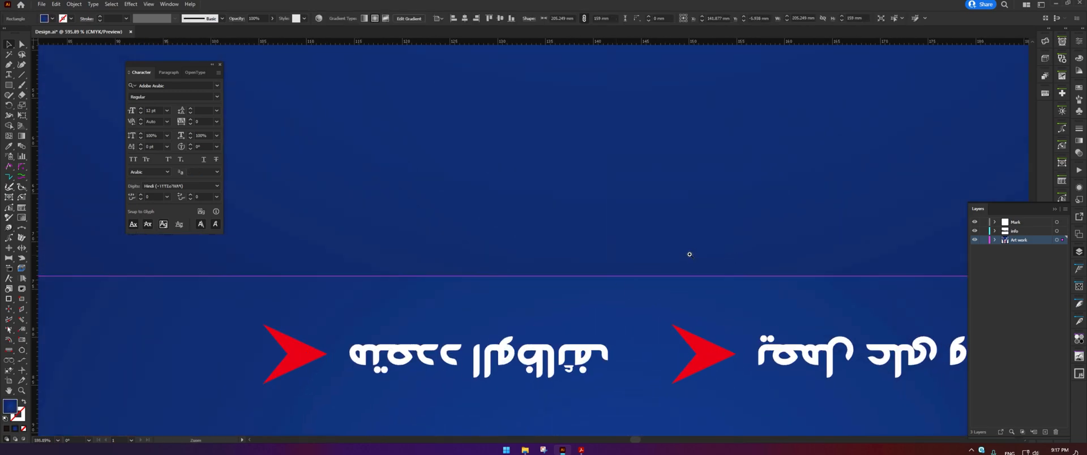
- Extend the front panel's blue background upward to close the white gap below the inverted title panel, then deselect it
left_click_drag(690, 254, 481, 258)
left_click_drag(721, 387, 827, 317)
left_click_drag(495, 190, 572, 263)
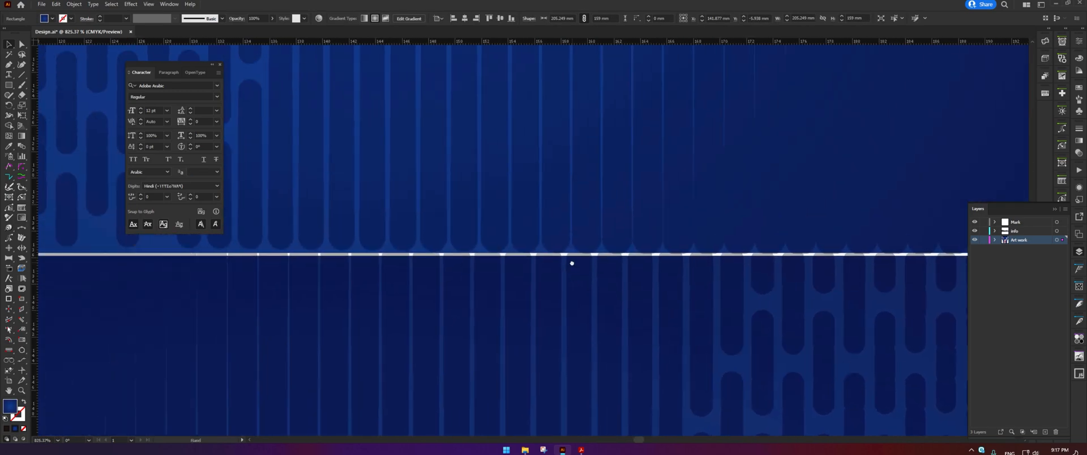
left_click(567, 262)
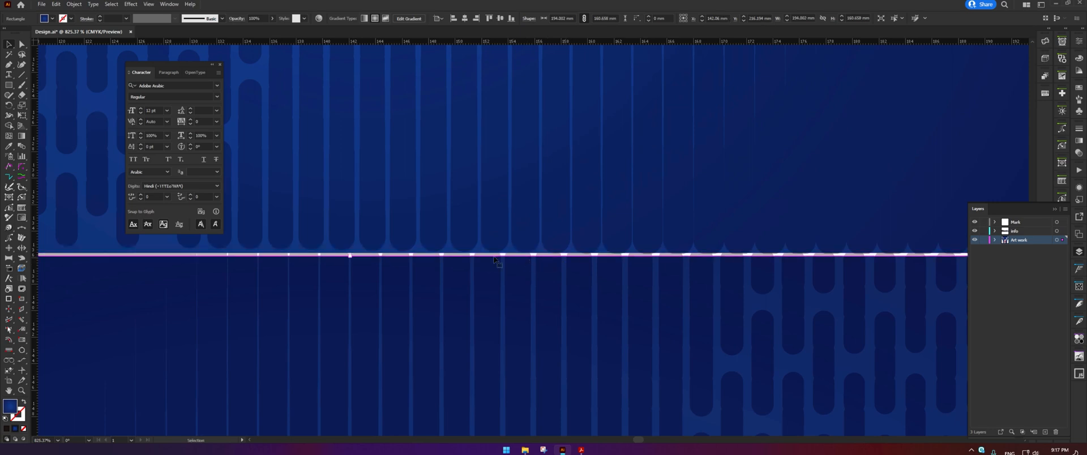
left_click_drag(350, 256, 350, 253)
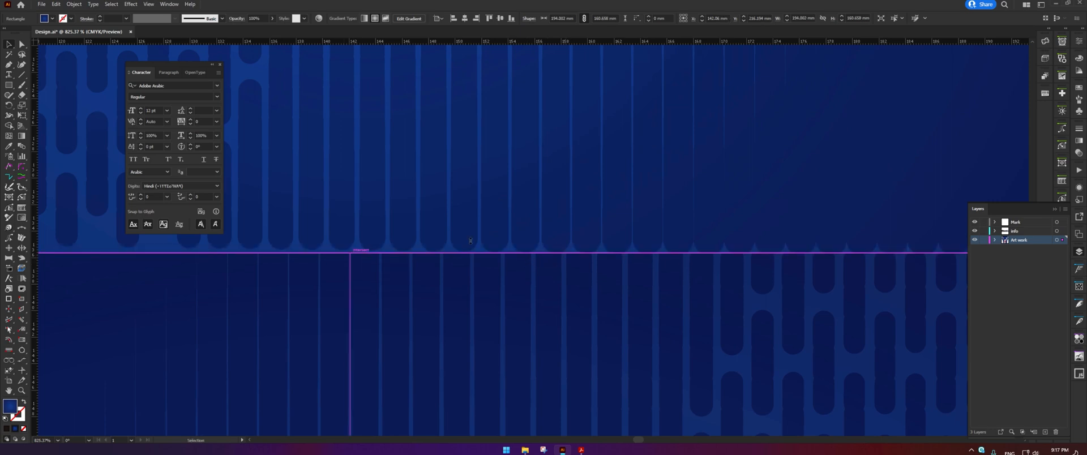
key("ctrl+0")
left_click(854, 262)
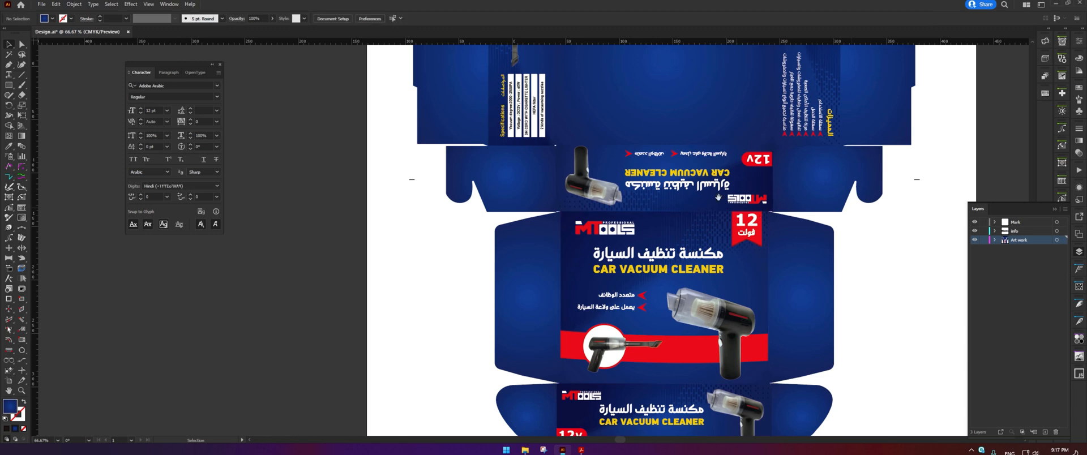
left_click_drag(679, 185, 533, 191)
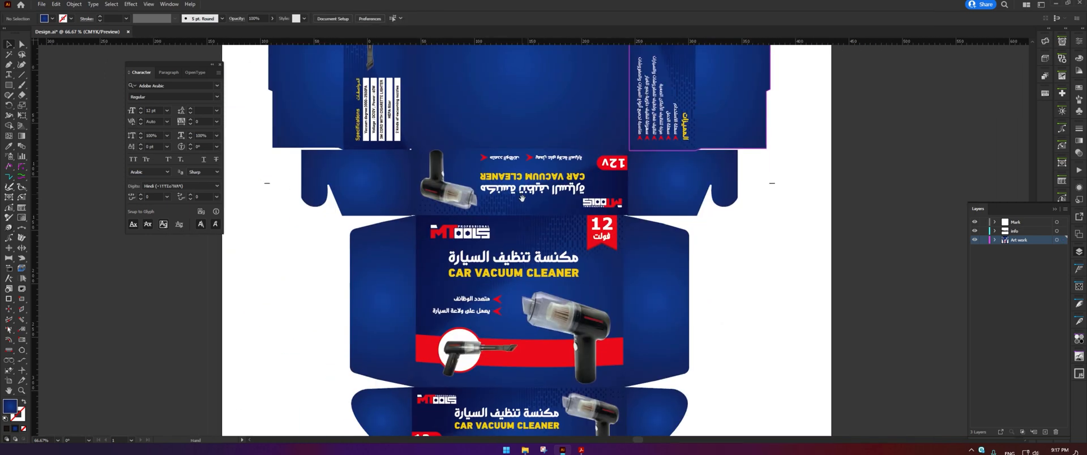
- Save the design as an Illustrator 2020 file named Ai-Outline in the Ai-Outline subfolder of Print
left_click(41, 5)
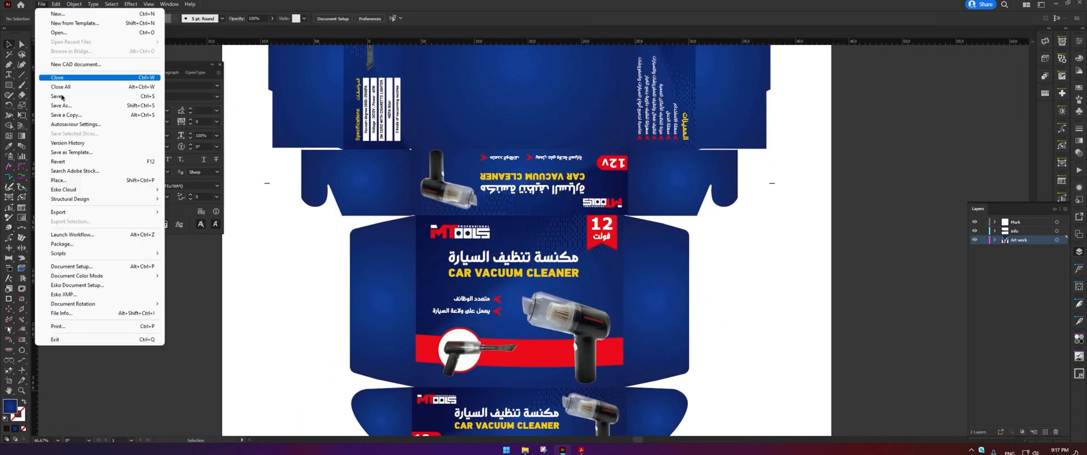
left_click(62, 107)
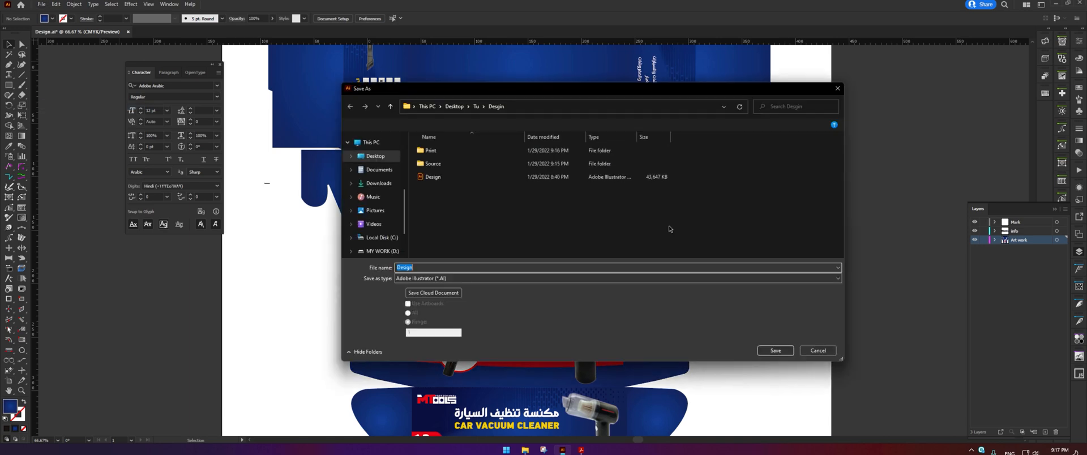
double_click(428, 151)
double_click(428, 151)
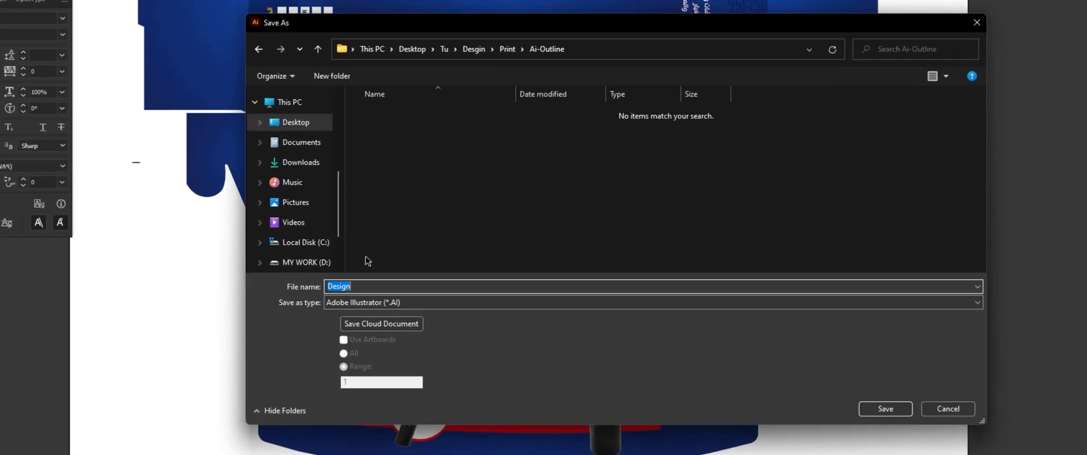
type("Ai-Outline")
left_click(885, 409)
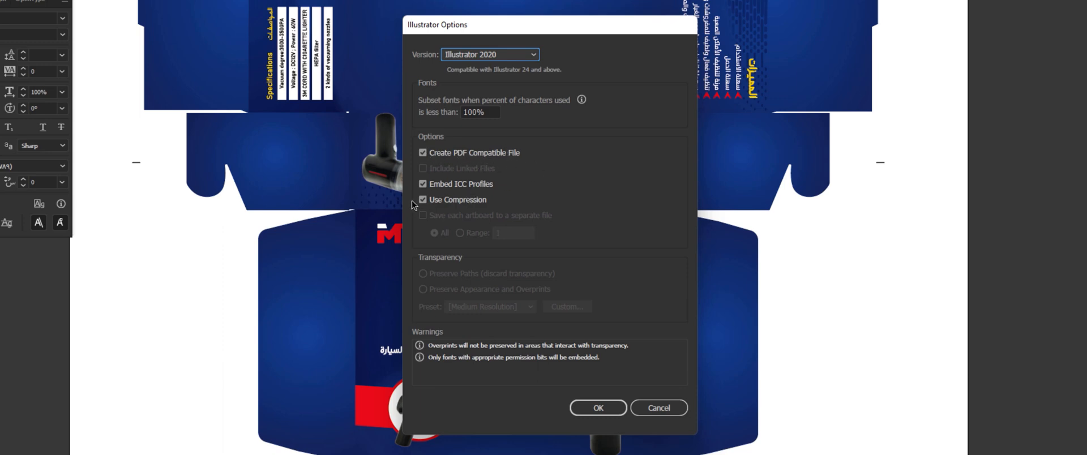
left_click(598, 408)
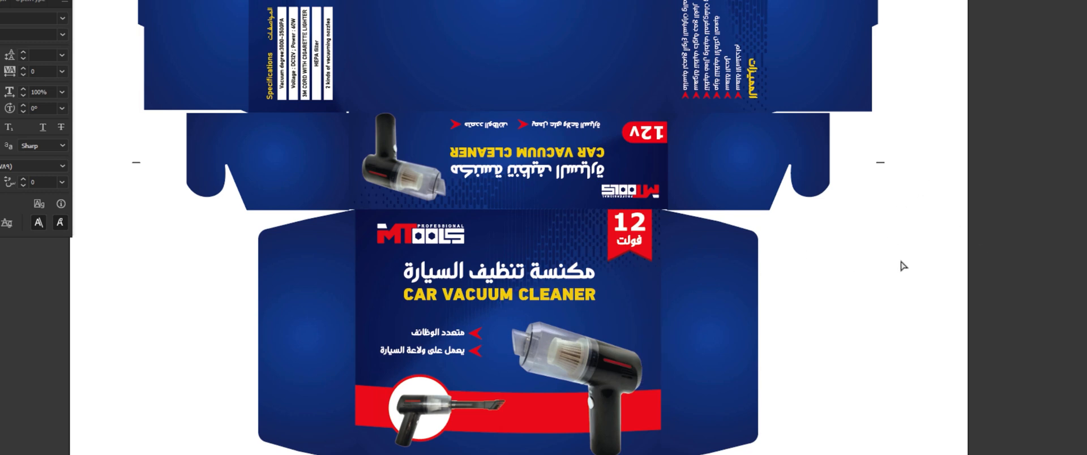
- Undo the two panel background adjustments and the deletion of the 3D-Diecut.ard layer
key("ctrl+z")
key("ctrl+z")
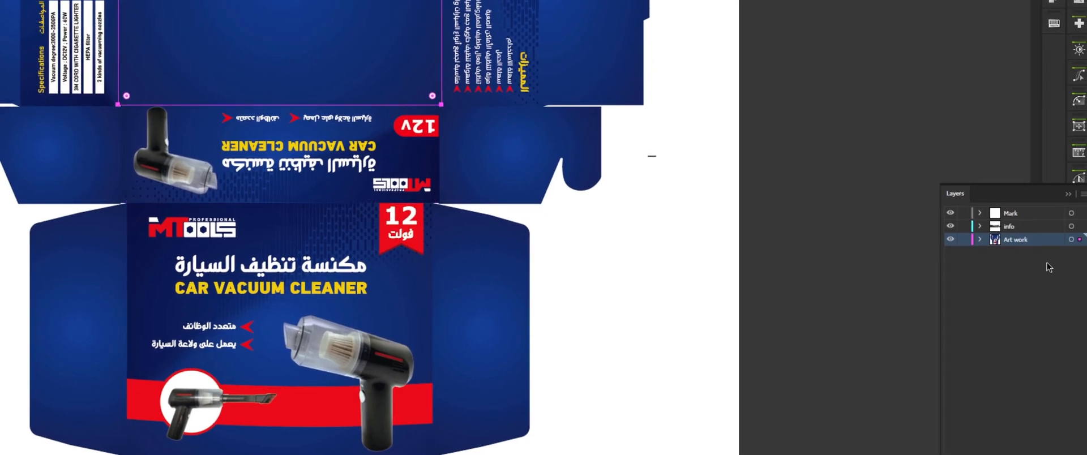
key("ctrl+z")
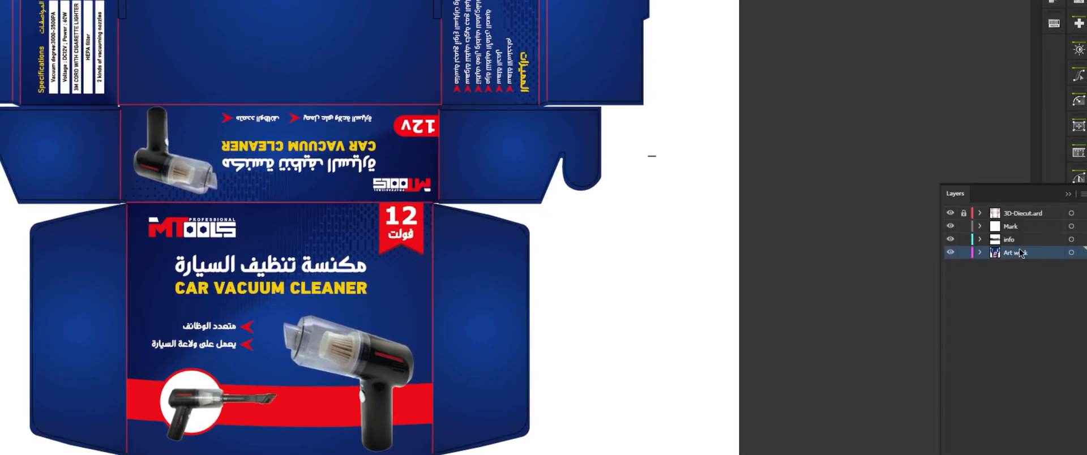
- Delete the Art work layer with its artwork, keeping the 3D-Diecut.ard, Mark and info layers
left_click(1078, 453)
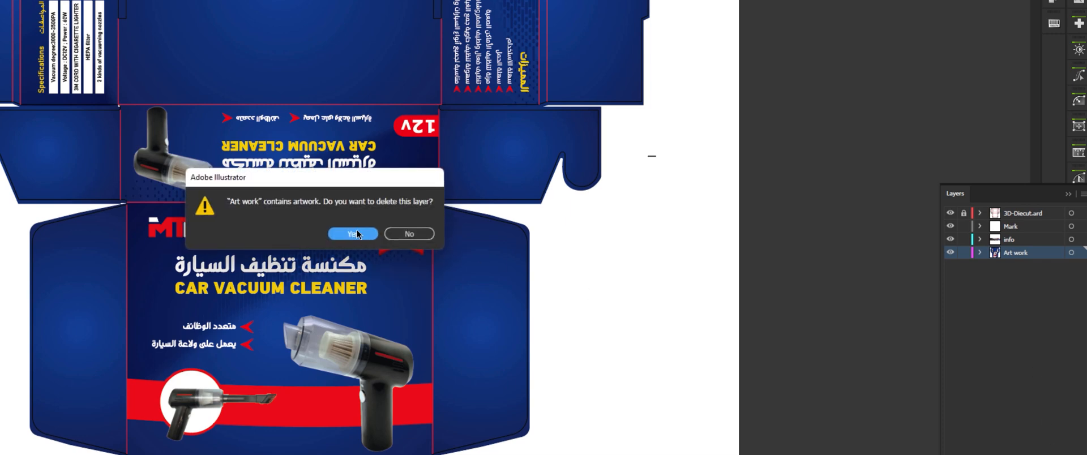
left_click(420, 231)
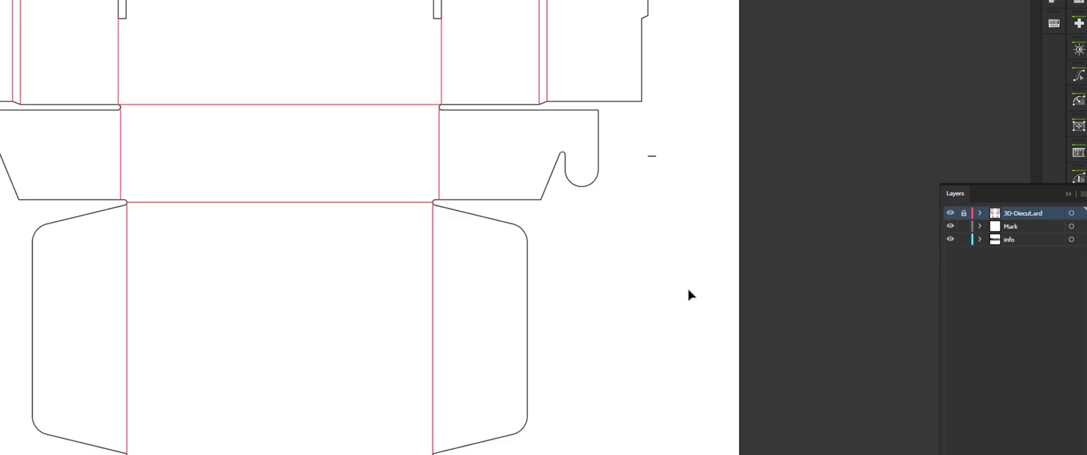
left_click_drag(371, 158, 262, 180)
left_click_drag(467, 191, 447, 232)
- Save the die-cut drawing as an Illustrator 2020 file named Diecut-Outline in the Ai-Outline subfolder of Print
left_click(41, 4)
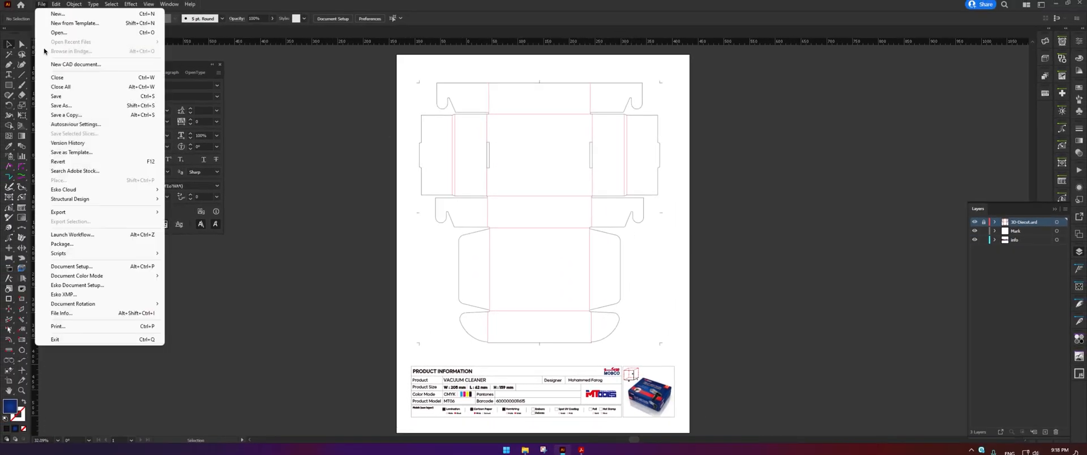
left_click(56, 108)
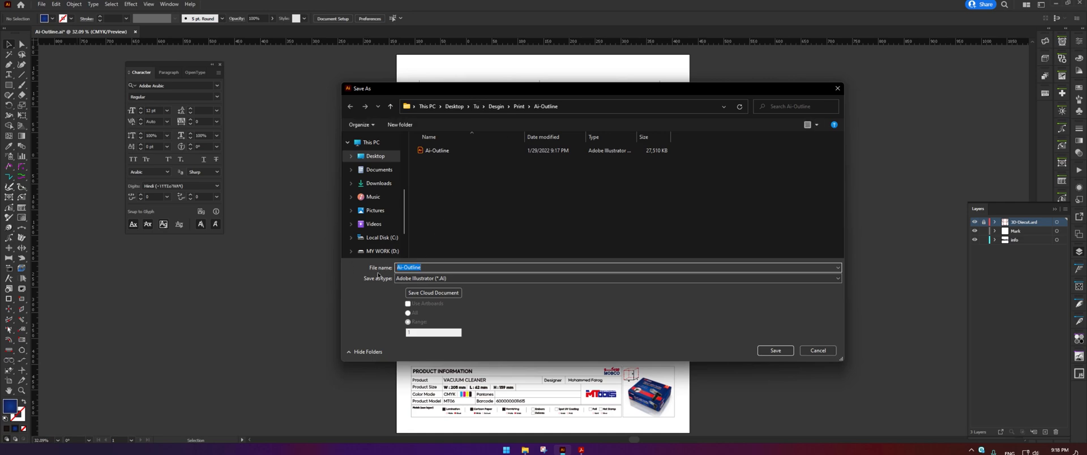
left_click_drag(403, 269, 383, 268)
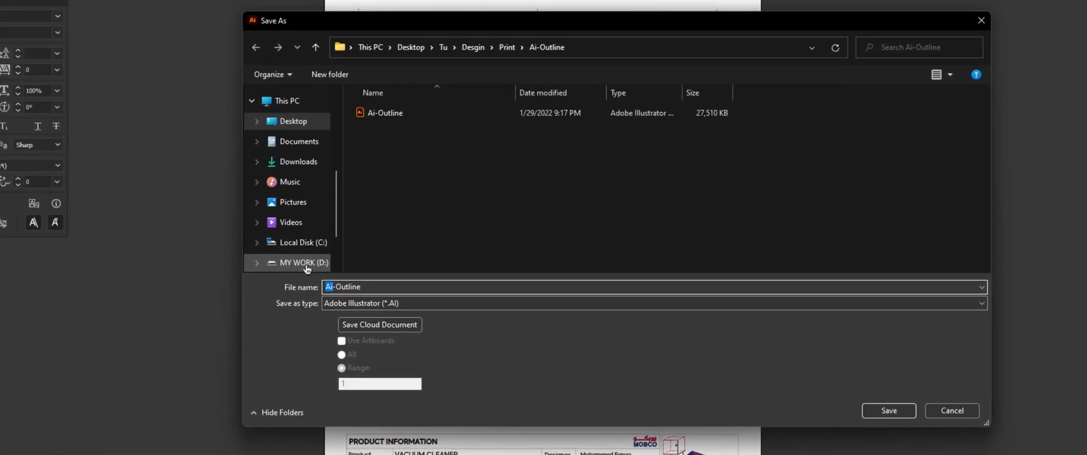
type("Diecut")
left_click(878, 411)
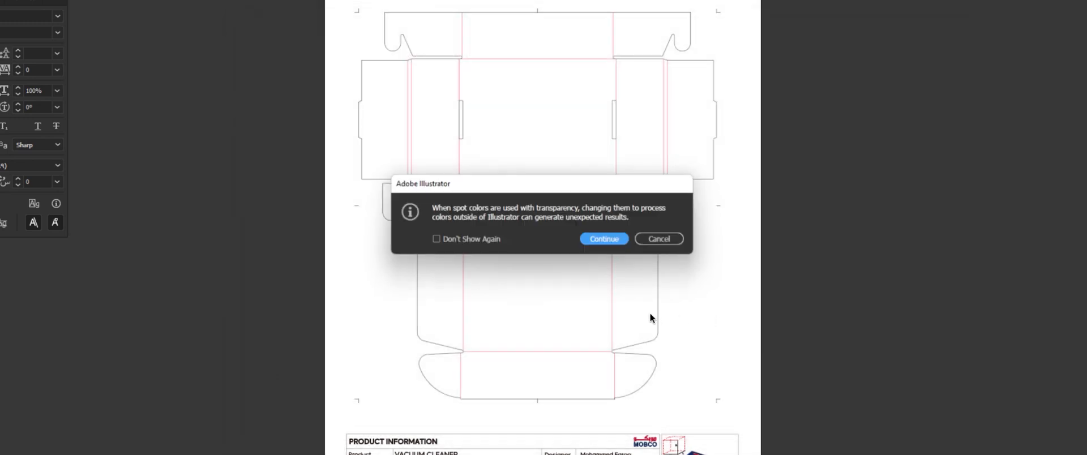
left_click(606, 240)
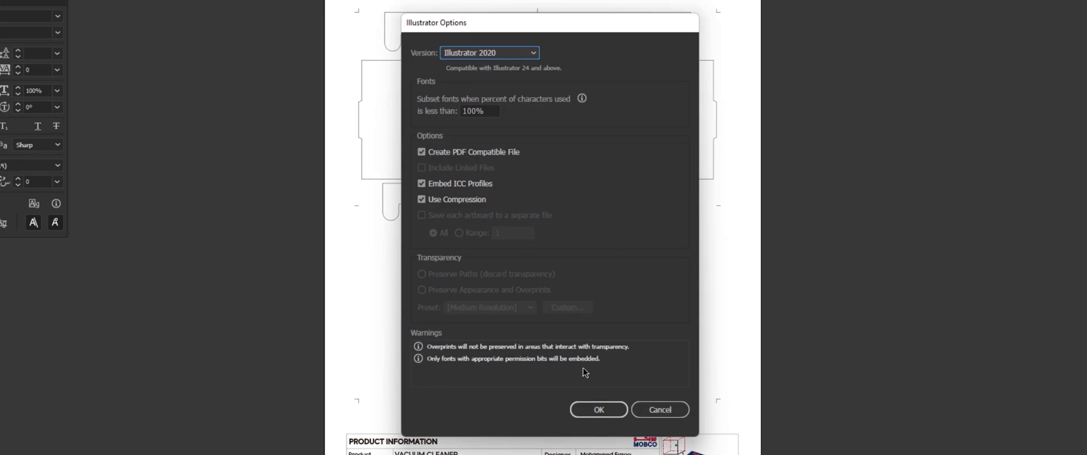
left_click(594, 409)
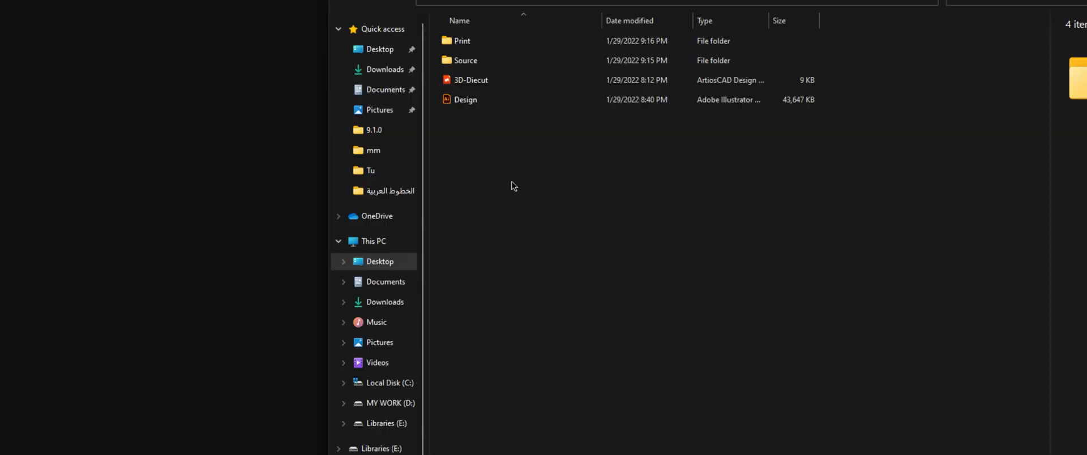
- Move the 3D-Diecut and Design files from the Desgin folder into the Source folder
left_click(478, 81)
key("shift+Down")
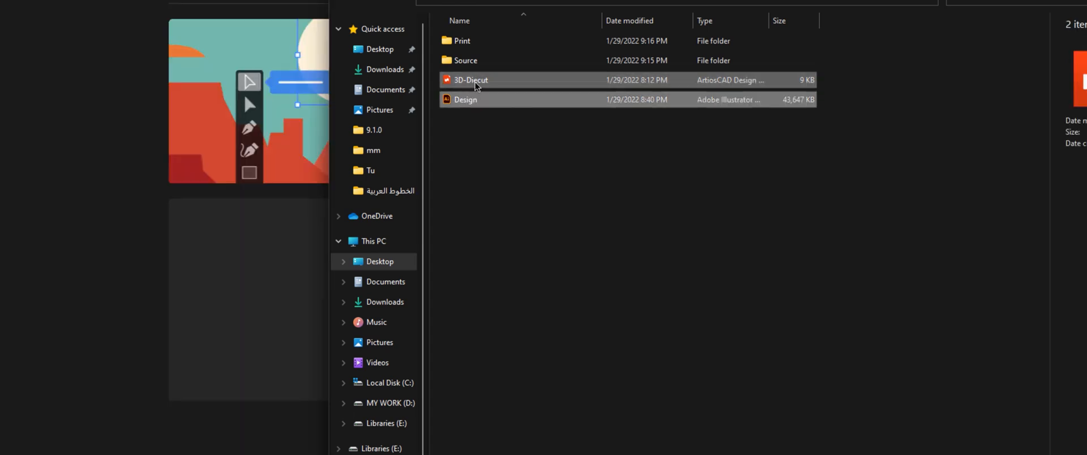
left_click_drag(476, 85, 467, 64)
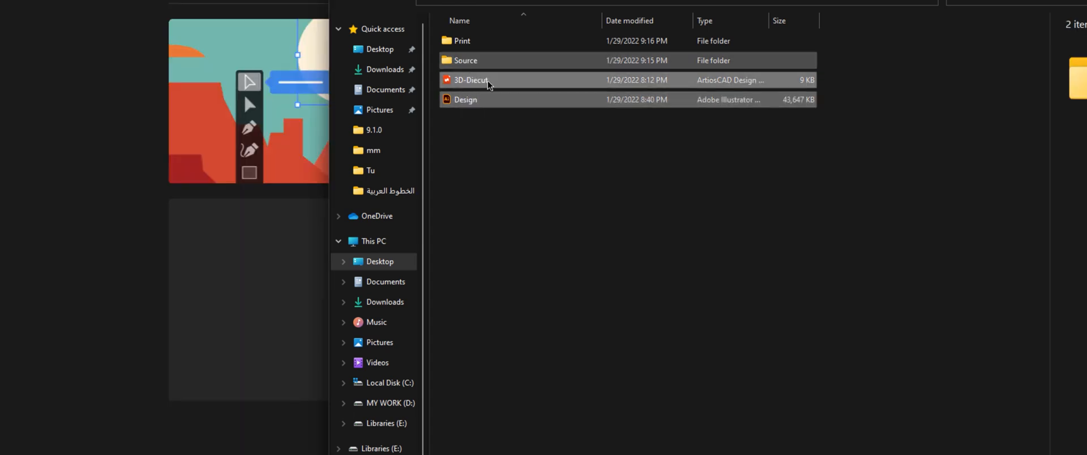
- Sort the files inside Source, moving 3D-Diecut into the 3D subfolder and Design into the Ai subfolder
double_click(472, 63)
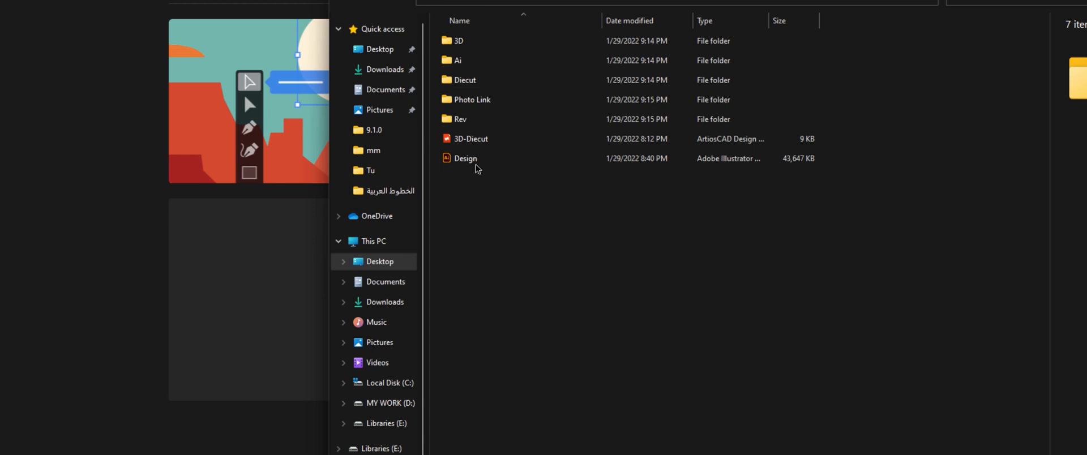
left_click_drag(471, 140, 462, 40)
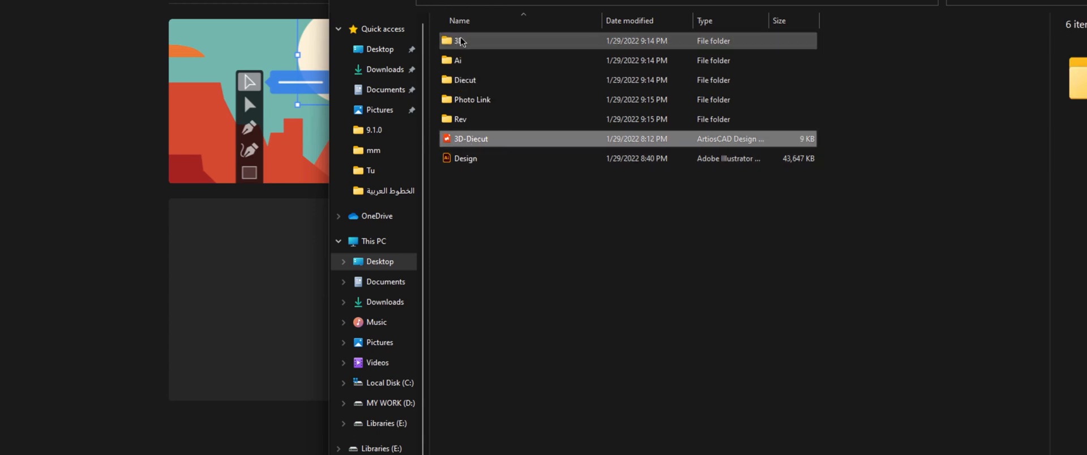
left_click(465, 141)
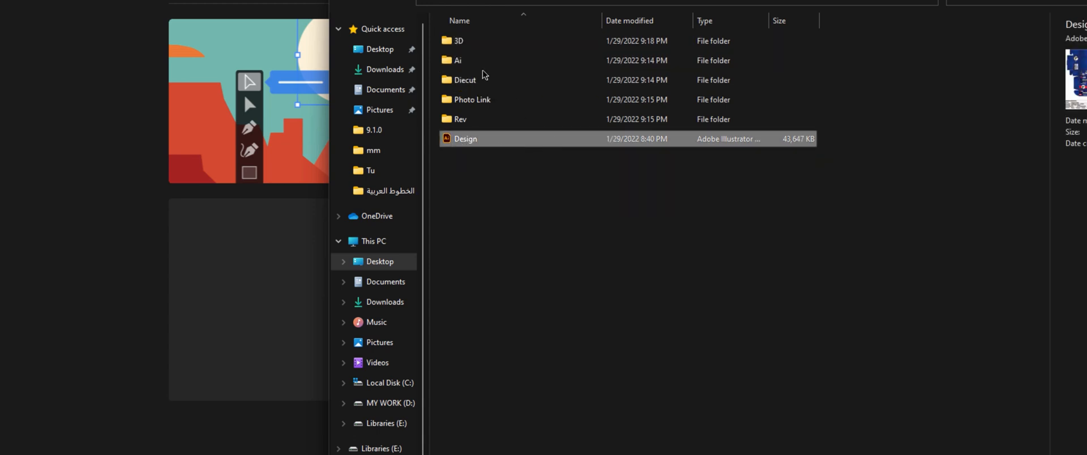
left_click_drag(484, 74, 464, 62)
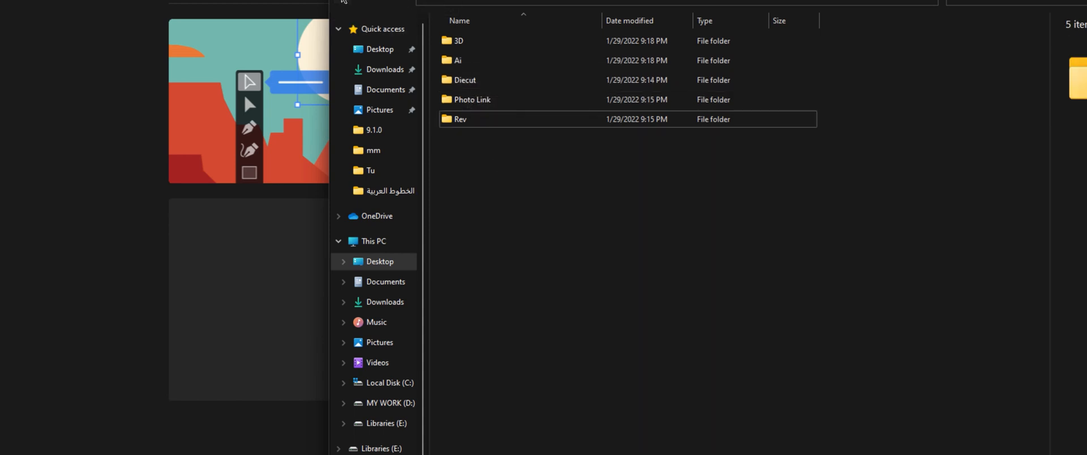
- Copy the Diecut Illustrator file from the Tu folder into the Diecut subfolder of Source
left_click(342, 1)
left_click(512, 1)
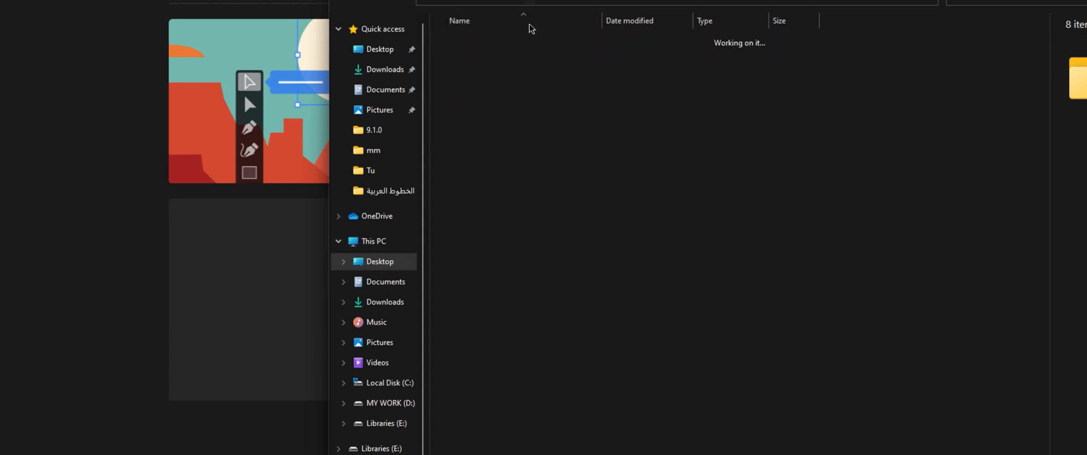
left_click(465, 102)
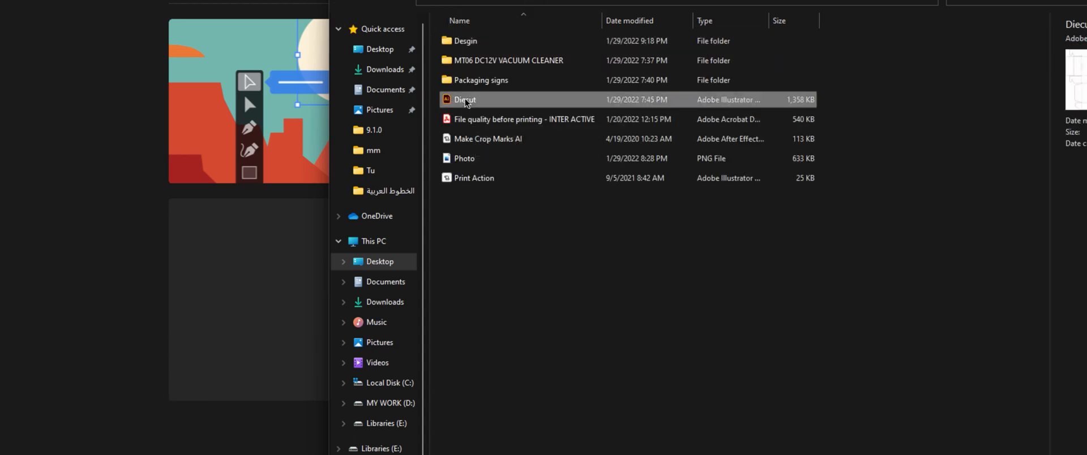
right_click(465, 101)
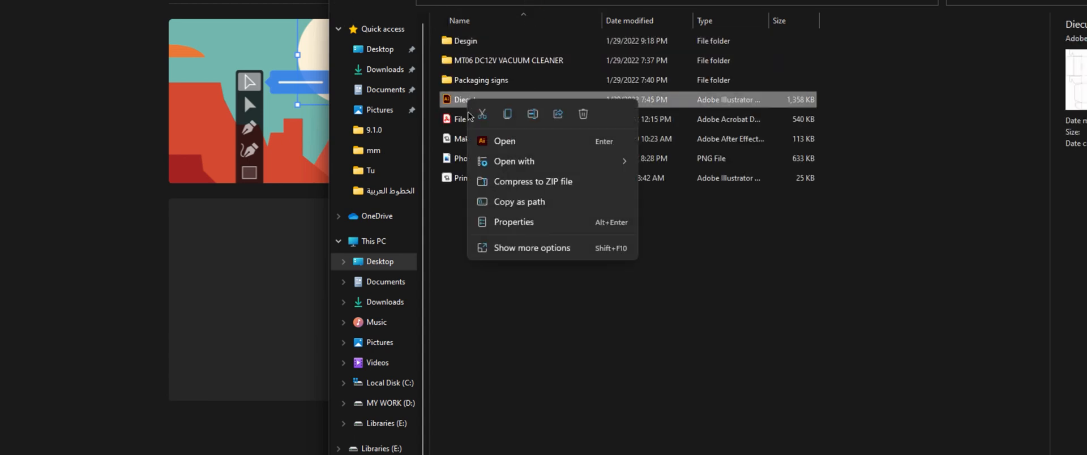
left_click(508, 114)
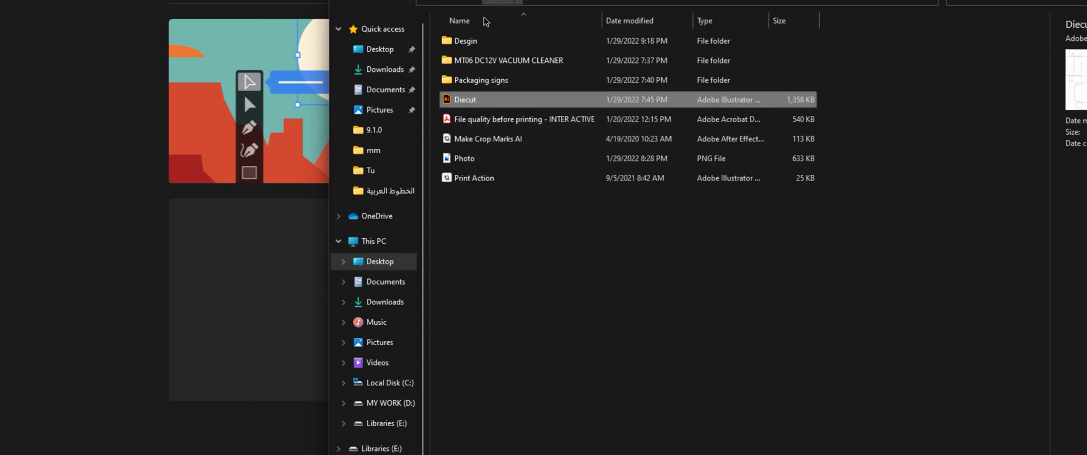
double_click(475, 41)
left_click(470, 61)
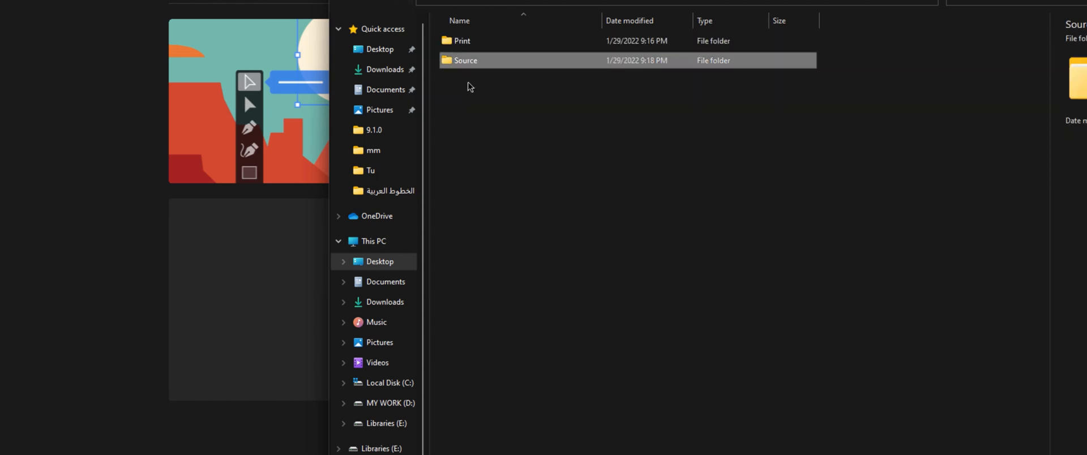
double_click(469, 79)
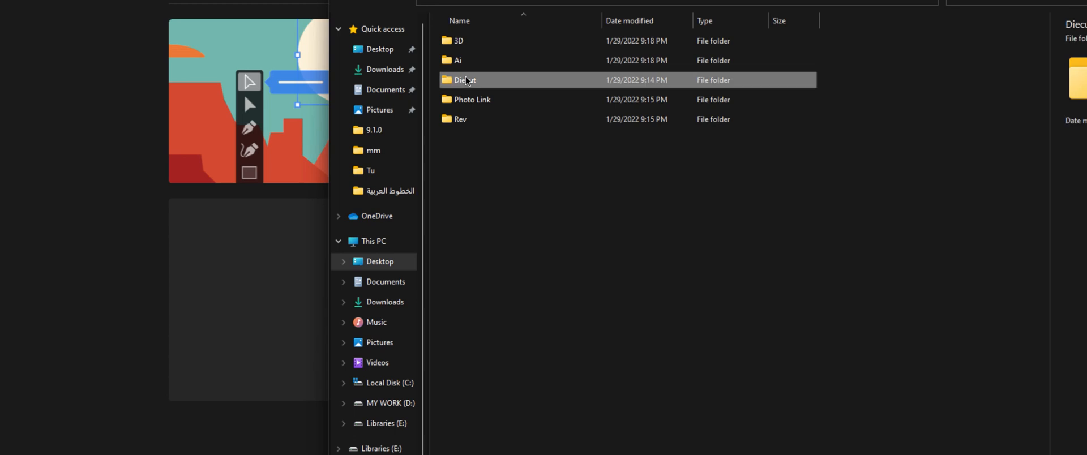
right_click(531, 139)
left_click(544, 123)
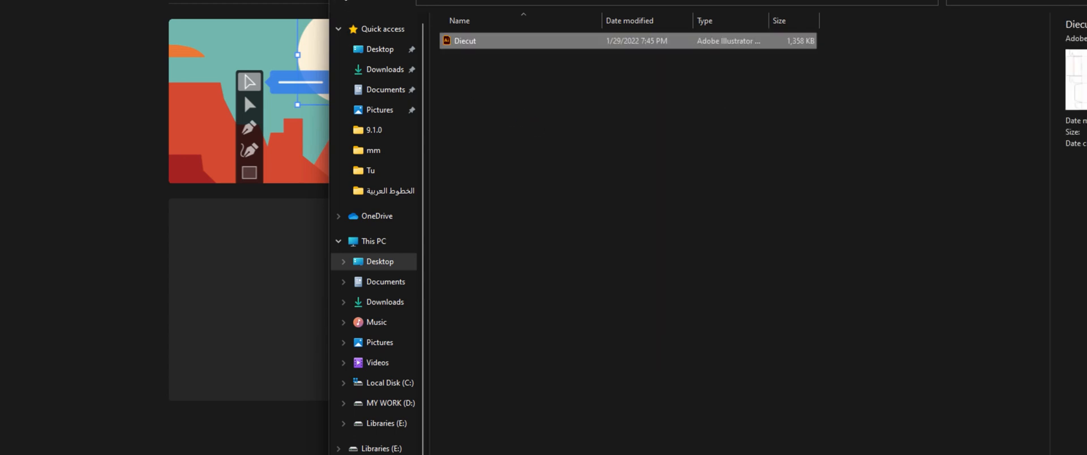
- Open the Ai-Outline and Diecut-Outline files from the Ai-Outline subfolder of Print in Illustrator
key("BackSpace")
key("BackSpace")
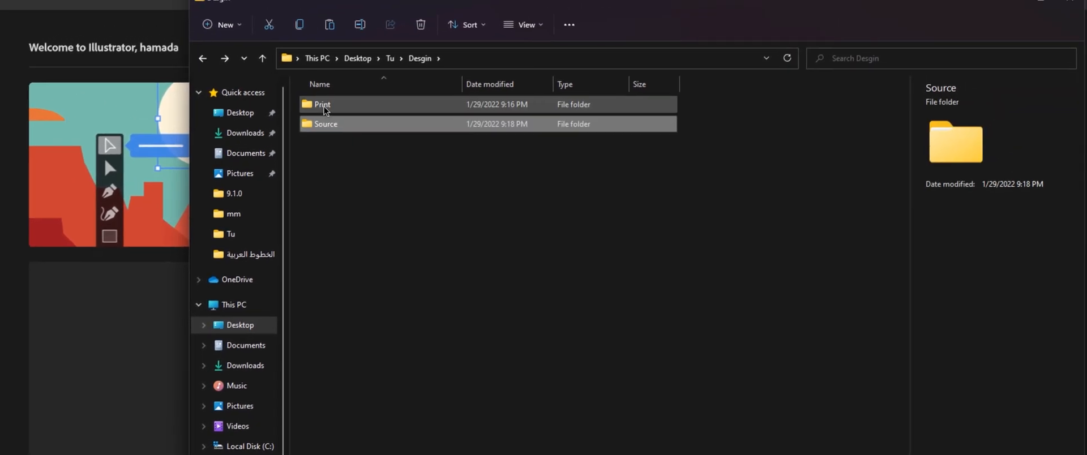
double_click(325, 109)
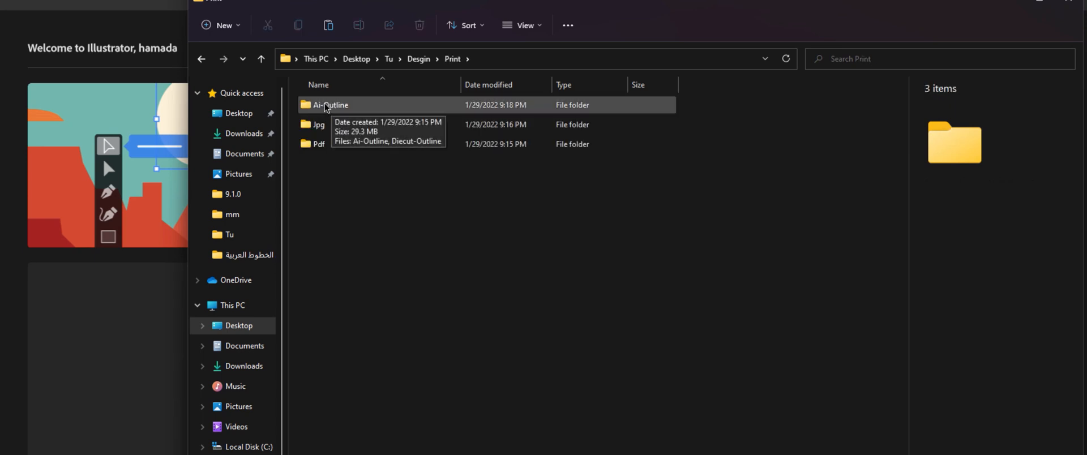
double_click(332, 108)
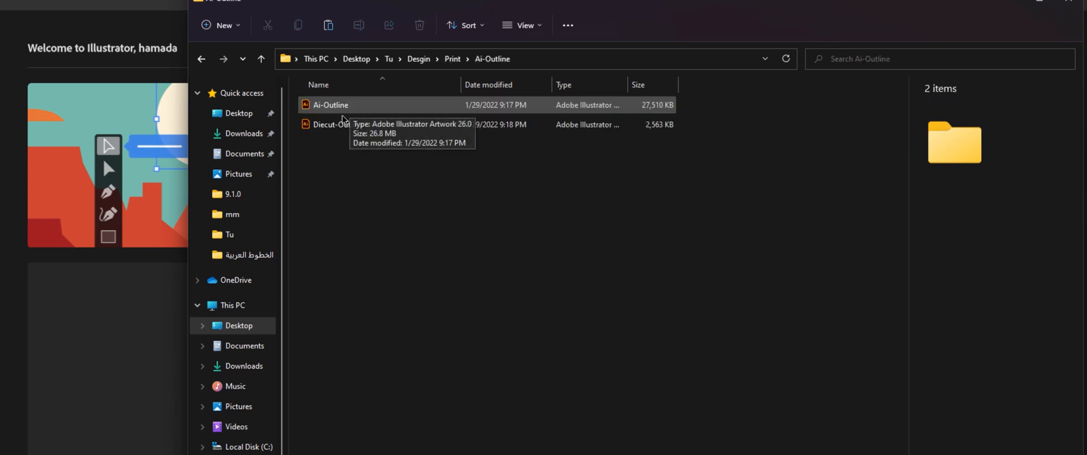
left_click_drag(371, 165, 321, 106)
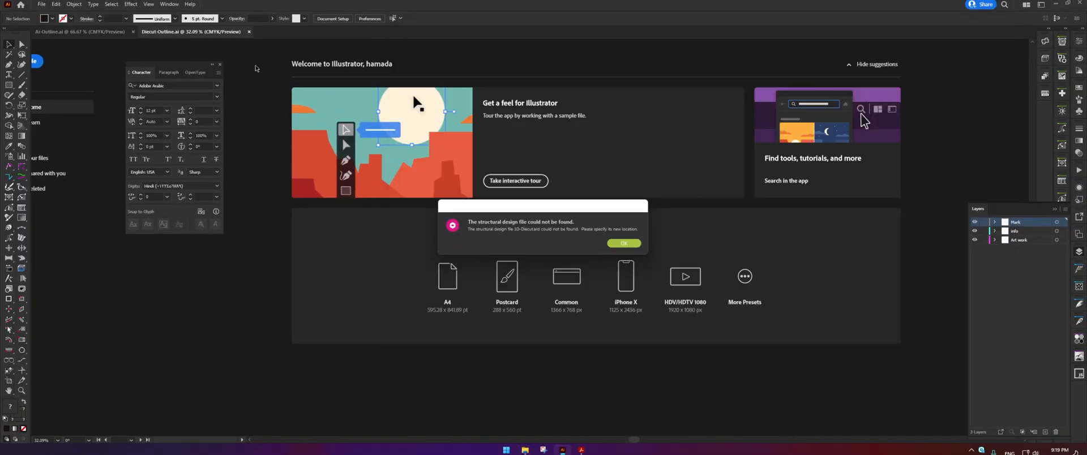
- Relink the missing structural design of Diecut-Outline to the 3D-Diecut file in the 3D subfolder of Source
left_click(621, 242)
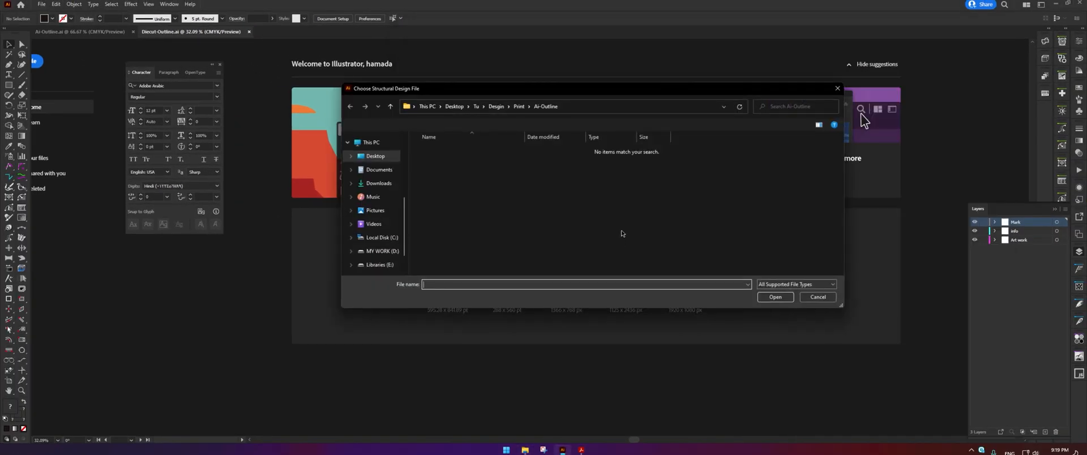
left_click(519, 107)
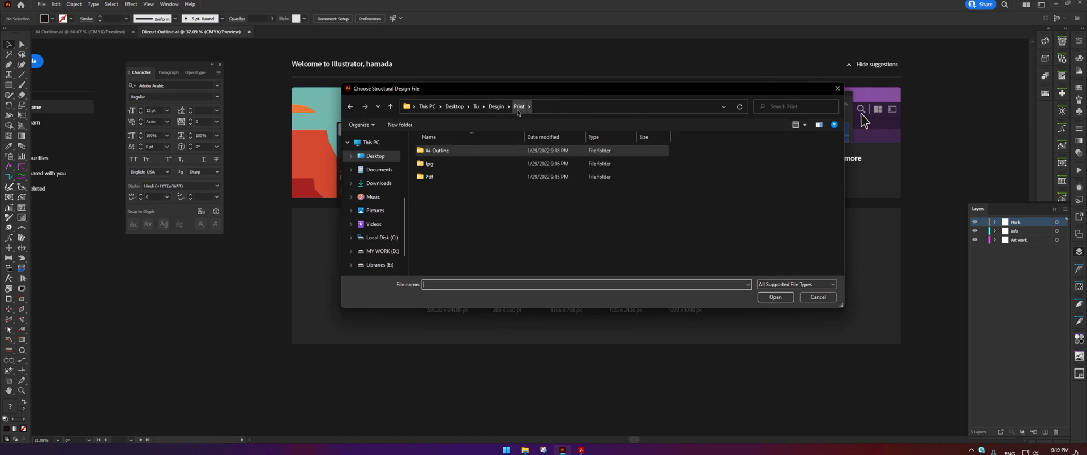
left_click(430, 177)
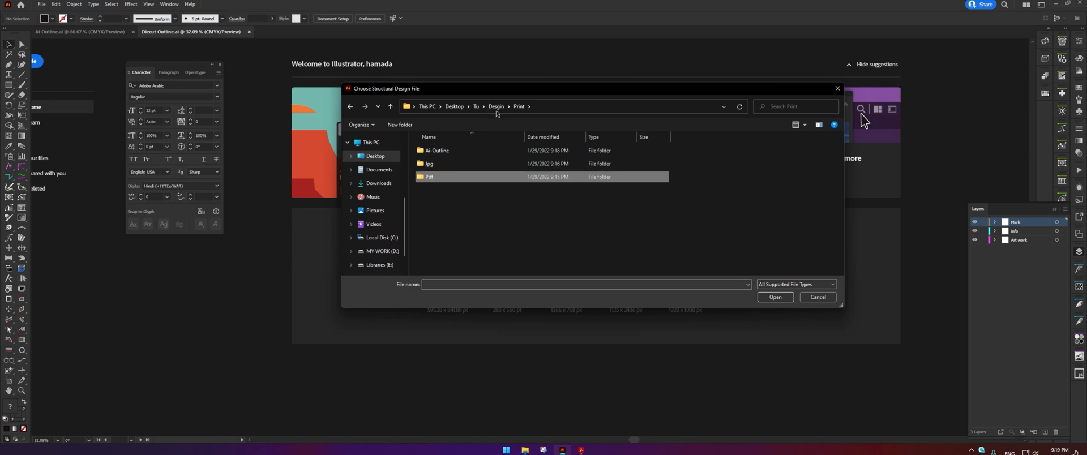
left_click(497, 108)
double_click(433, 163)
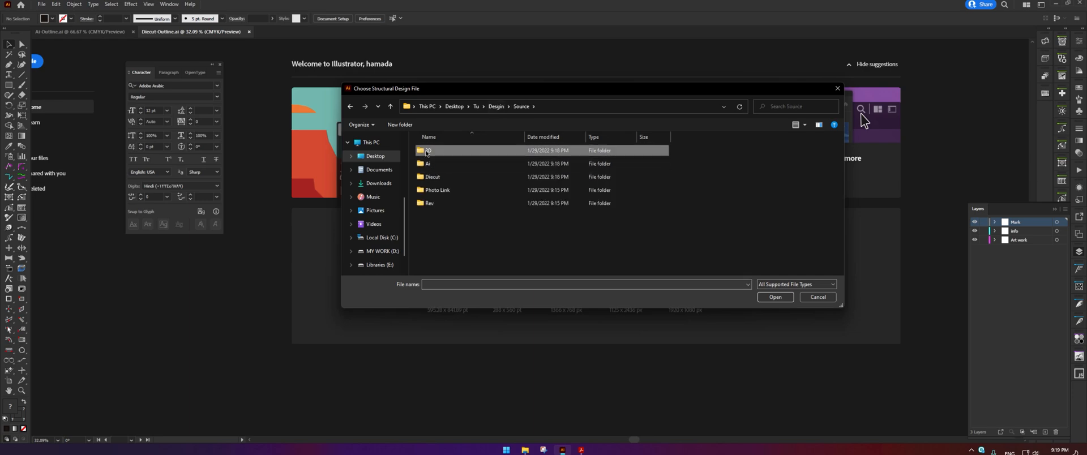
double_click(430, 150)
double_click(430, 150)
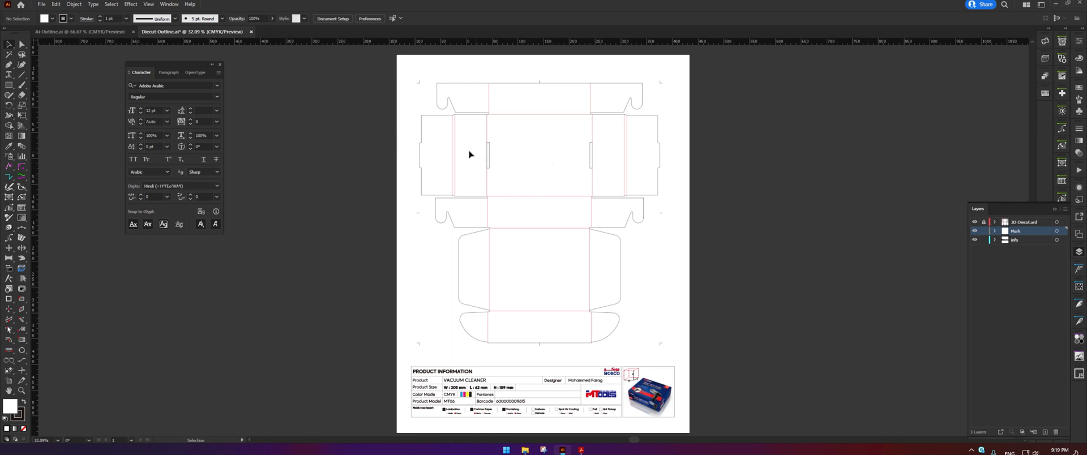
- Save the die-cut document in Adobe PDF format as Diecut-Outline in the Pdf subfolder of Print
left_click(42, 4)
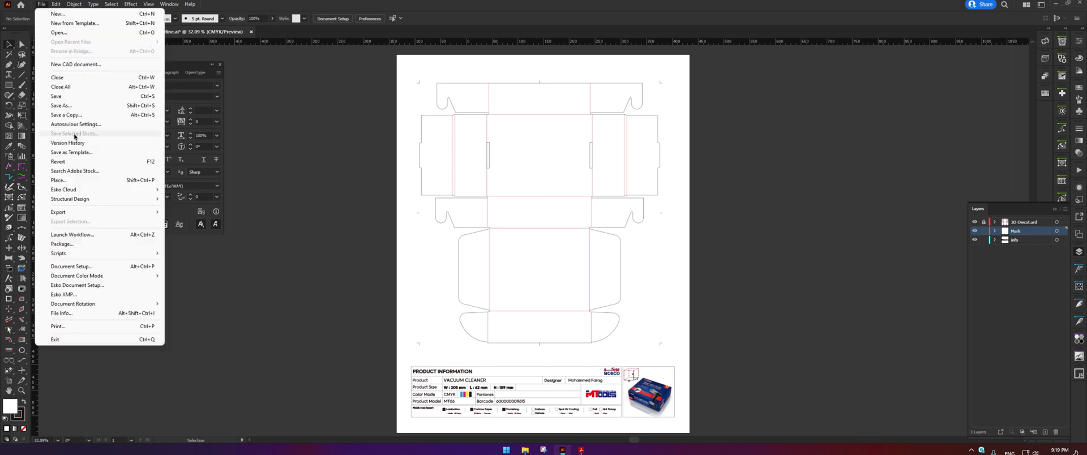
left_click(69, 106)
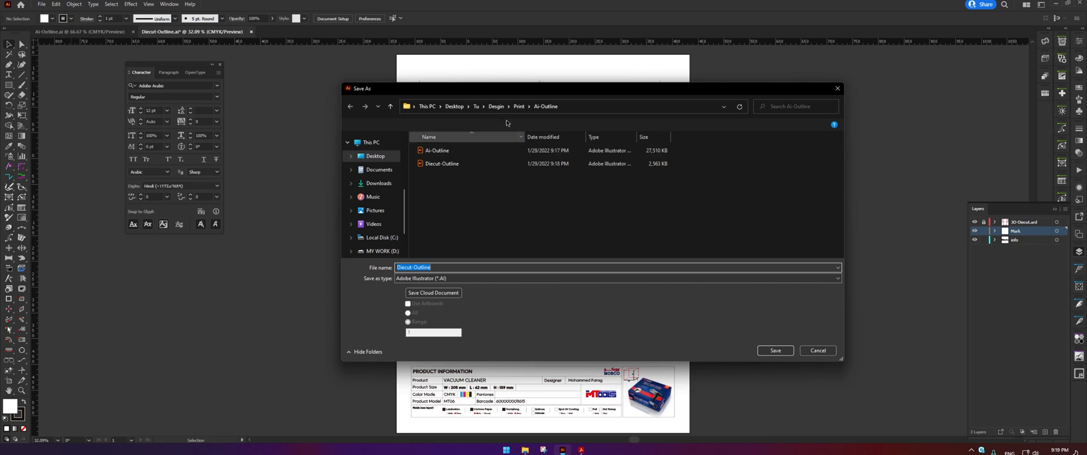
left_click(519, 106)
double_click(438, 175)
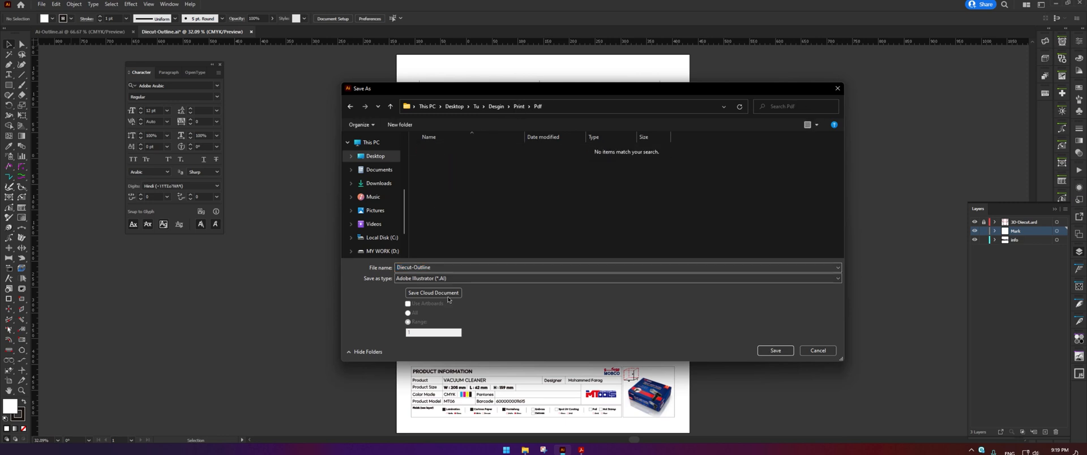
left_click(439, 279)
left_click(434, 295)
left_click(775, 351)
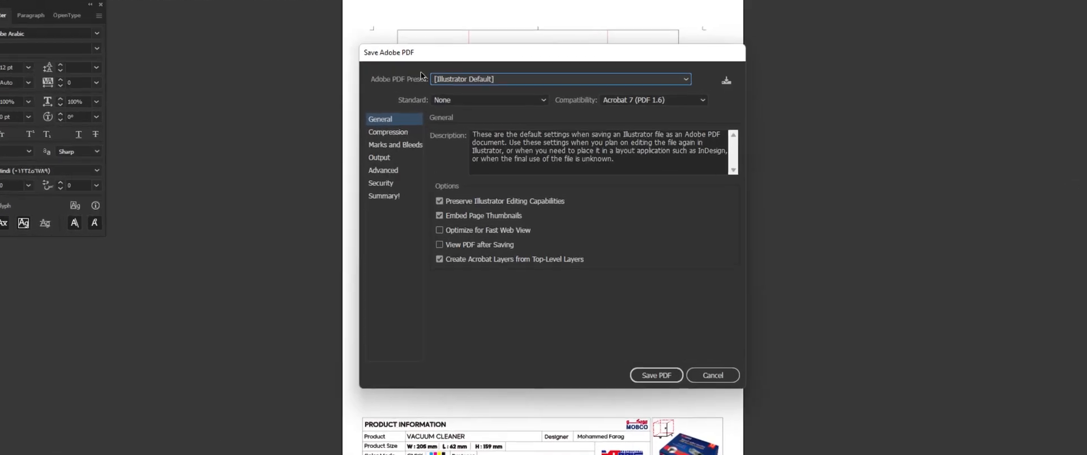
- Save the die-cut PDF with the Press Quality preset and the profile inclusion policy set to Include Destination Profiles
left_click(474, 119)
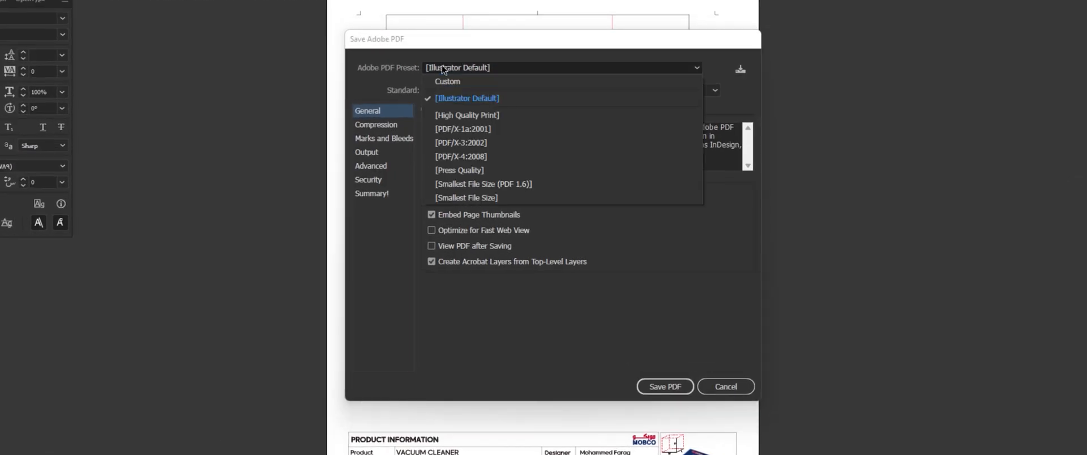
left_click(470, 171)
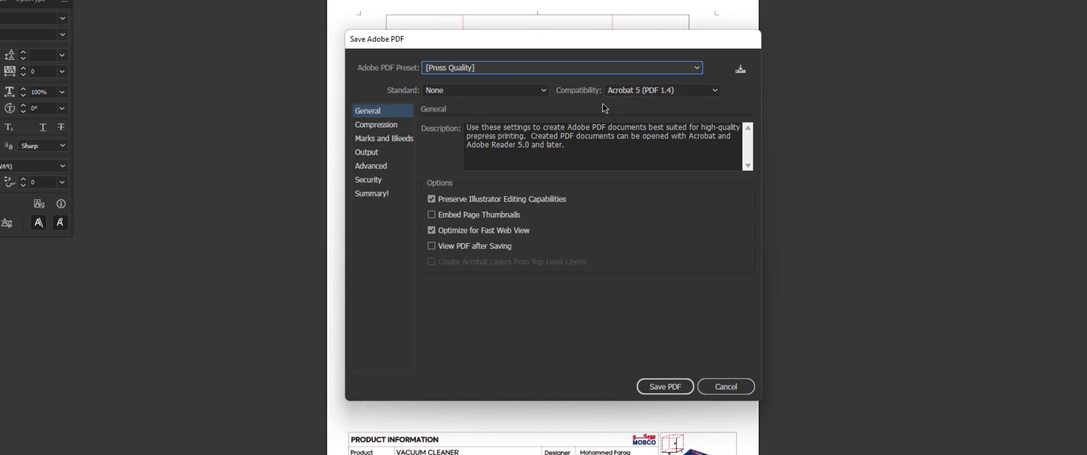
left_click(373, 157)
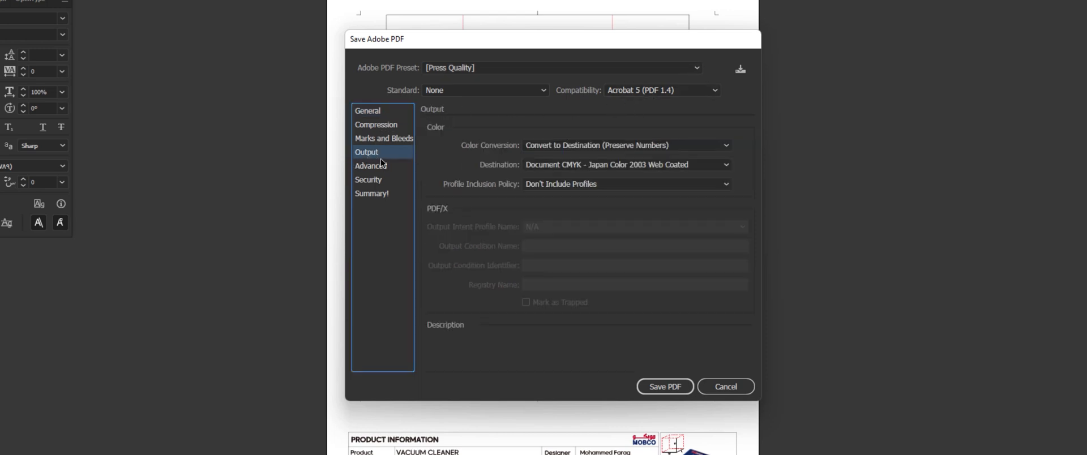
left_click(552, 180)
left_click(553, 209)
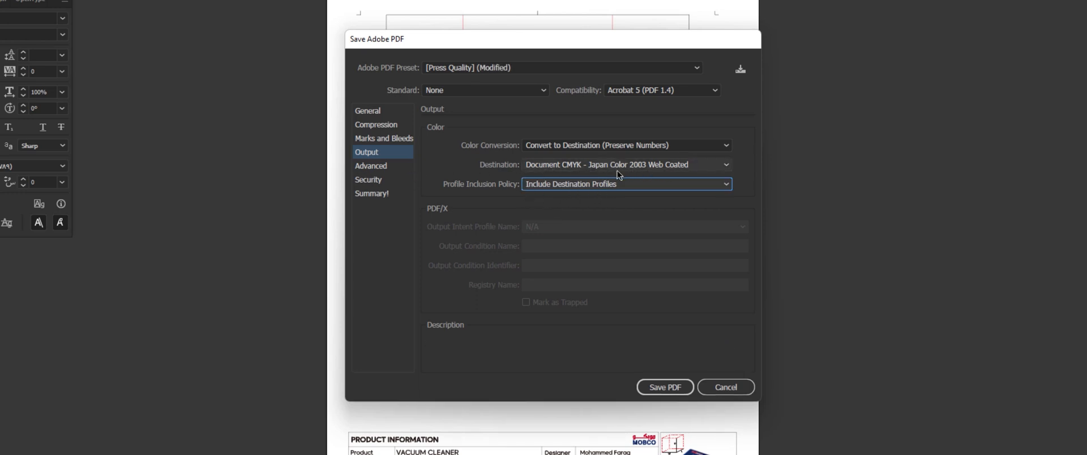
left_click(388, 138)
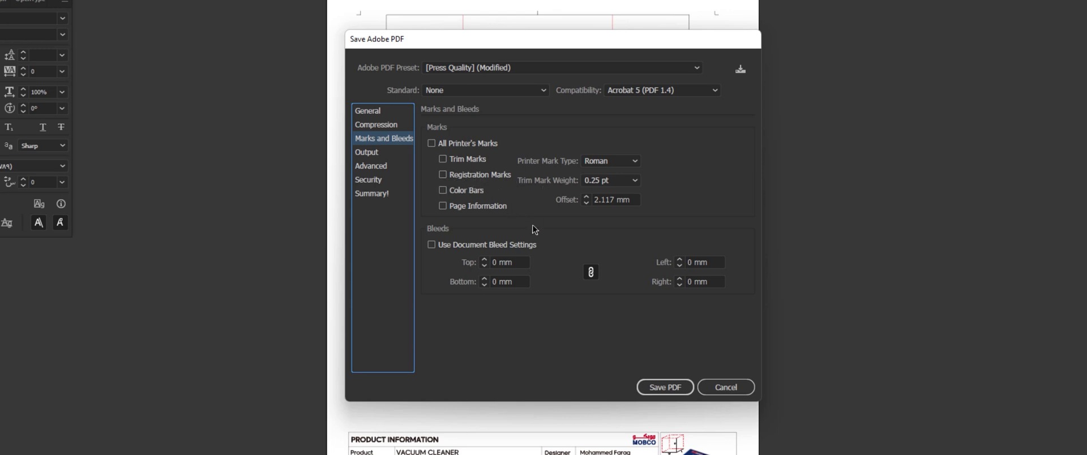
left_click(374, 113)
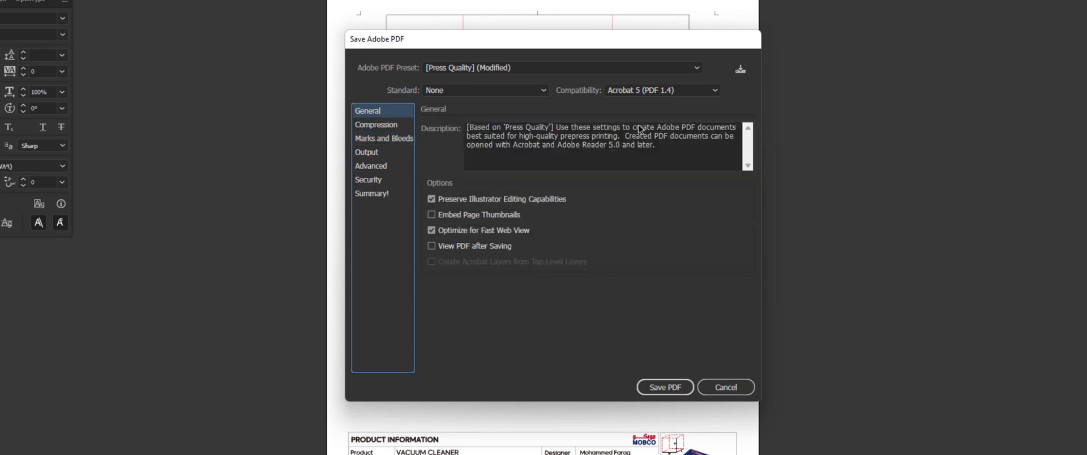
left_click(673, 388)
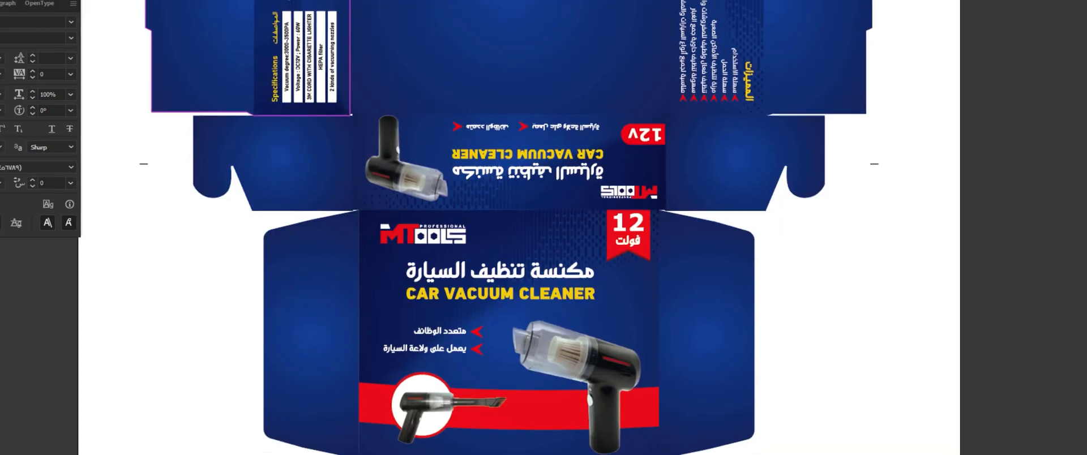
- Save the artwork document in Adobe PDF format as Ai-Outline in the Pdf subfolder of Print
left_click(42, 4)
left_click(18, 93)
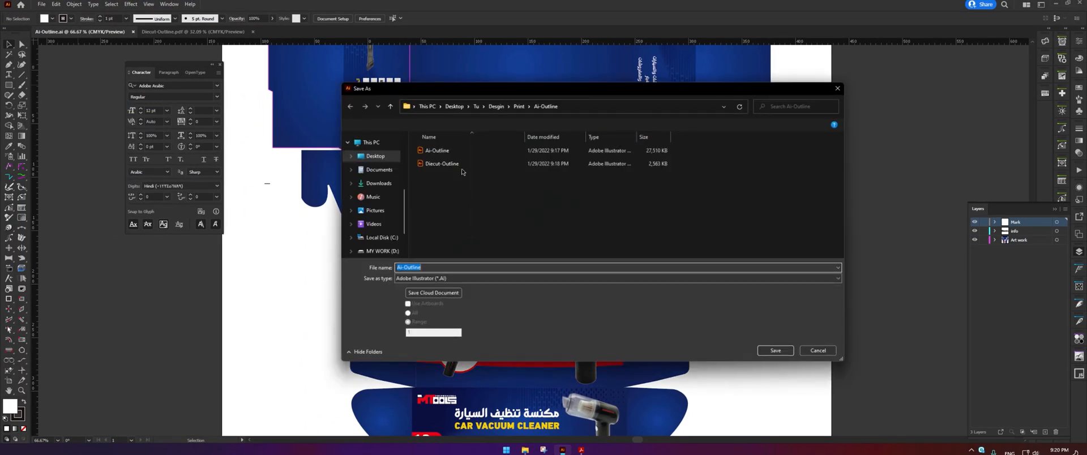
left_click(518, 106)
double_click(447, 178)
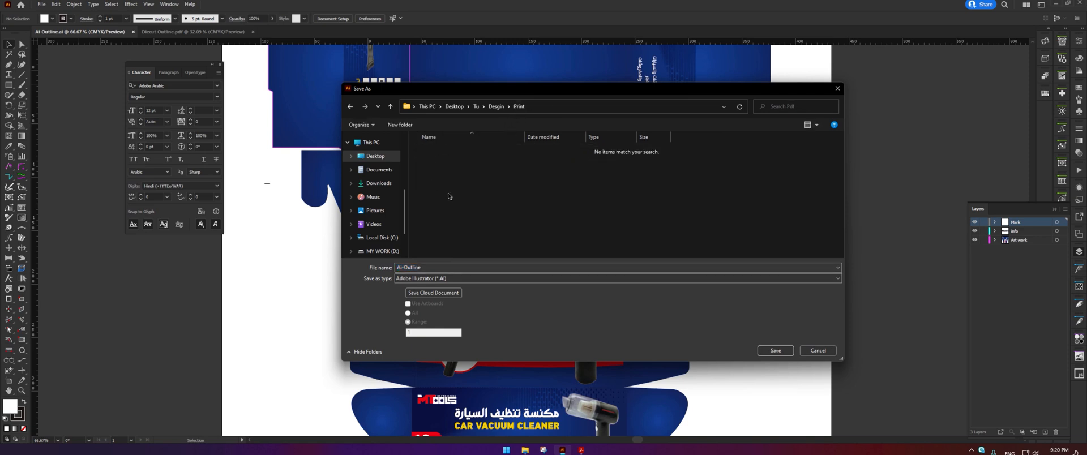
left_click(433, 280)
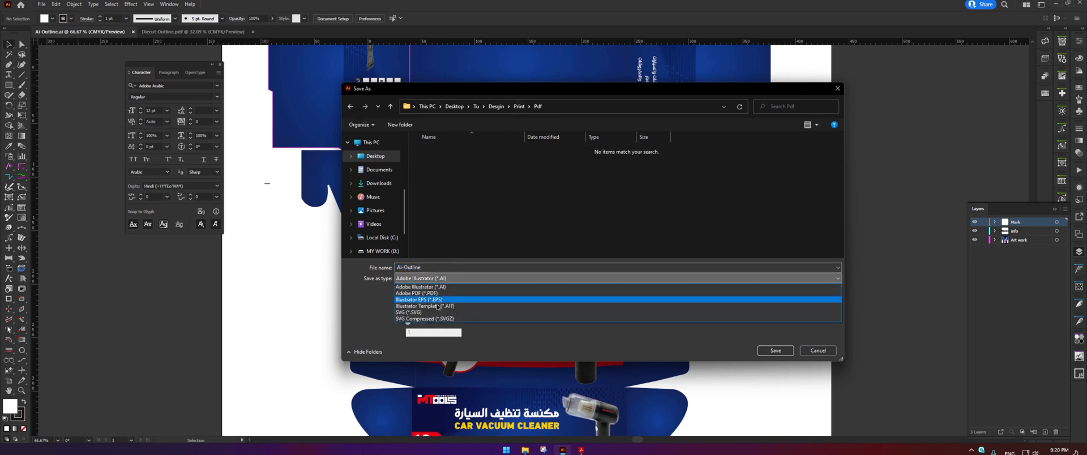
left_click(419, 293)
left_click(775, 351)
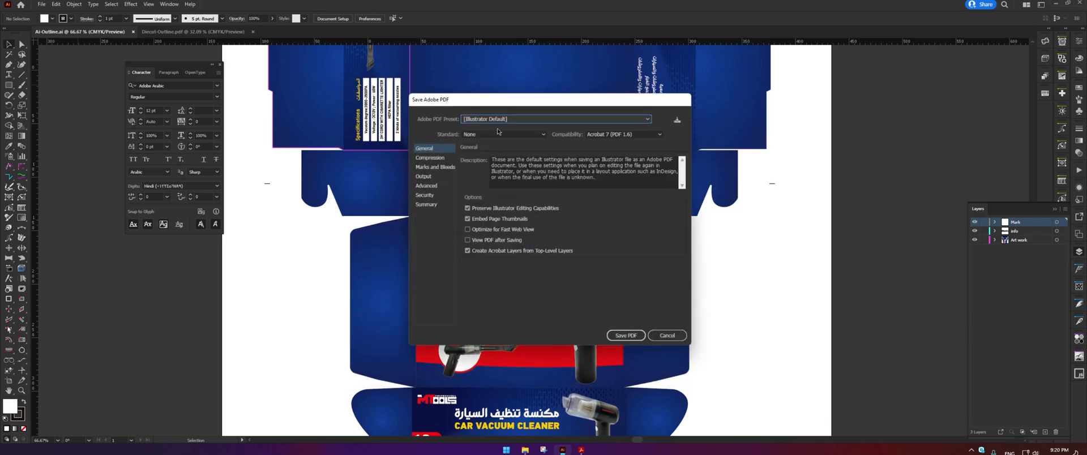
- Apply the Press Quality preset with Don't Include Profiles as the profile policy and save the artwork PDF
left_click(499, 120)
left_click(493, 189)
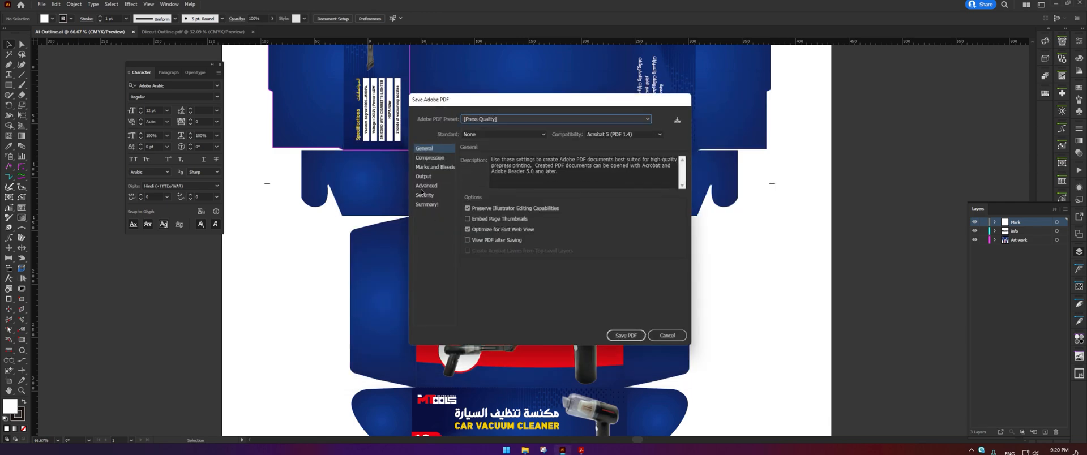
left_click(429, 176)
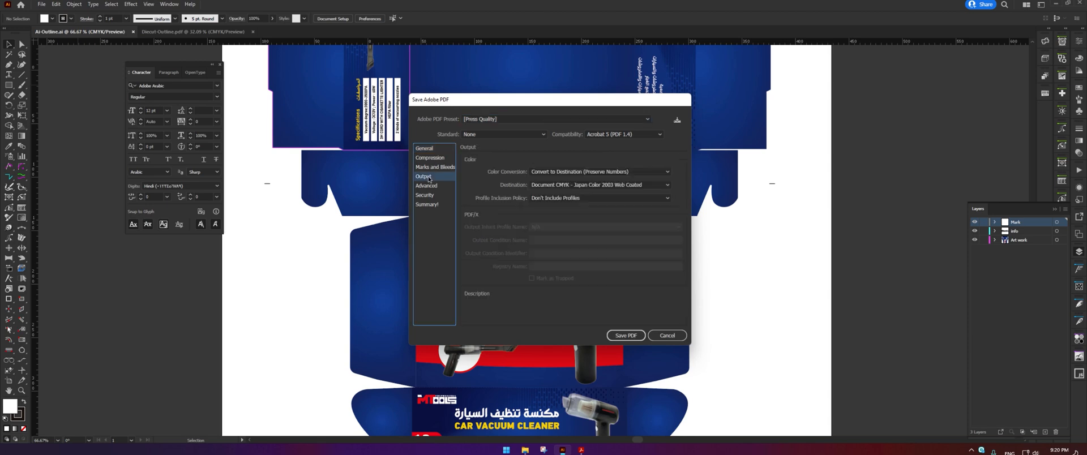
left_click(553, 198)
left_click(549, 207)
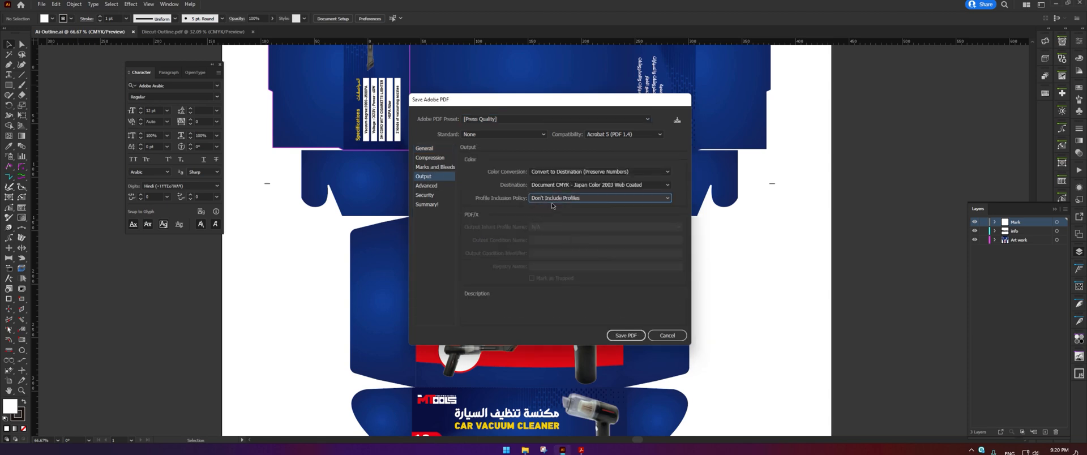
left_click(625, 335)
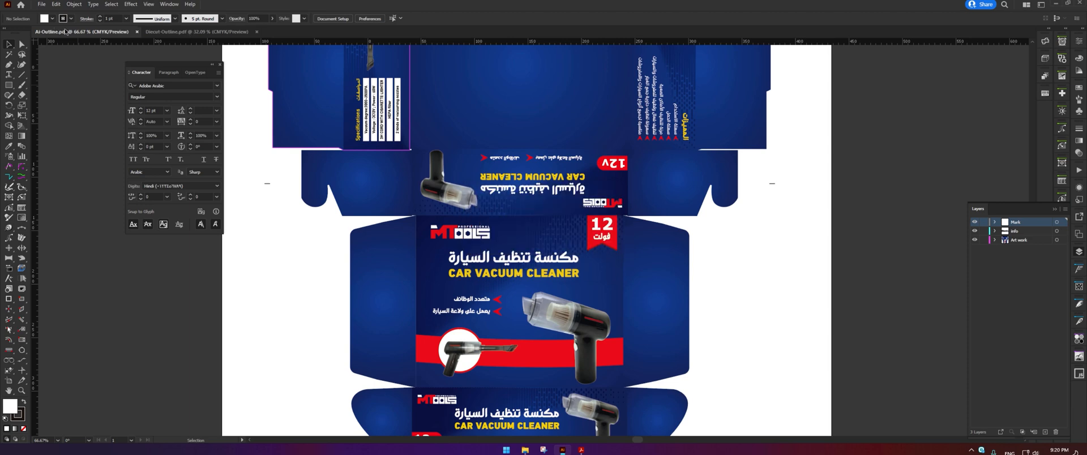
- Export the artwork as the JPEG Ai-Outline to the Jpg subfolder of Print, in CMYK at maximum quality and 300 ppi
left_click(41, 4)
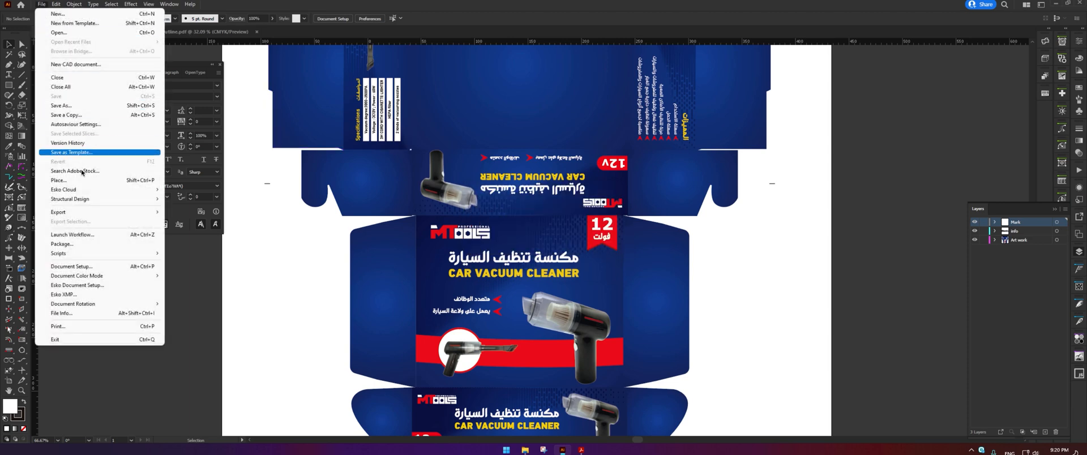
mouse_move(153, 212)
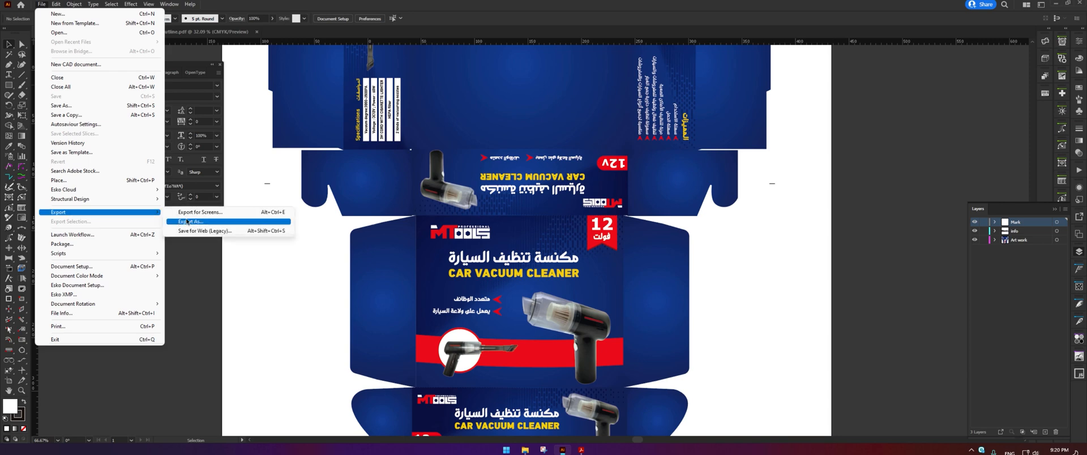
left_click(227, 220)
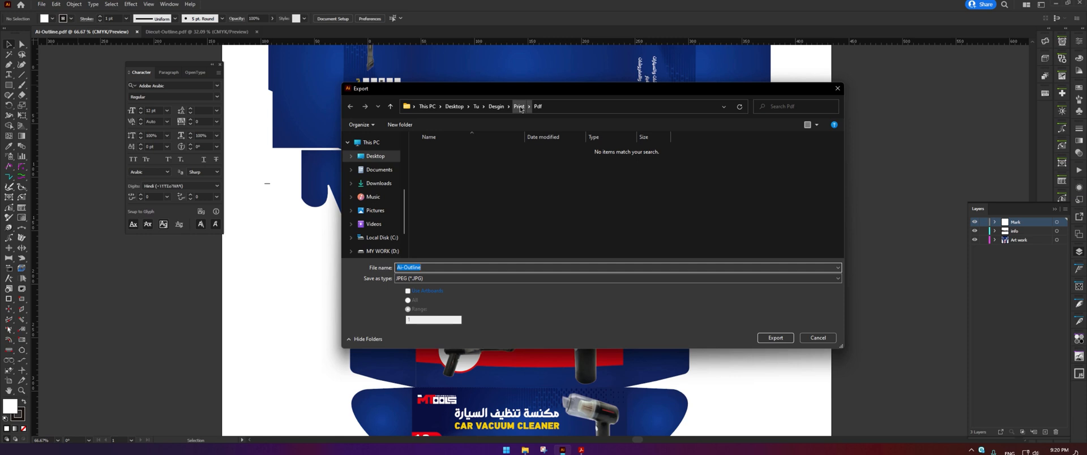
left_click(520, 108)
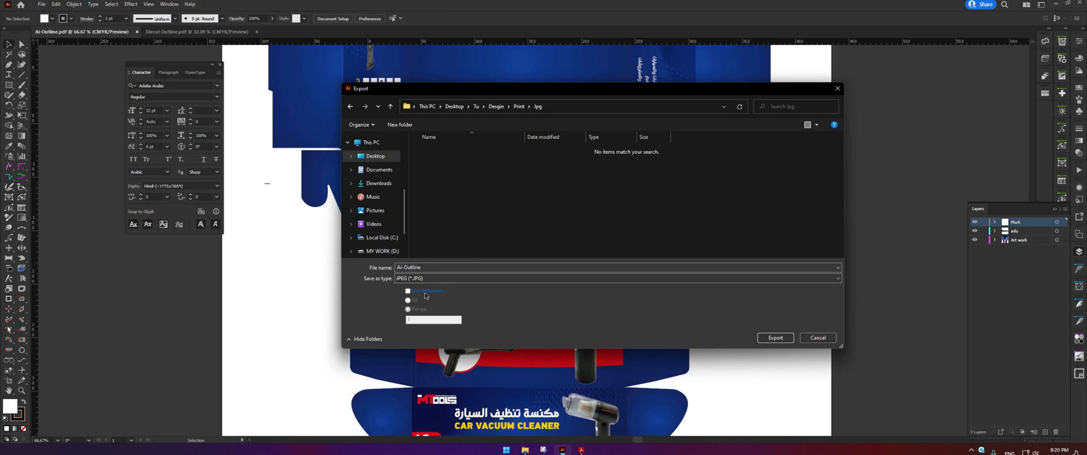
left_click(775, 337)
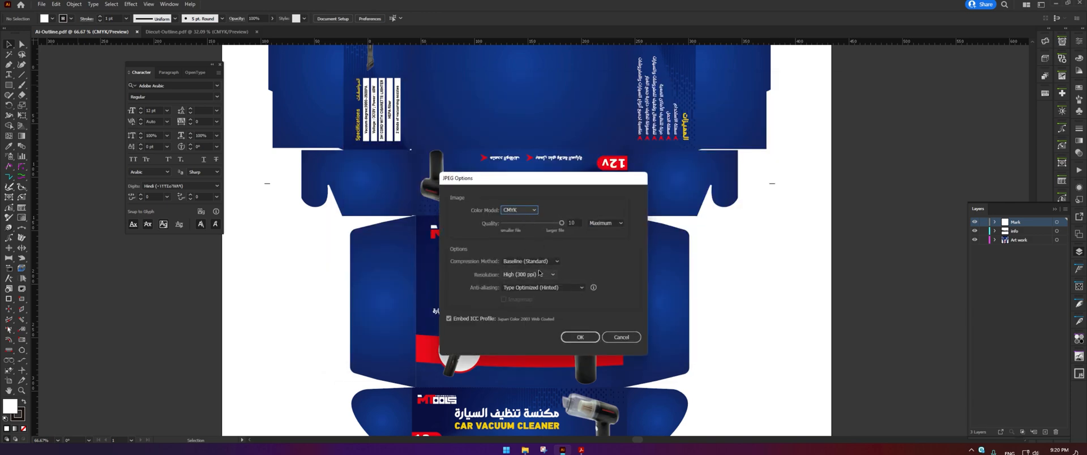
left_click(580, 337)
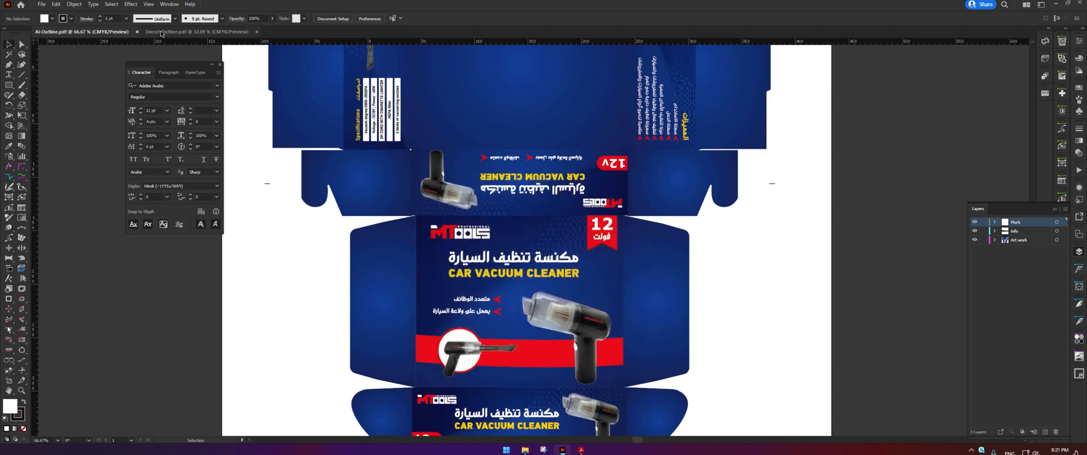
- Export the die-cut document as the JPEG Diecut-Outline to the Pdf subfolder of Print, in CMYK at maximum quality and 300 ppi
left_click(161, 32)
left_click(41, 4)
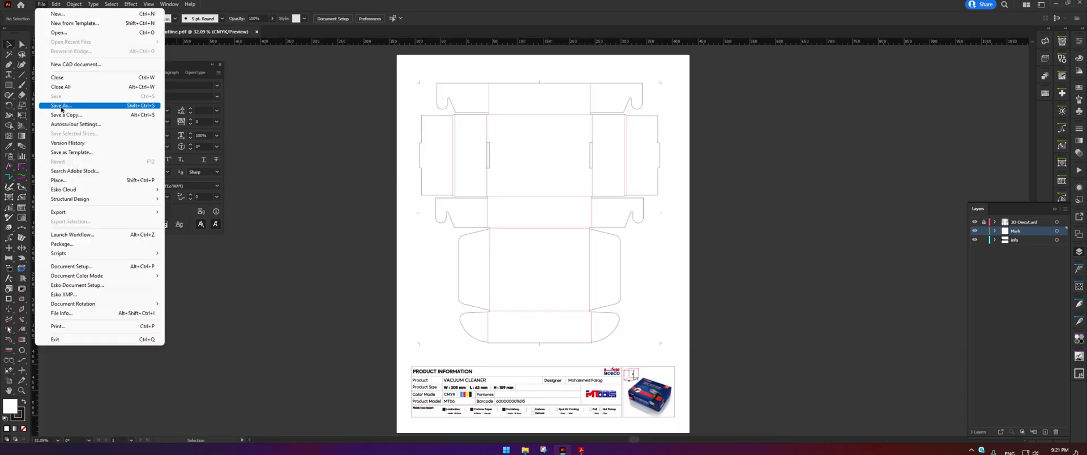
mouse_move(85, 211)
left_click(204, 224)
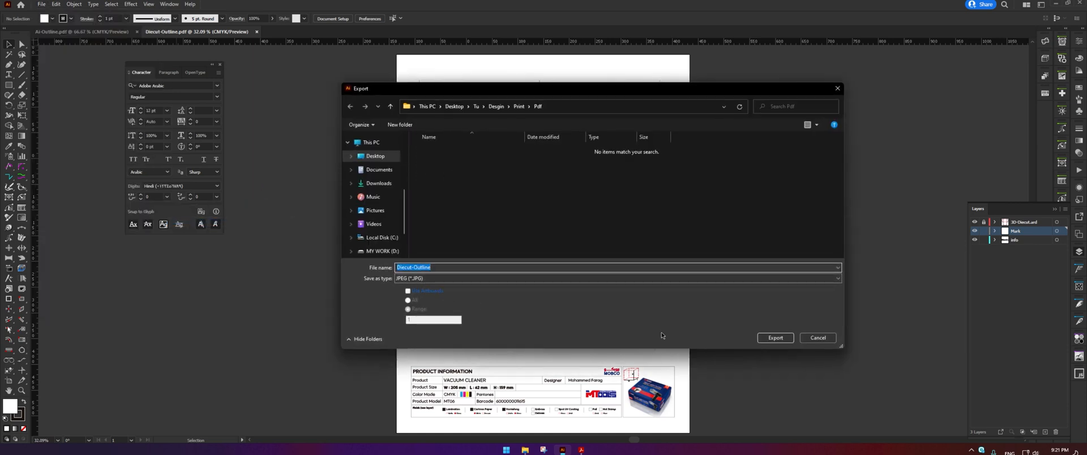
left_click(771, 340)
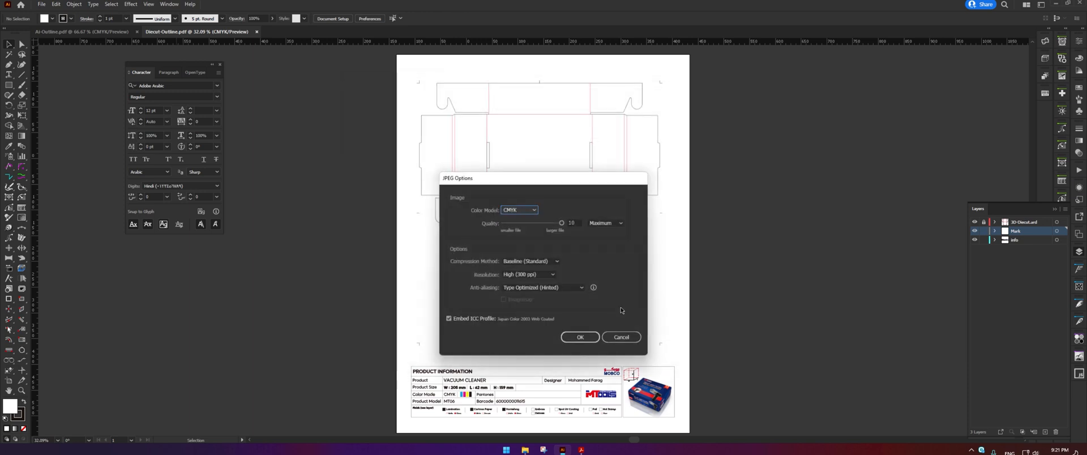
left_click(579, 337)
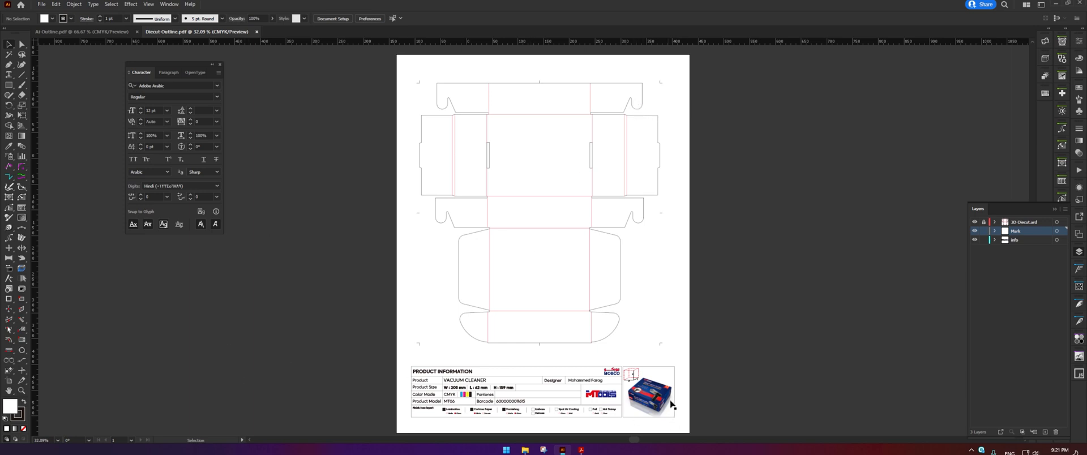
- Show the 3D Studio preview of the die-cut
left_click(1045, 58)
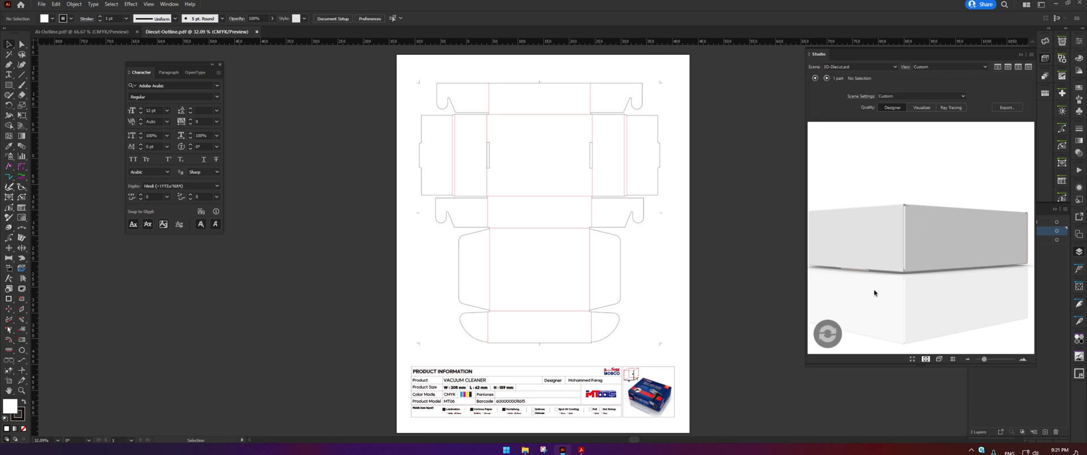
- Move the Photo PNG file from the Tu folder into the Jpg subfolder of Print in File Explorer
left_click(525, 450)
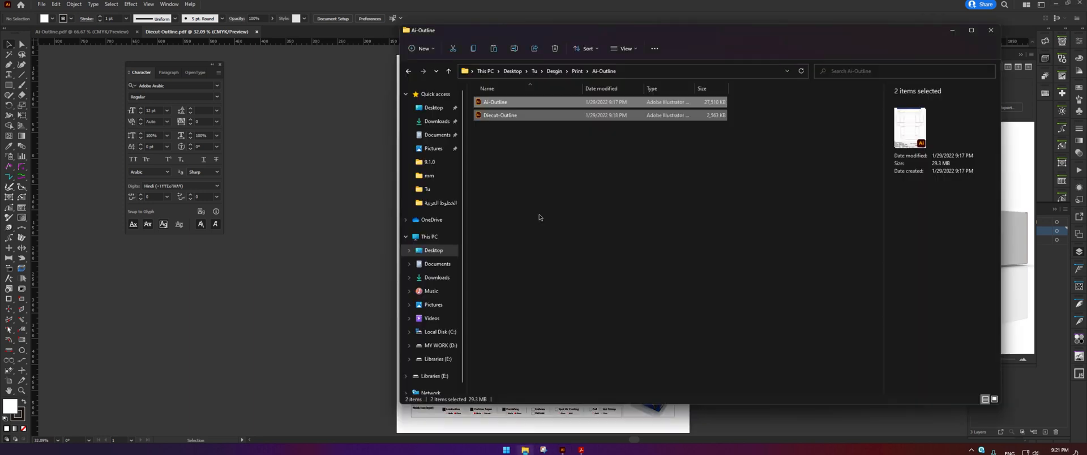
left_click(408, 72)
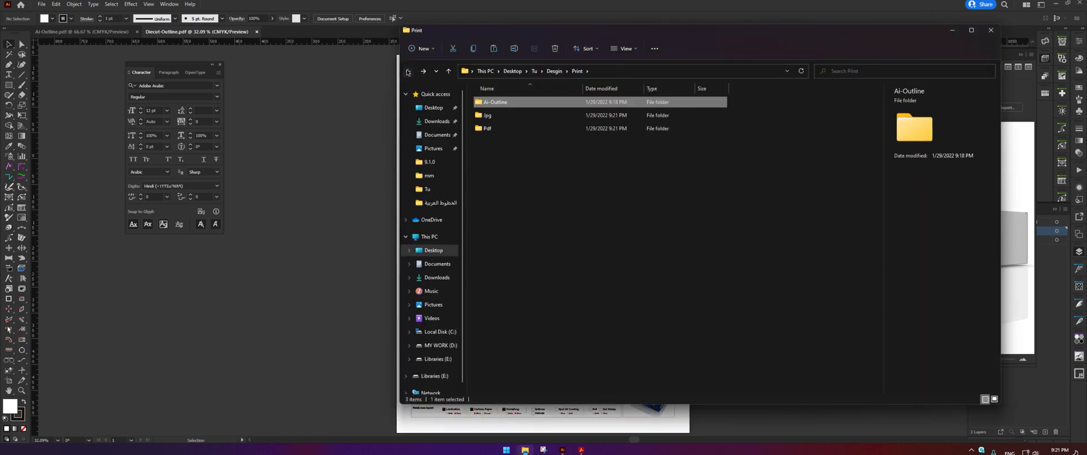
left_click(407, 71)
left_click(408, 71)
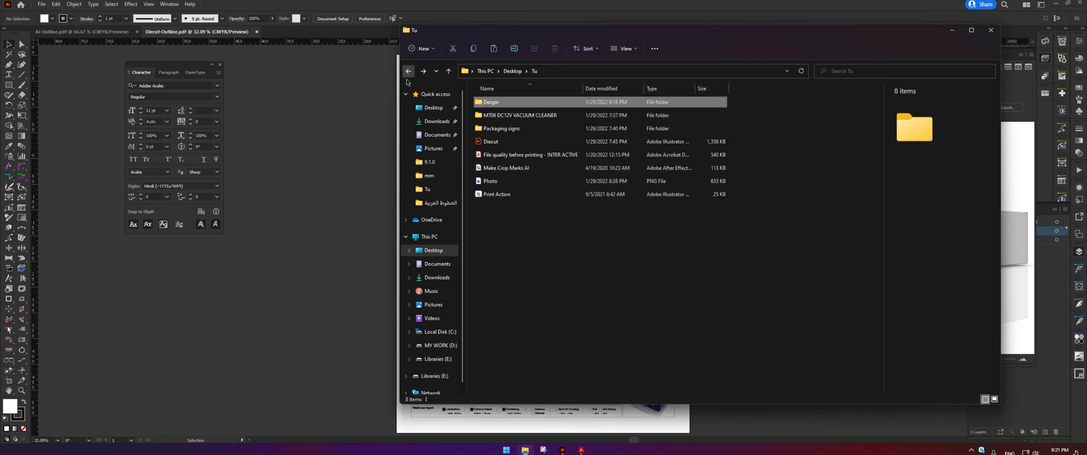
left_click_drag(508, 180, 485, 193)
right_click(485, 184)
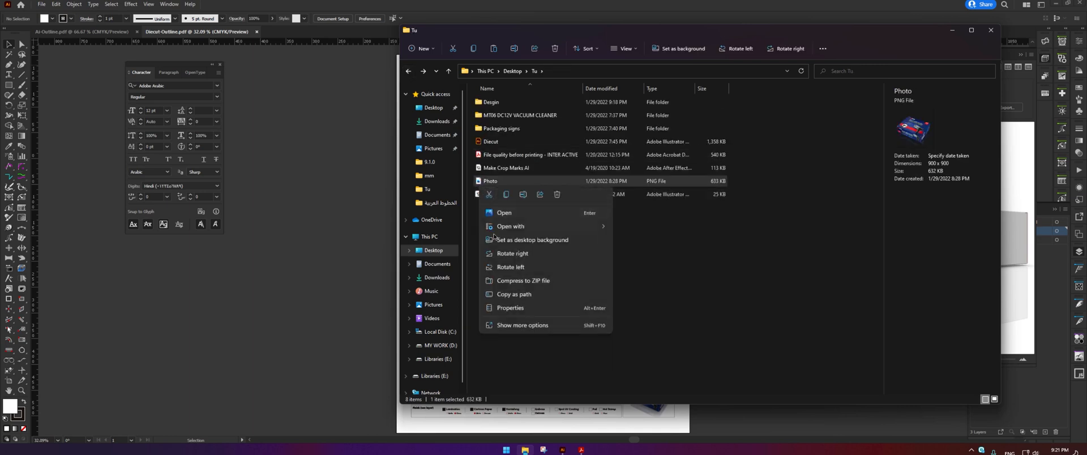
left_click(488, 194)
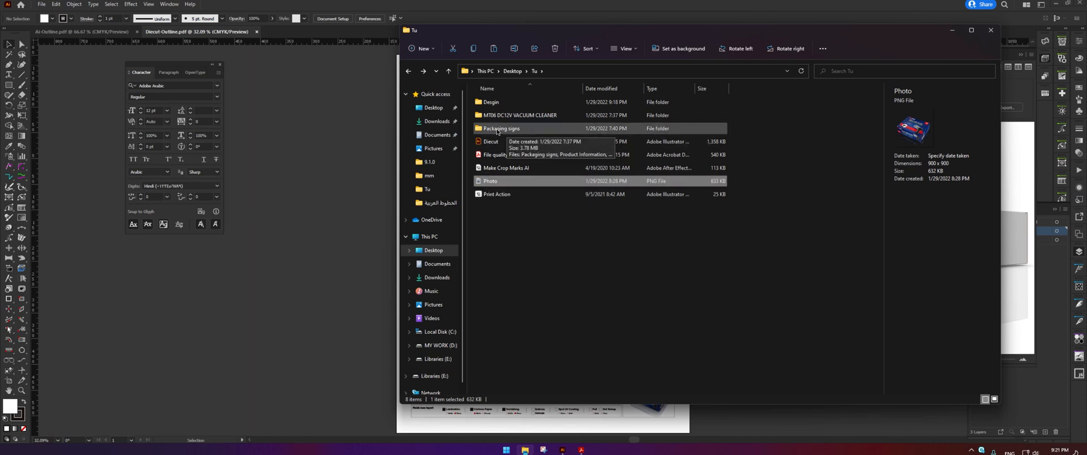
left_click(490, 102)
double_click(490, 102)
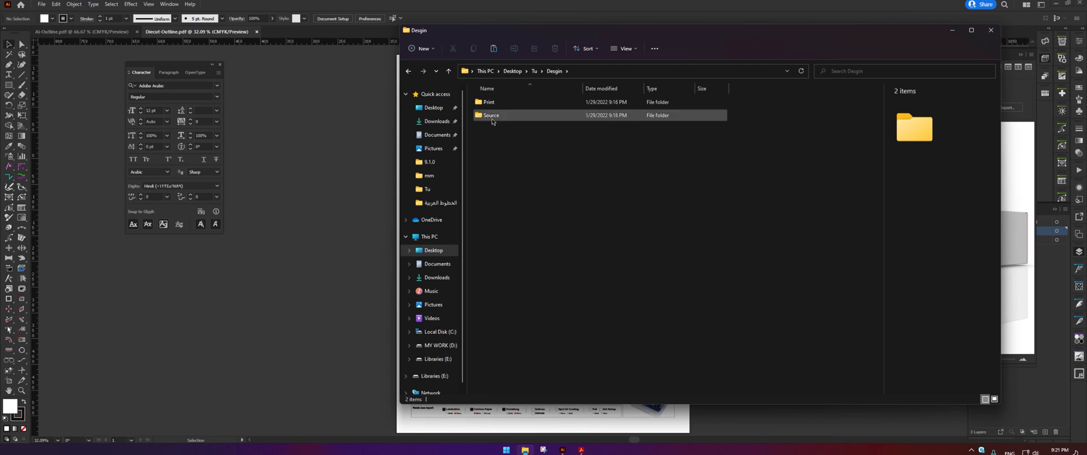
left_click(489, 102)
double_click(489, 102)
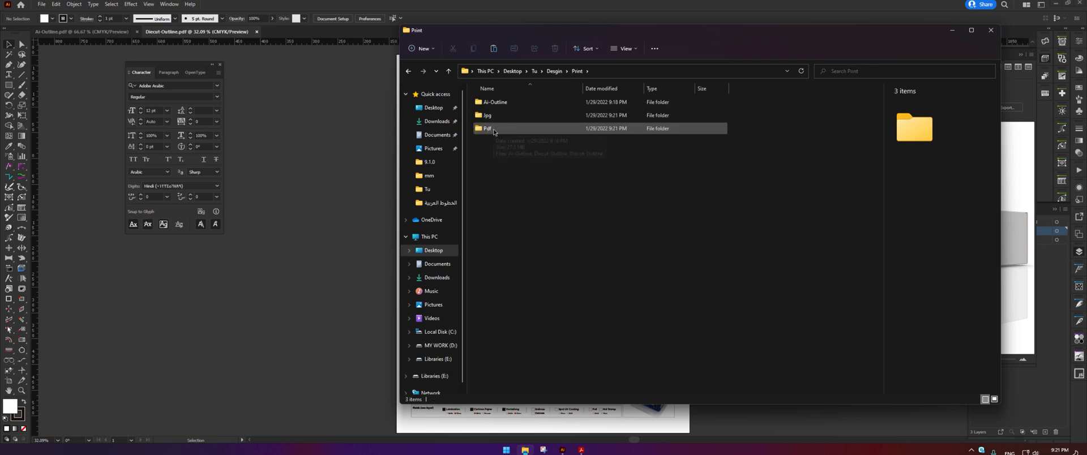
left_click(486, 115)
double_click(487, 115)
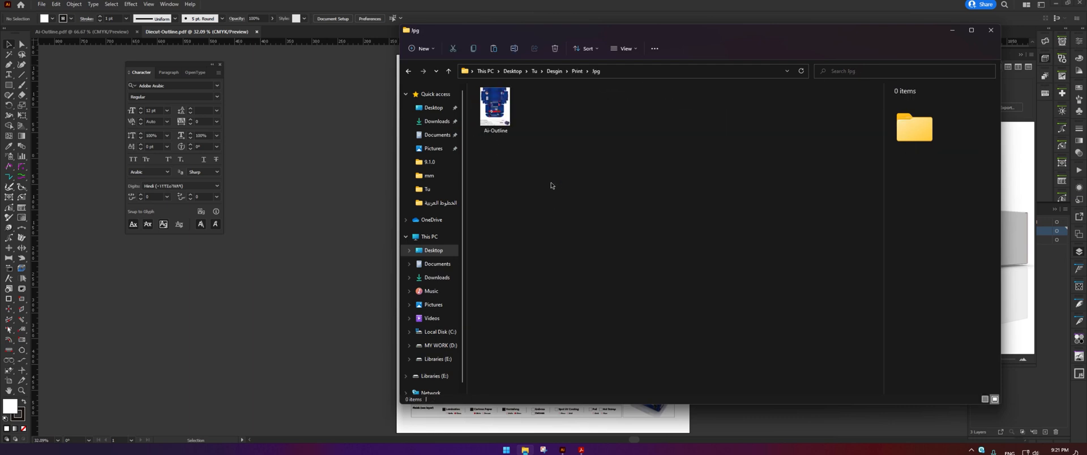
right_click(551, 185)
left_click(561, 189)
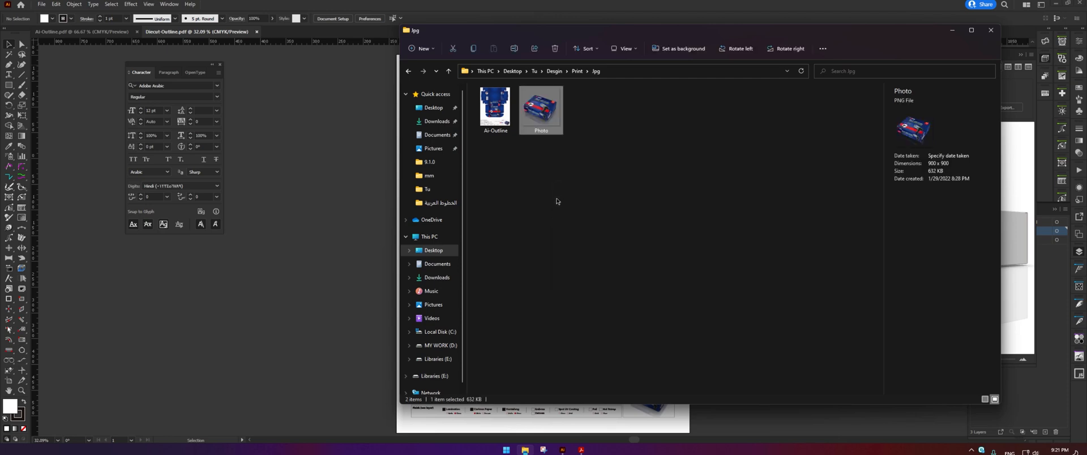
- Preview the Photo PNG in the Jpg folder and close the image viewer
left_click(556, 199)
double_click(539, 116)
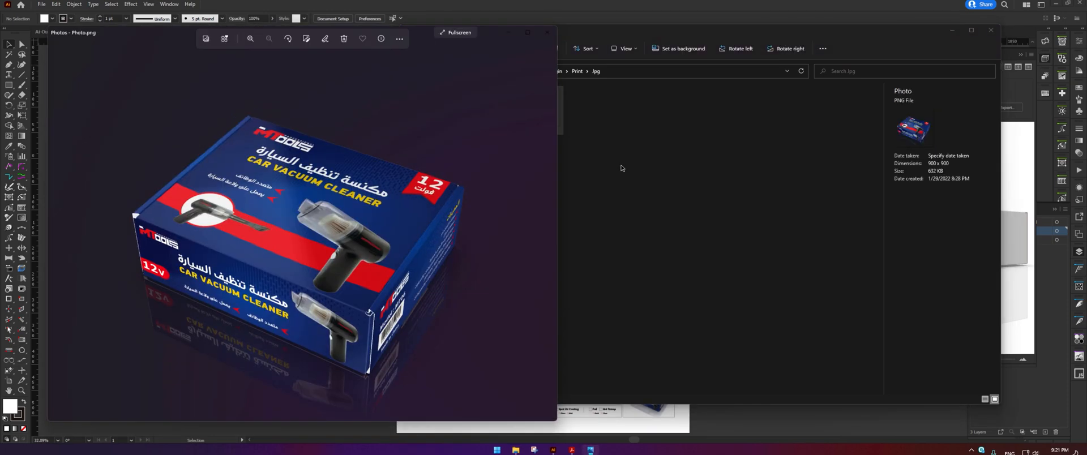
left_click(545, 33)
- Move the Diecut-Outline JPEG from the Pdf subfolder of Print into the Jpg subfolder
key("alt+Up")
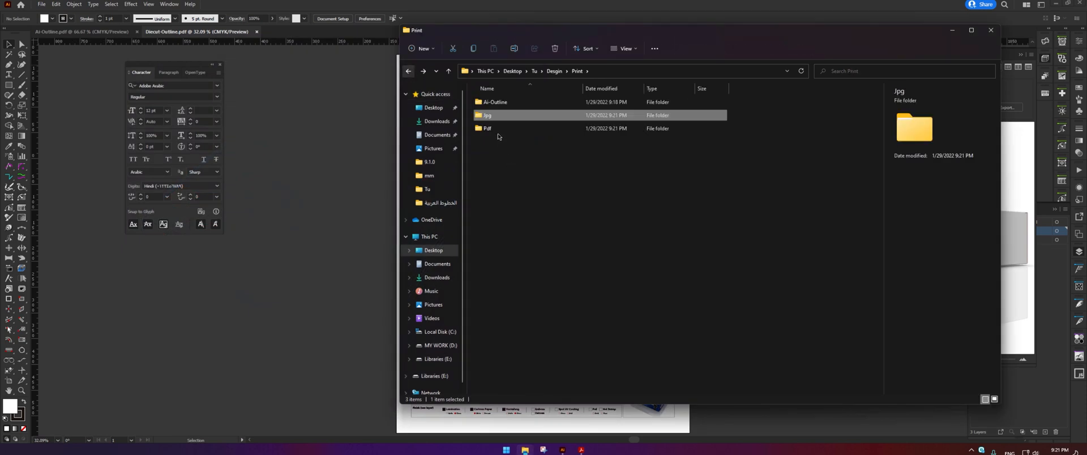
left_click(493, 129)
double_click(492, 129)
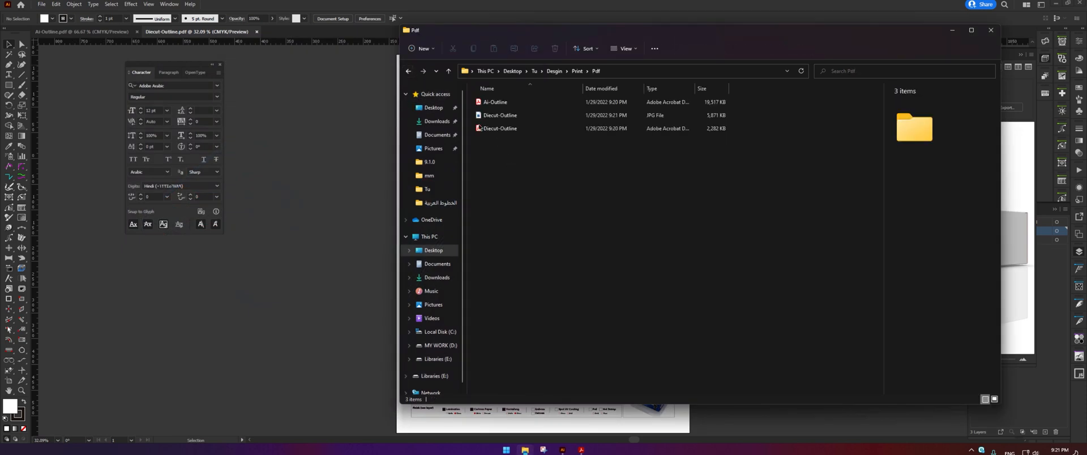
left_click(492, 116)
right_click(492, 115)
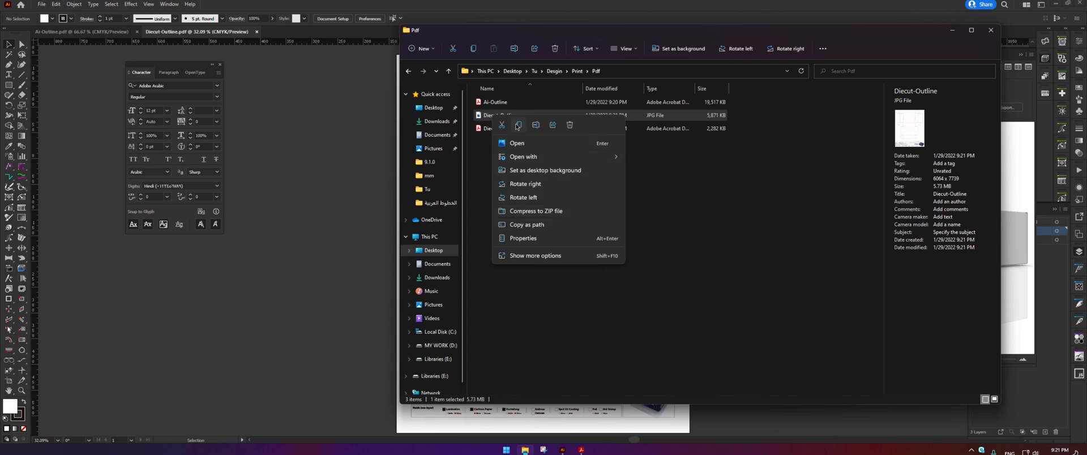
left_click(420, 83)
left_click(408, 70)
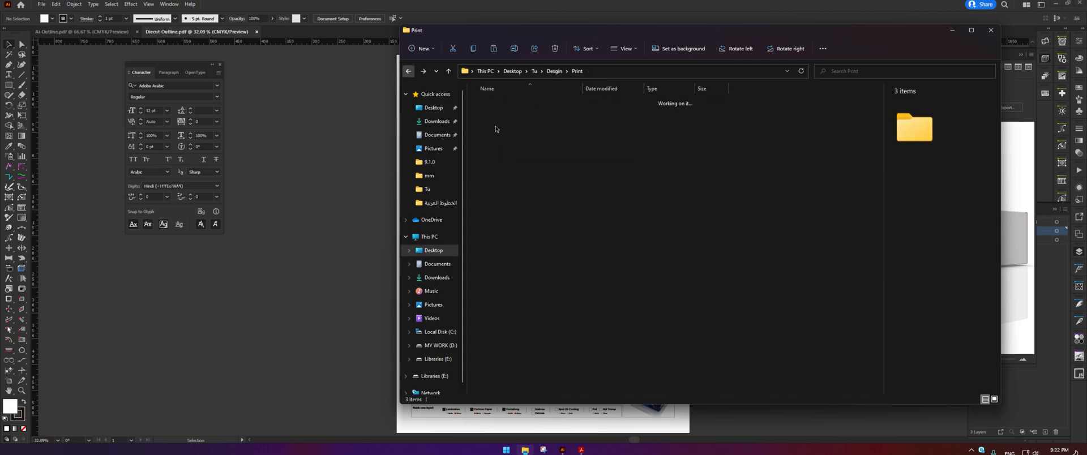
key("Return")
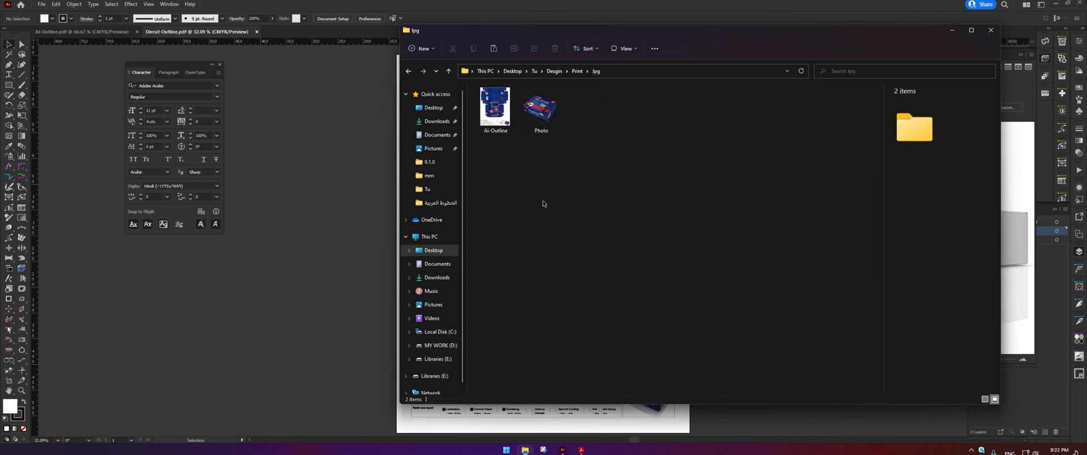
right_click(541, 177)
left_click(548, 188)
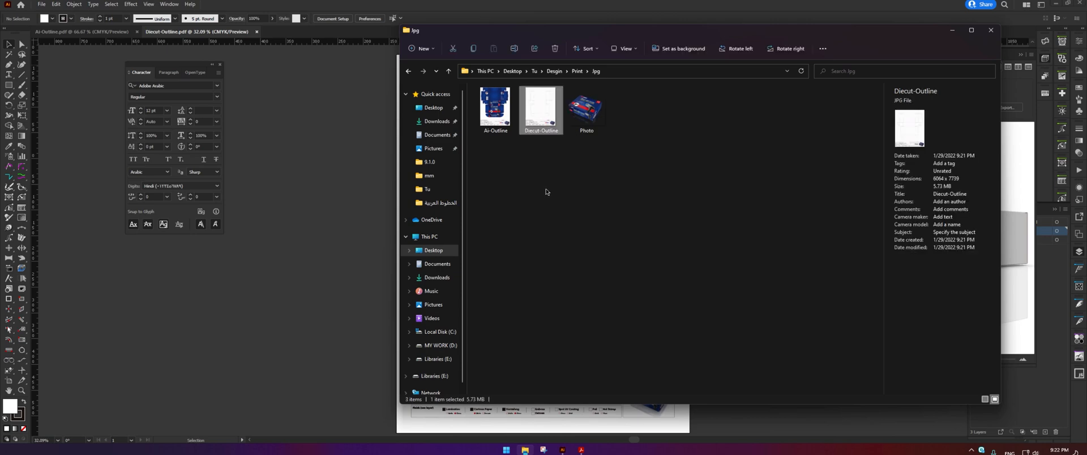
- Preview the Ai-Outline, Diecut-Outline and Photo images in the Jpg folder and close the viewer
left_click(546, 192)
left_click(506, 107)
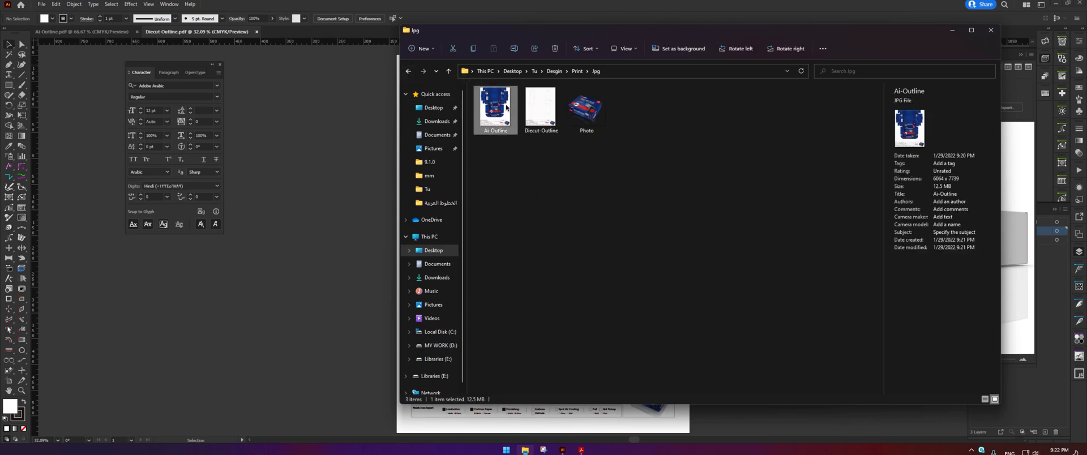
double_click(506, 107)
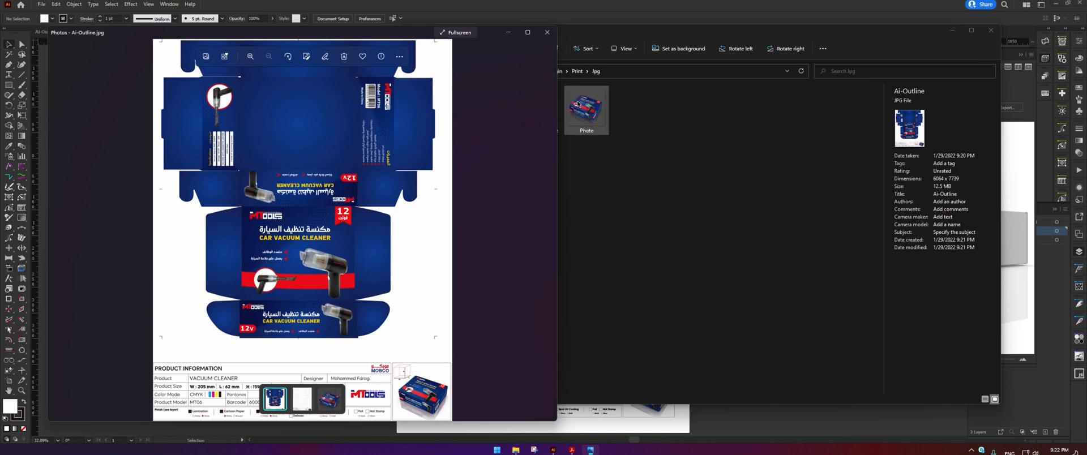
left_click(303, 411)
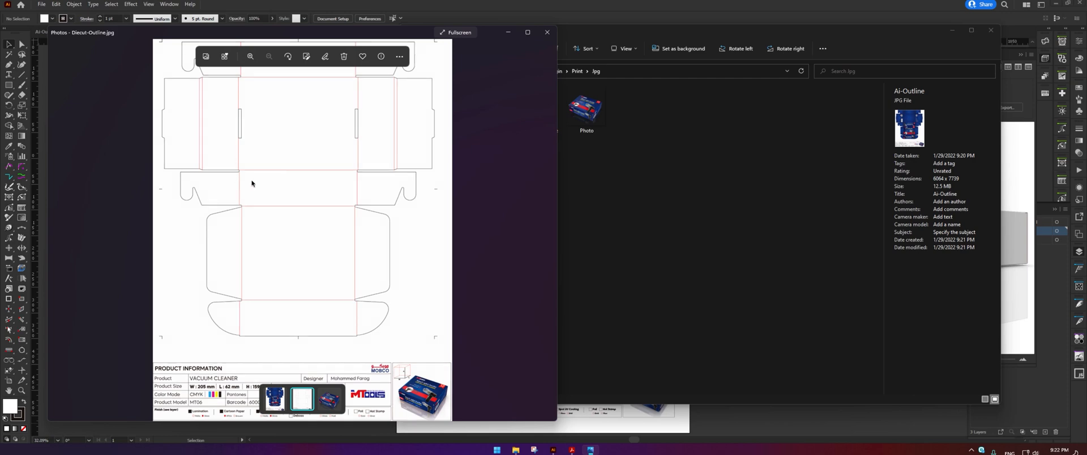
left_click(334, 403)
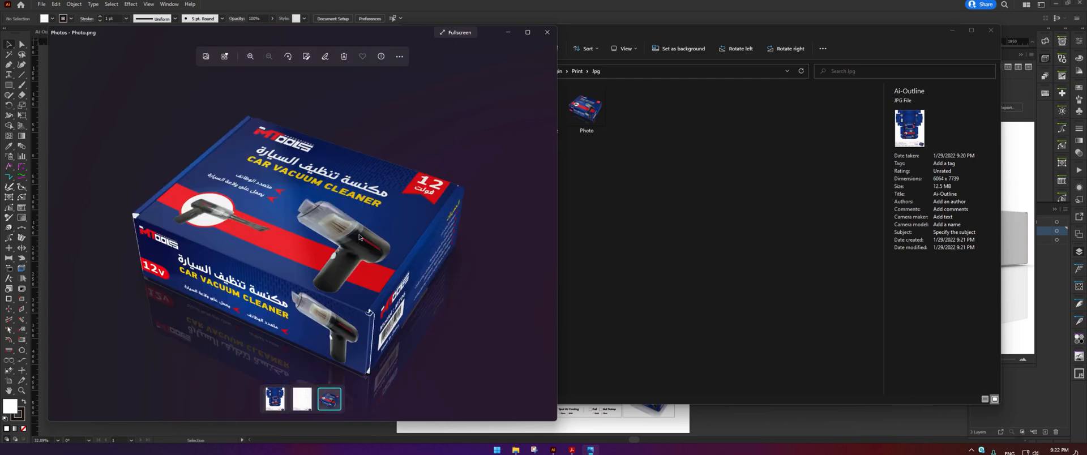
left_click(547, 33)
- Go back up from the Jpg folder through Desgin to the Tu folder
left_click(408, 70)
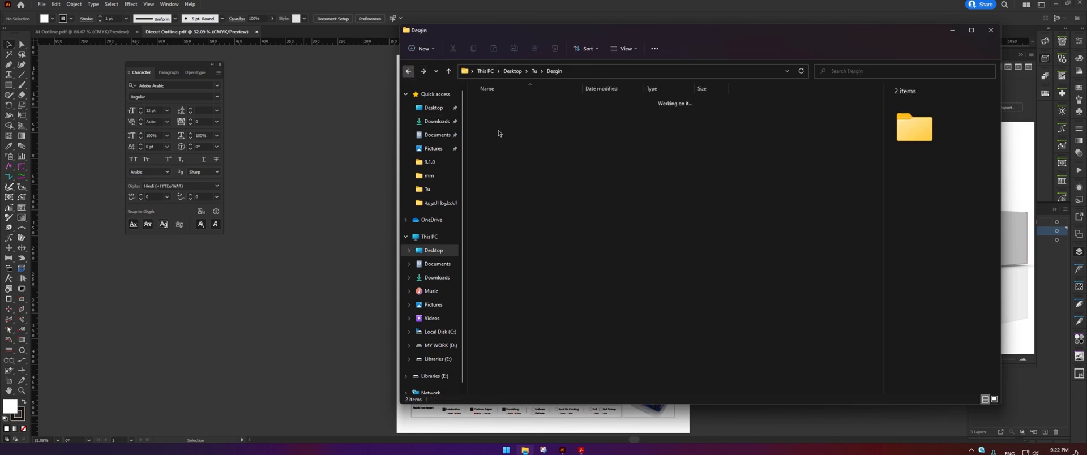
left_click(408, 70)
left_click(552, 74)
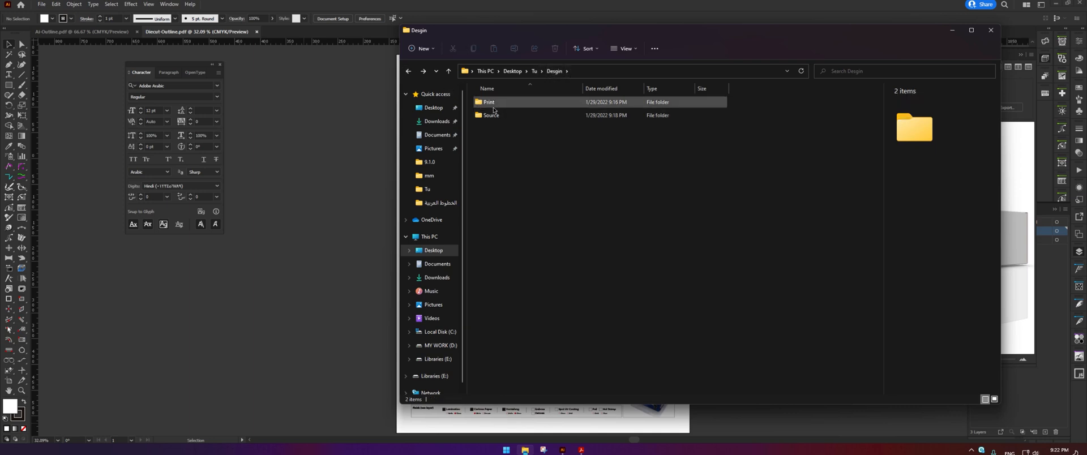
left_click(533, 71)
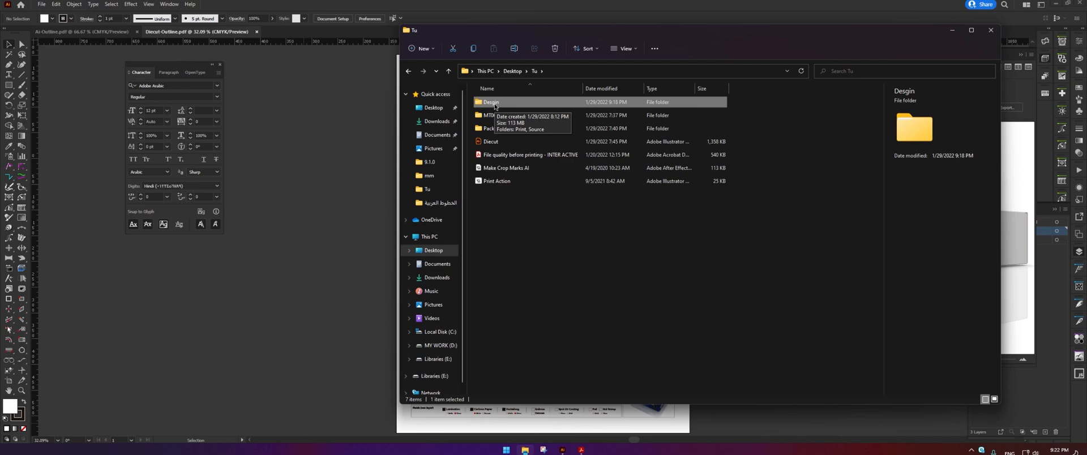
right_click(496, 107)
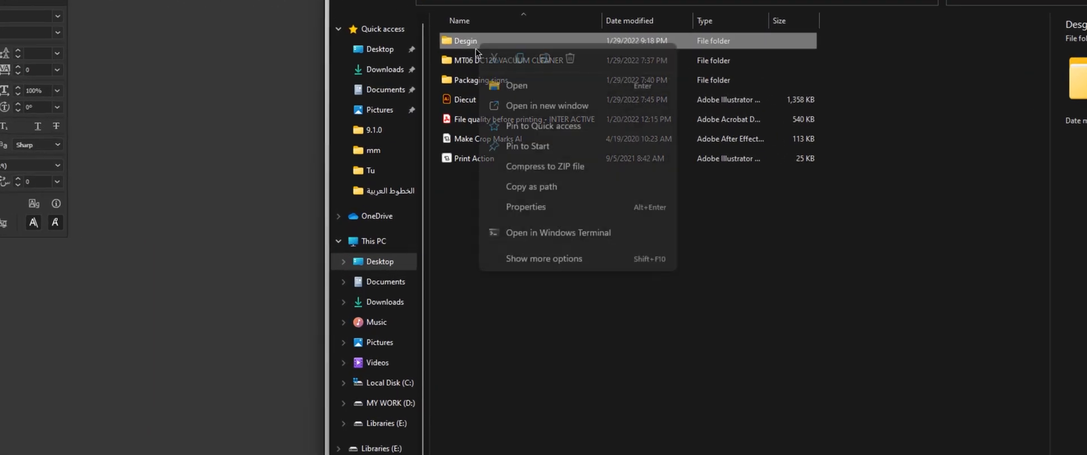
left_click(544, 59)
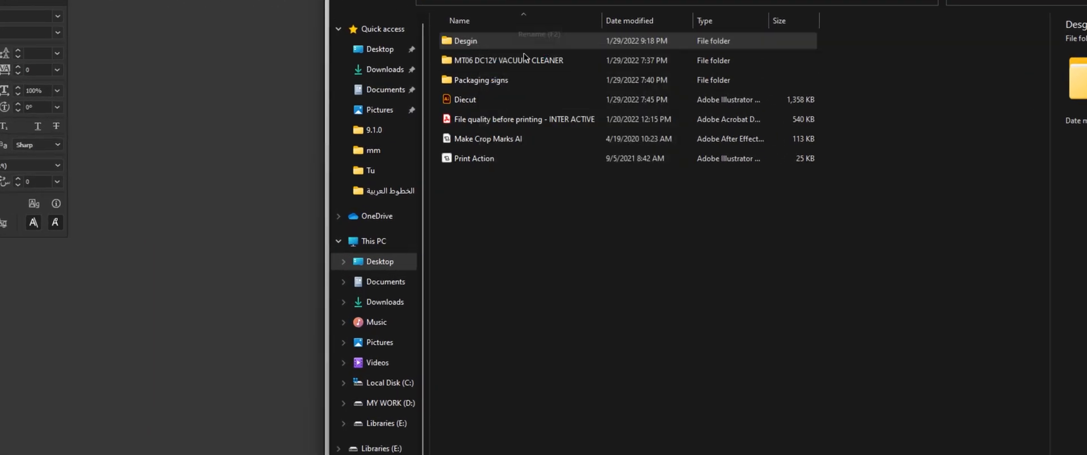
left_click(480, 41)
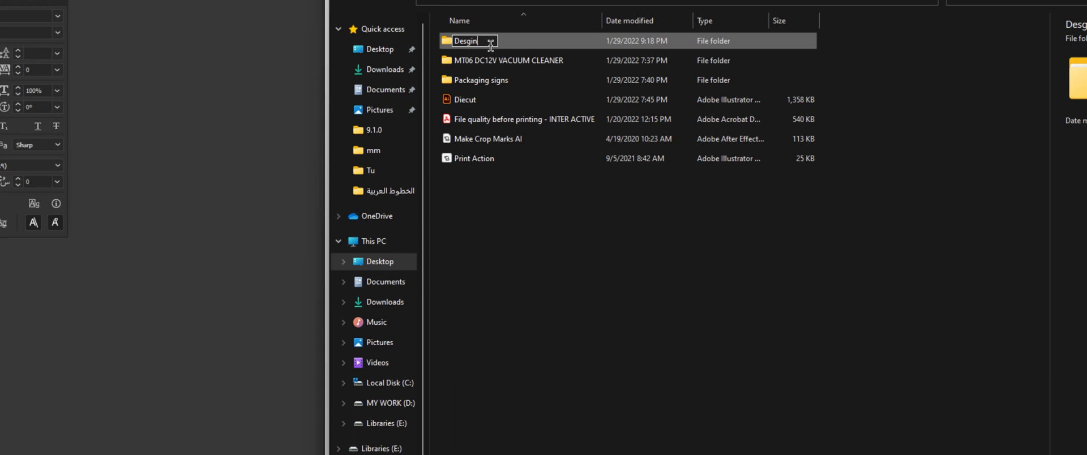
type("-Mr")
key("BackSpace")
key("BackSpace")
key("BackSpace")
key("Return")
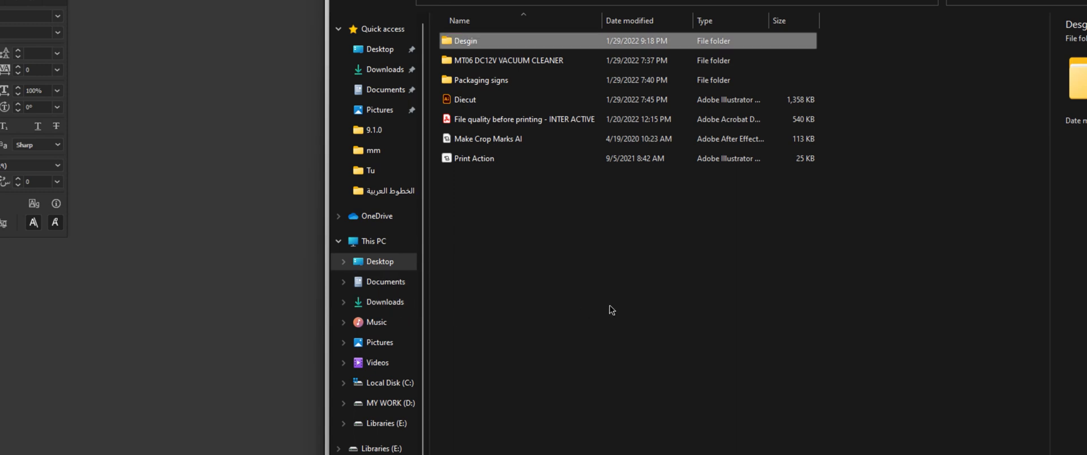
- Examine the subfolder structure of the MT06 DC12V VACUUM CLEANER folder, including Finishing, and return to the Tu folder
left_click(612, 309)
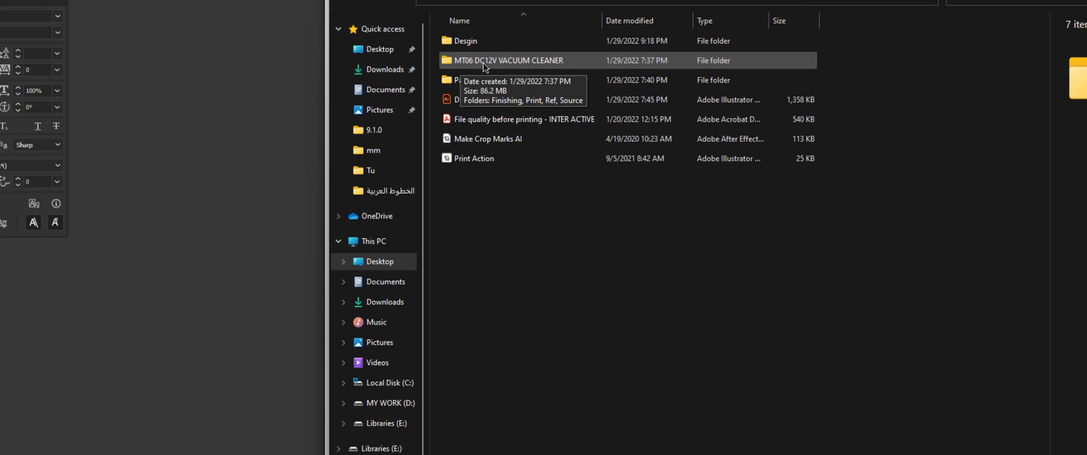
double_click(557, 62)
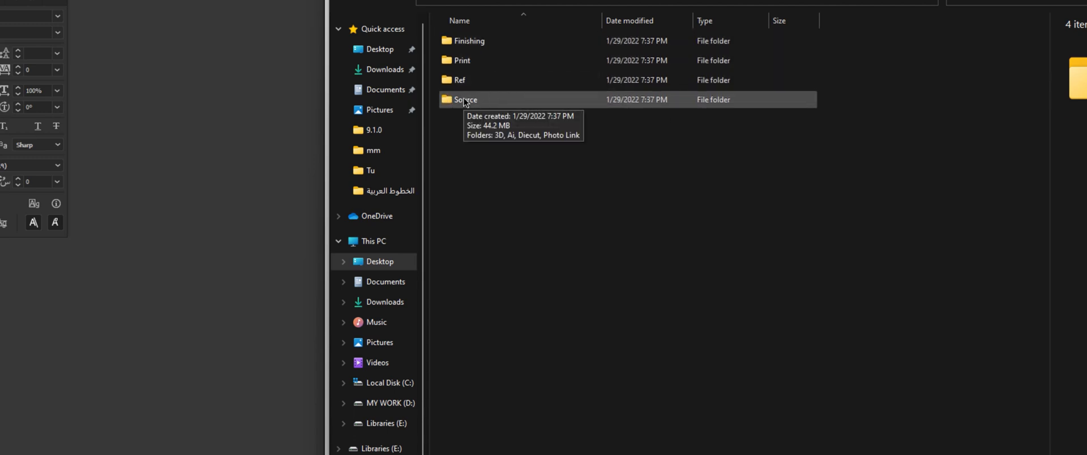
double_click(469, 45)
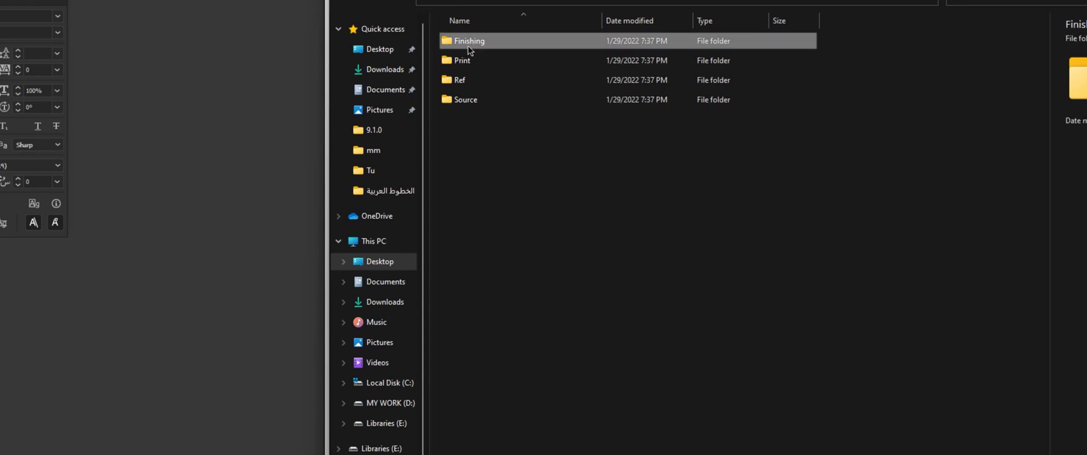
left_click(343, 2)
left_click(344, 2)
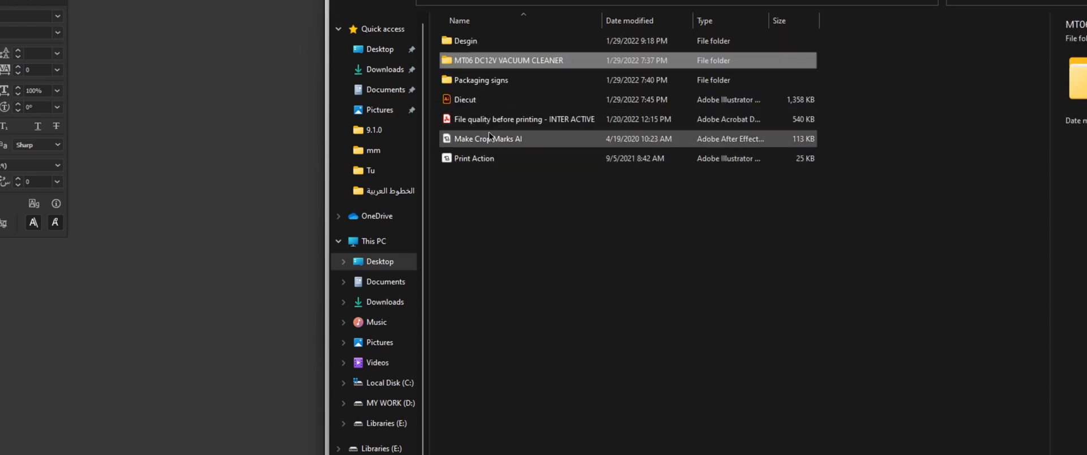
- Switch to Illustrator and load the Print Action file into the saved actions
left_click(257, 153)
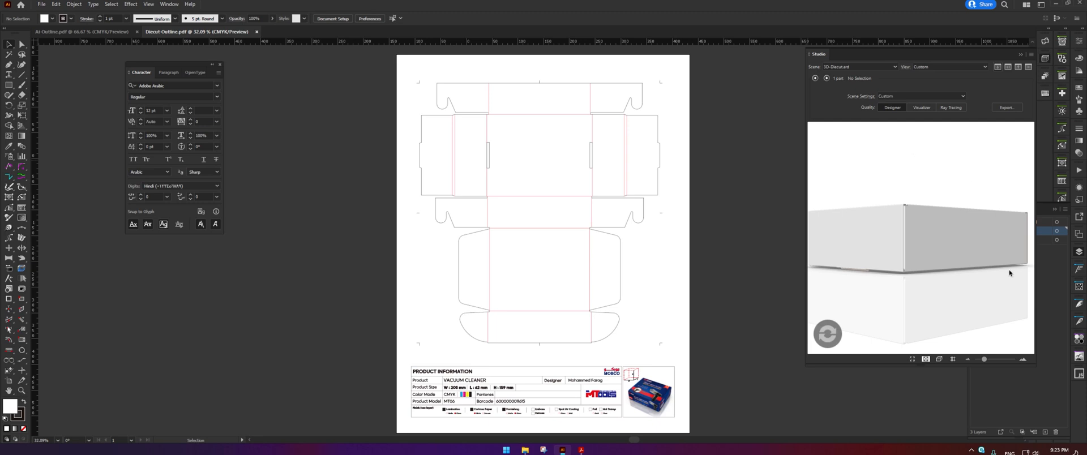
left_click(1062, 275)
left_click(1079, 170)
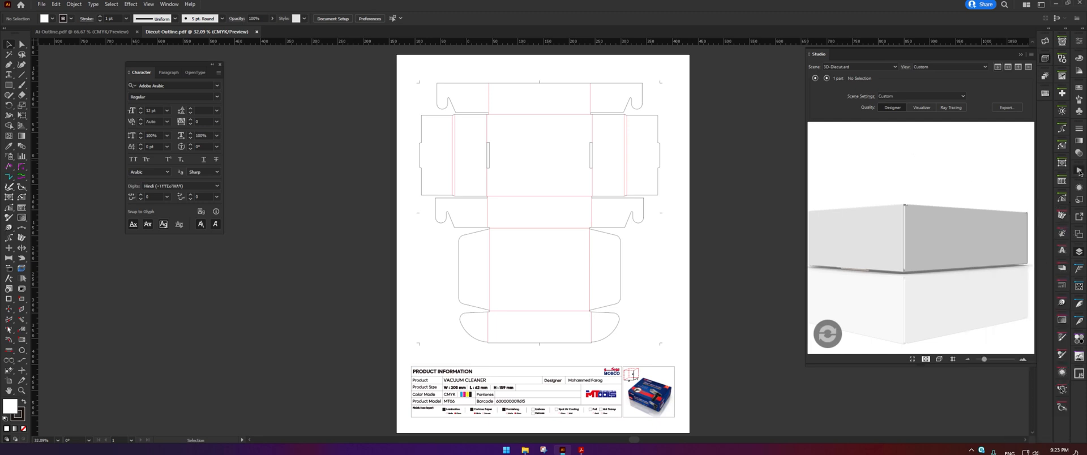
left_click(1065, 166)
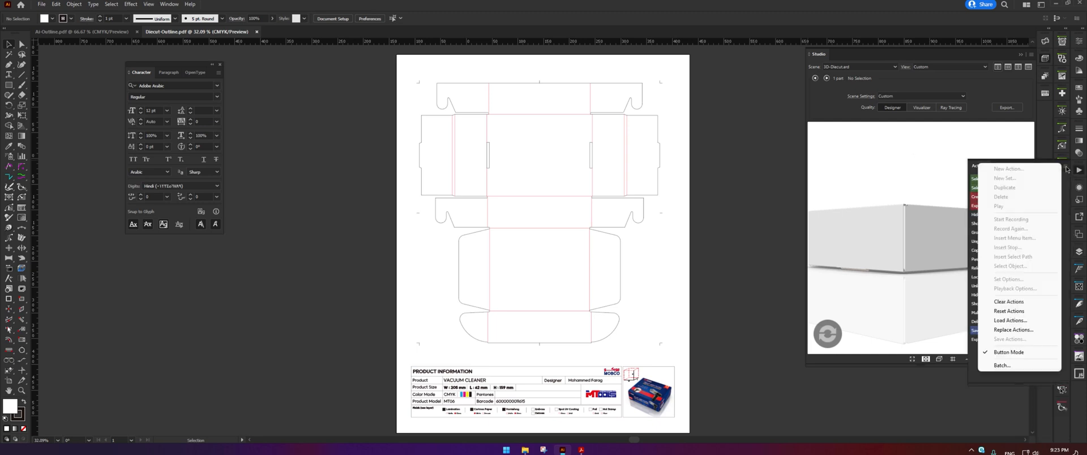
left_click(1009, 320)
double_click(440, 190)
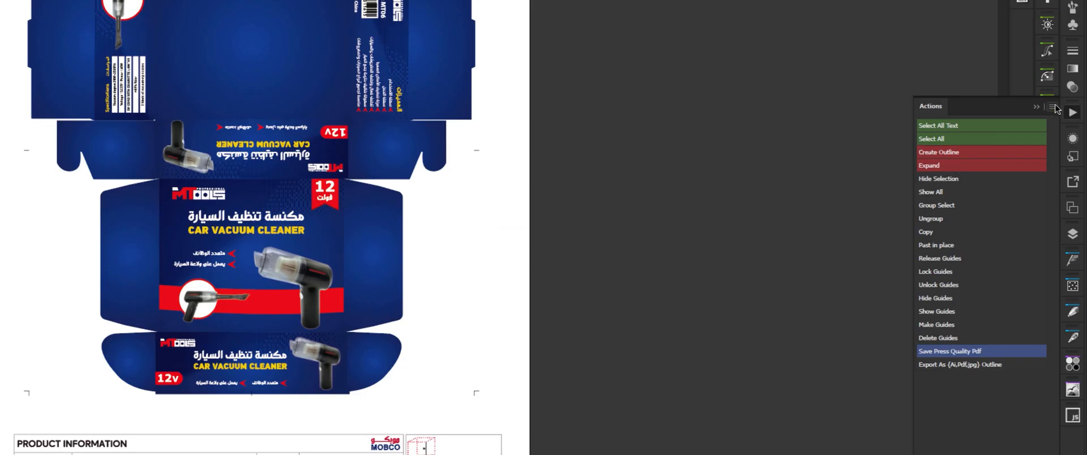
- Turn off Button Mode for the actions list and widen it so the full save paths can be read
left_click(1051, 106)
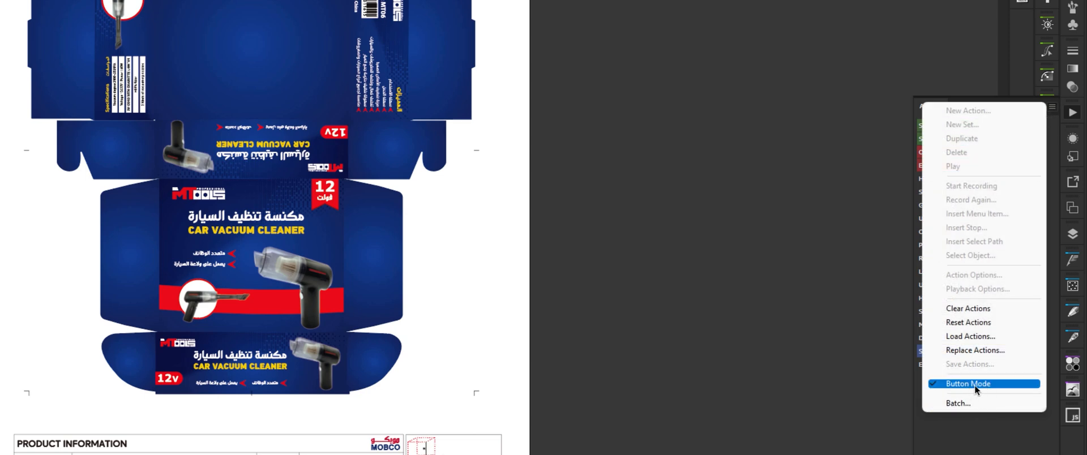
left_click(994, 386)
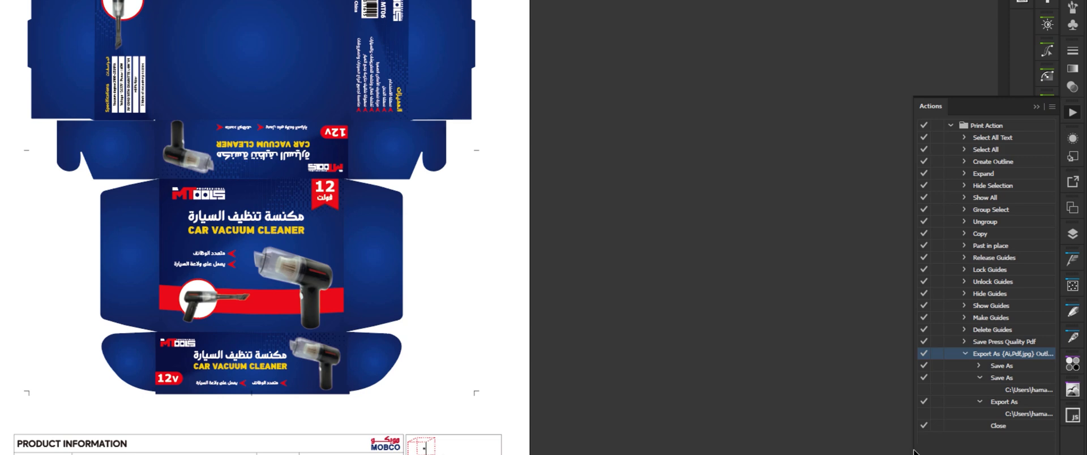
left_click_drag(913, 451, 594, 440)
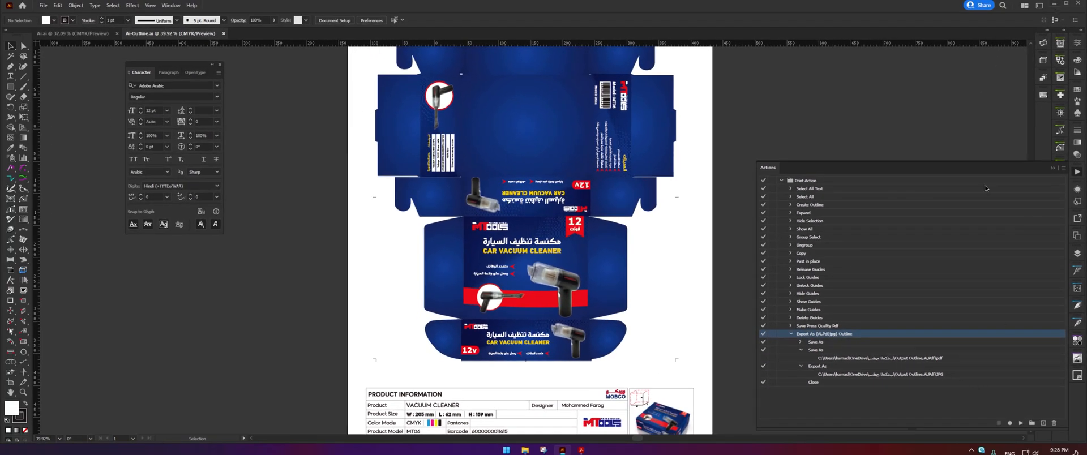
- Minimise Illustrator and create a new desktop folder named Export
left_click(1053, 4)
right_click(173, 246)
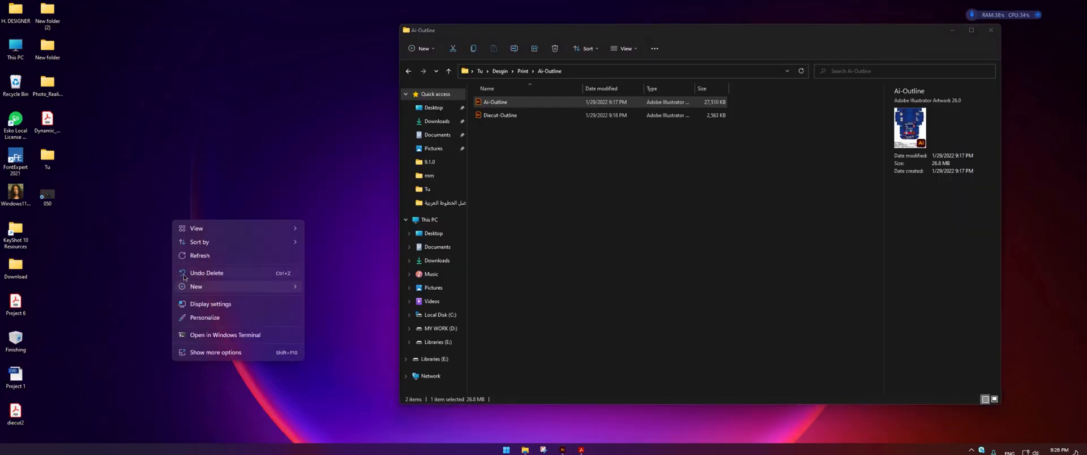
mouse_move(204, 288)
left_click(318, 138)
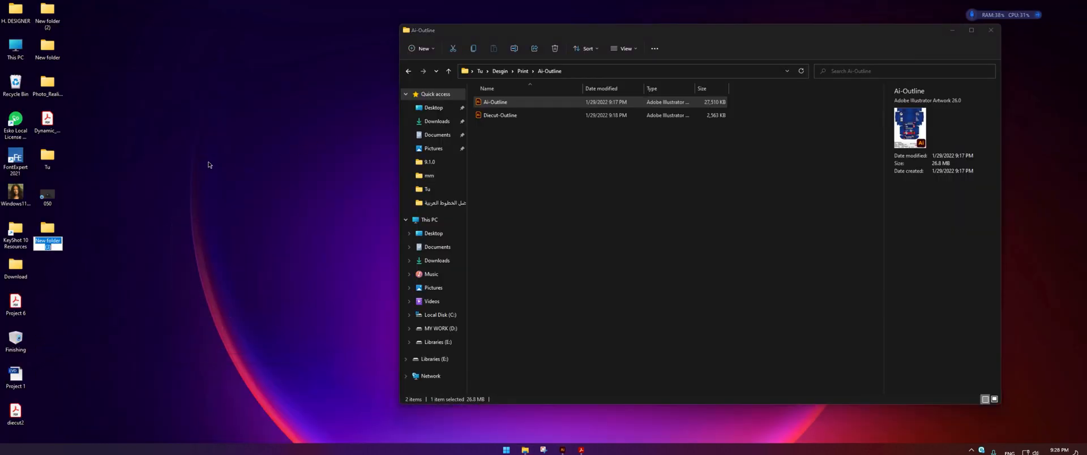
type("Export")
key("Return")
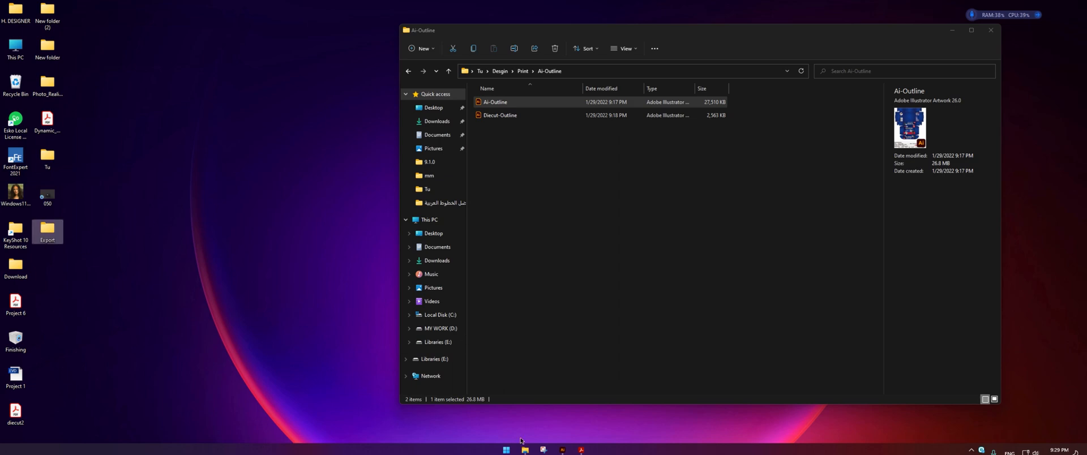
- Switch to Illustrator and re-record the Export As outline action's first Save As to save Ai in the desktop Export folder, Illustrator 2020 format
left_click(562, 452)
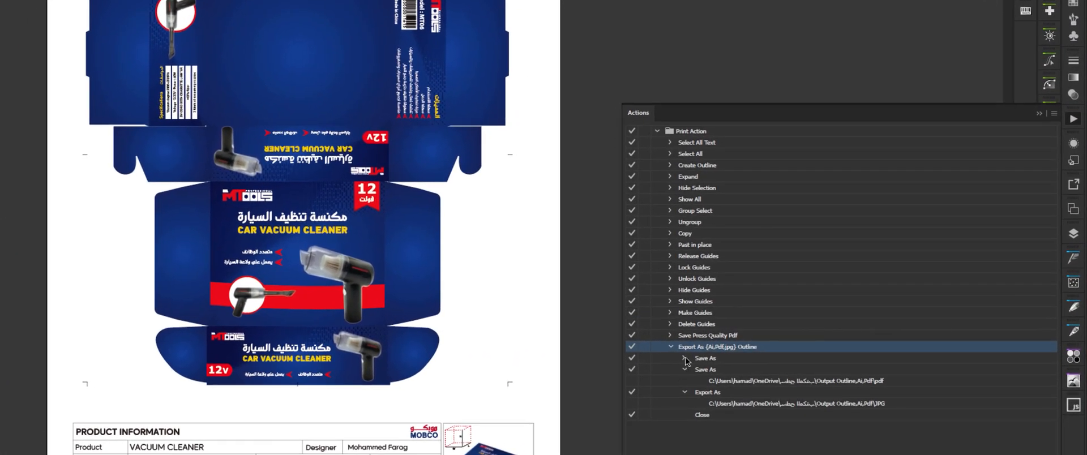
left_click(684, 358)
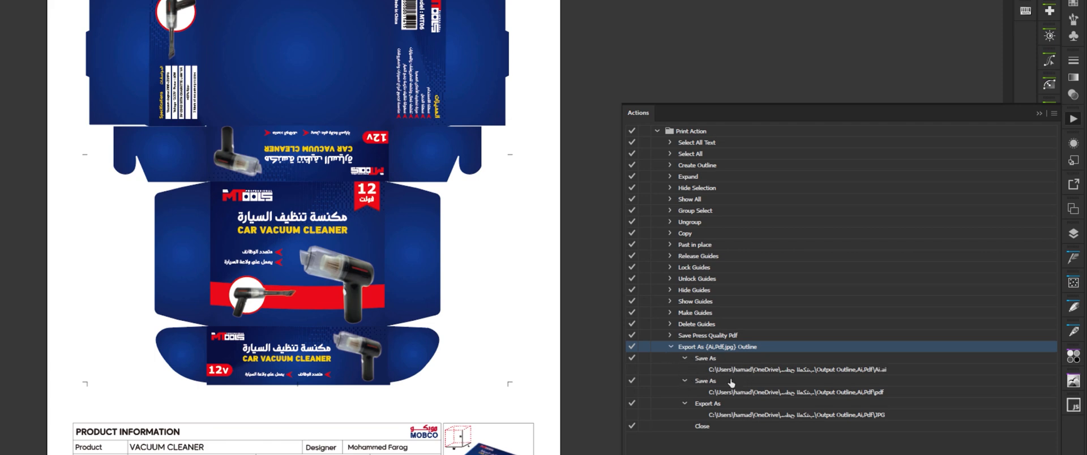
left_click(914, 370)
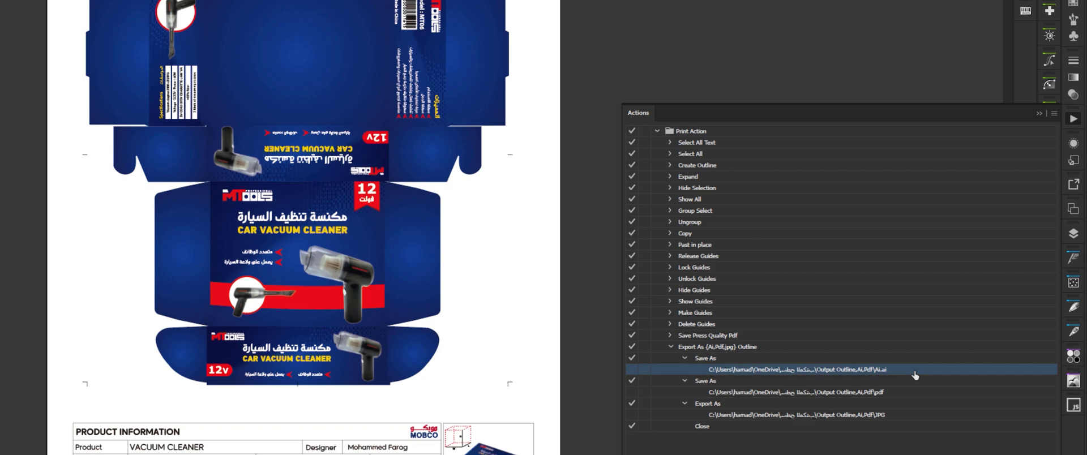
double_click(915, 369)
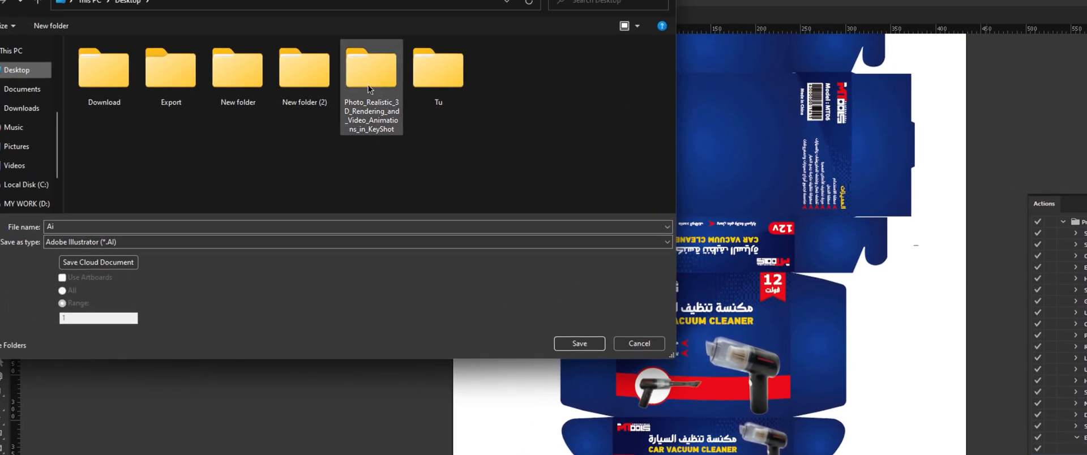
double_click(158, 71)
left_click(579, 343)
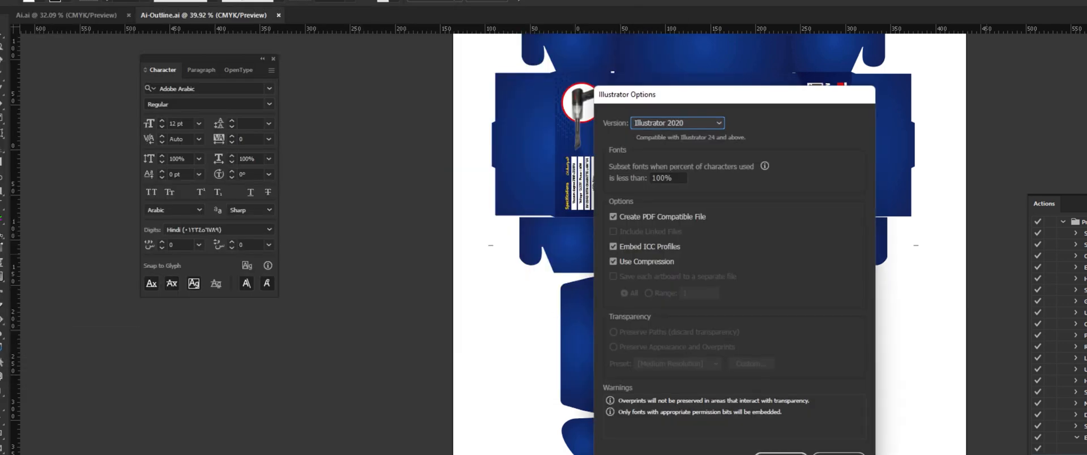
key("Return")
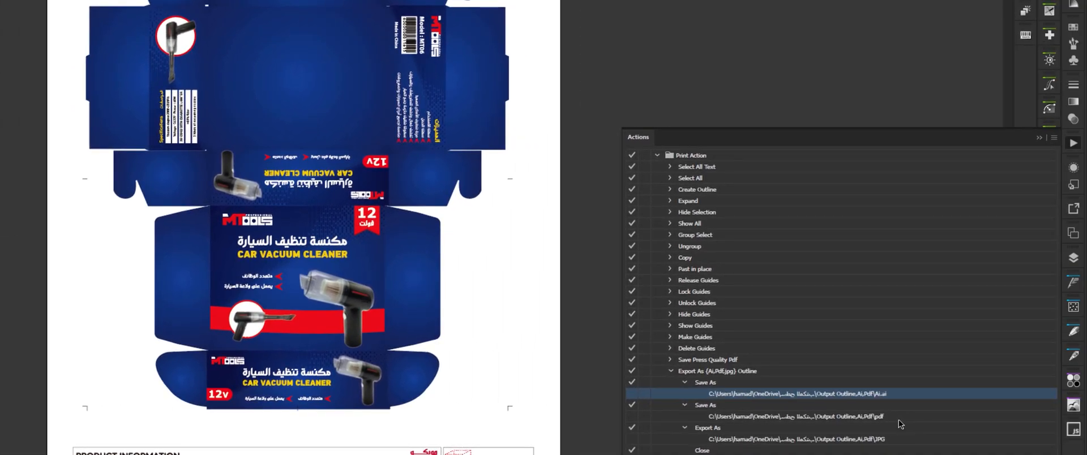
- Re-record the action's second Save As so it saves the file named pdf as Adobe PDF in the desktop Export folder
left_click(874, 415)
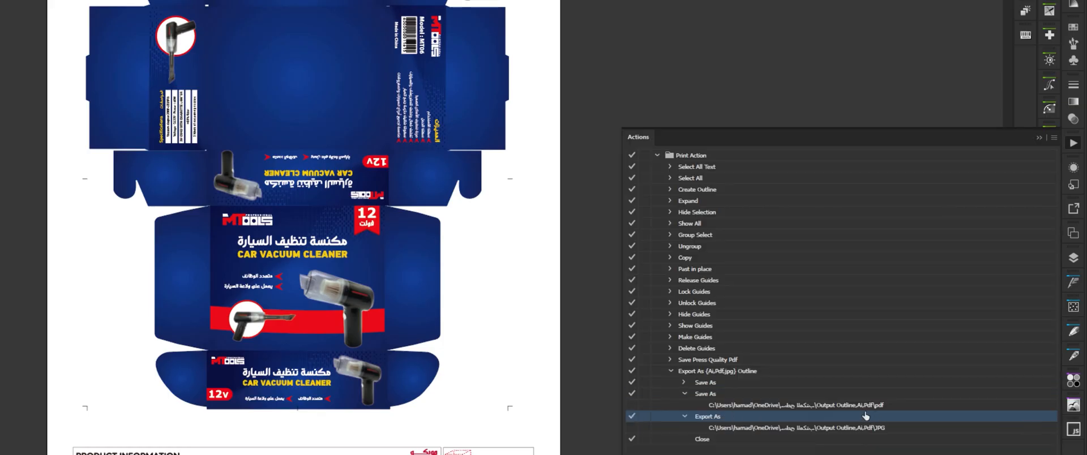
left_click(898, 407)
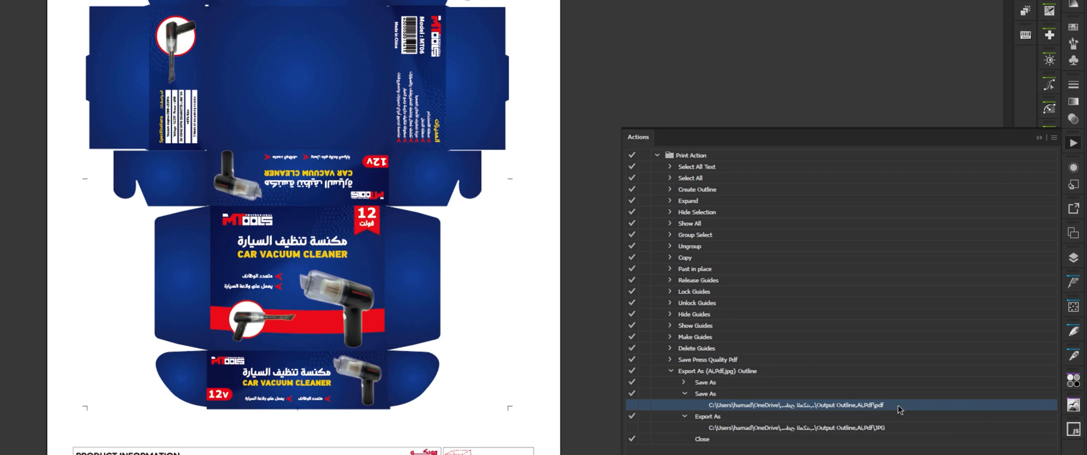
double_click(897, 405)
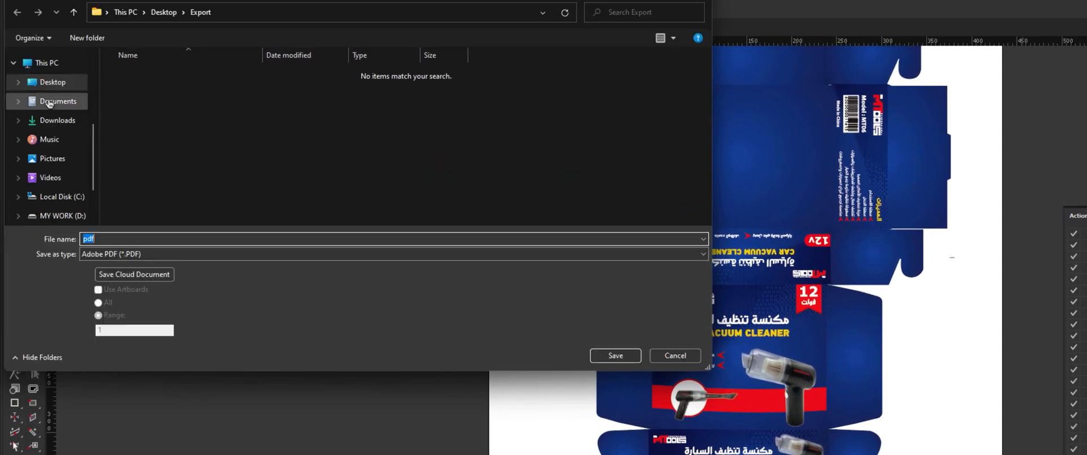
left_click(51, 82)
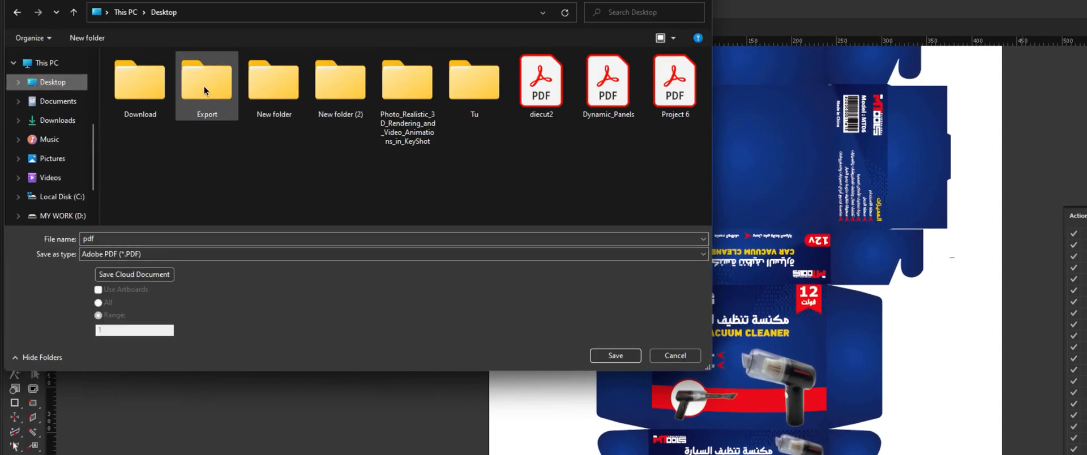
double_click(203, 86)
left_click(613, 356)
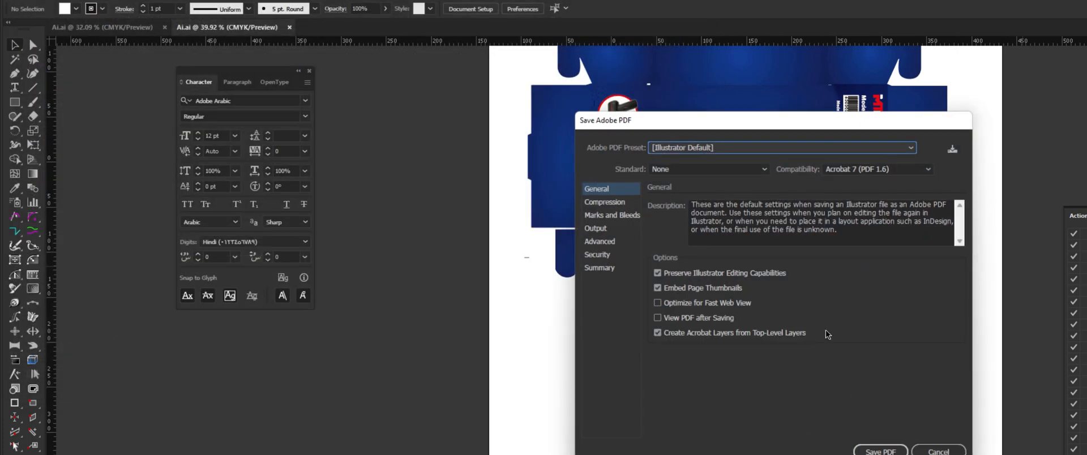
- Save the PDF with the Press Quality preset and change the profile inclusion policy in its output settings
left_click(889, 451)
left_click(684, 149)
left_click(684, 249)
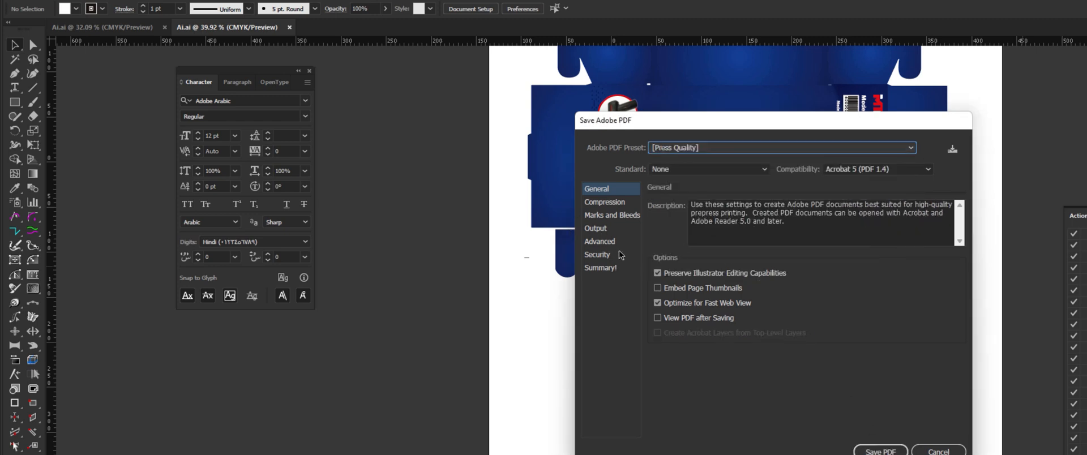
left_click(596, 229)
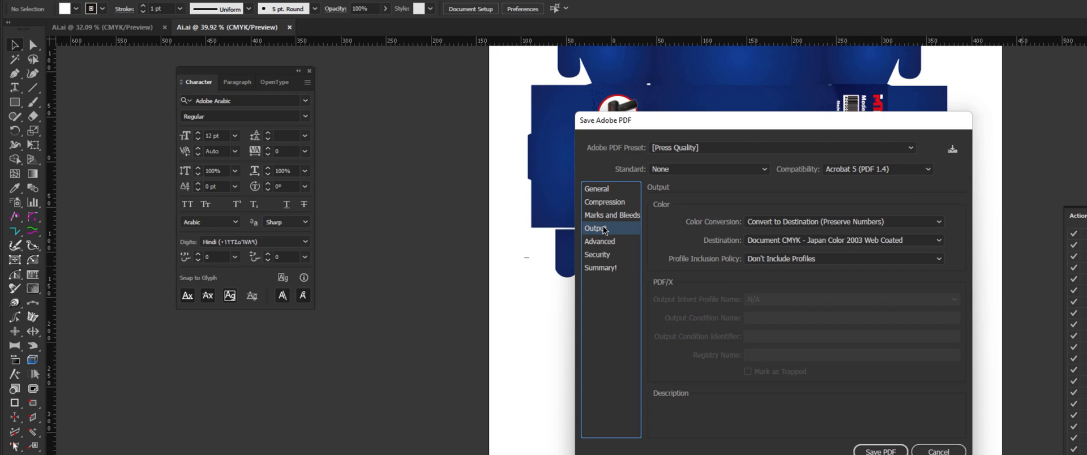
left_click(772, 261)
left_click(772, 284)
left_click(880, 451)
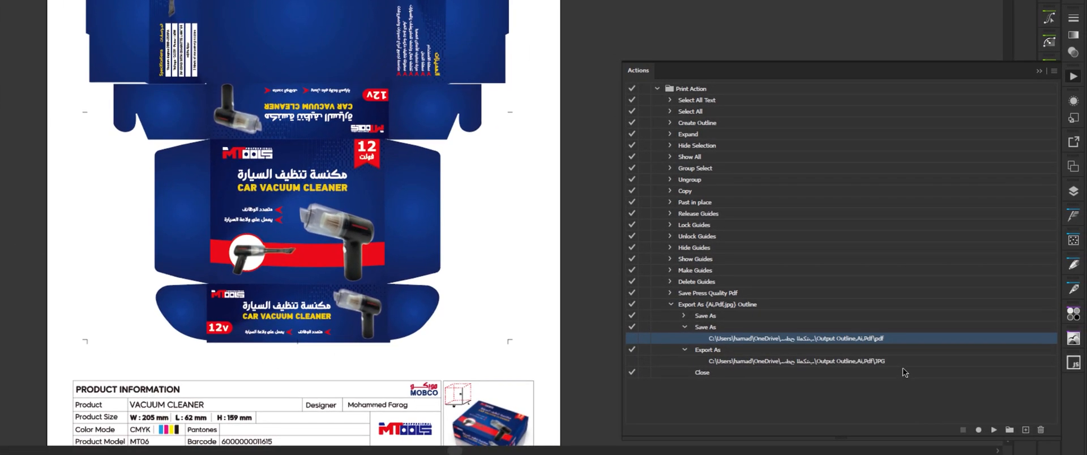
- Re-record the action's Export As to write JPG into the desktop Export folder as a CMYK, maximum-quality, 300 ppi JPEG
key("super+d")
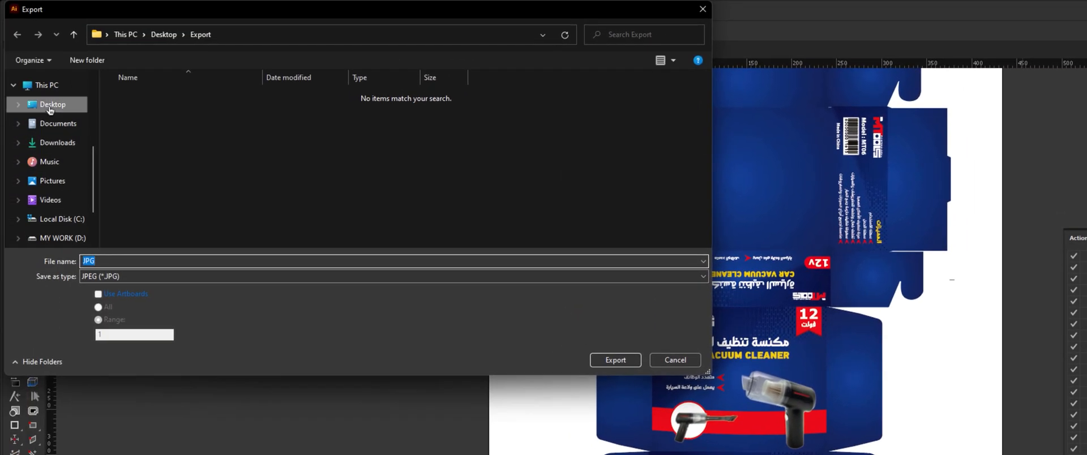
left_click(47, 109)
double_click(202, 108)
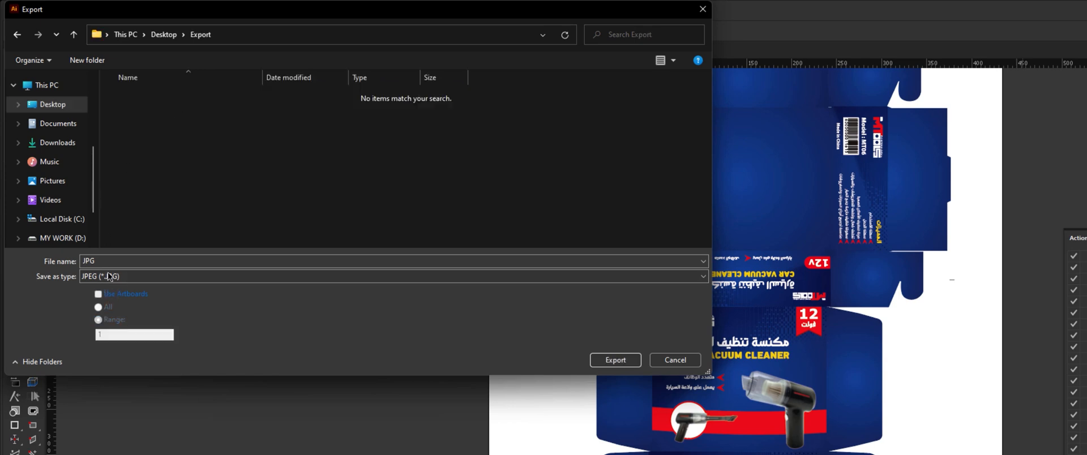
left_click(615, 360)
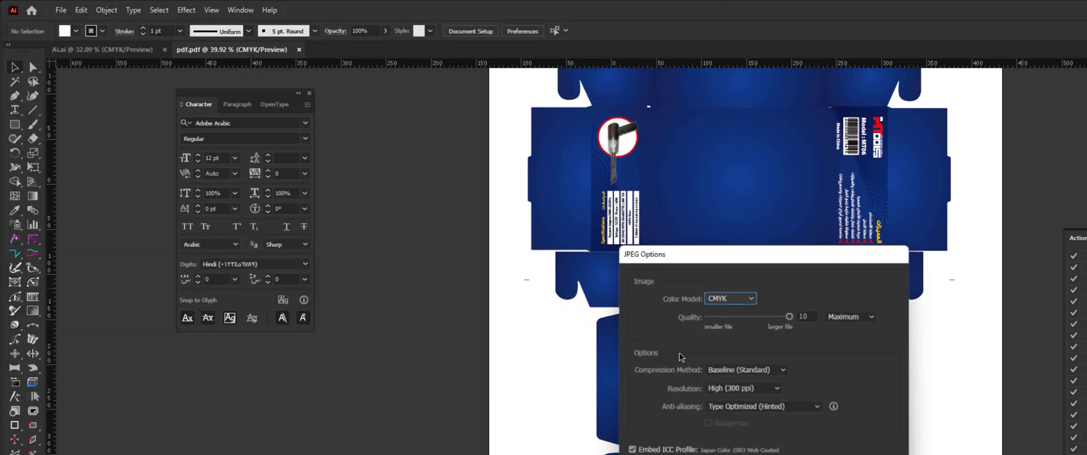
left_click(821, 454)
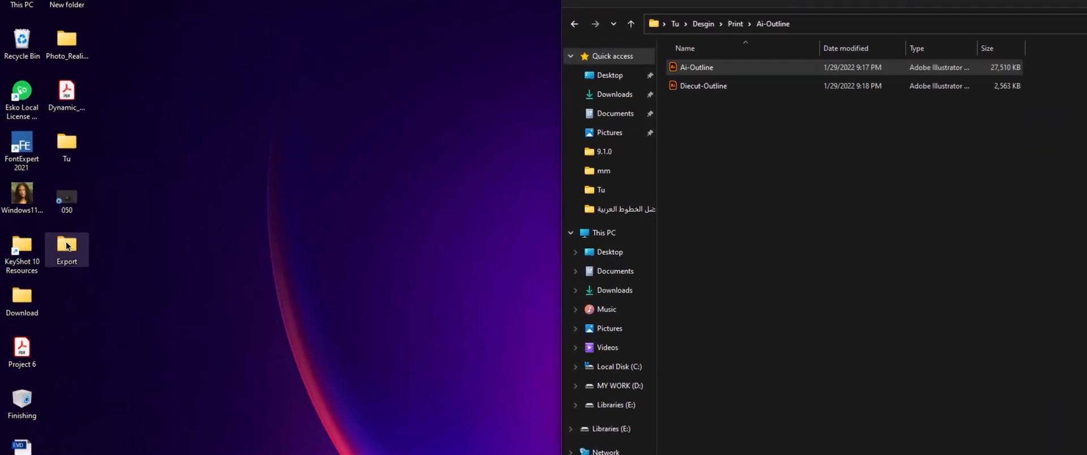
- Open the desktop Export folder and delete the Ai, JPG and pdf files in it
double_click(77, 241)
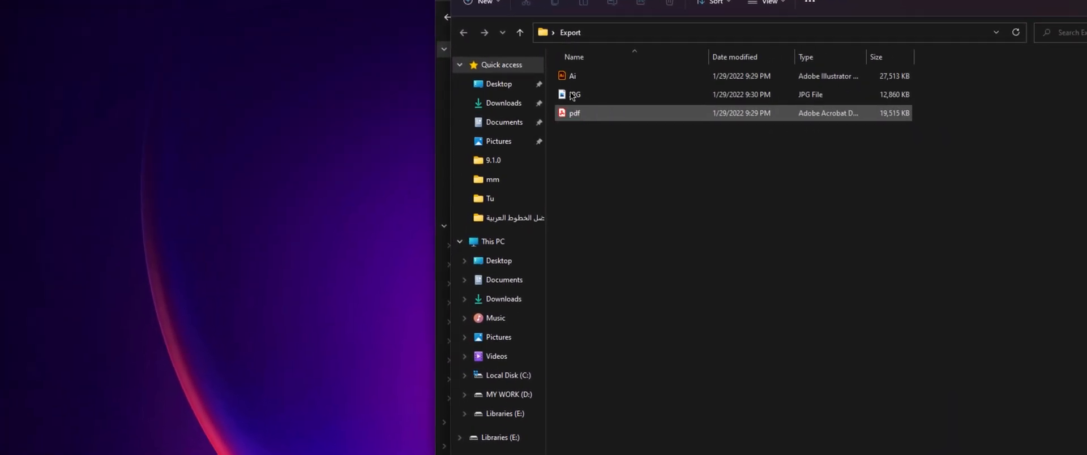
left_click(472, 90)
left_click(477, 108)
left_click_drag(493, 160, 465, 67)
right_click(467, 69)
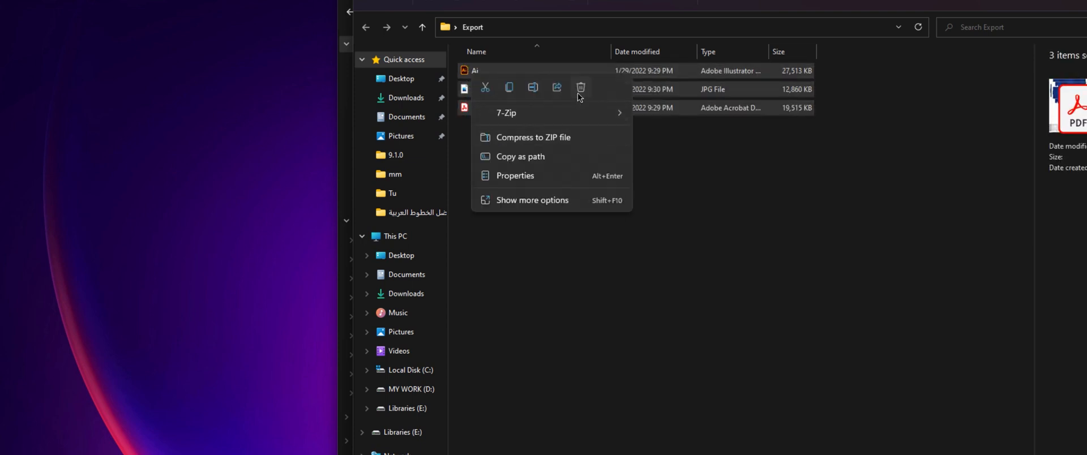
left_click(589, 165)
key("Delete")
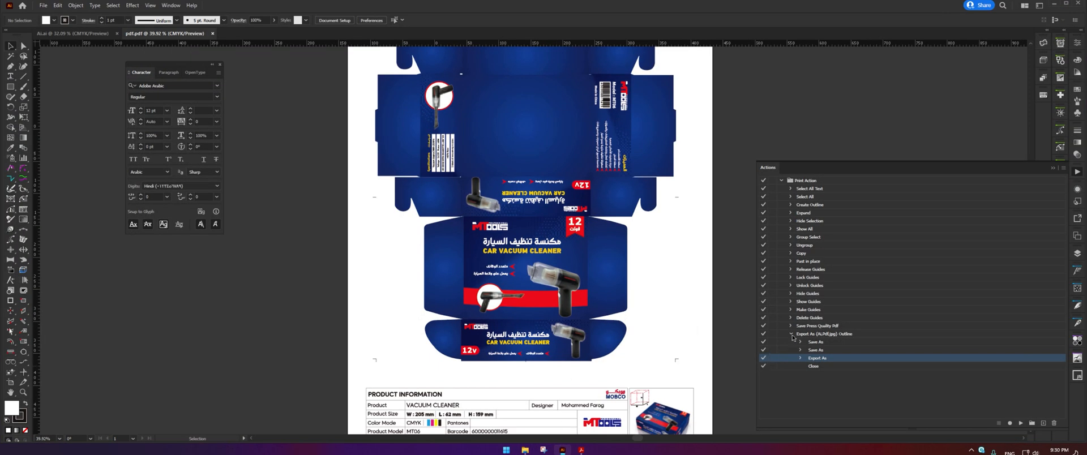
- Check the save path stored in the outline export action's first Save As, and leave the action collapsed and selected
left_click(788, 332)
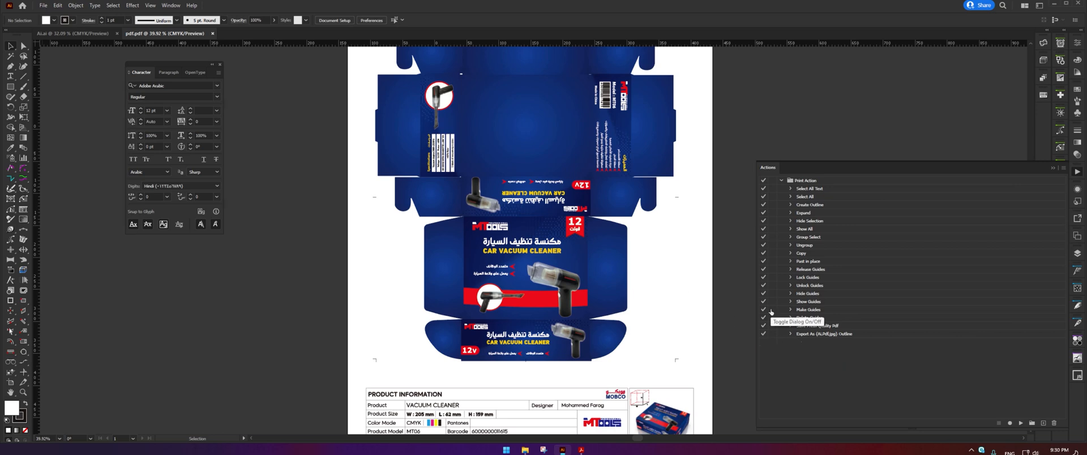
left_click(790, 334)
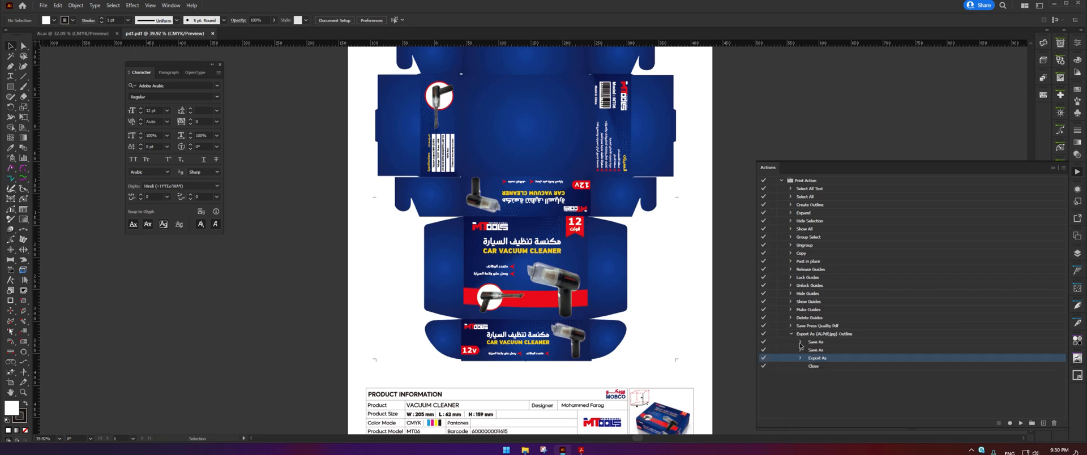
left_click(800, 342)
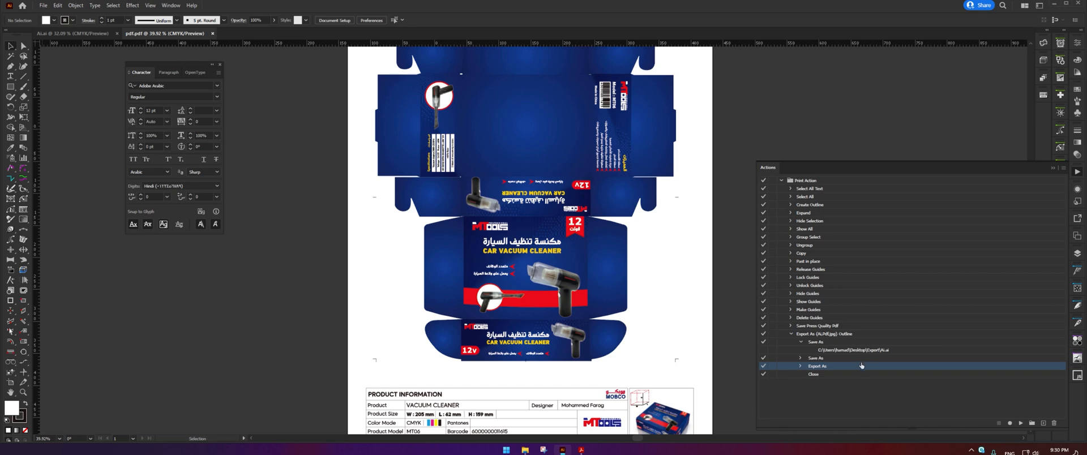
left_click(790, 336)
left_click(834, 339)
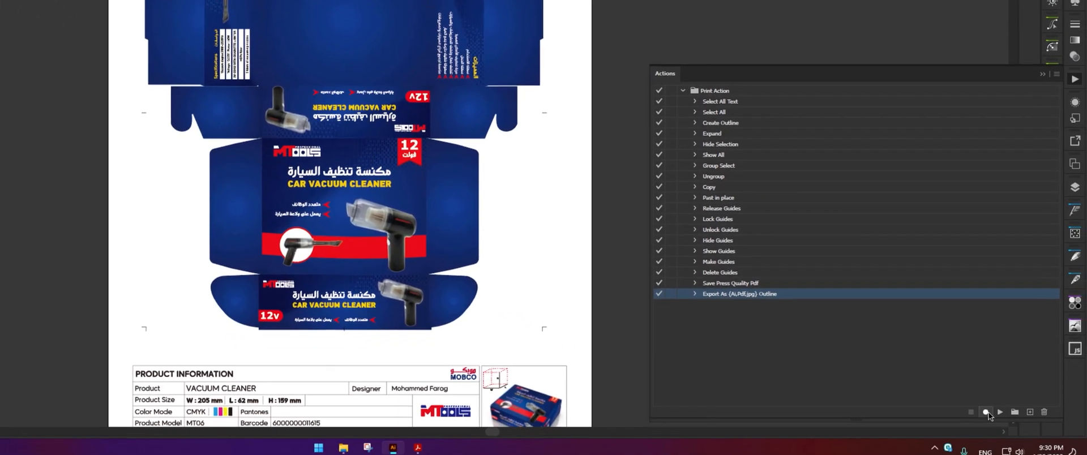
- Narrow the actions list in Button Mode and run the Export As (Ai,Pdf,jpg) Outline action
left_click(1055, 72)
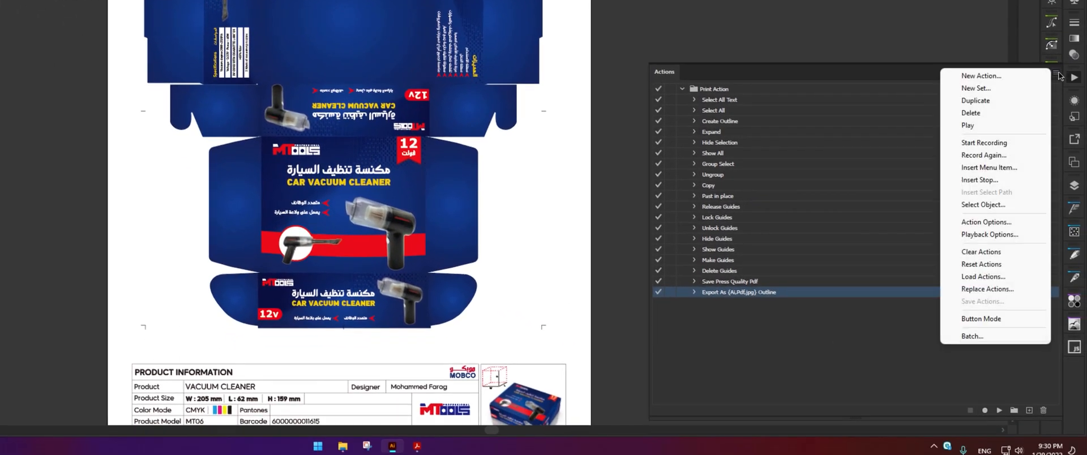
left_click(989, 320)
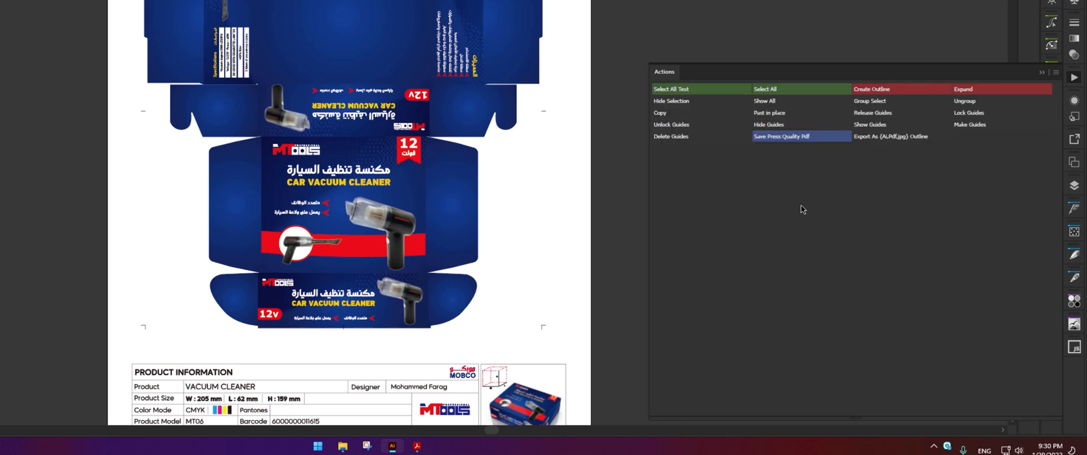
left_click_drag(648, 229, 930, 223)
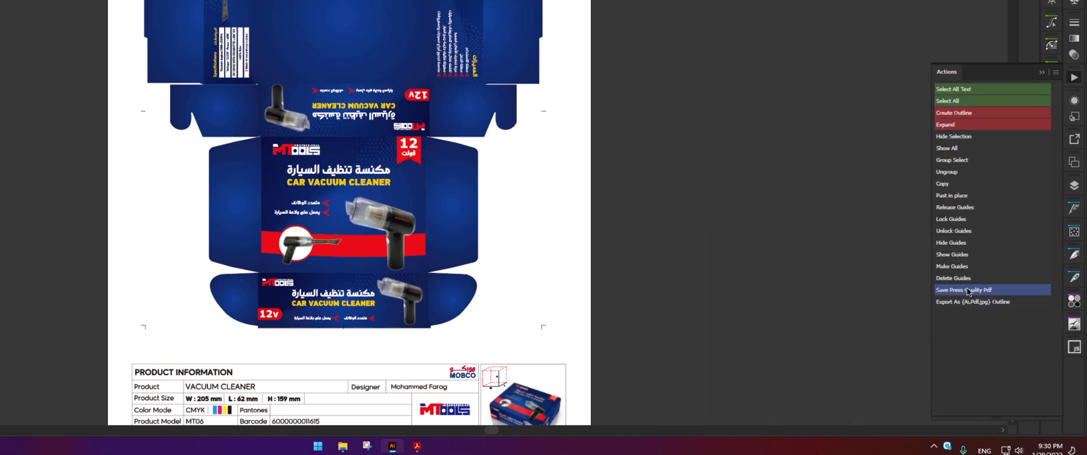
left_click(948, 303)
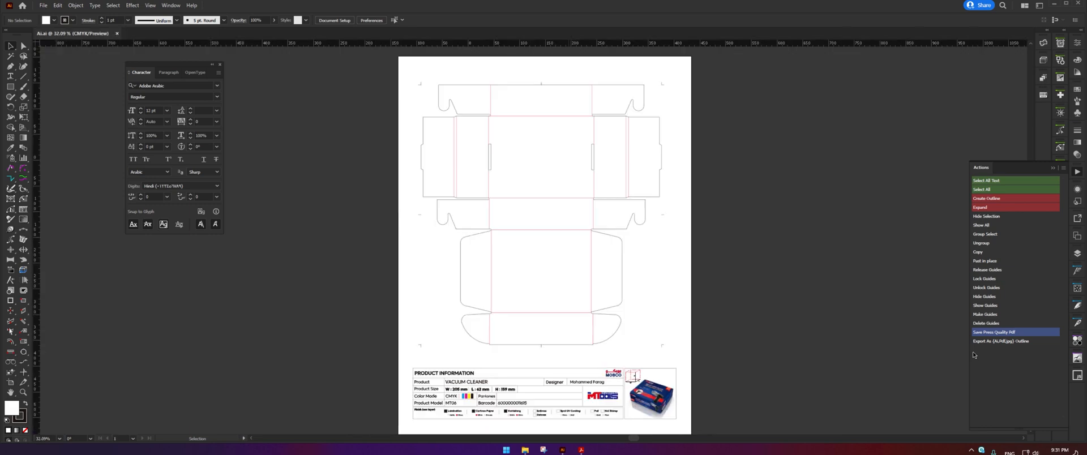
- Minimise Illustrator, move the Export folder window clear and show its files as thumbnails
left_click(1057, 3)
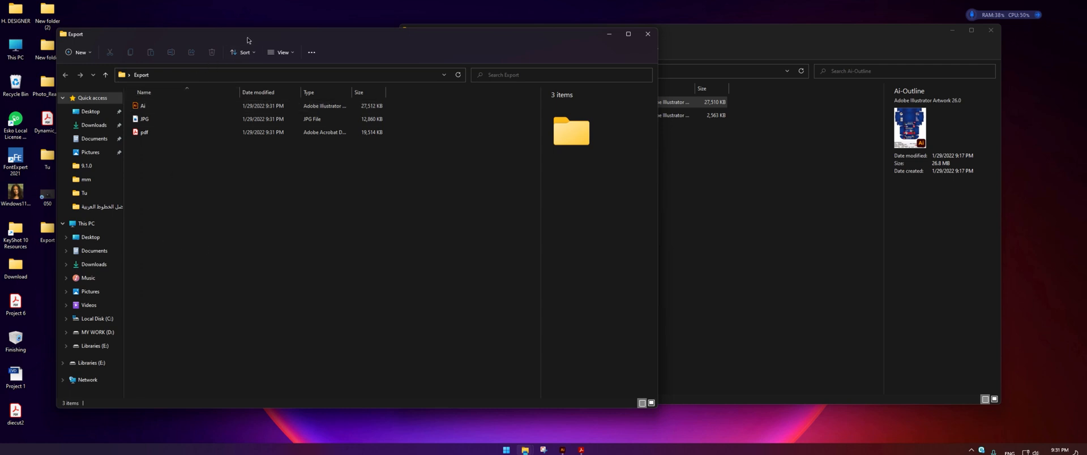
left_click_drag(247, 39, 424, 50)
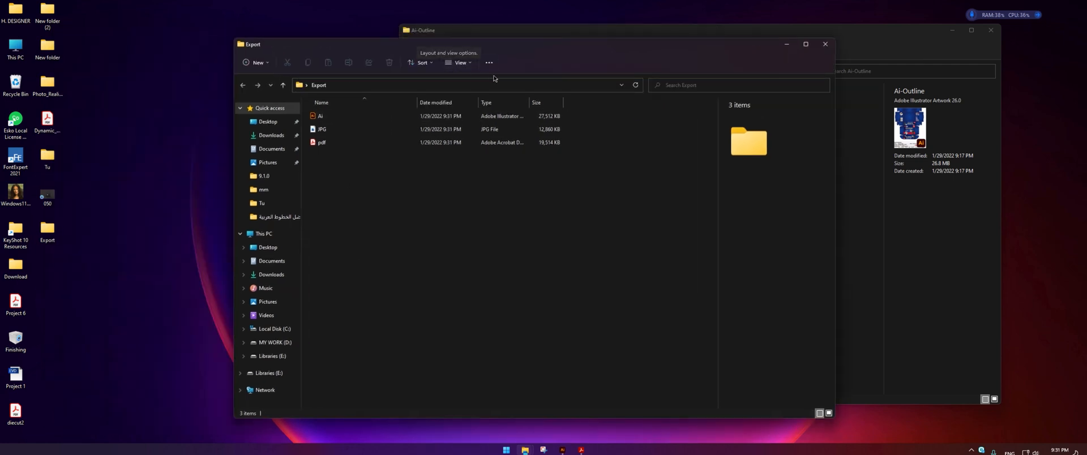
left_click(459, 62)
left_click(464, 96)
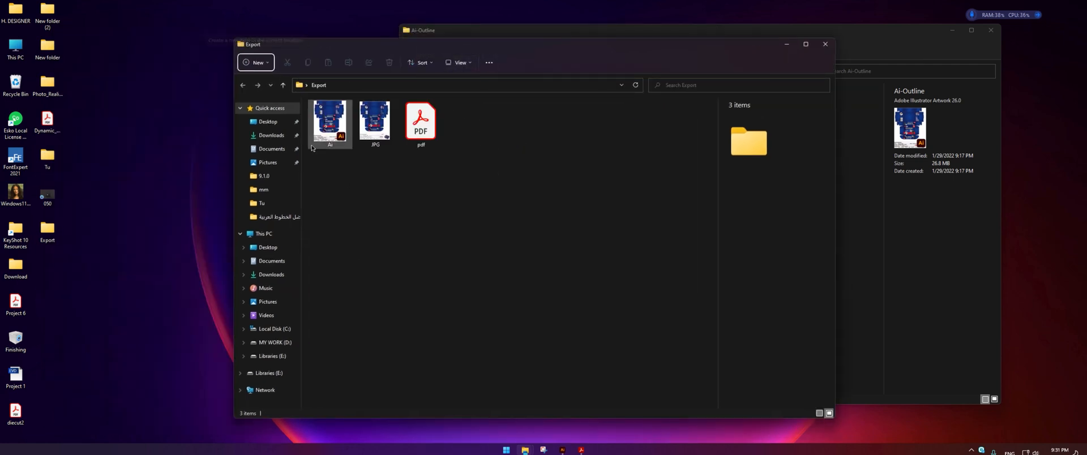
- Inspect the exported JPG in the image viewer and close it, and open the exported pdf in Acrobat
double_click(374, 122)
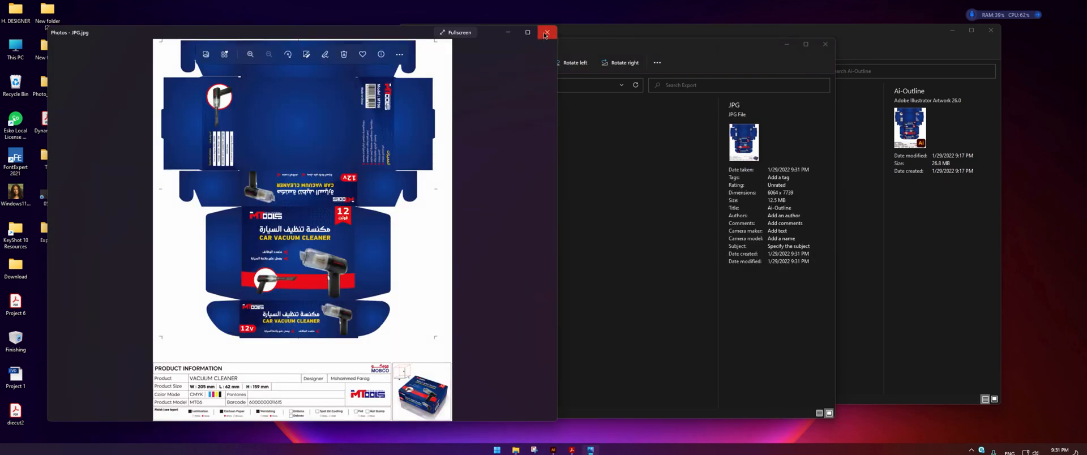
left_click(545, 33)
left_click(424, 121)
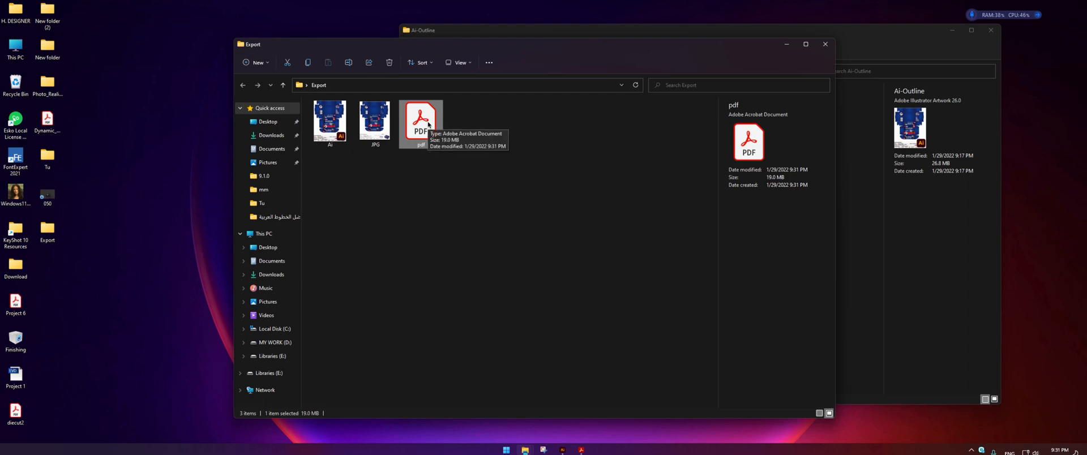
double_click(428, 124)
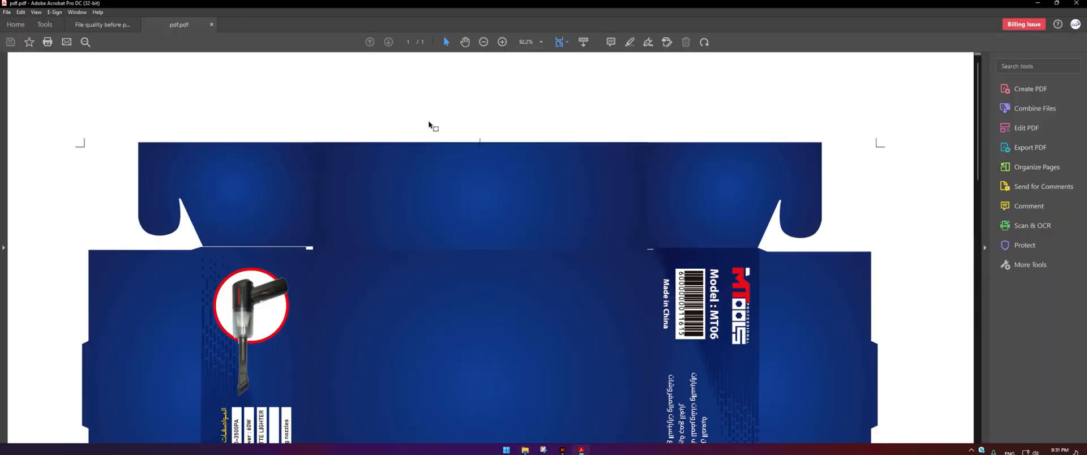